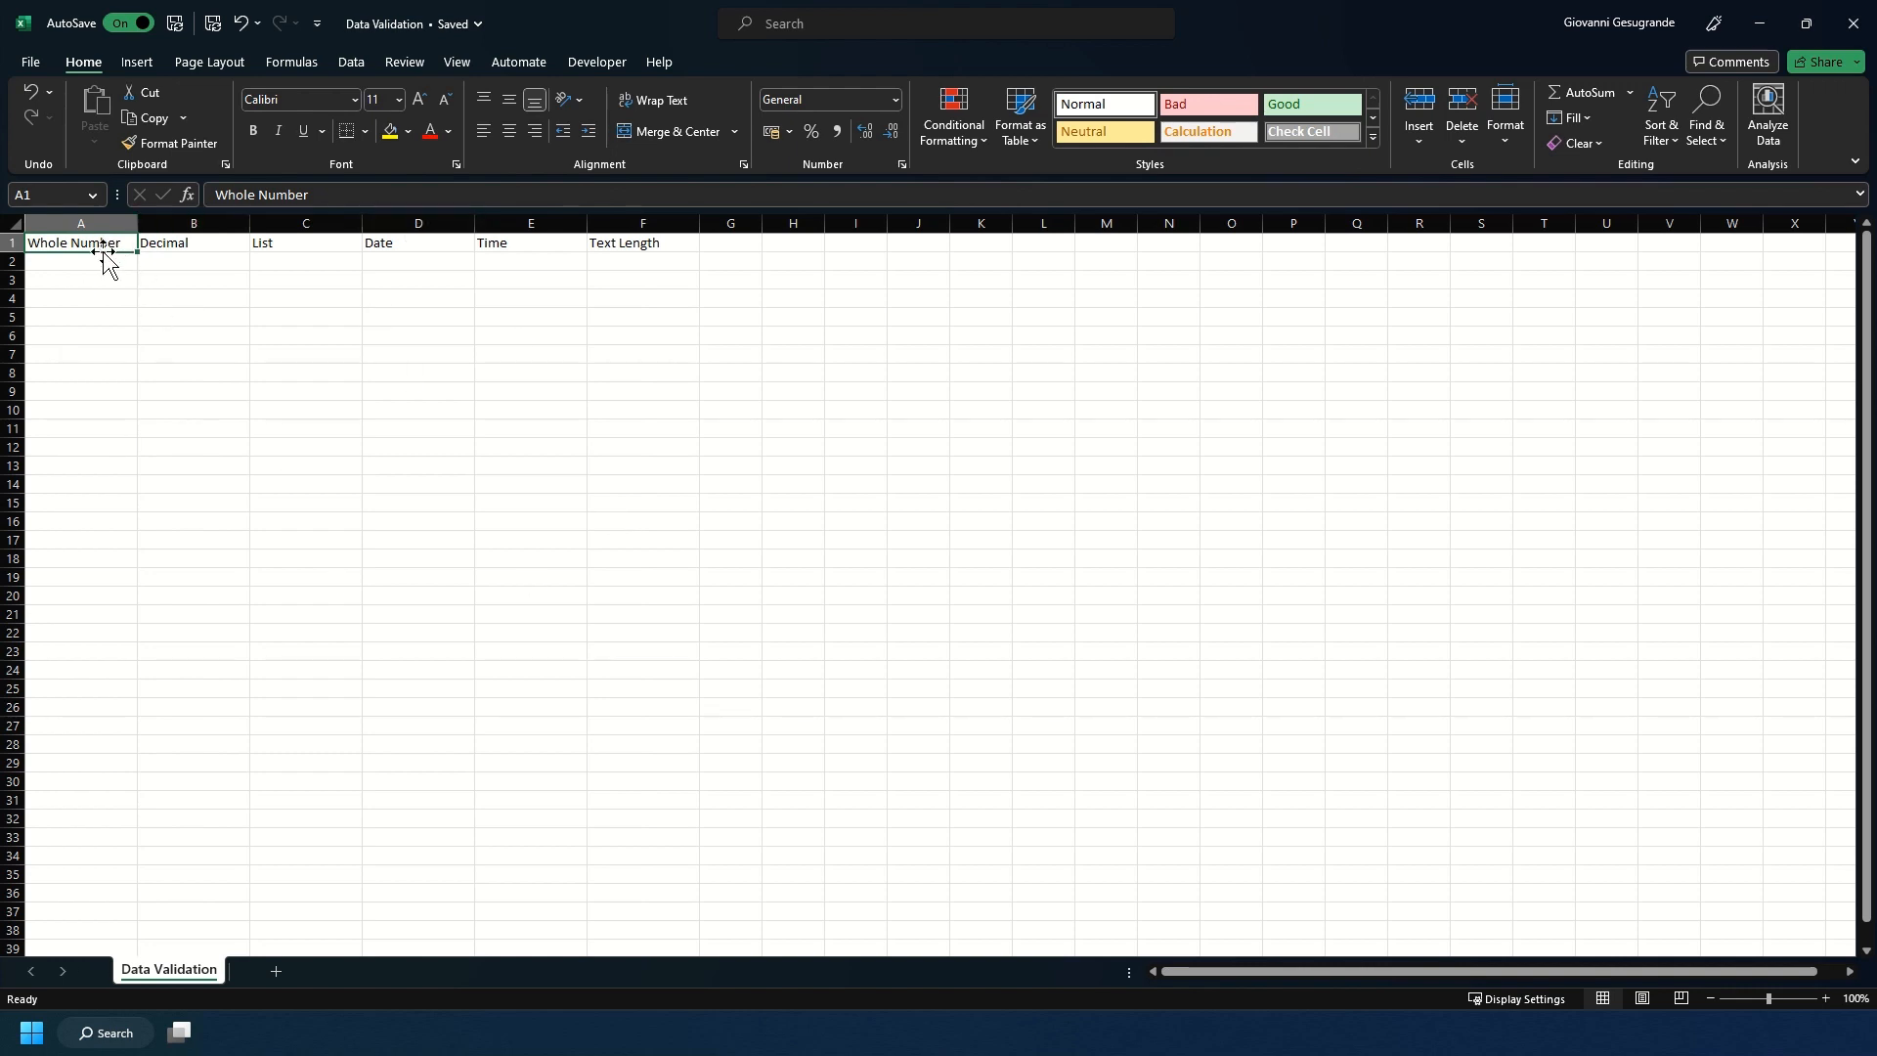
Add a data validation rule to cells A2:A11 that allows only whole numbers greater than 0
{"action": "left_click_drag", "start_coordinate": [89, 260], "coordinate": [81, 422]}
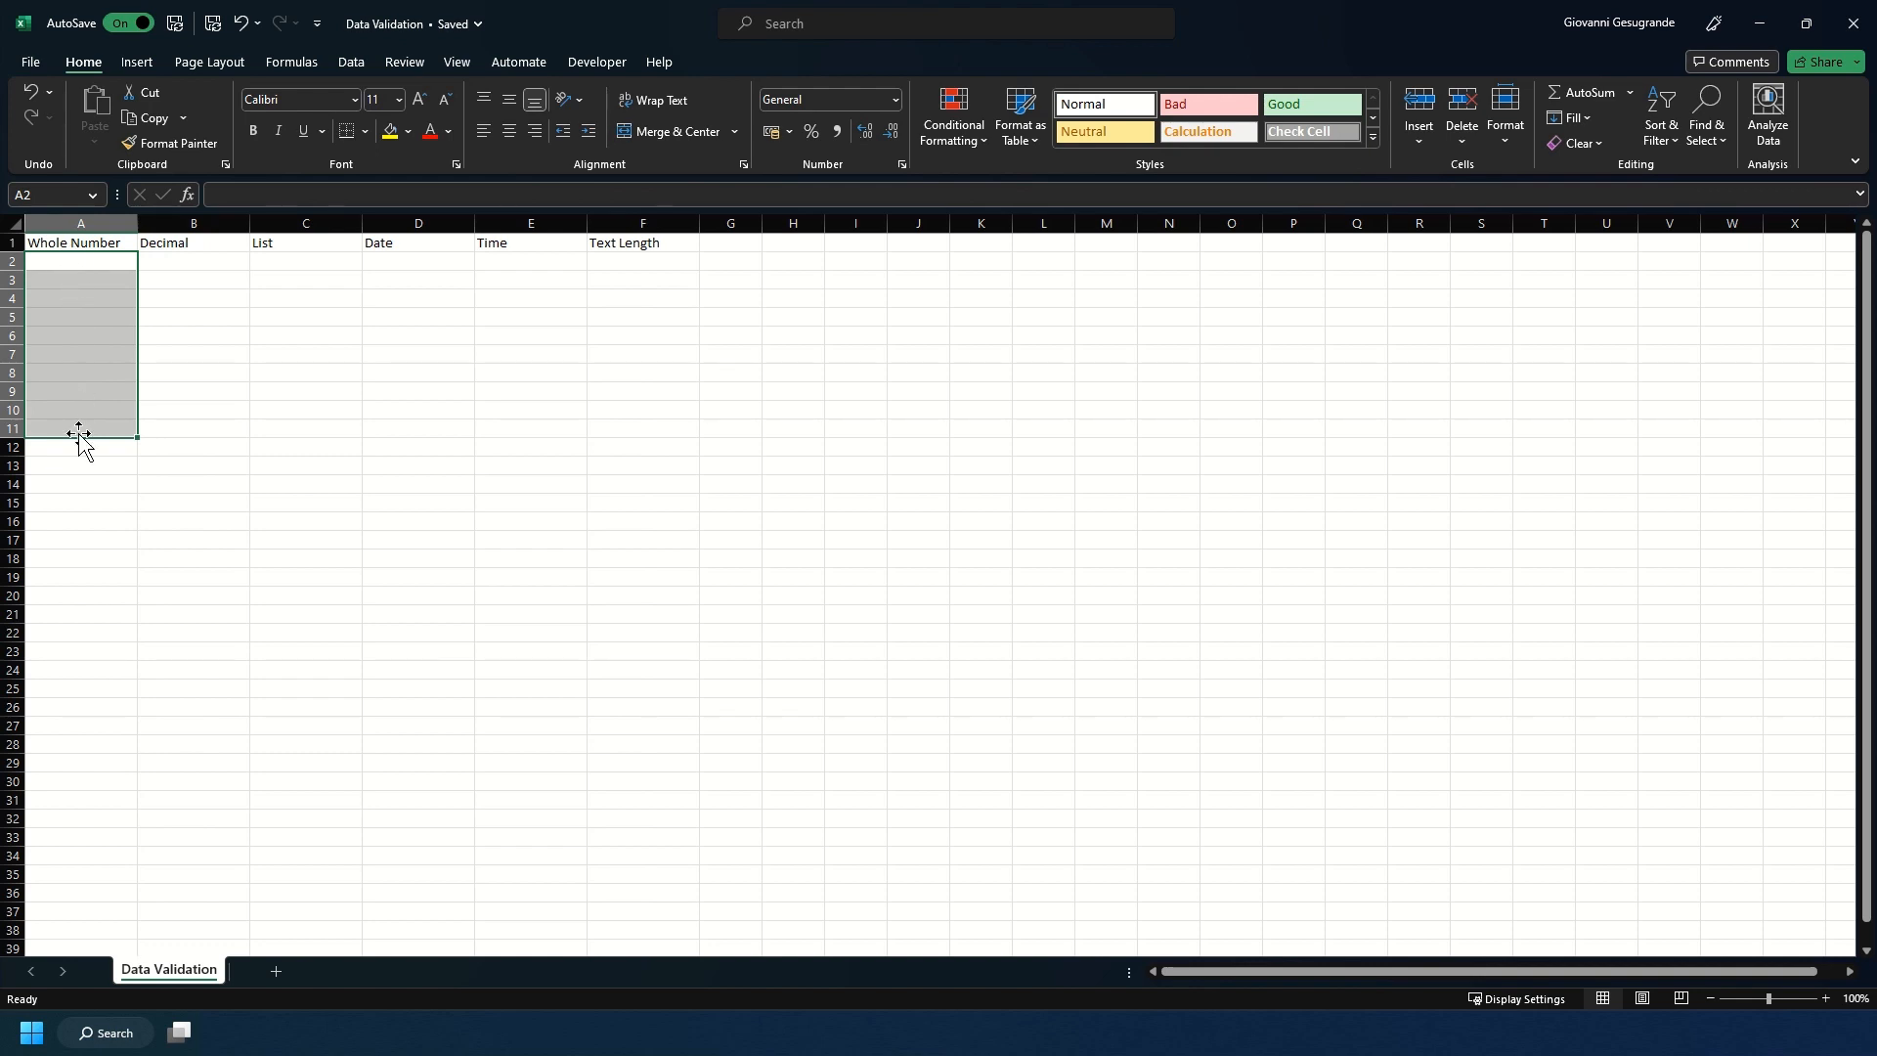
{"action": "left_click", "coordinate": [352, 62]}
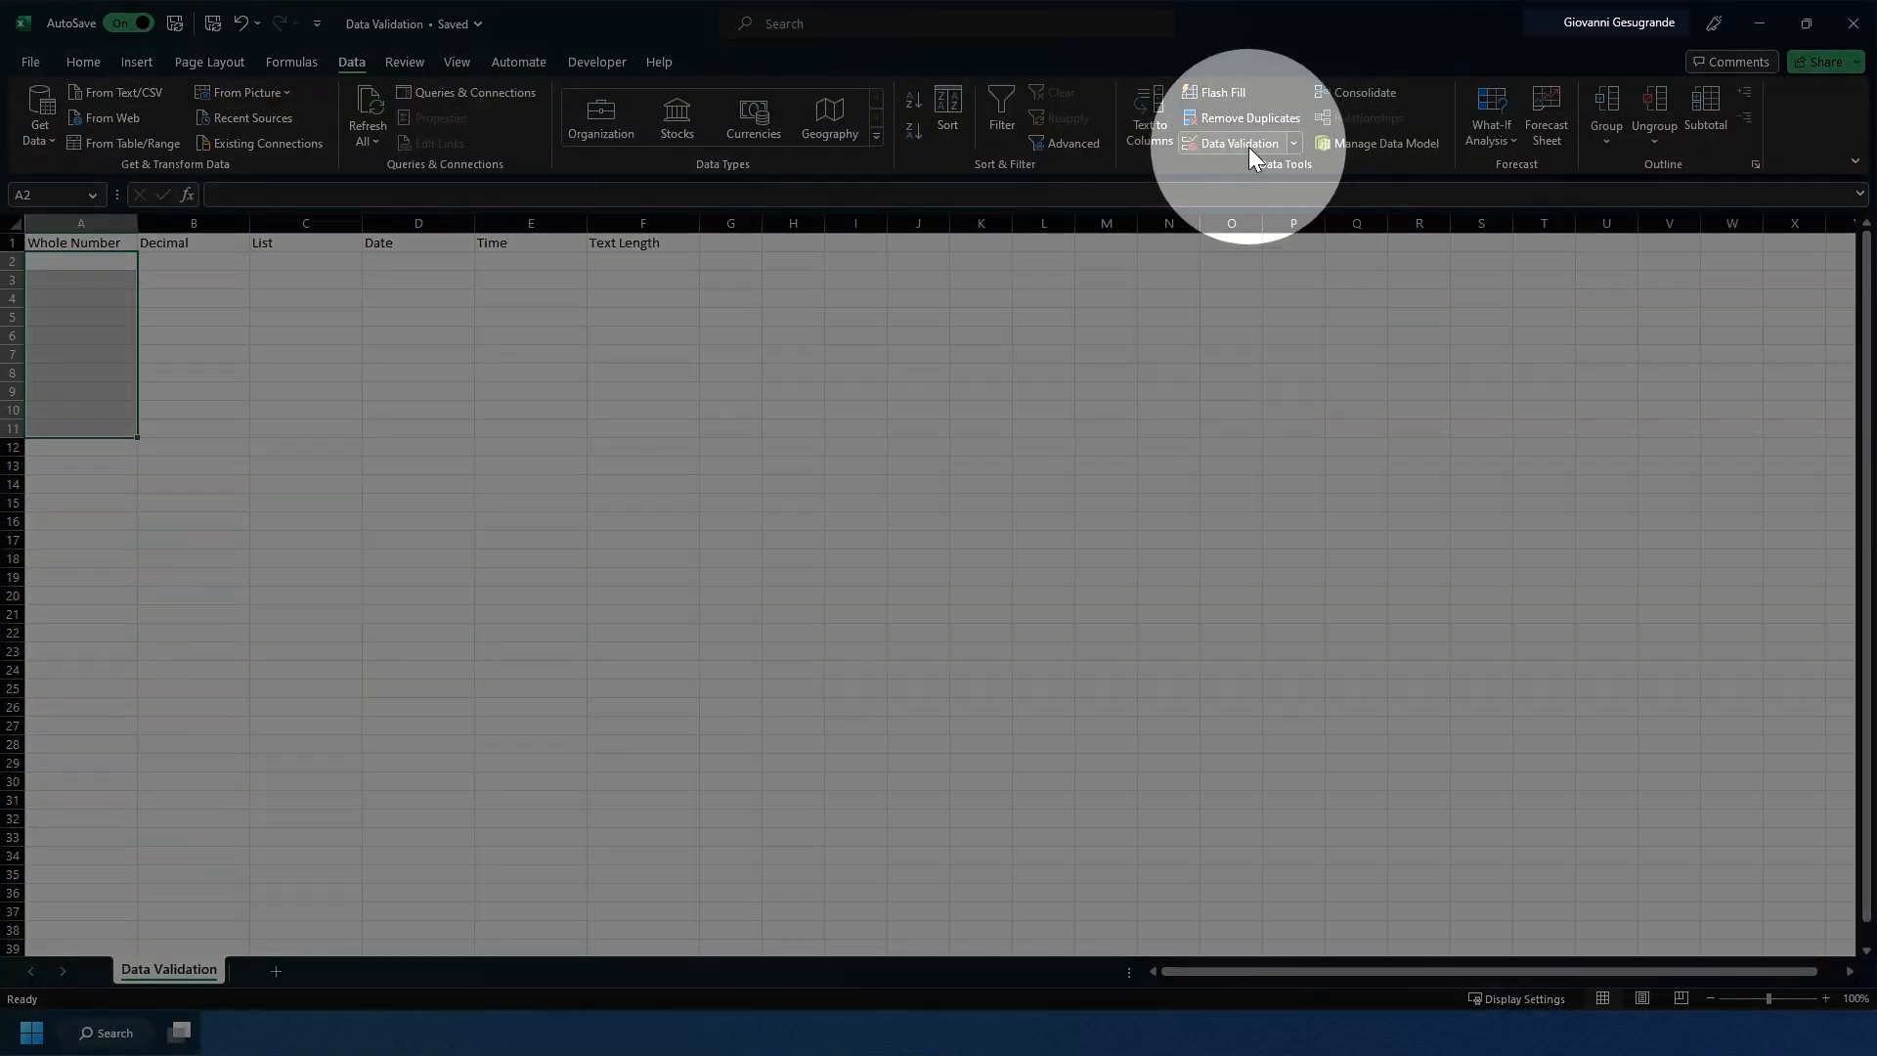
{"action": "left_click", "coordinate": [1239, 144]}
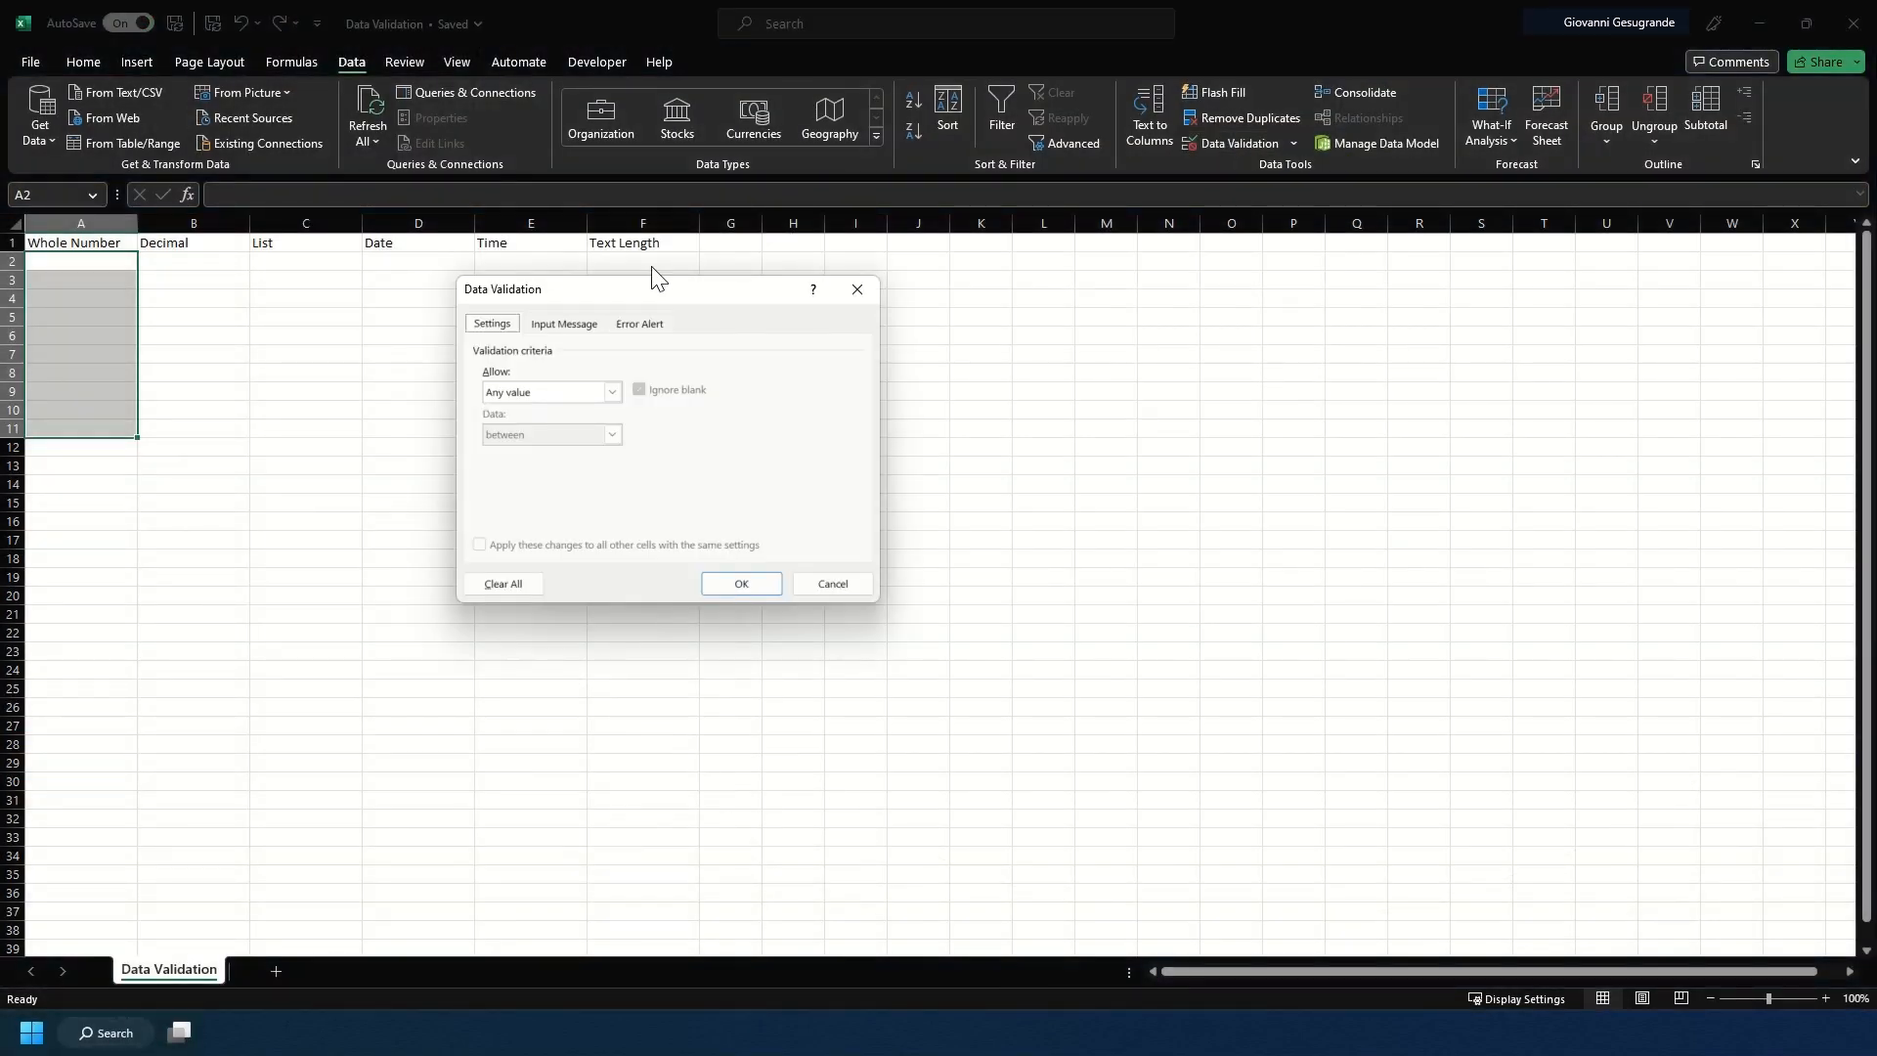
{"action": "left_click_drag", "start_coordinate": [641, 293], "coordinate": [788, 318]}
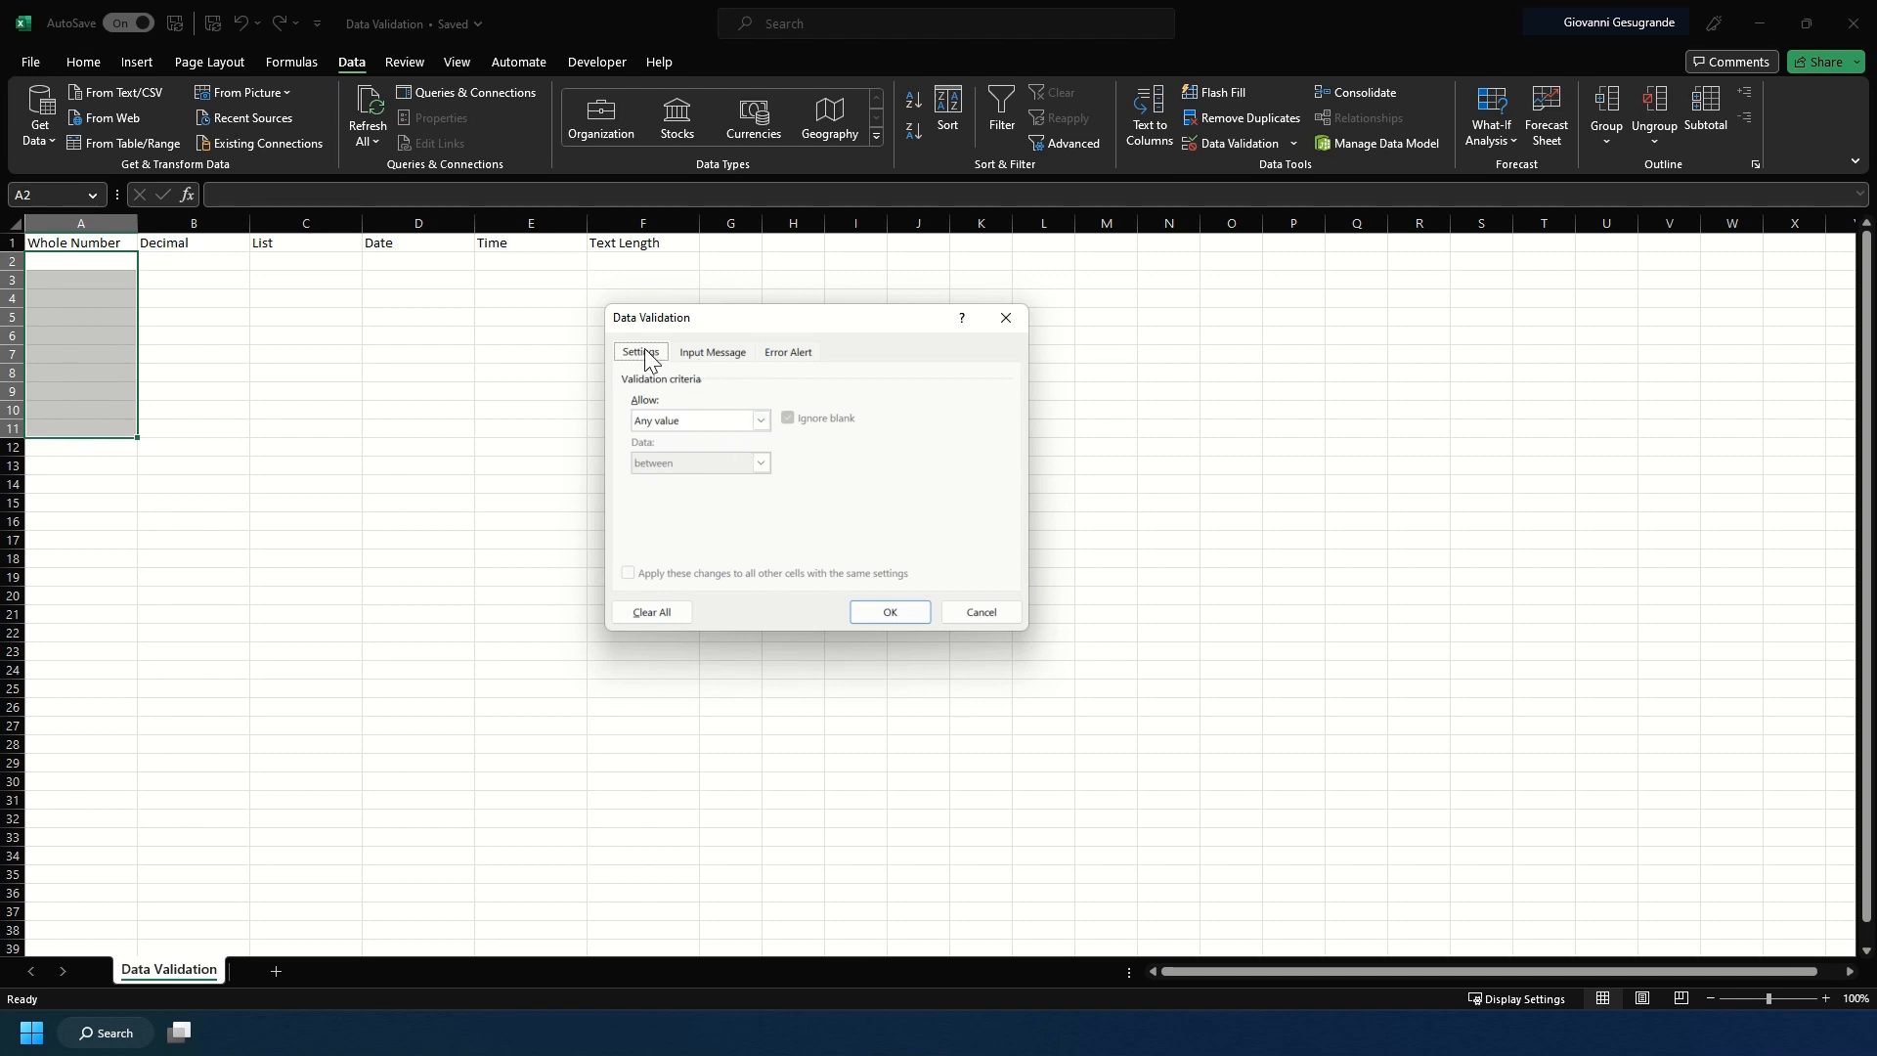
{"action": "left_click", "coordinate": [759, 421]}
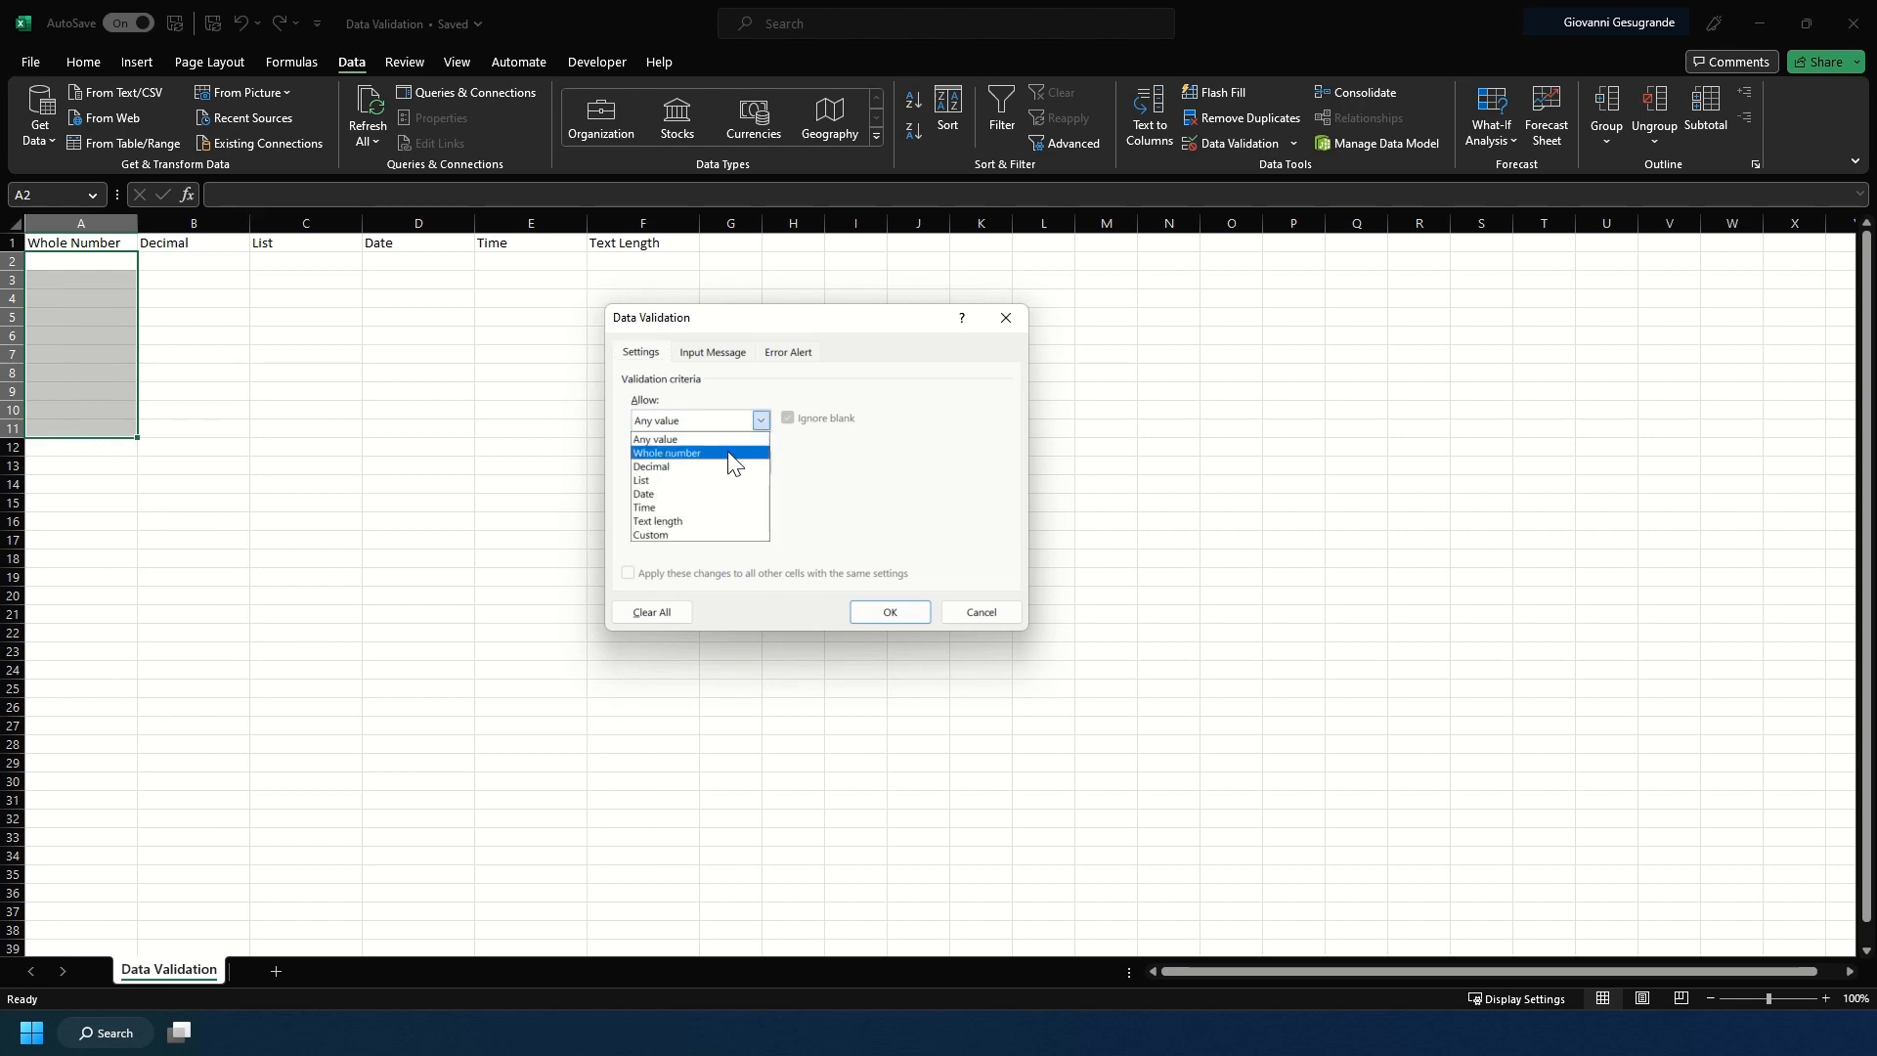
{"action": "left_click", "coordinate": [733, 453]}
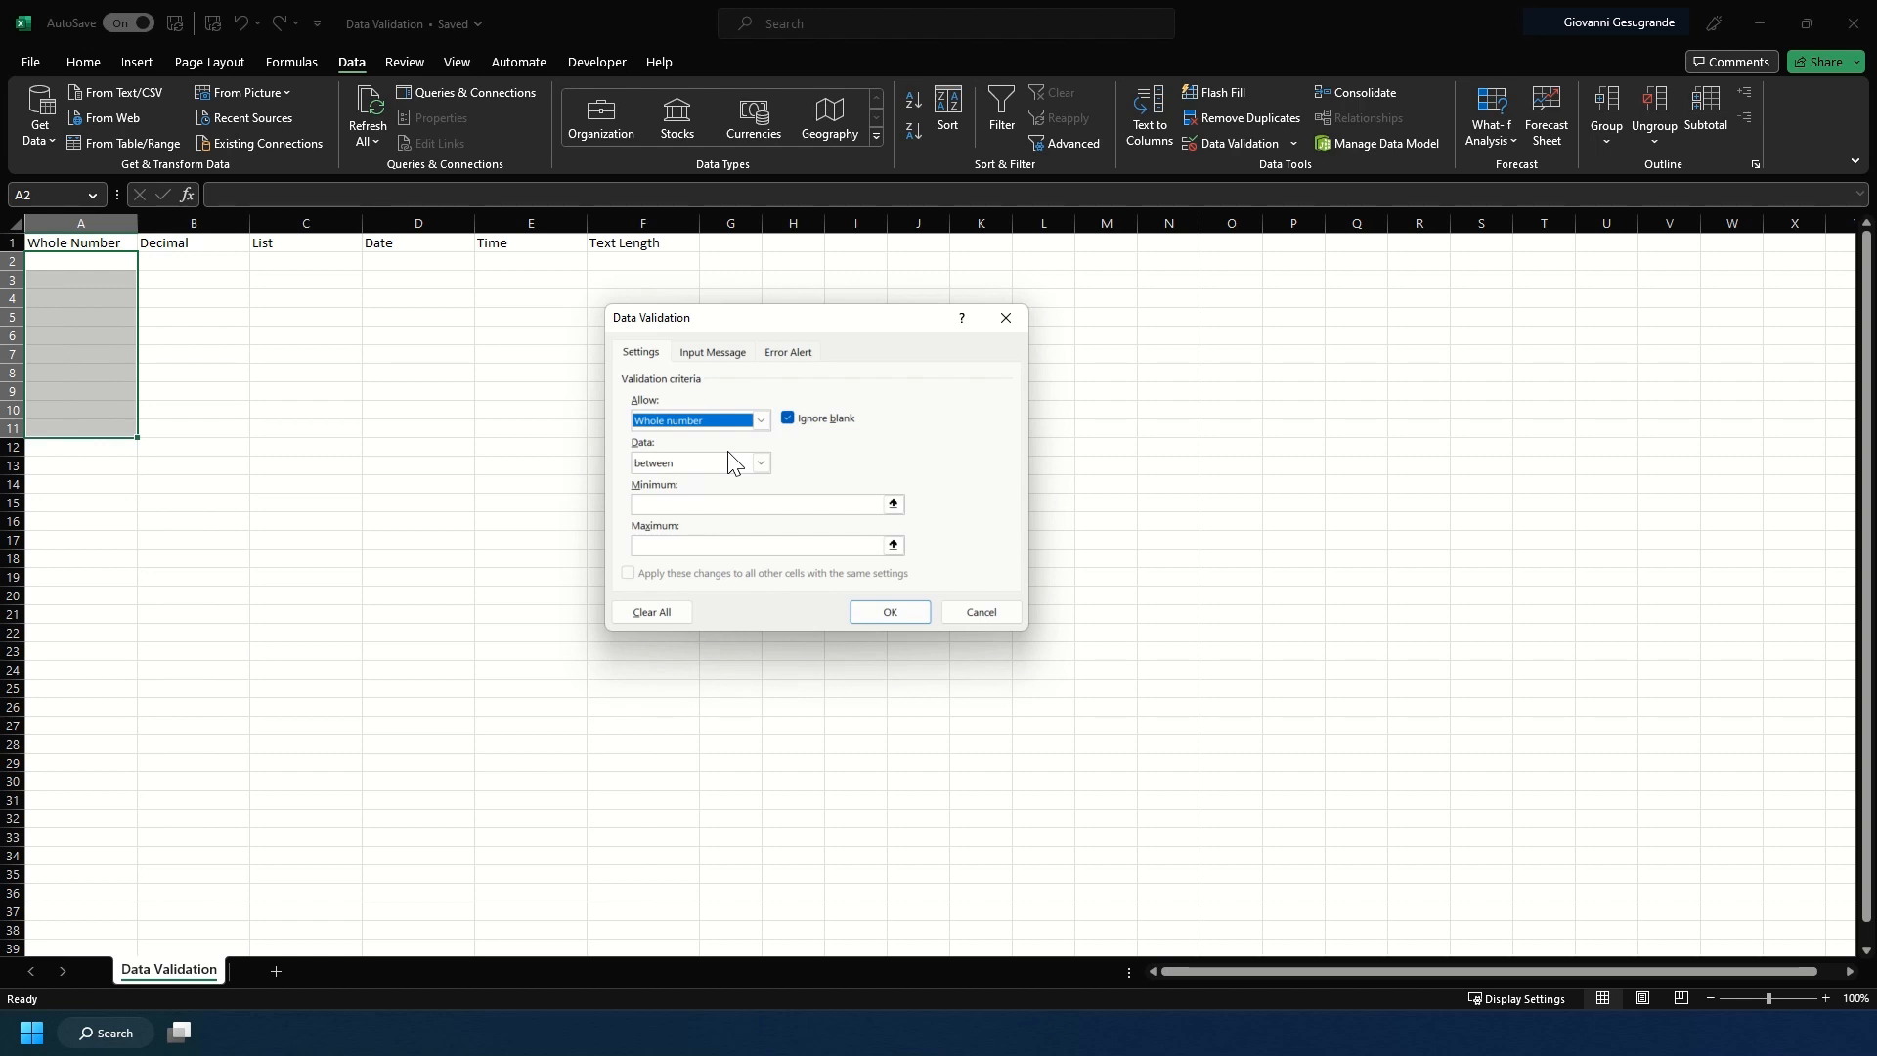
{"action": "left_click", "coordinate": [736, 462]}
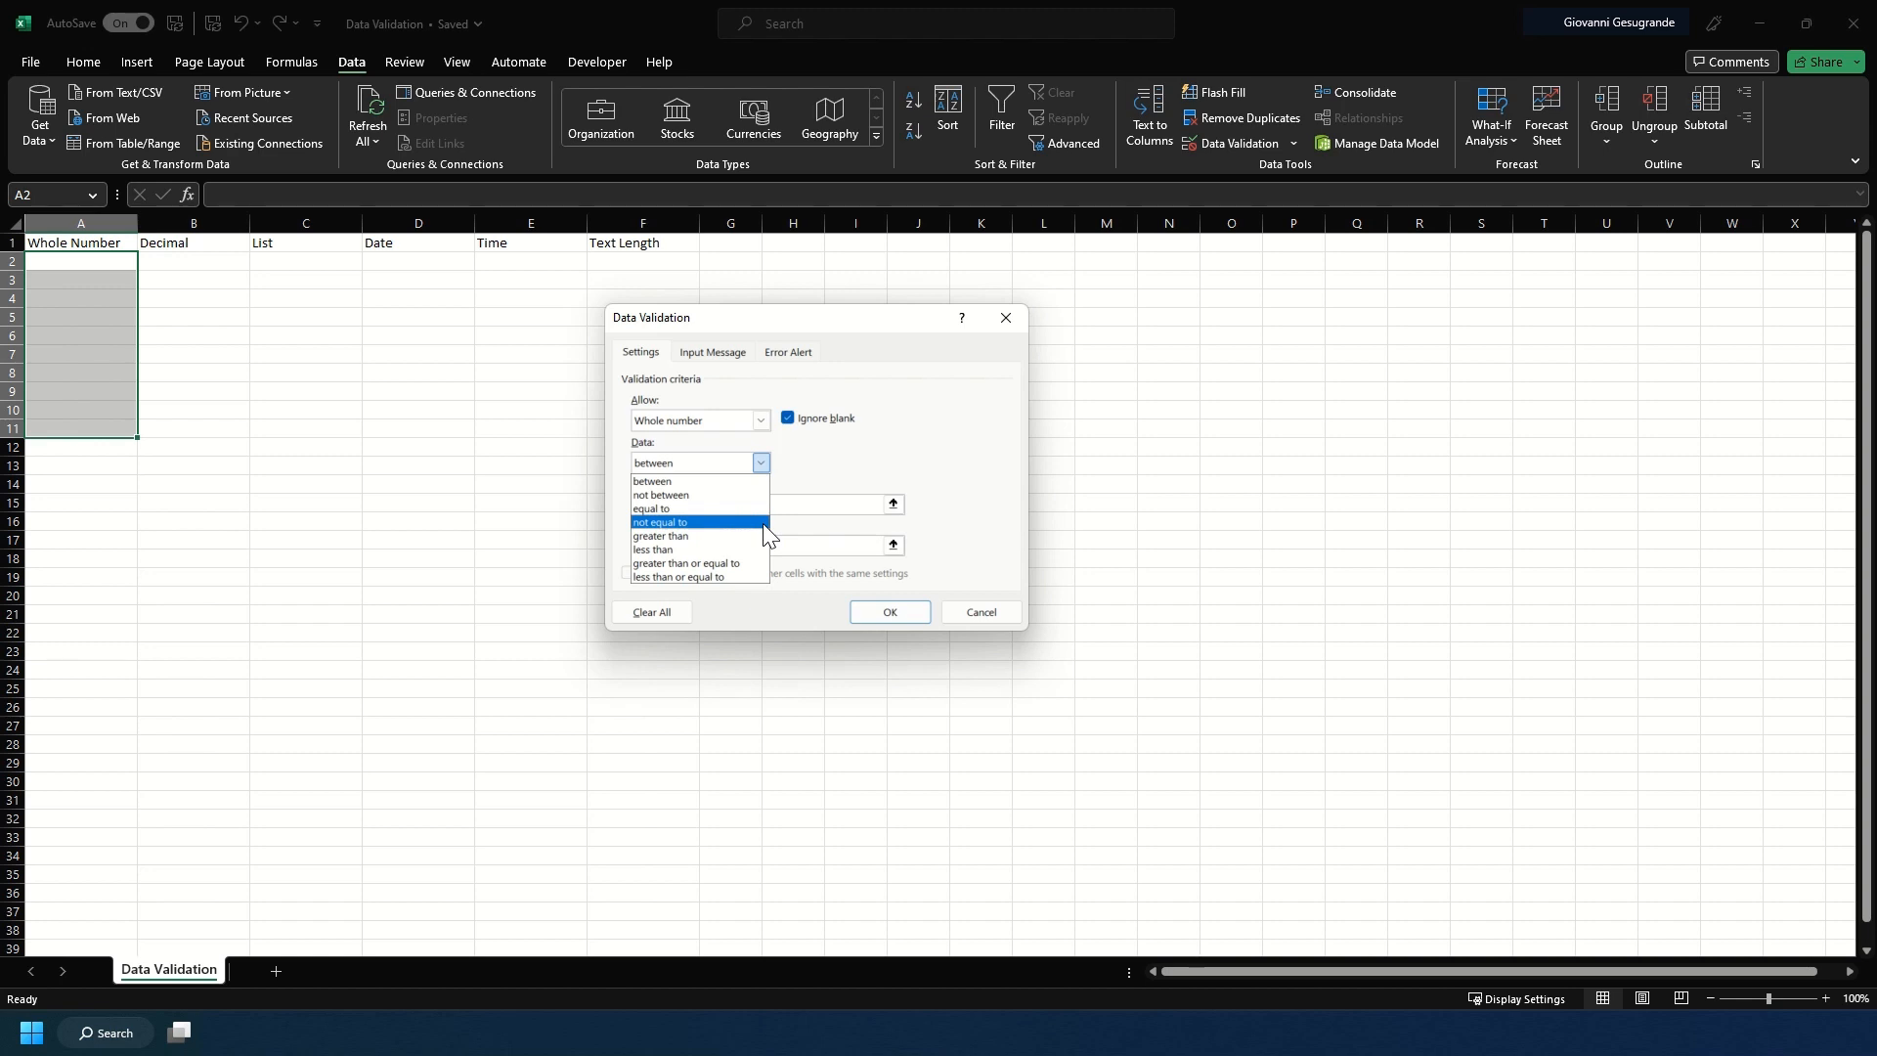
{"action": "left_click", "coordinate": [700, 538]}
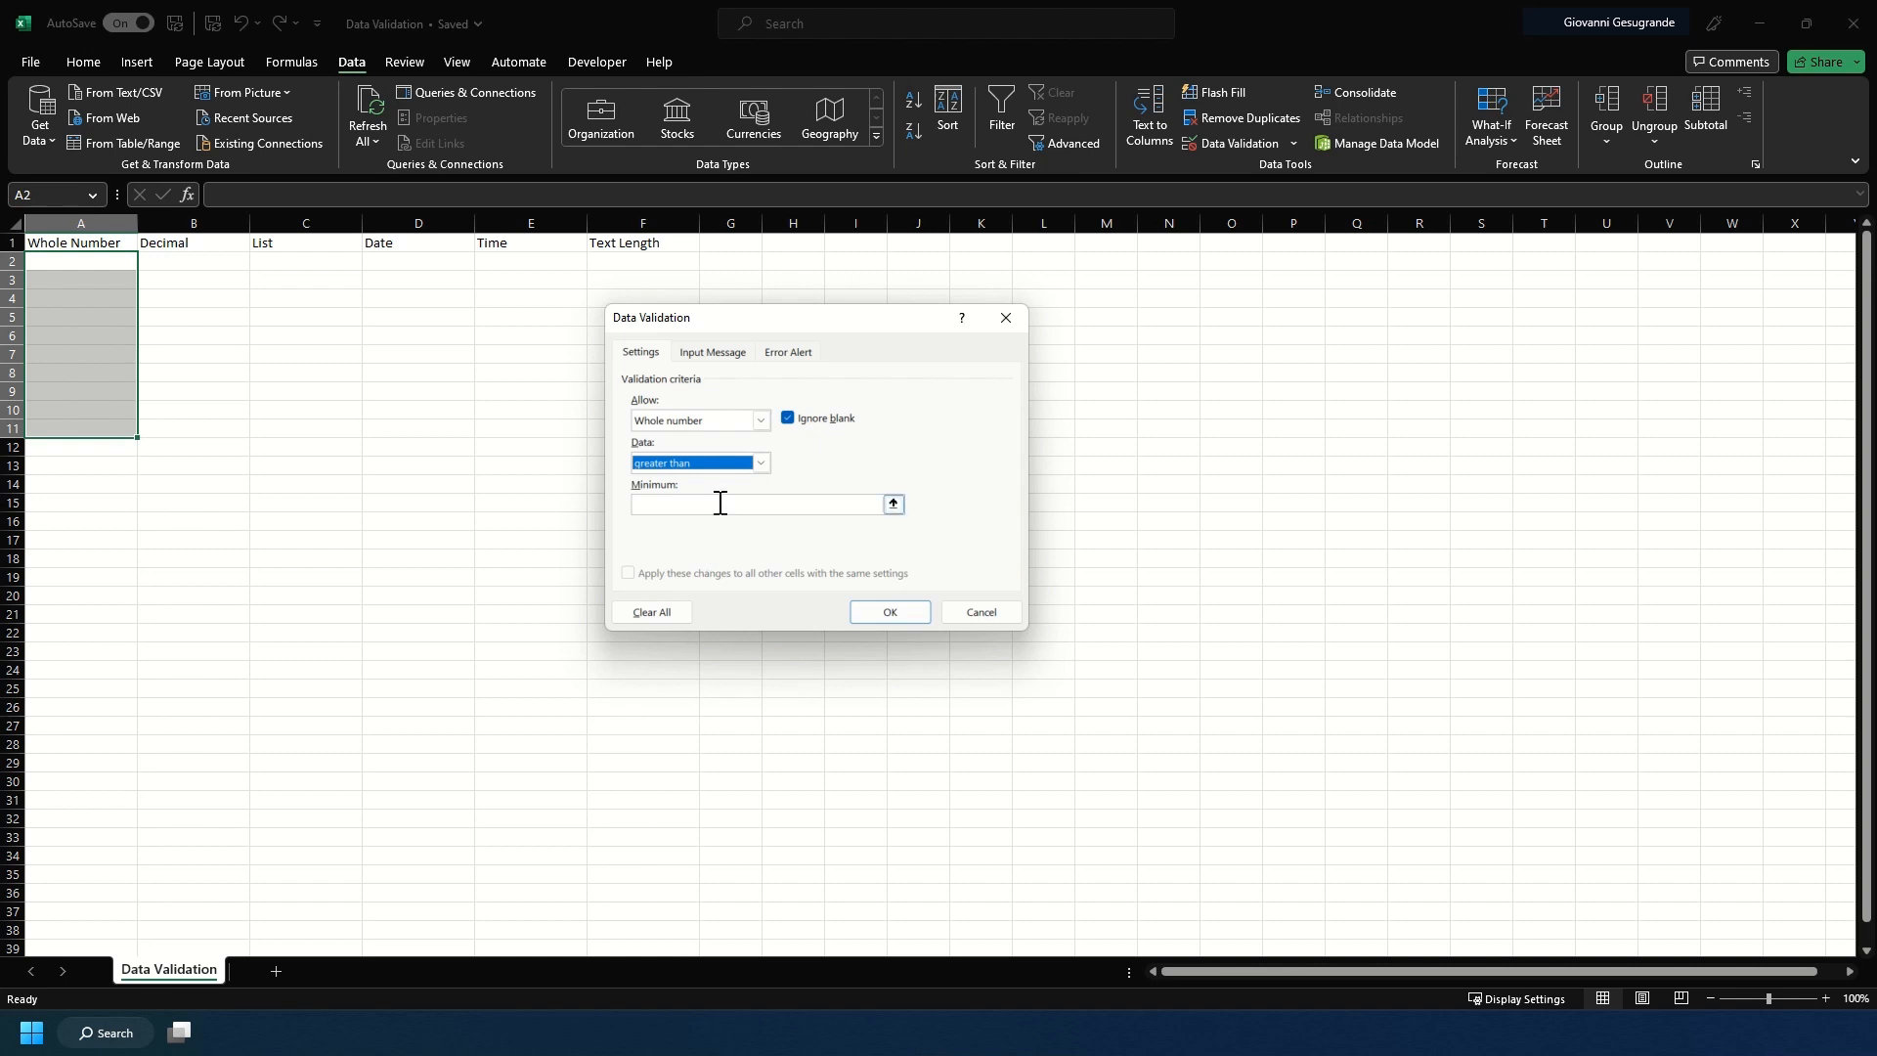
{"action": "left_click", "coordinate": [721, 509]}
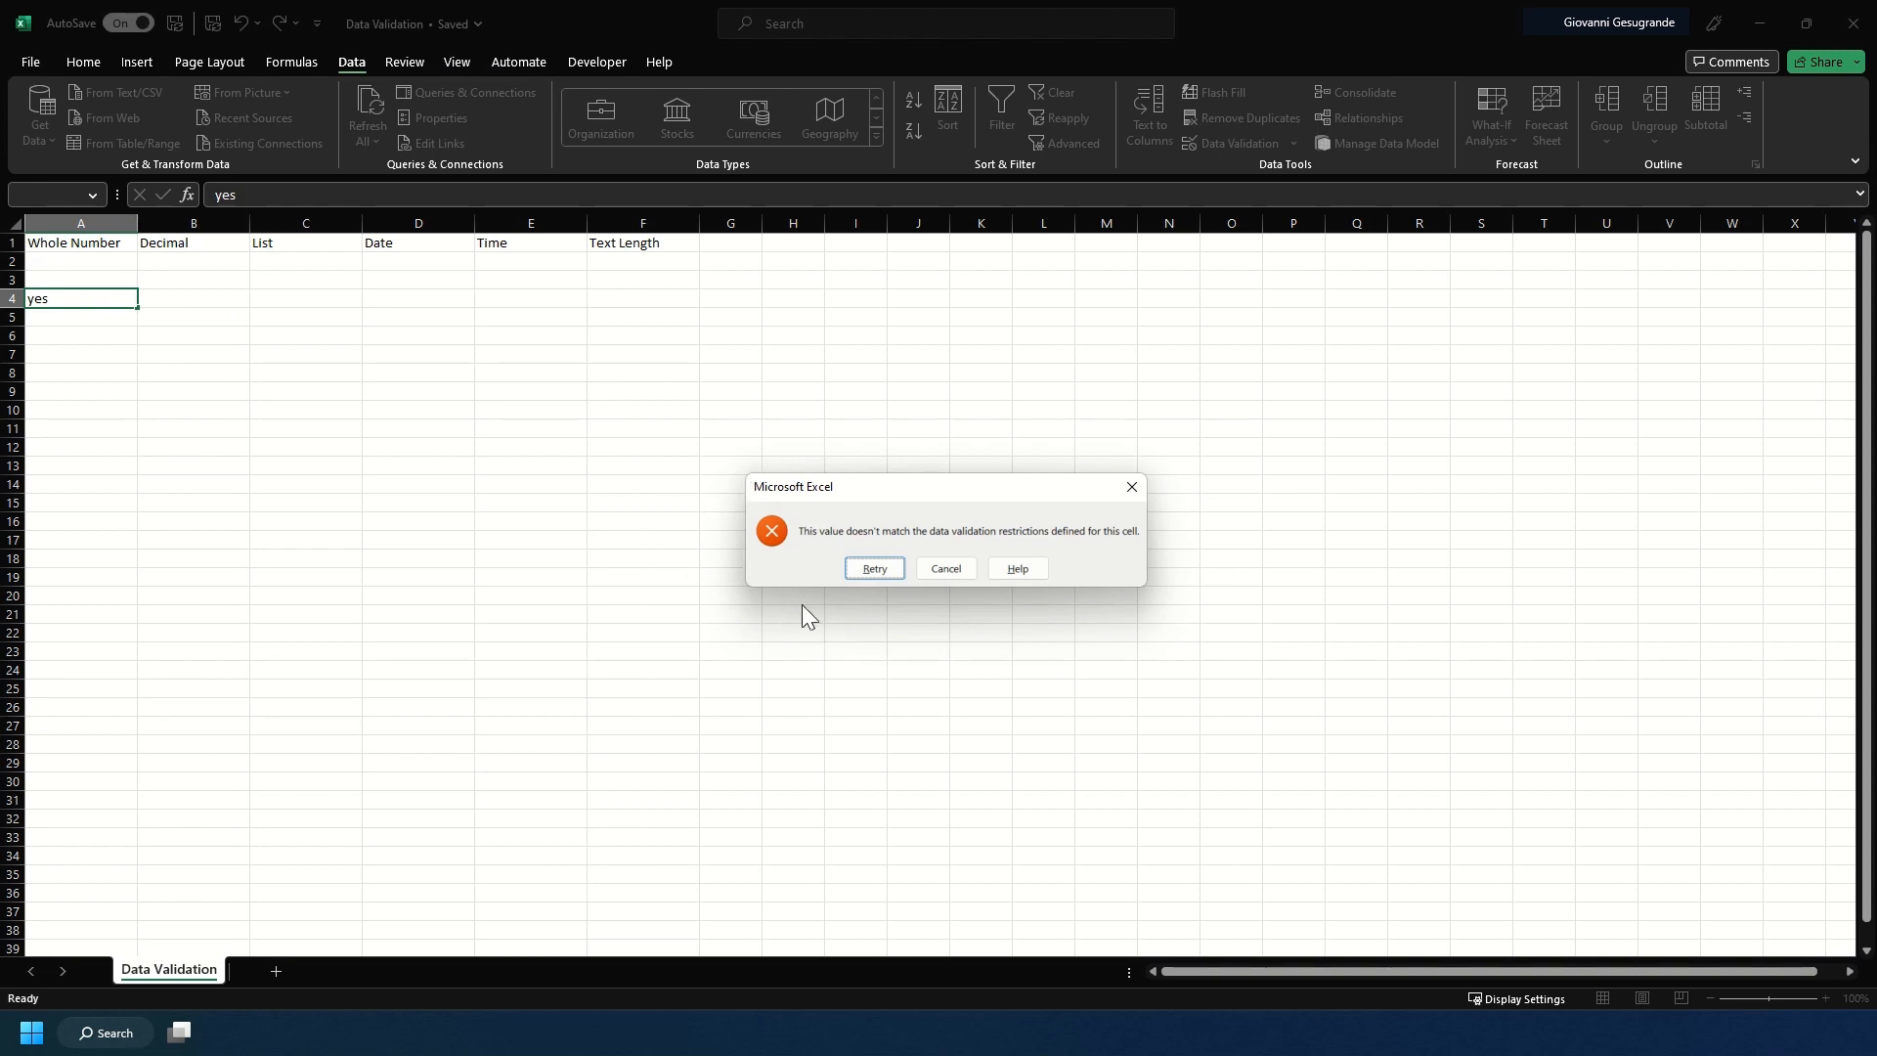
Replace the "yes" entry in cell A4 with 3, and enter 8, 29 and 476 in cells A5 through A7
{"action": "left_click", "coordinate": [876, 567]}
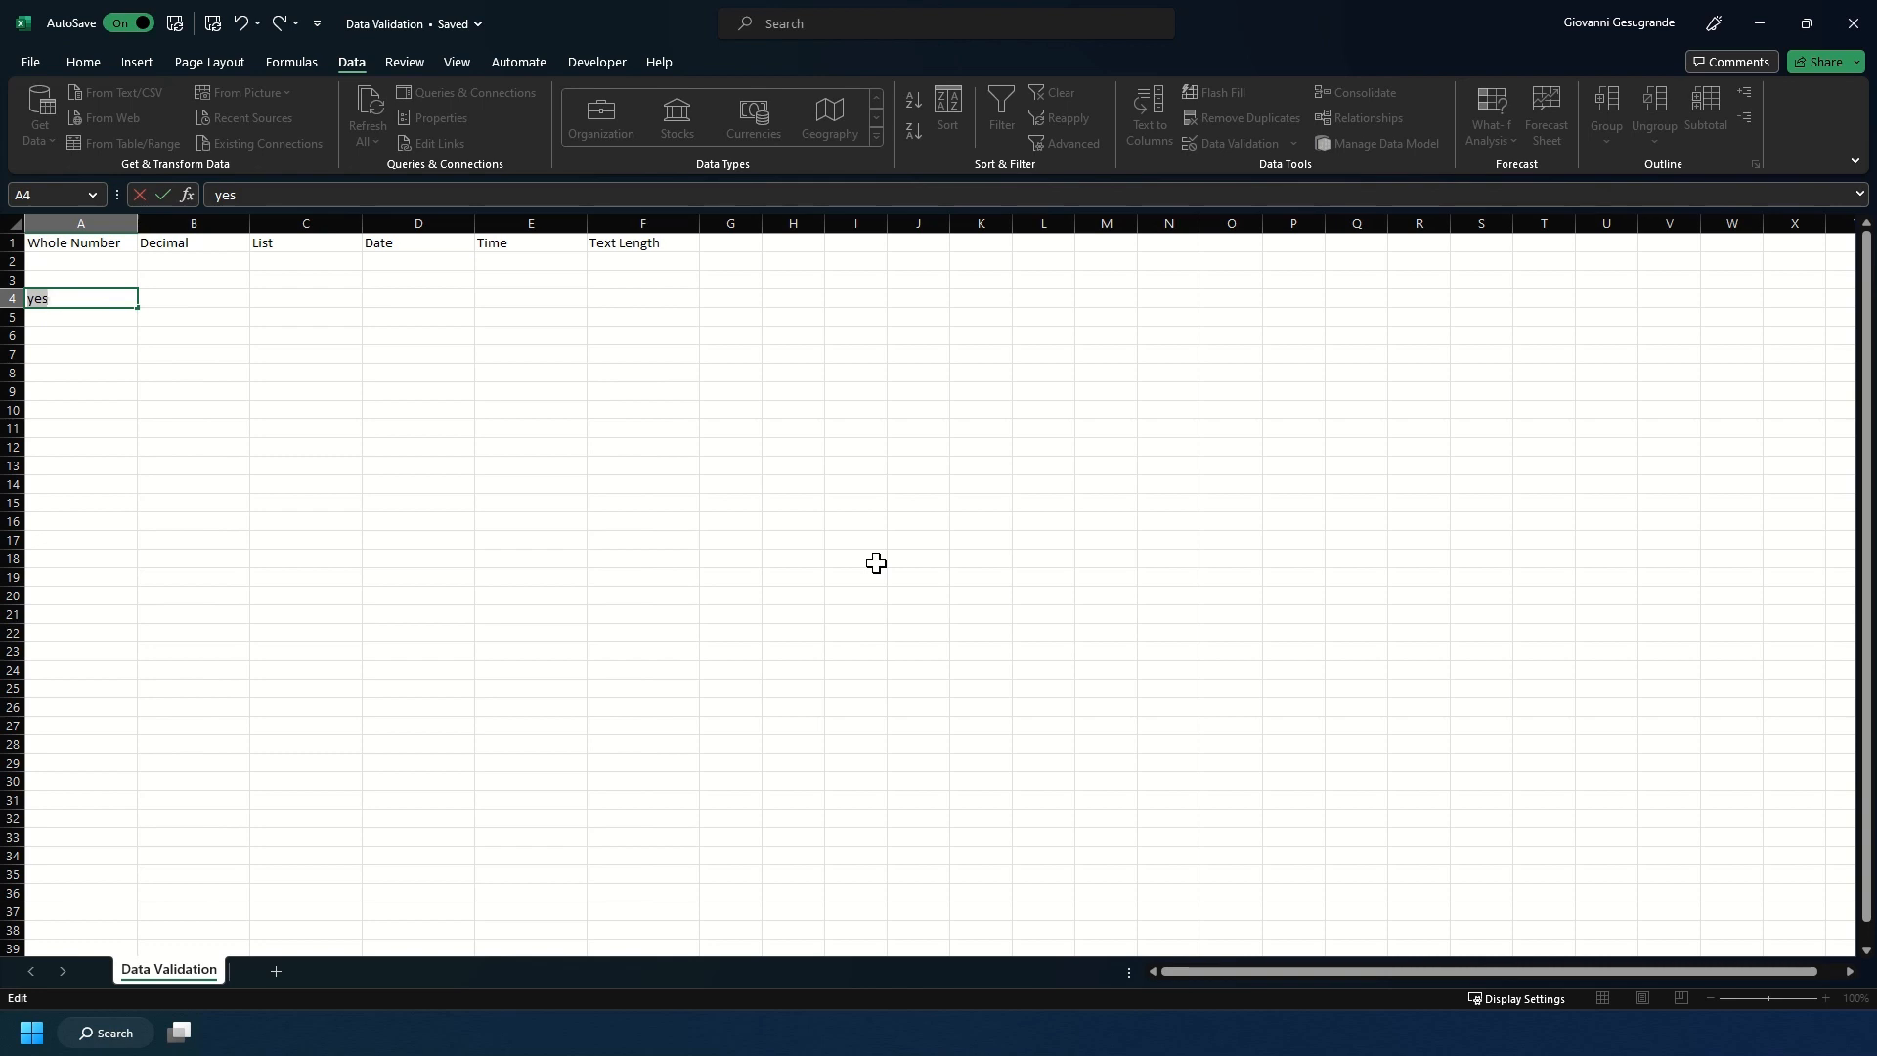
{"action": "type", "text": "3"}
{"action": "key", "text": "Return"}
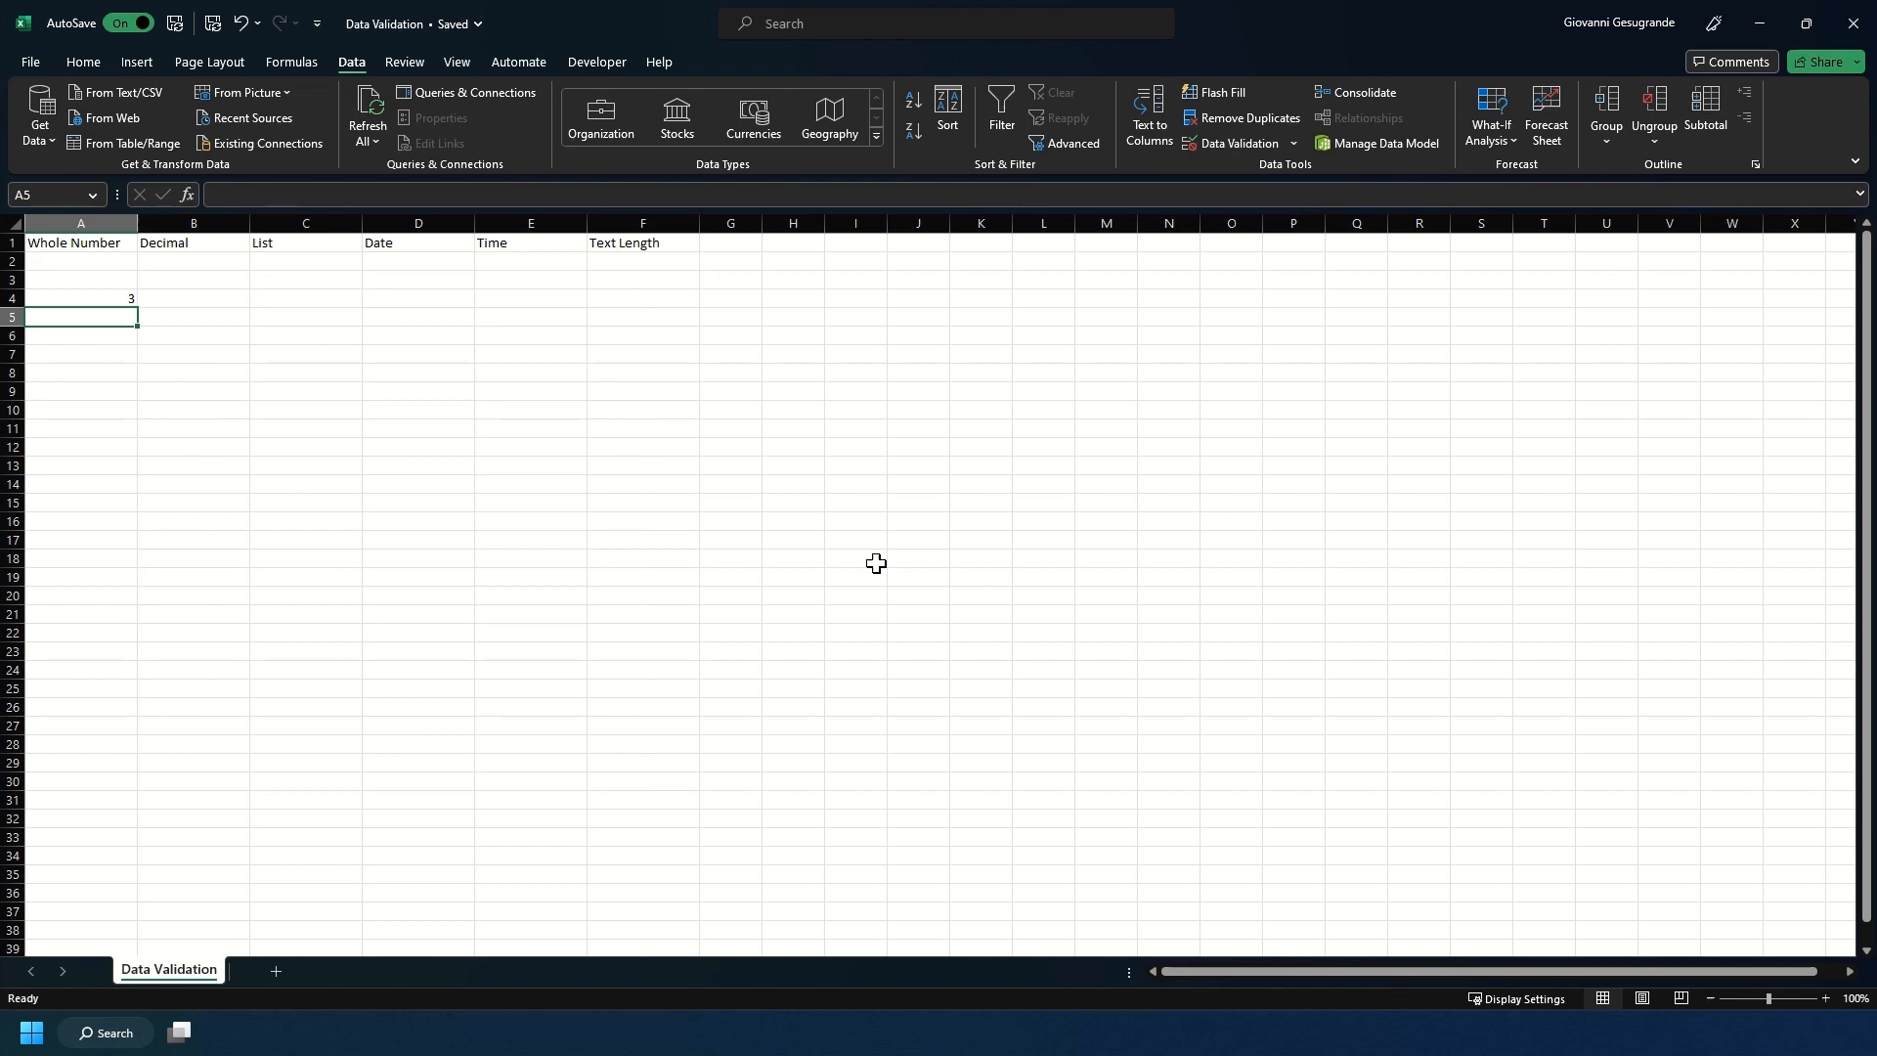
{"action": "type", "text": "8"}
{"action": "key", "text": "Return"}
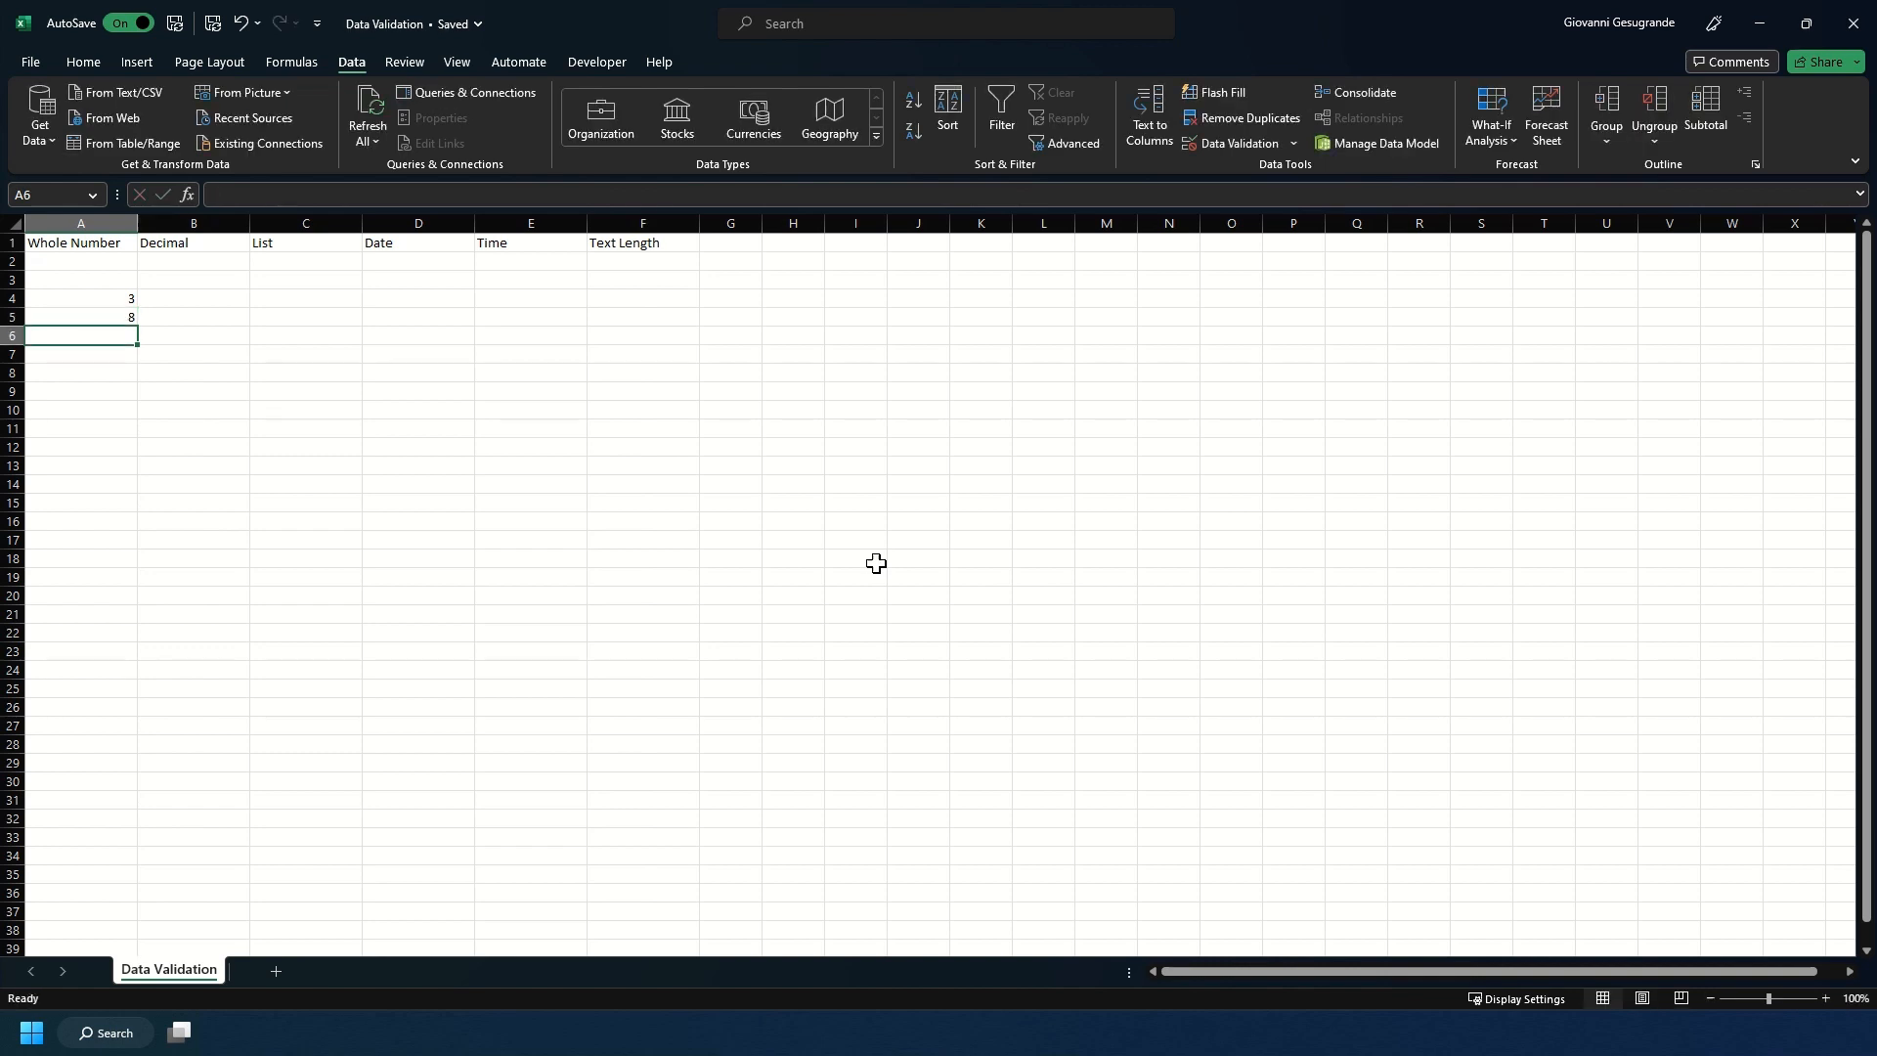
{"action": "type", "text": "29"}
{"action": "key", "text": "Return"}
{"action": "type", "text": "4"}
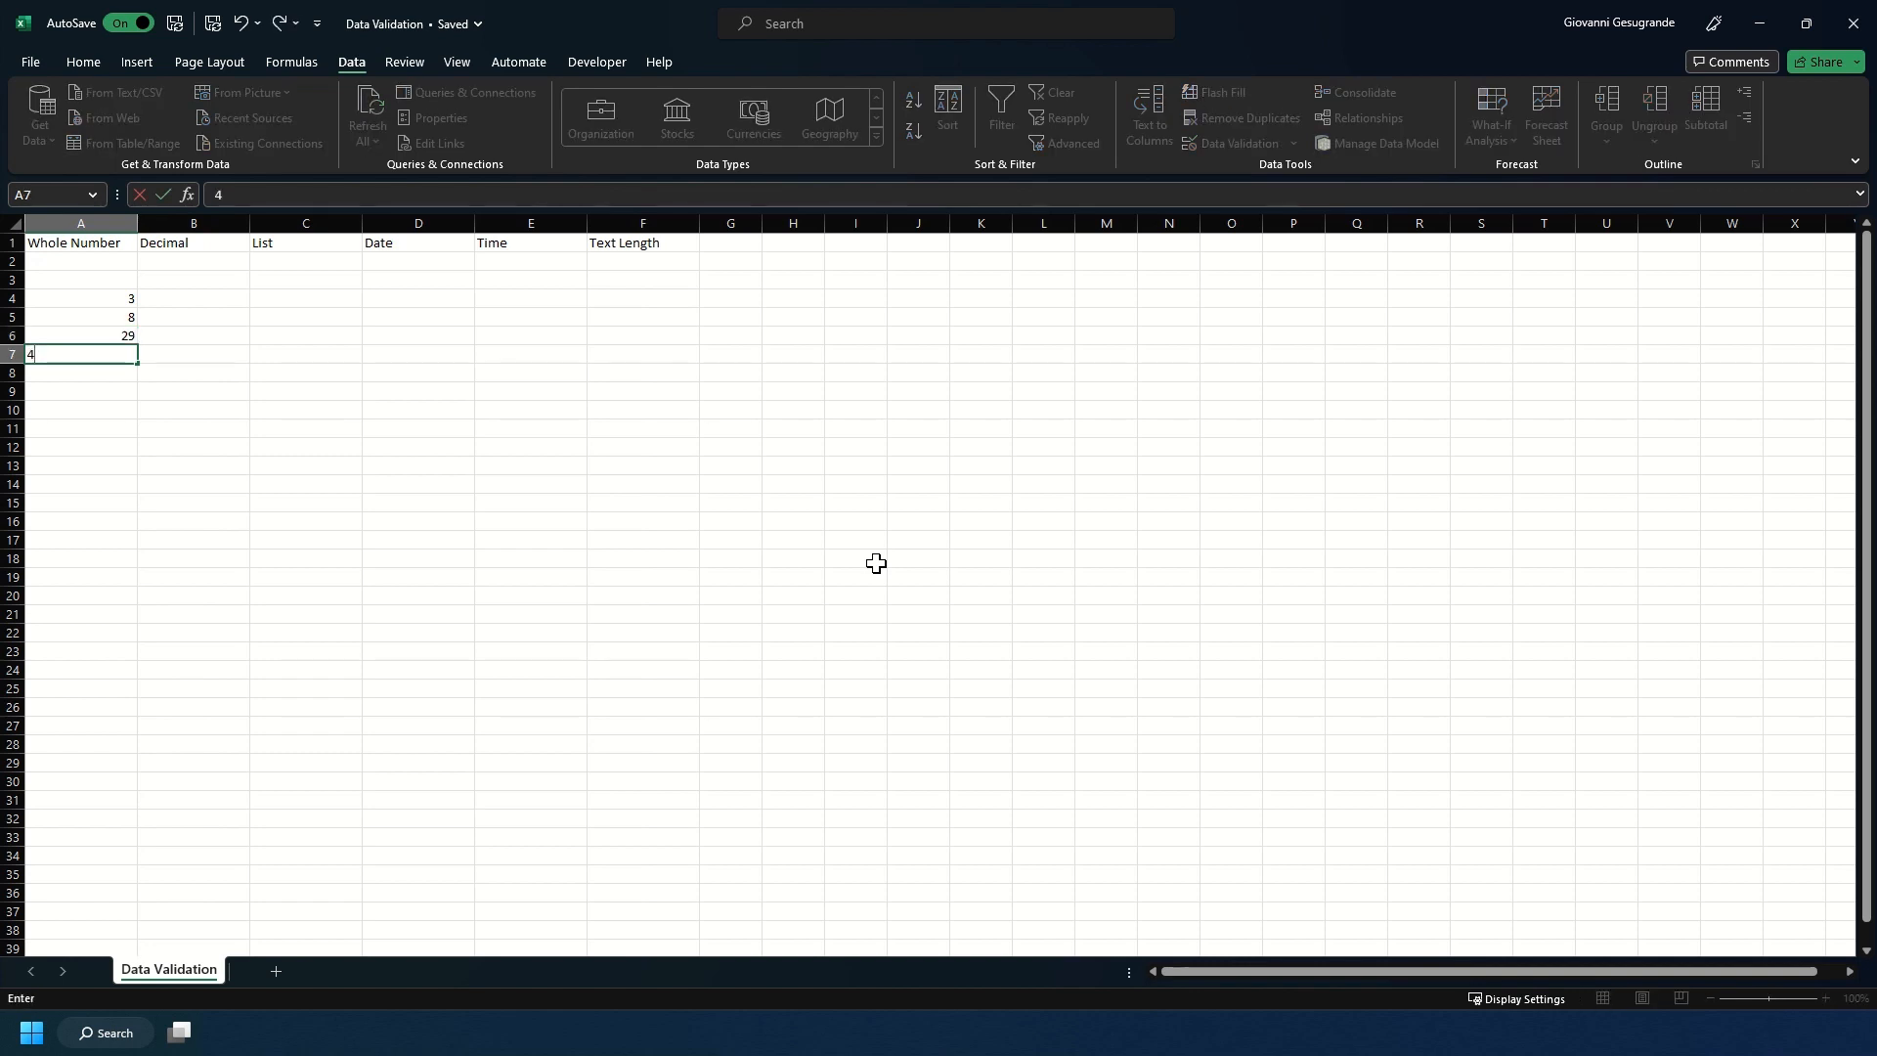
{"action": "type", "text": "76"}
{"action": "key", "text": "Return"}
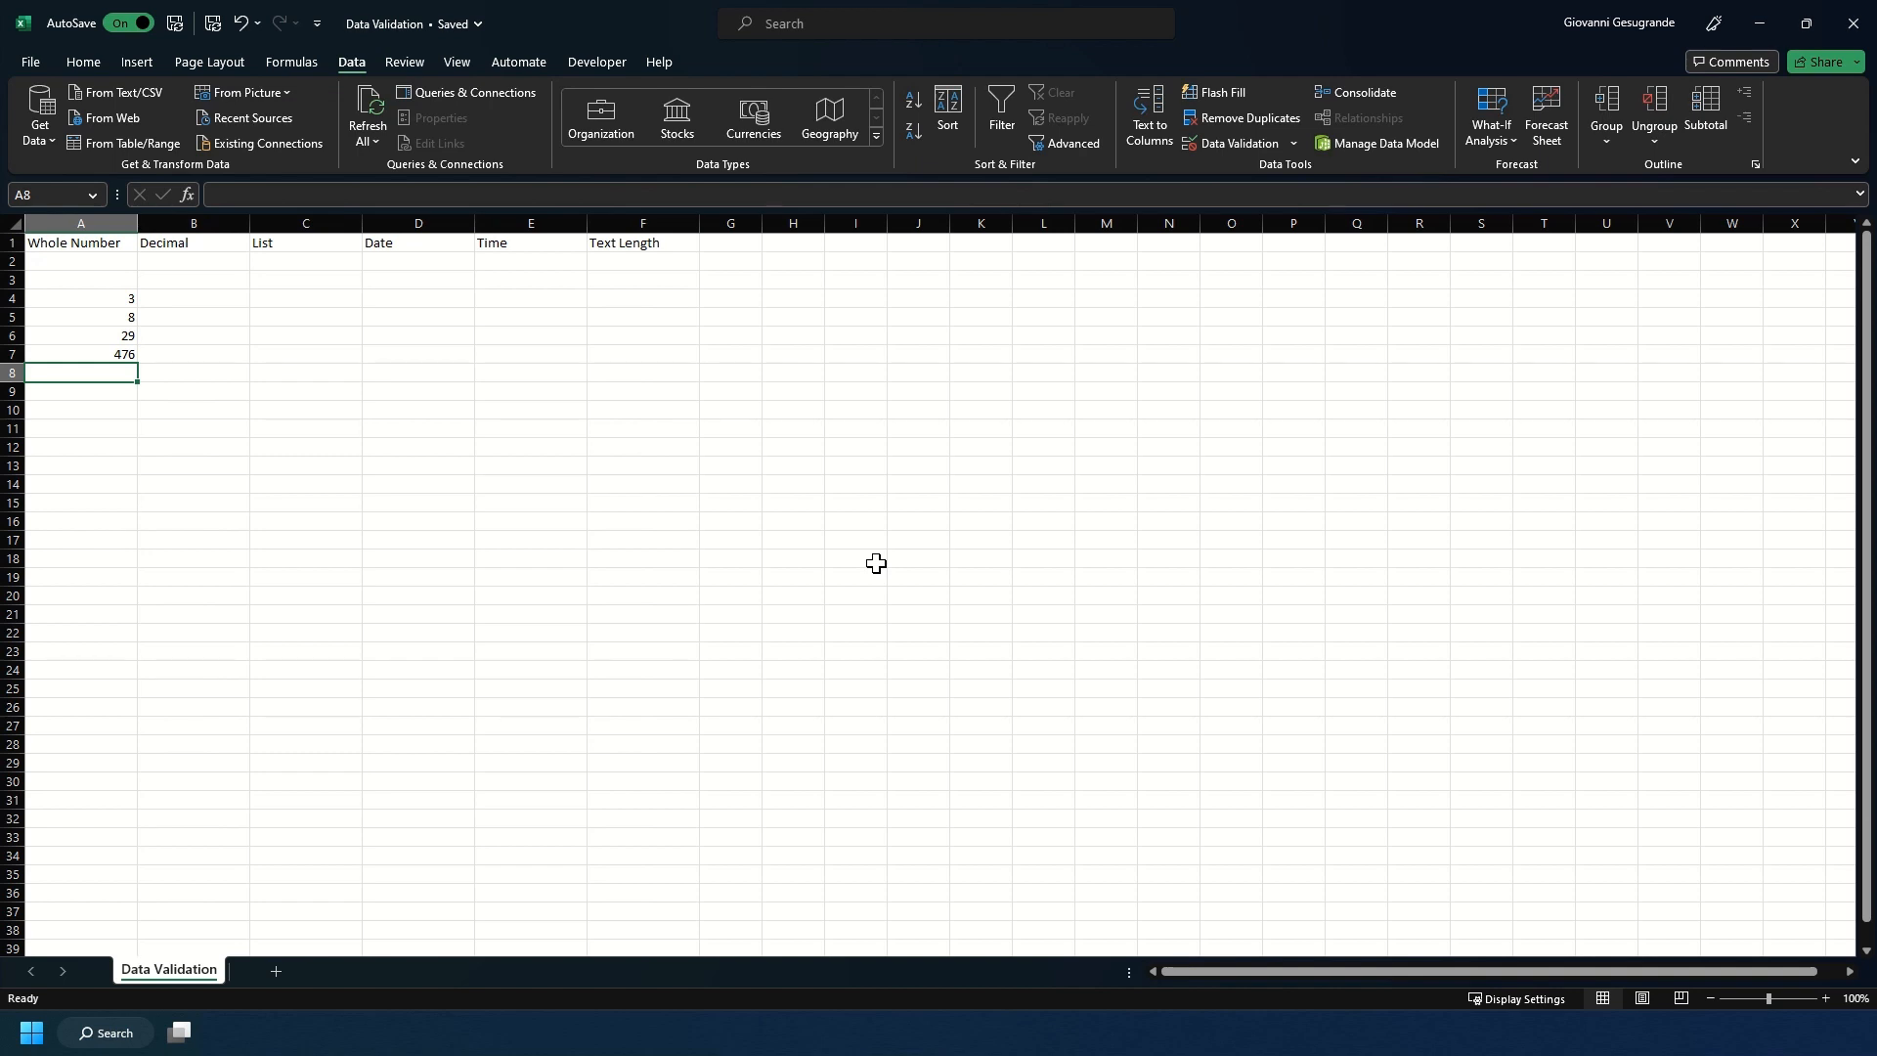
Try to enter 0 in cell A8 to test the validation rule, and discard the entry
{"action": "type", "text": "0"}
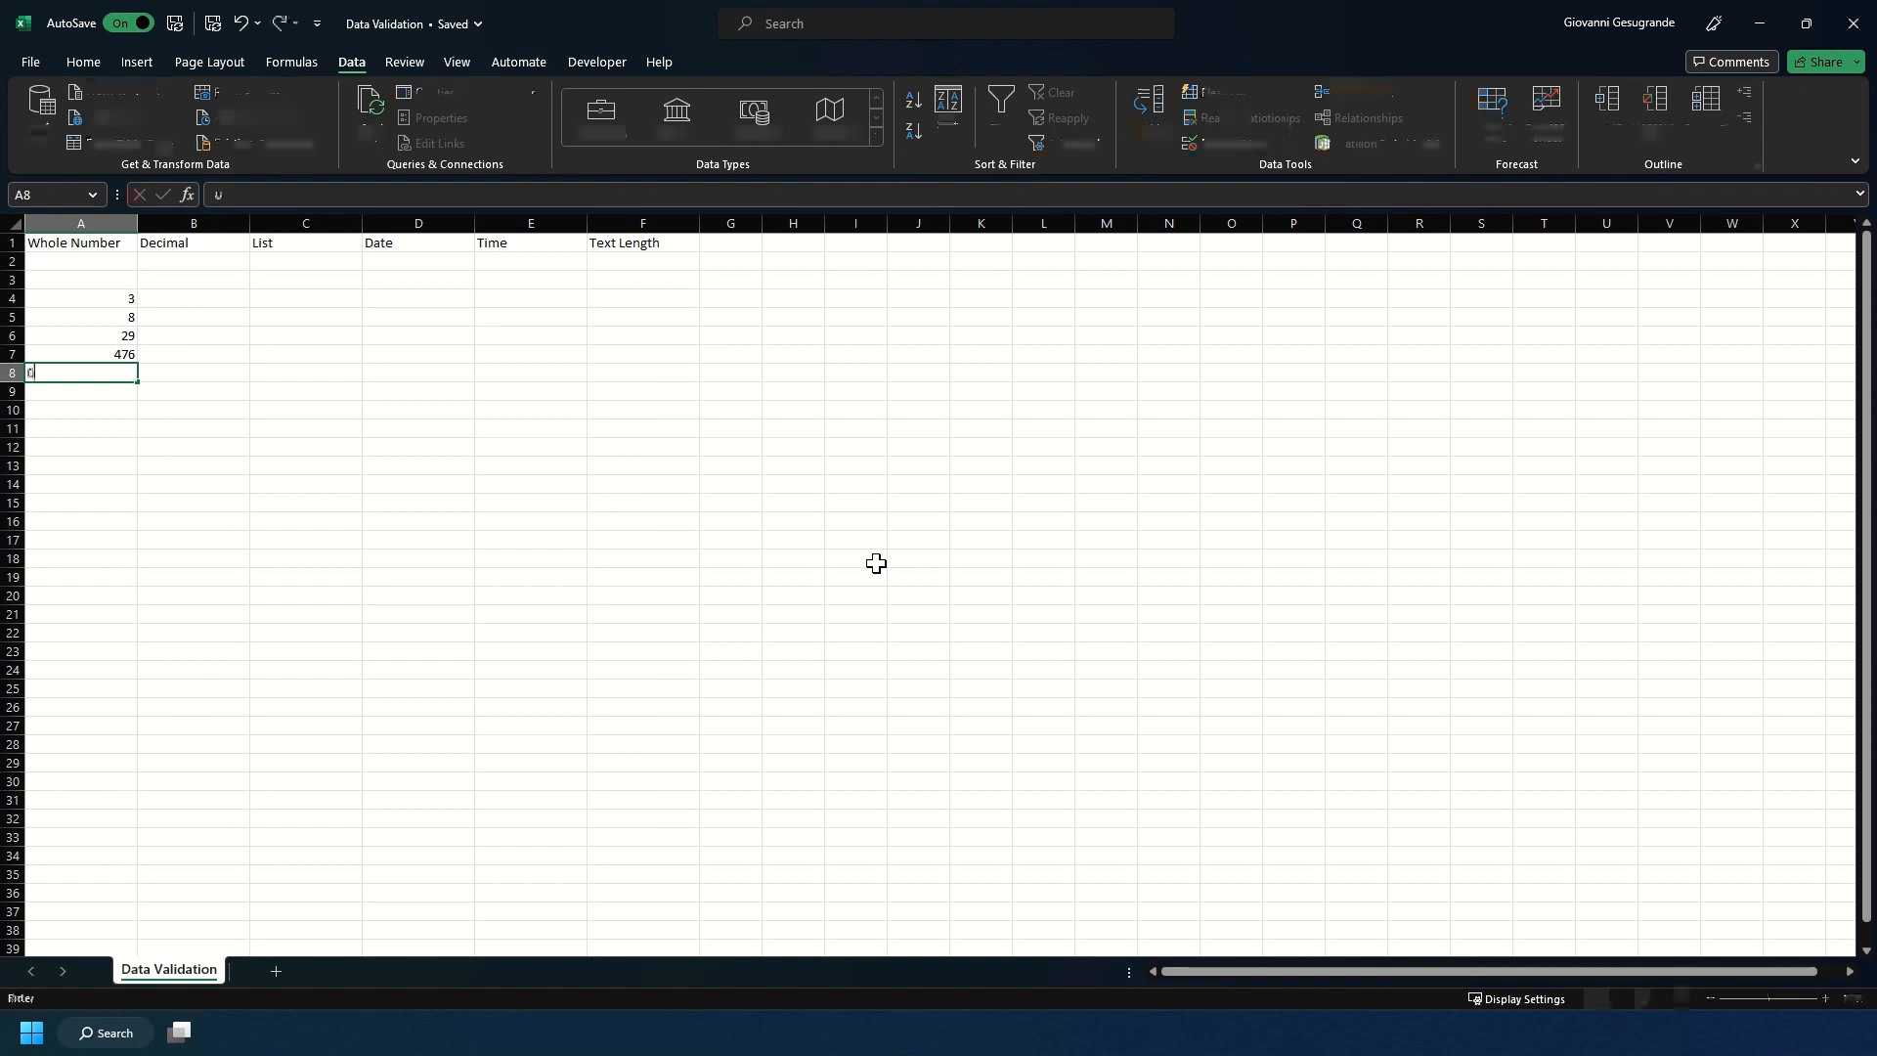
{"action": "key", "text": "Return"}
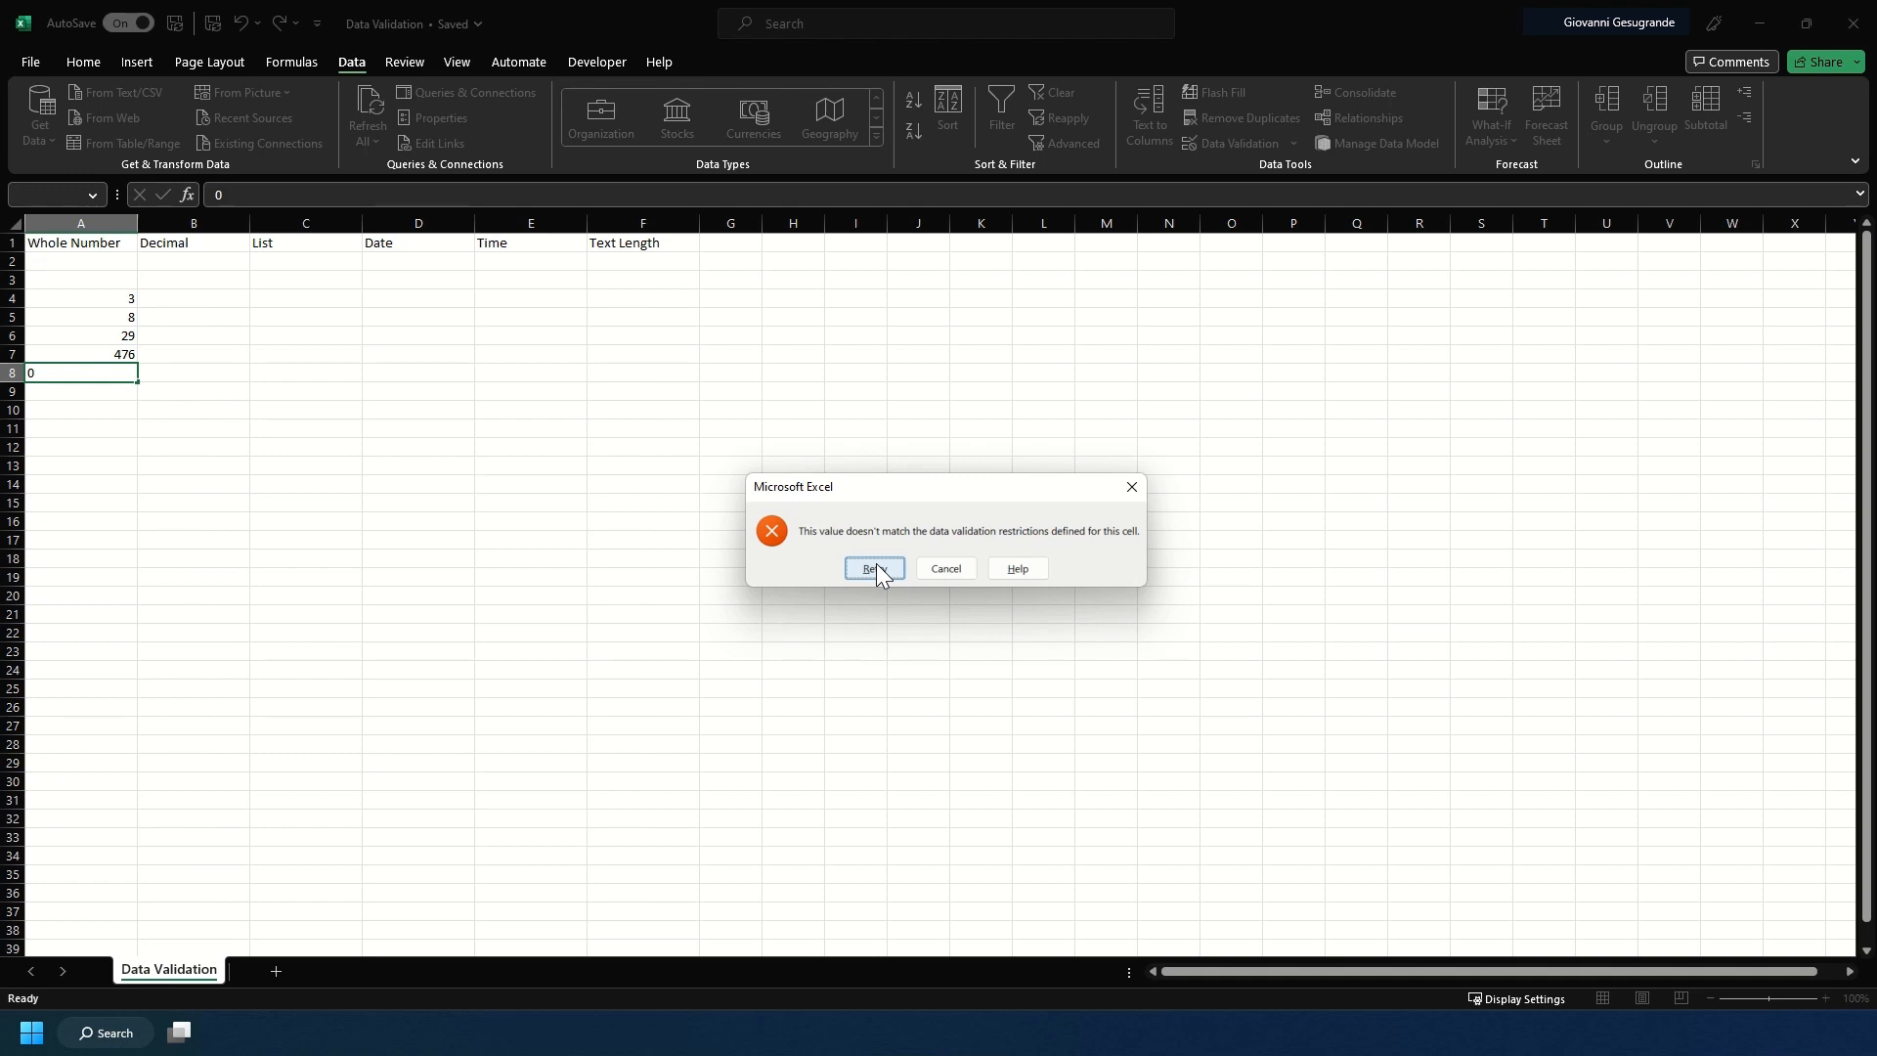
{"action": "key", "text": "Escape"}
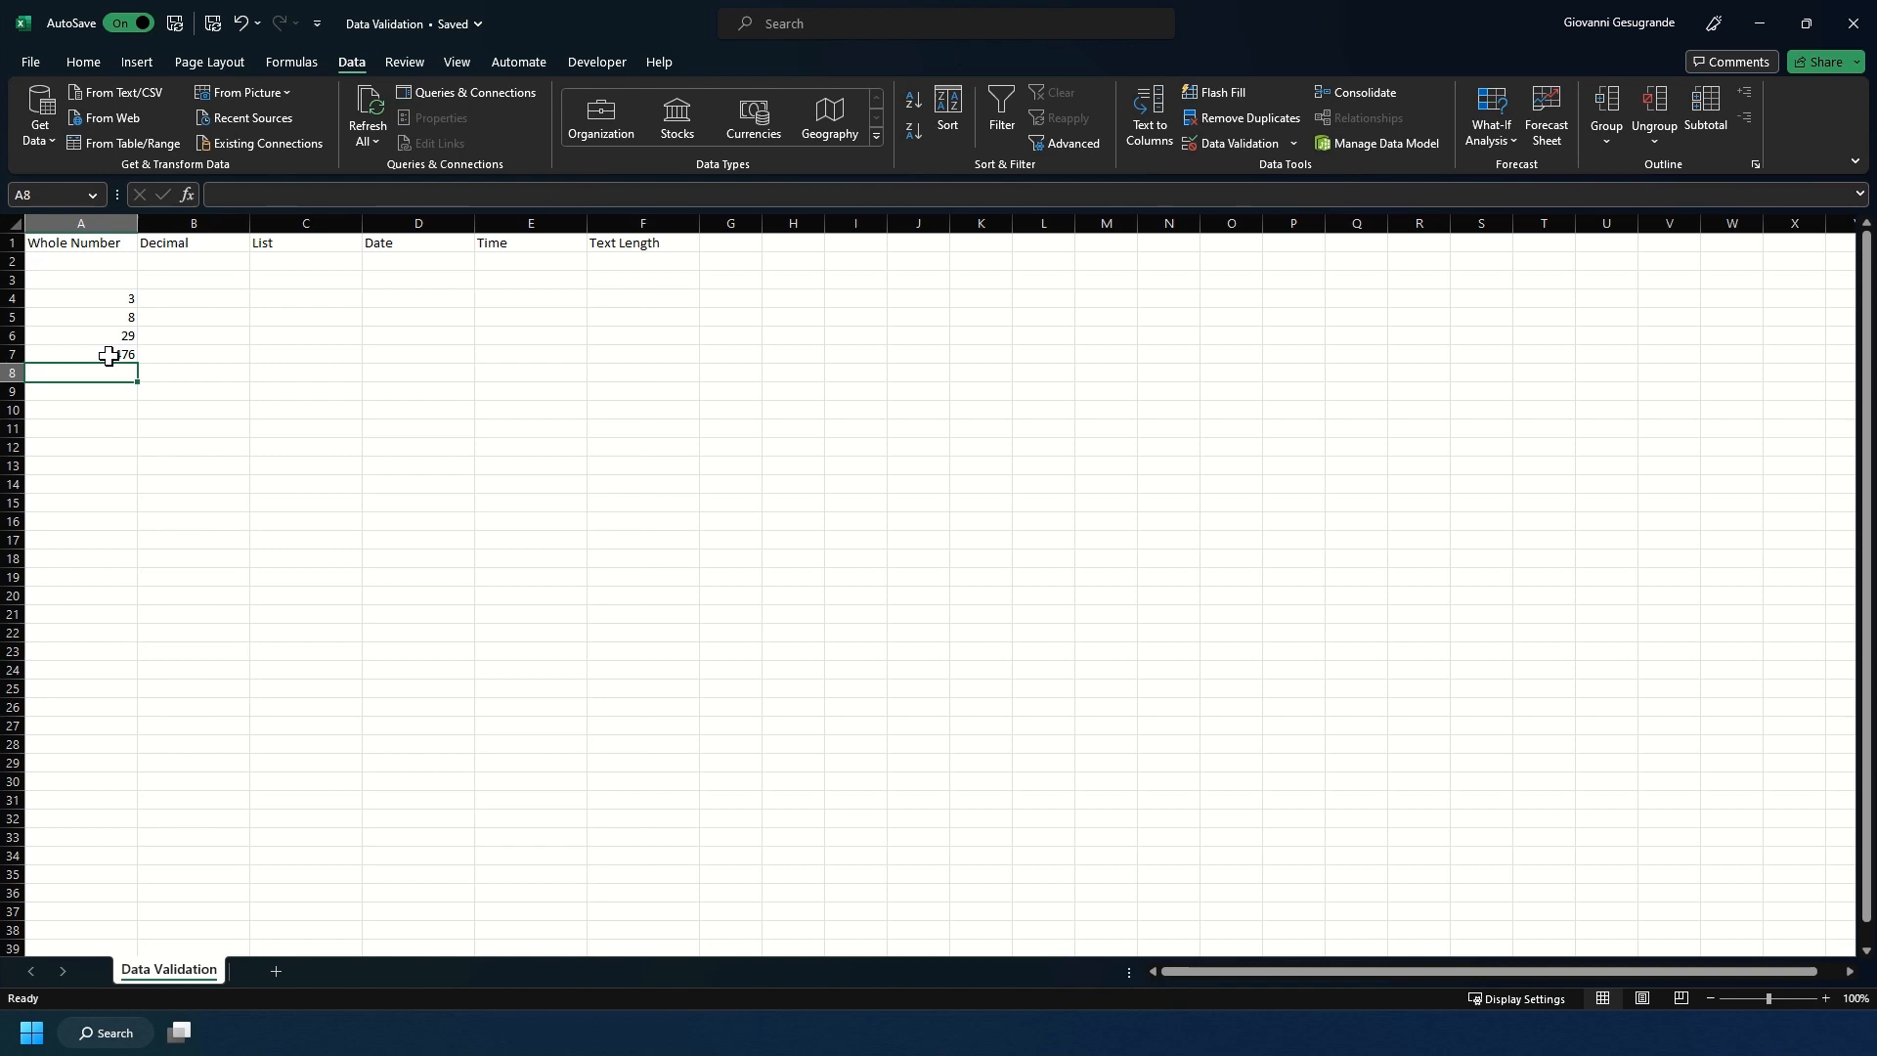
Give A2:A11 an input message titled "Whole Number" with the lines "Please enter a whole number greater than 0." and "Otherwise leave blank."
{"action": "left_click", "coordinate": [108, 242]}
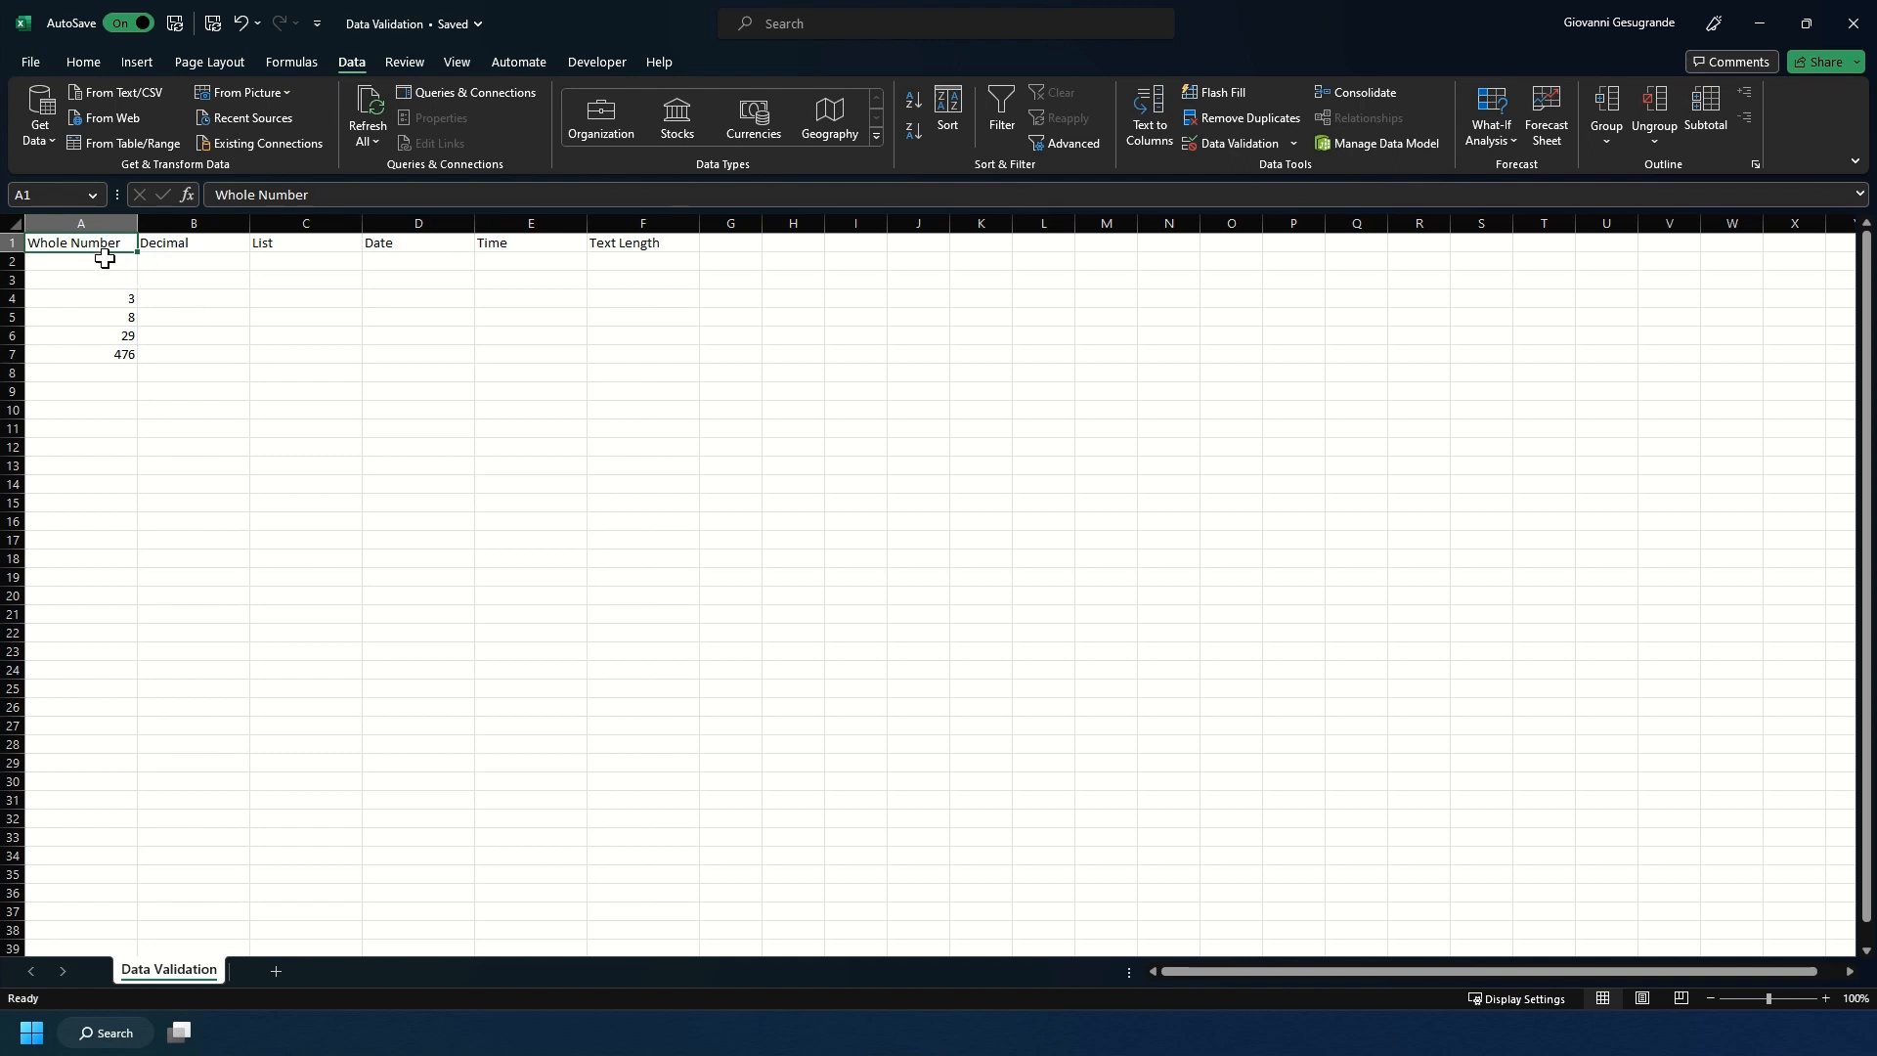
{"action": "left_click_drag", "start_coordinate": [105, 261], "coordinate": [105, 392]}
{"action": "left_click_drag", "start_coordinate": [104, 418], "coordinate": [105, 429]}
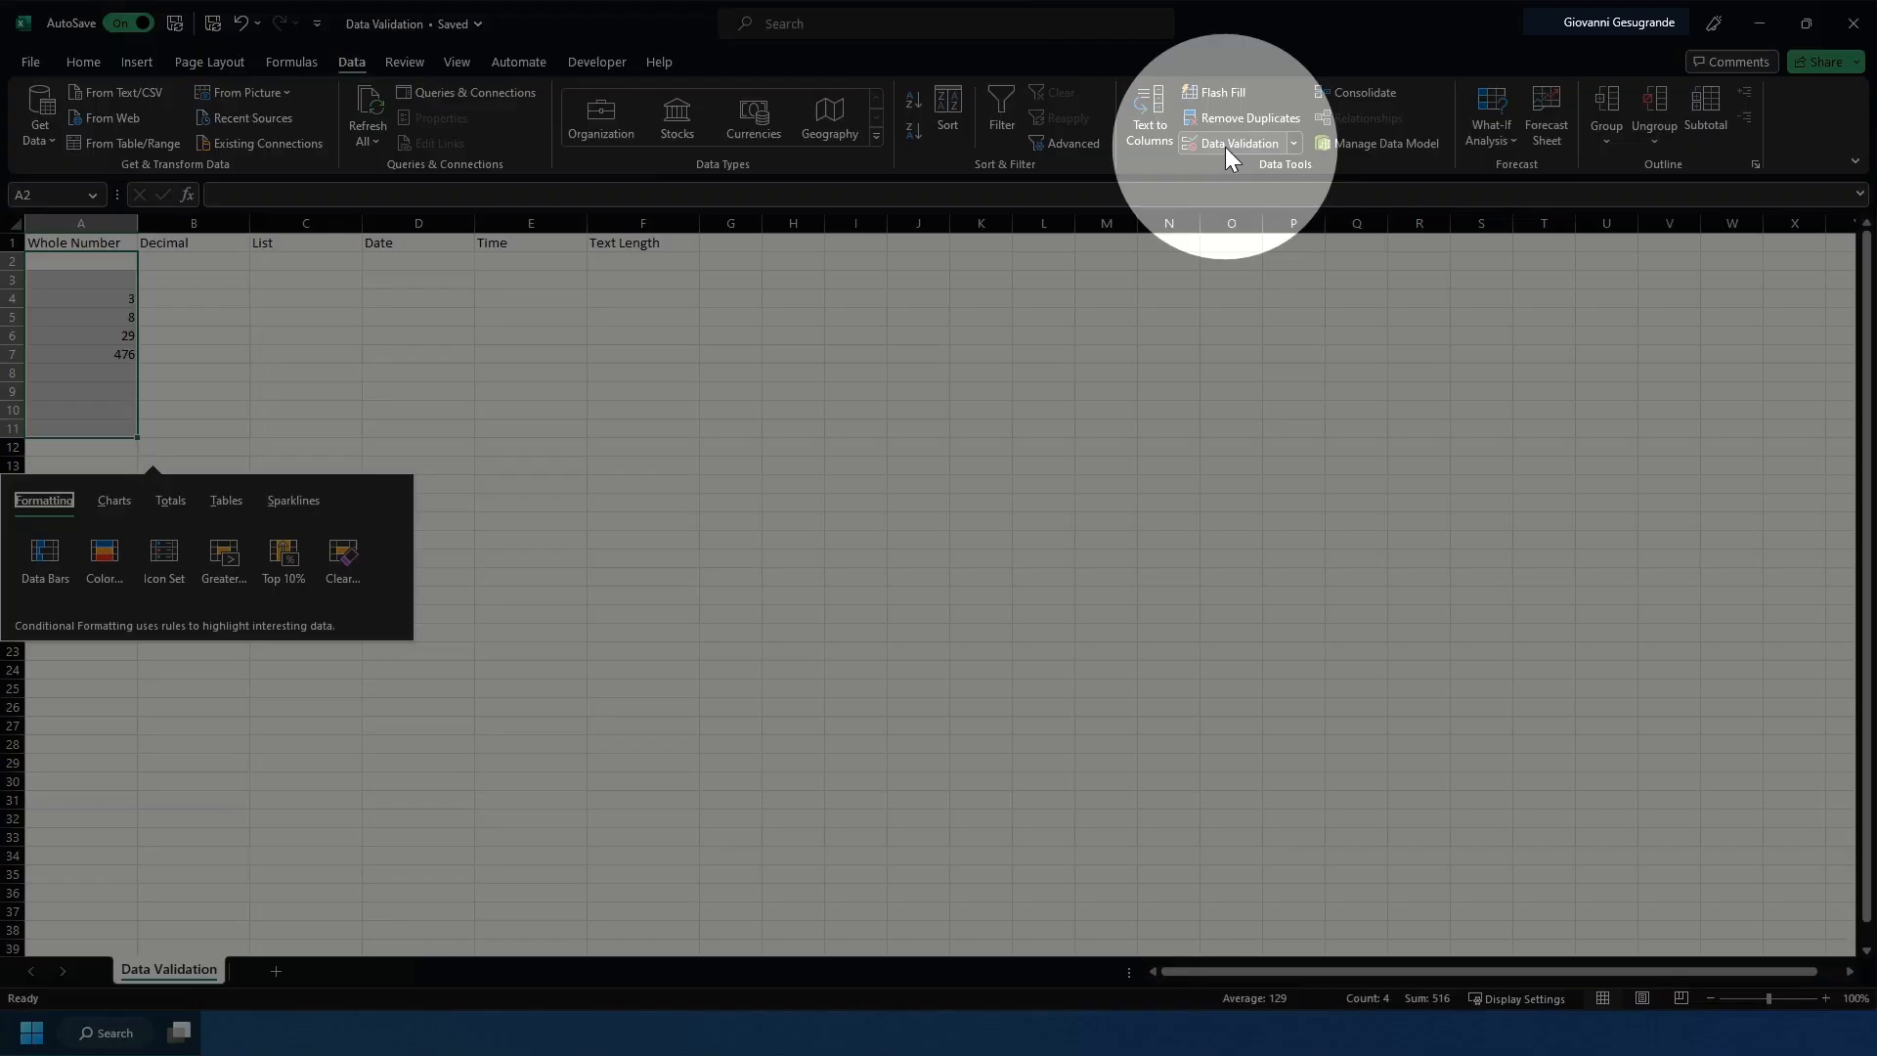
{"action": "left_click", "coordinate": [1224, 147]}
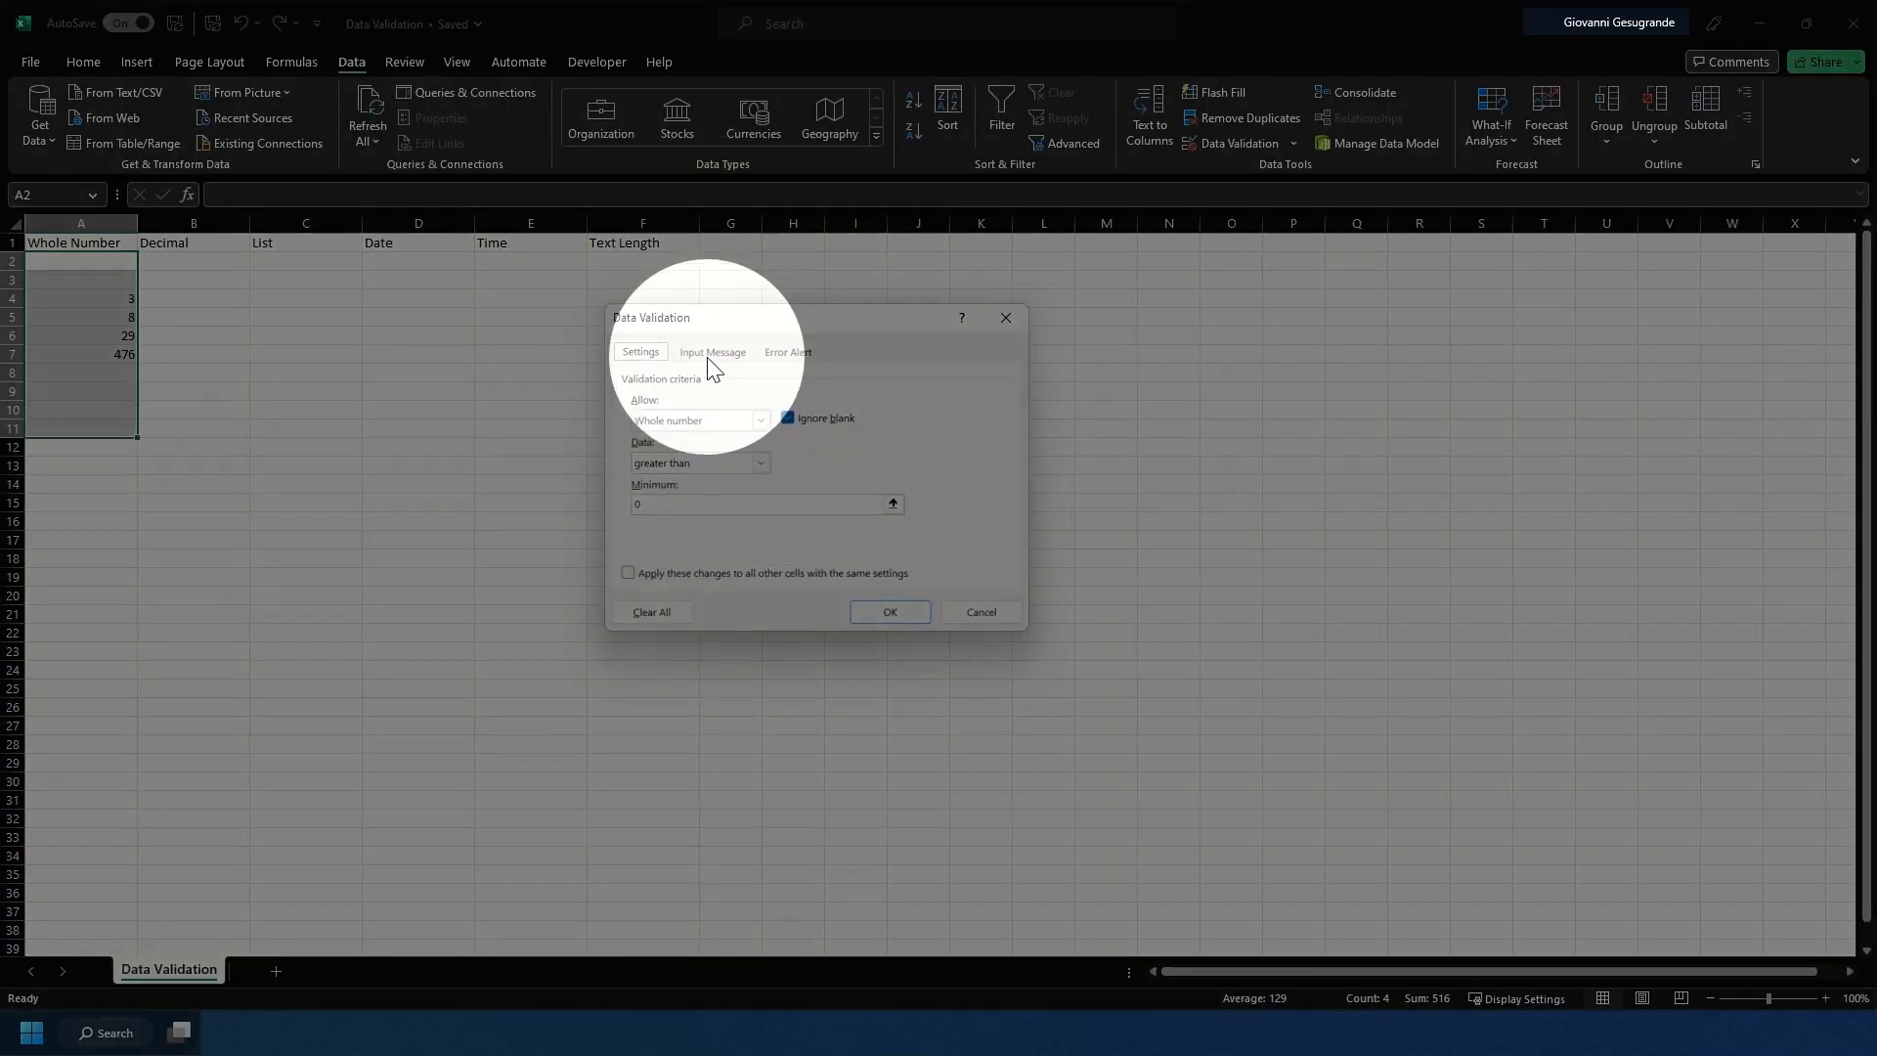
{"action": "left_click", "coordinate": [707, 359]}
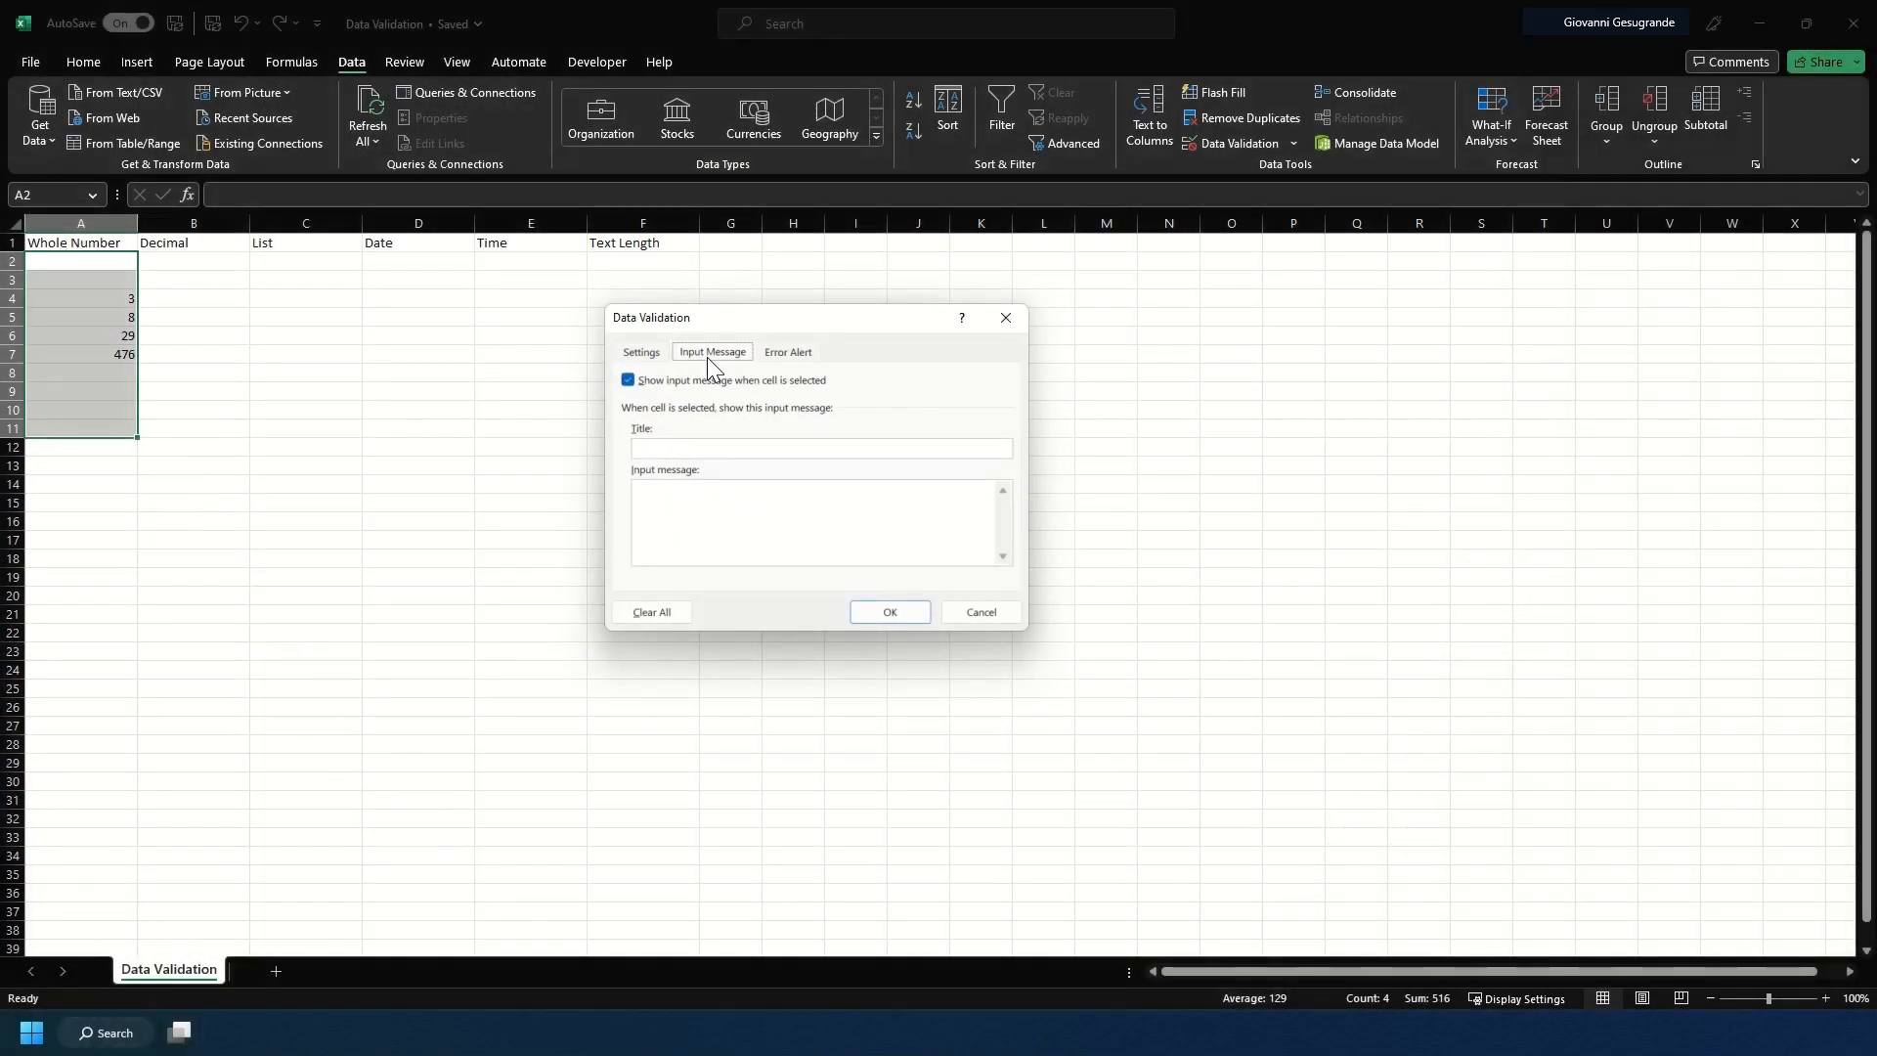
{"action": "left_click", "coordinate": [688, 445]}
{"action": "type", "text": "Whole Number"}
{"action": "left_click", "coordinate": [692, 551]}
{"action": "type", "text": "Please enter a vwhole number greater than 0."}
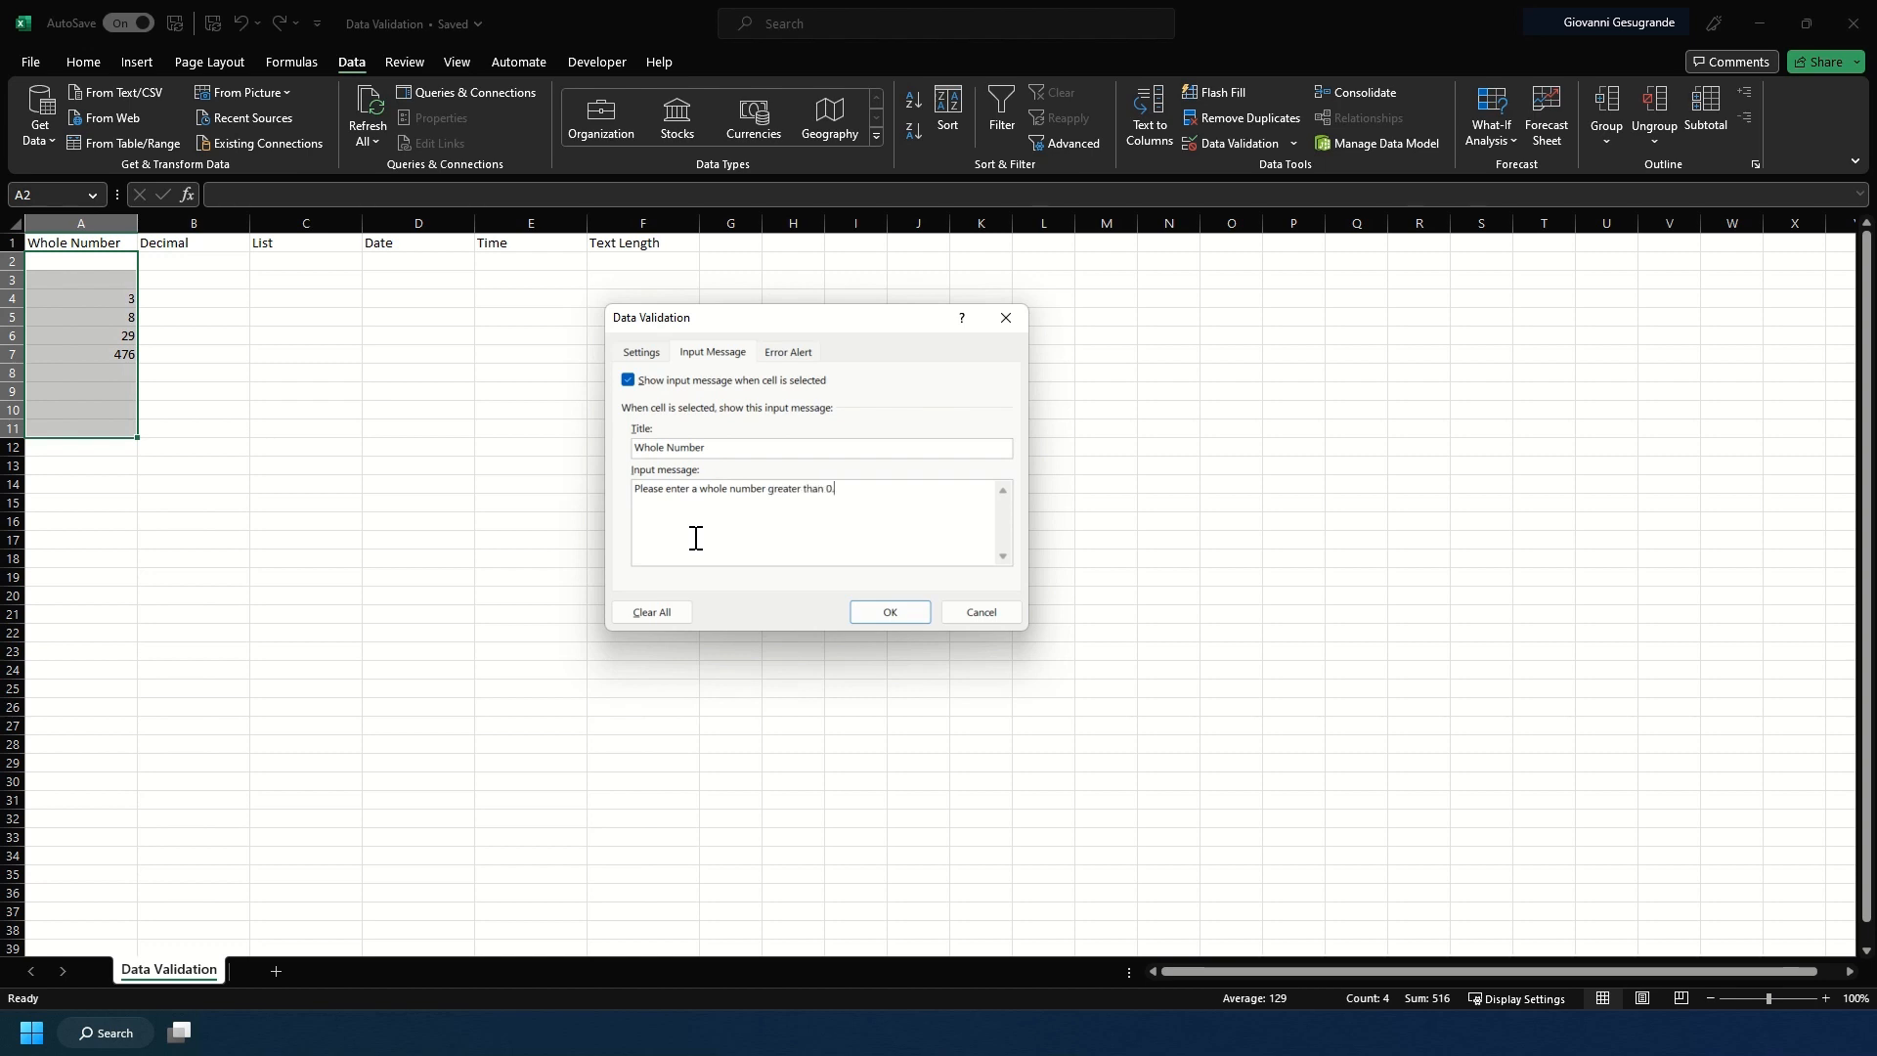
{"action": "key", "text": "Return"}
{"action": "type", "text": "Otherwise leave blank."}
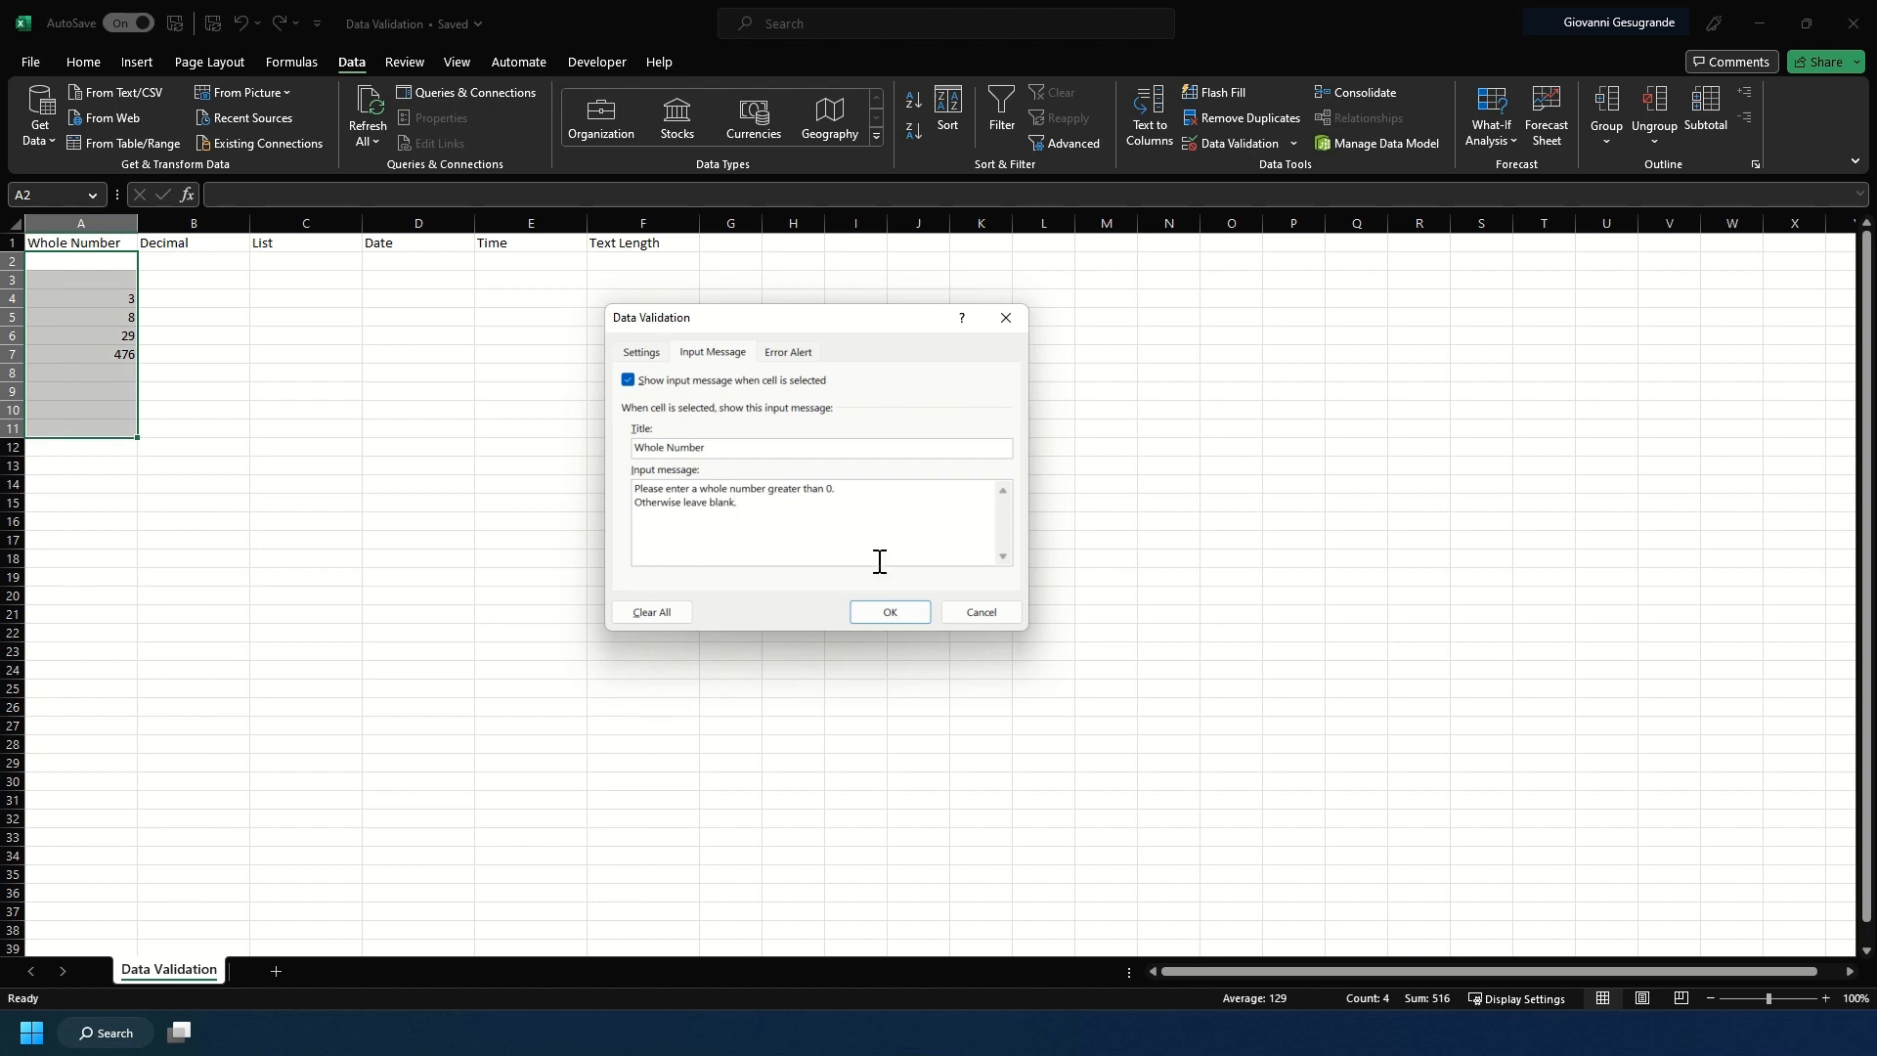
{"action": "left_click", "coordinate": [883, 610]}
Select various cells inside and outside A2:A11 to check where the input message pops up
{"action": "left_click", "coordinate": [452, 513]}
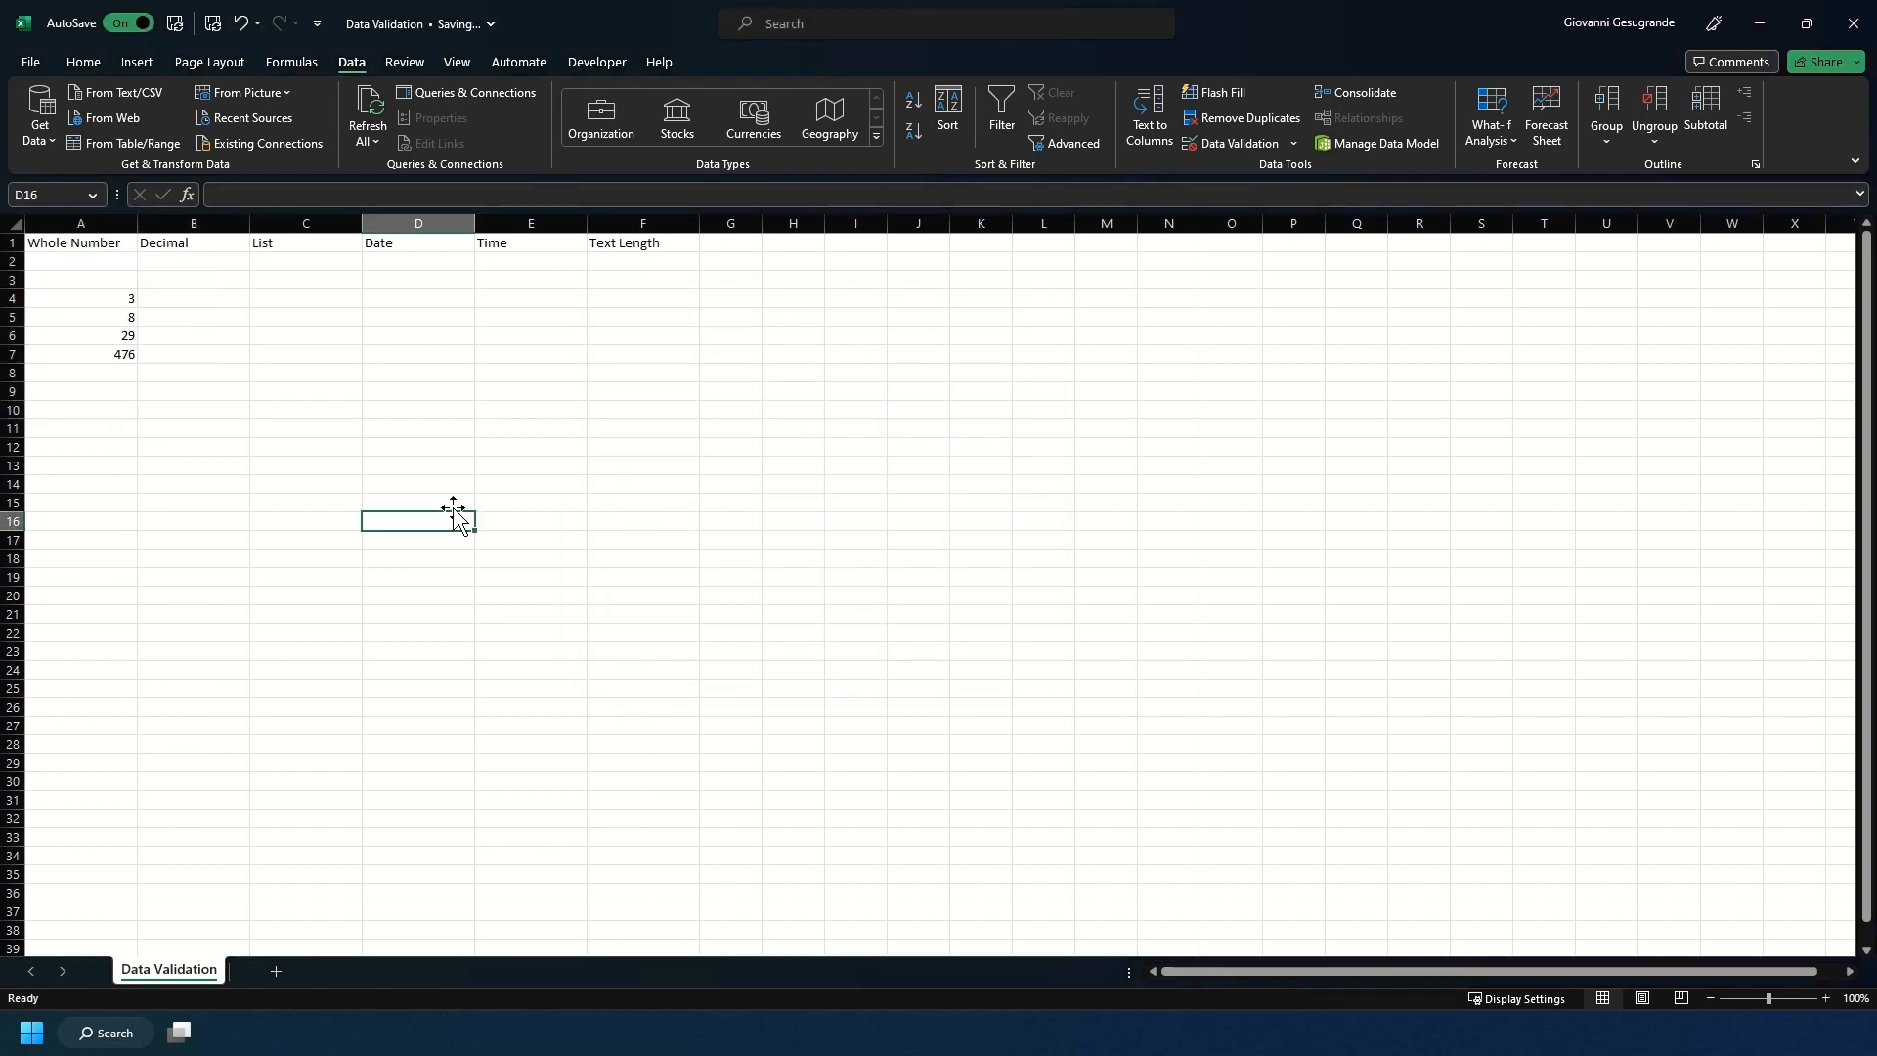
{"action": "left_click", "coordinate": [113, 277]}
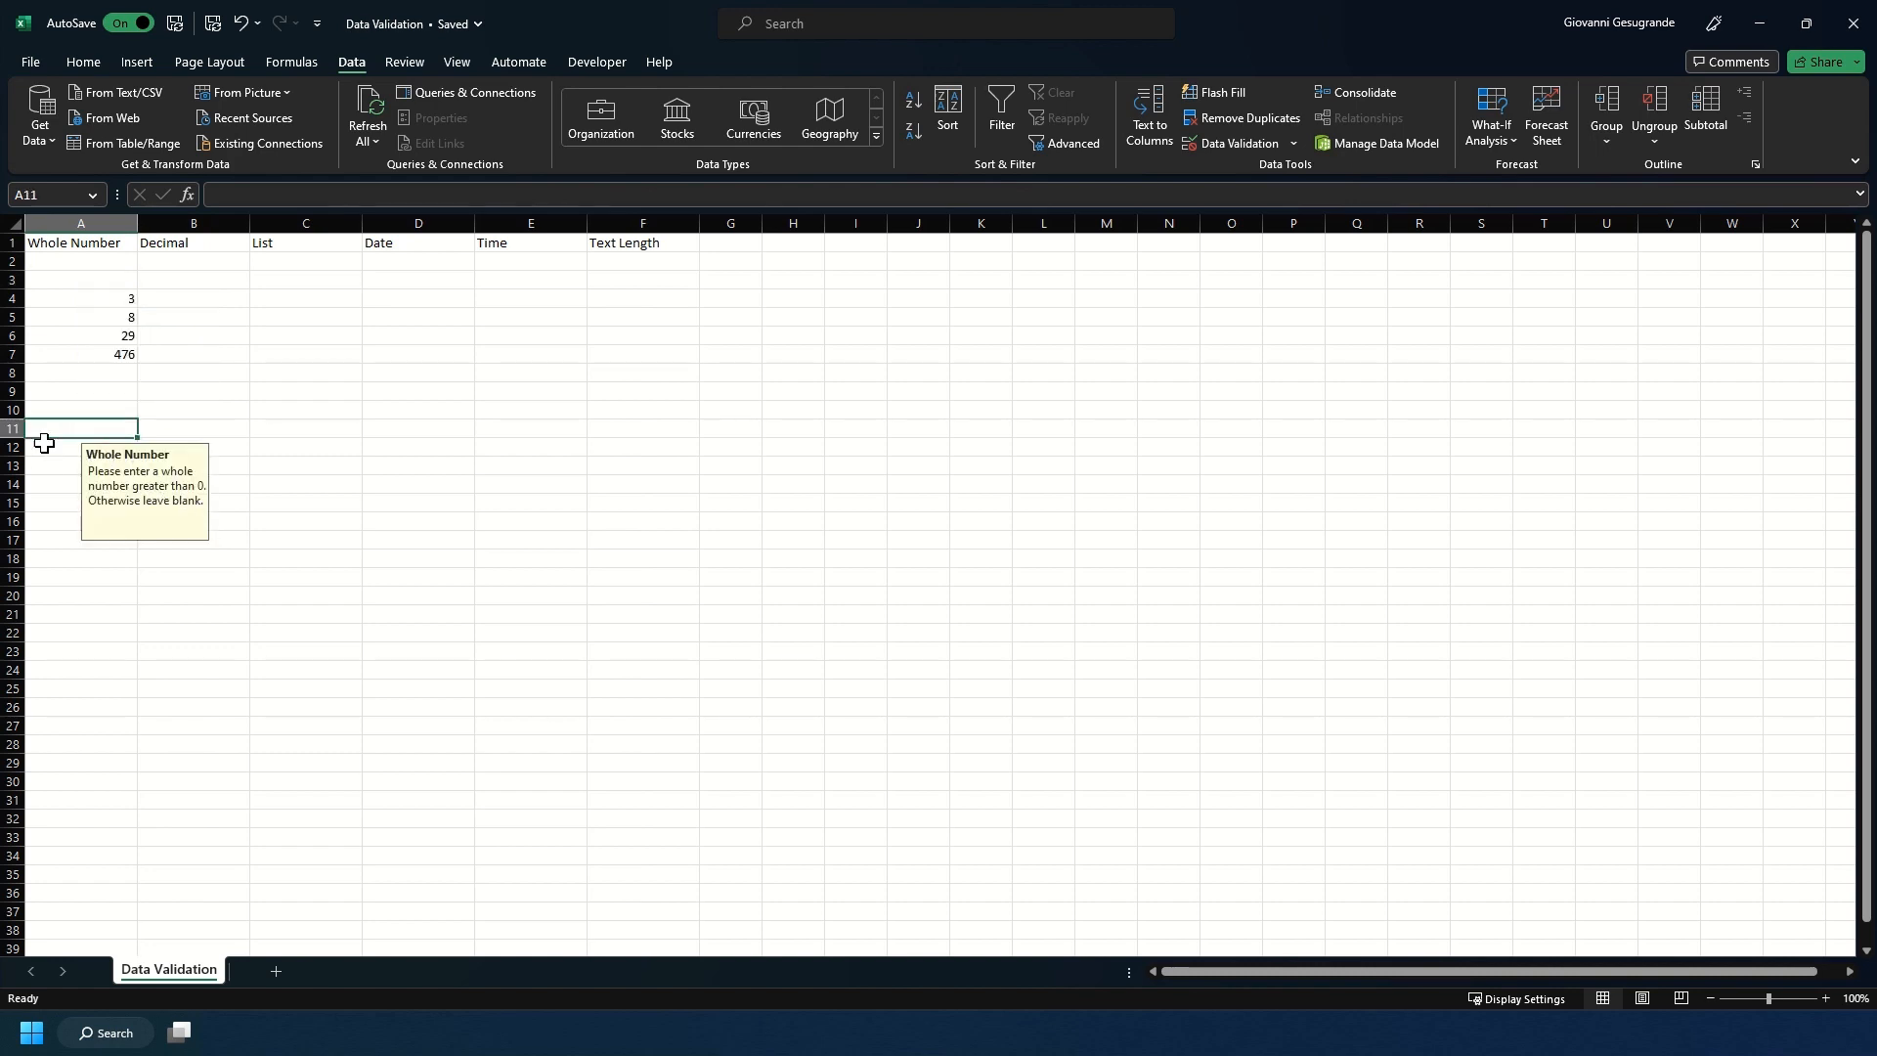
{"action": "left_click", "coordinate": [44, 443]}
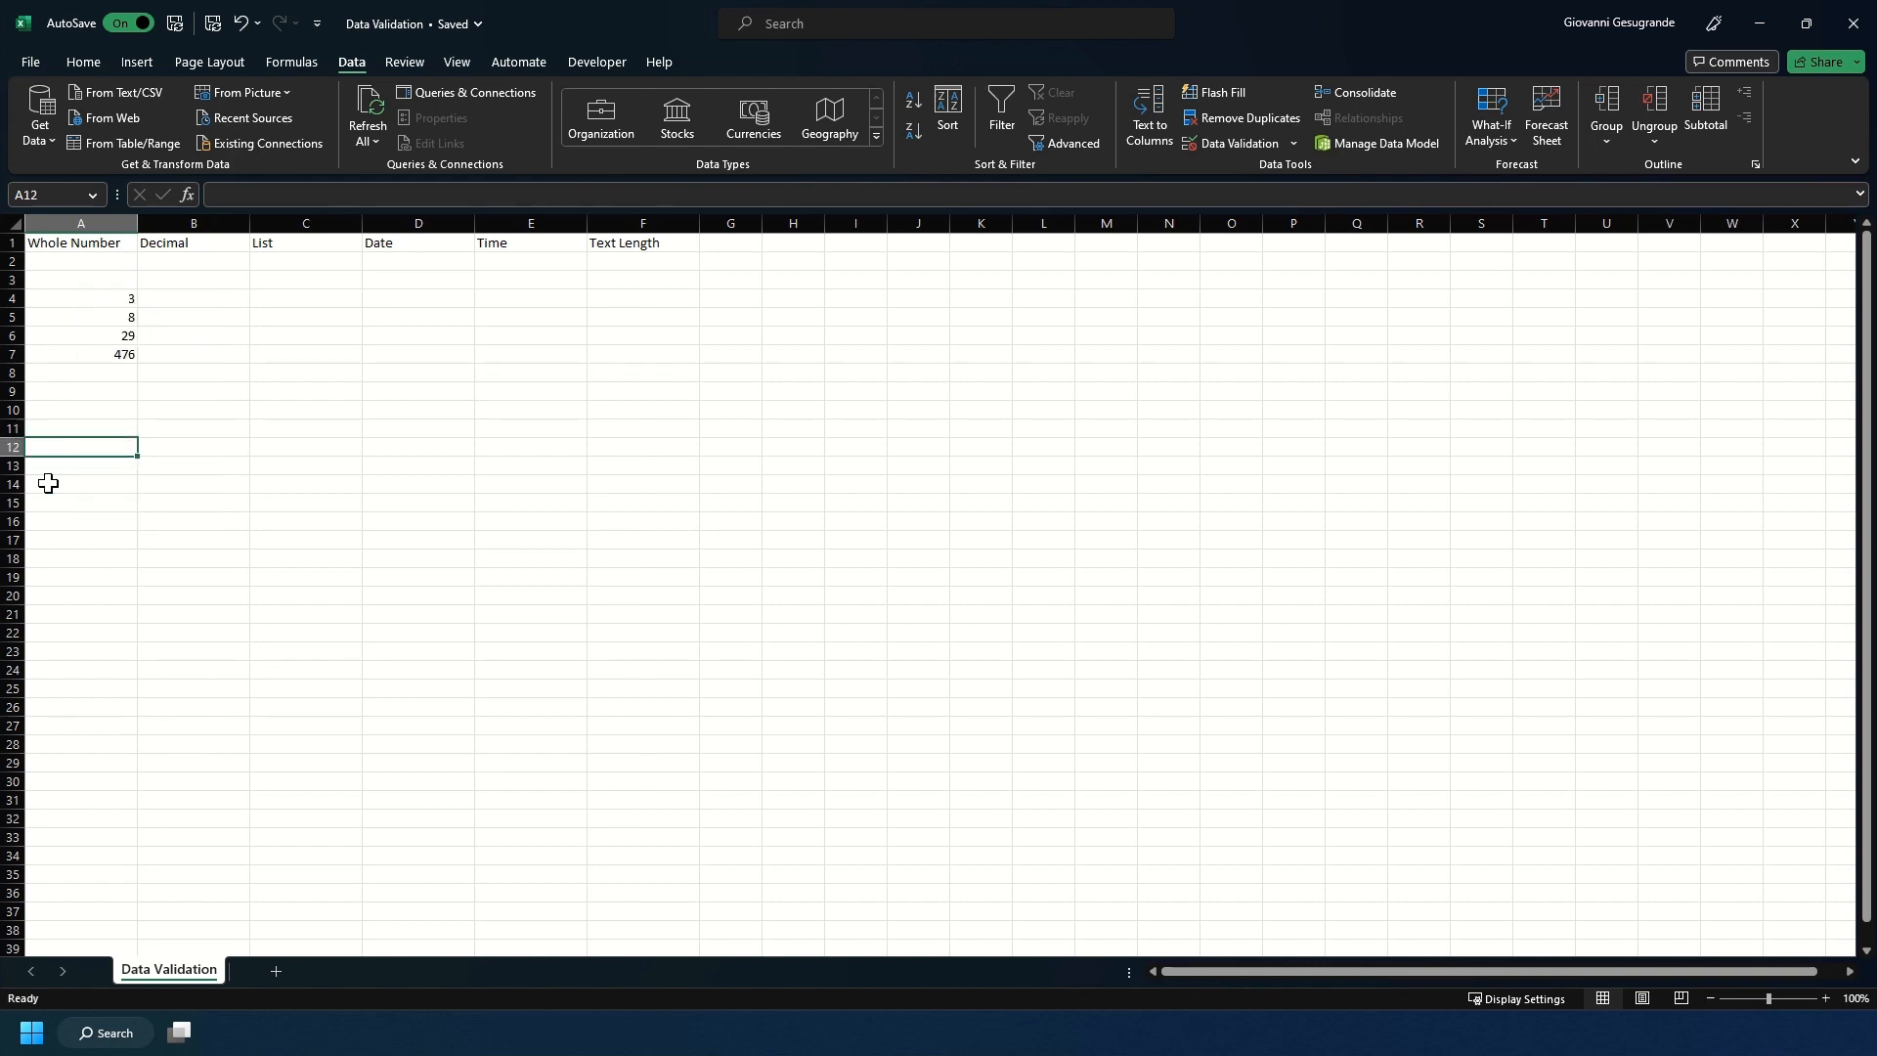
{"action": "left_click", "coordinate": [46, 515]}
{"action": "left_click", "coordinate": [59, 687]}
{"action": "left_click", "coordinate": [88, 436]}
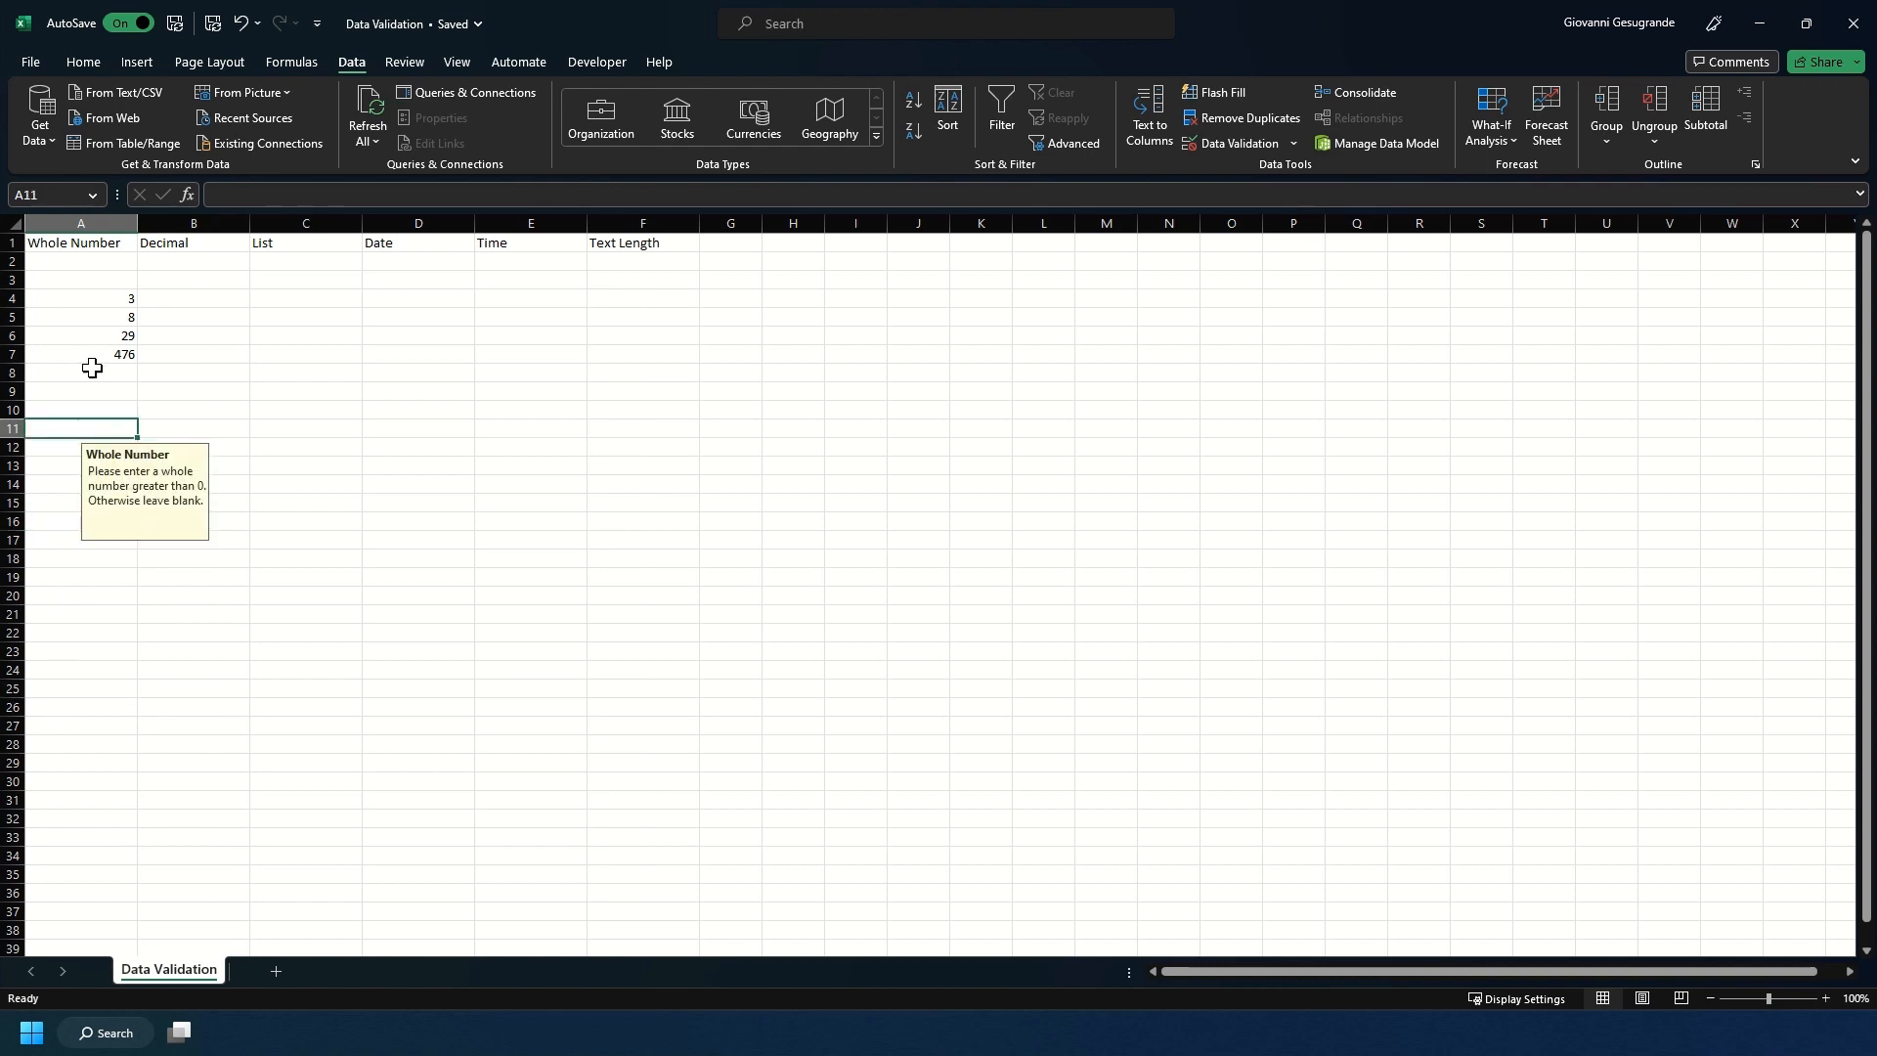
{"action": "left_click", "coordinate": [92, 304]}
{"action": "left_click", "coordinate": [88, 262]}
{"action": "left_click", "coordinate": [61, 354]}
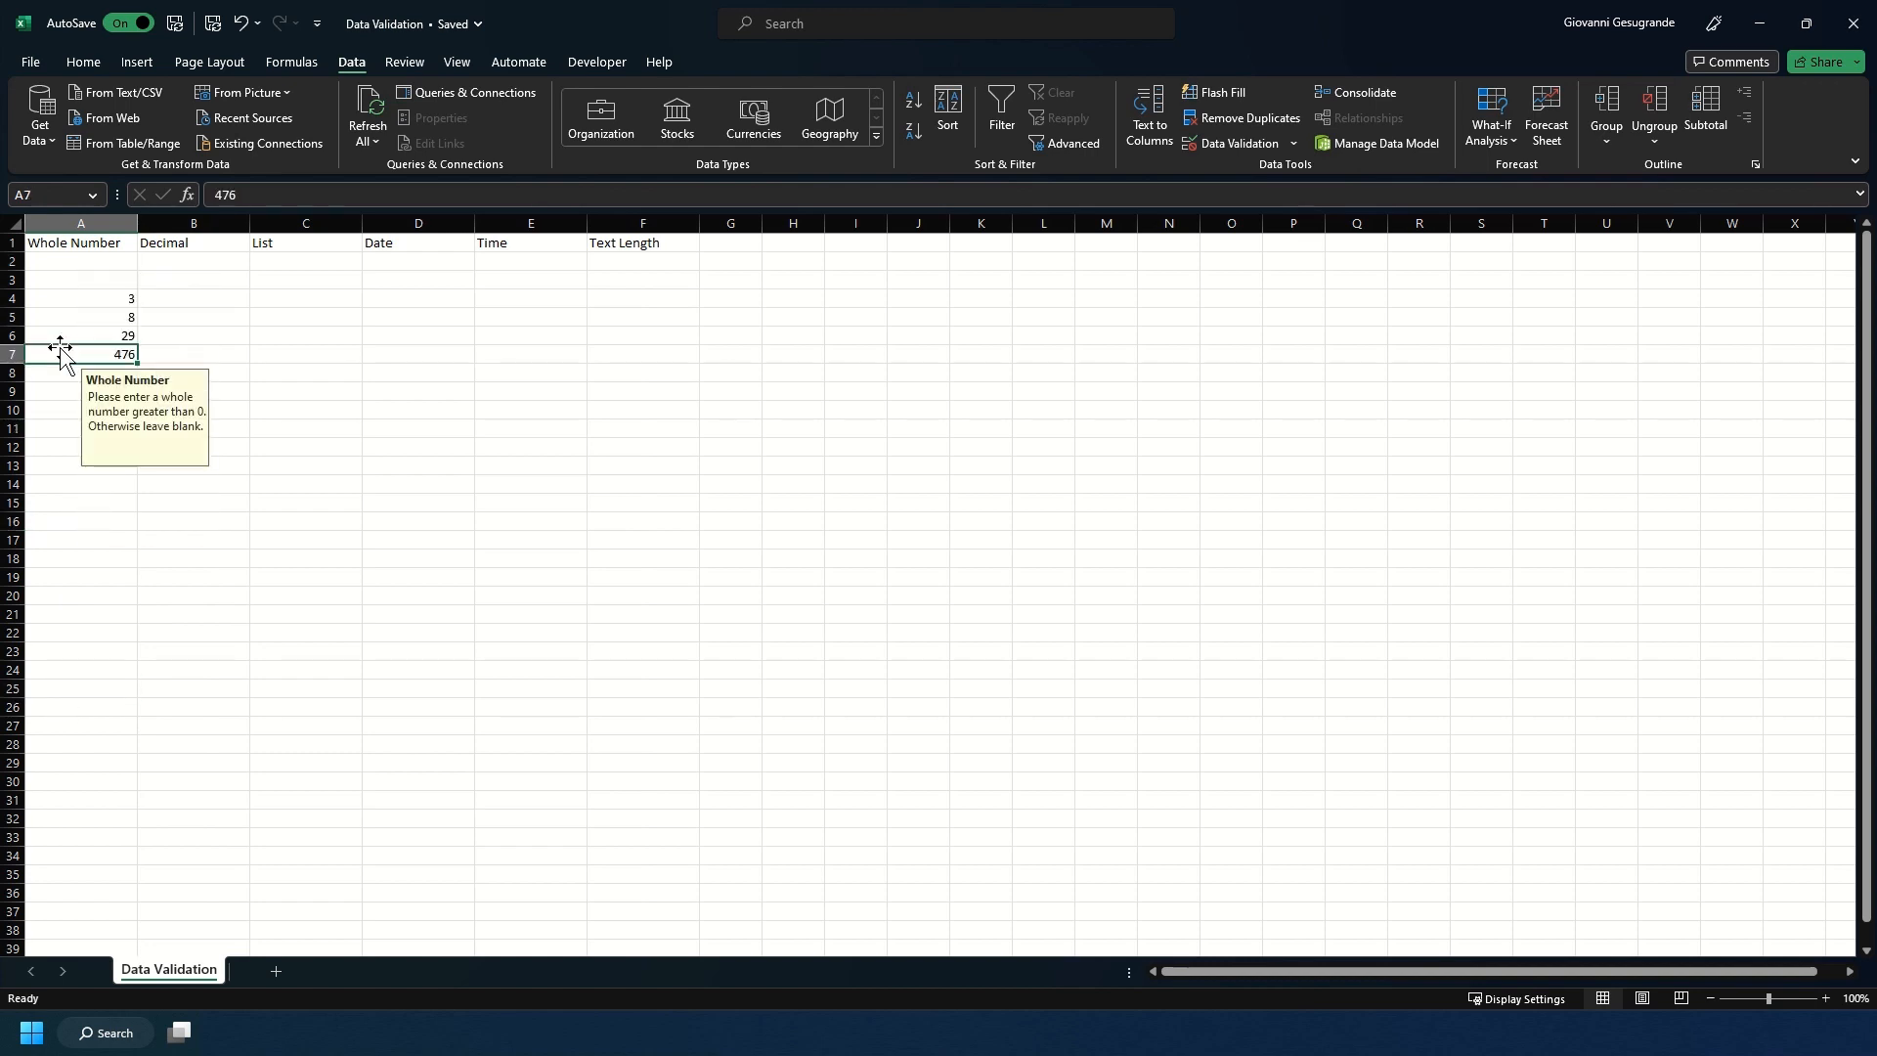
Add a data validation rule to cells B2:B11 that allows only decimals between 0 and 35
{"action": "left_click", "coordinate": [194, 293]}
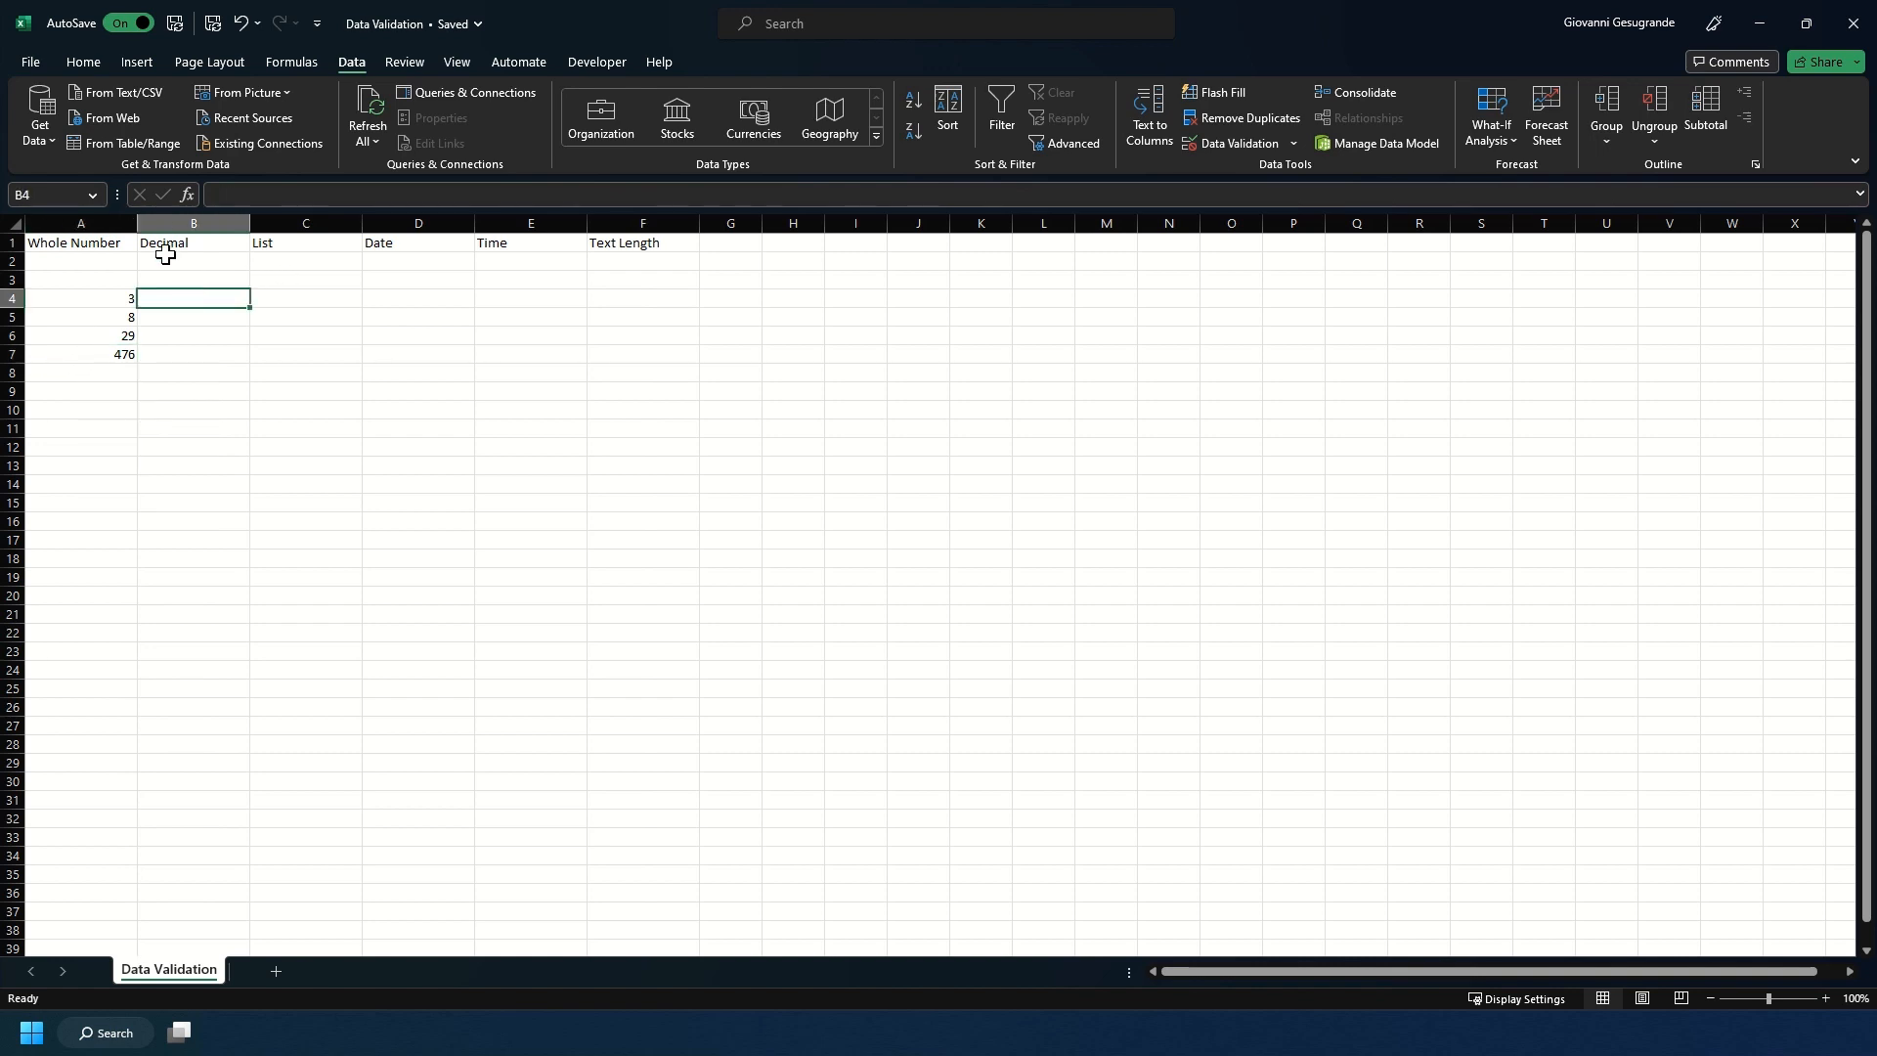
{"action": "left_click_drag", "start_coordinate": [162, 261], "coordinate": [170, 422]}
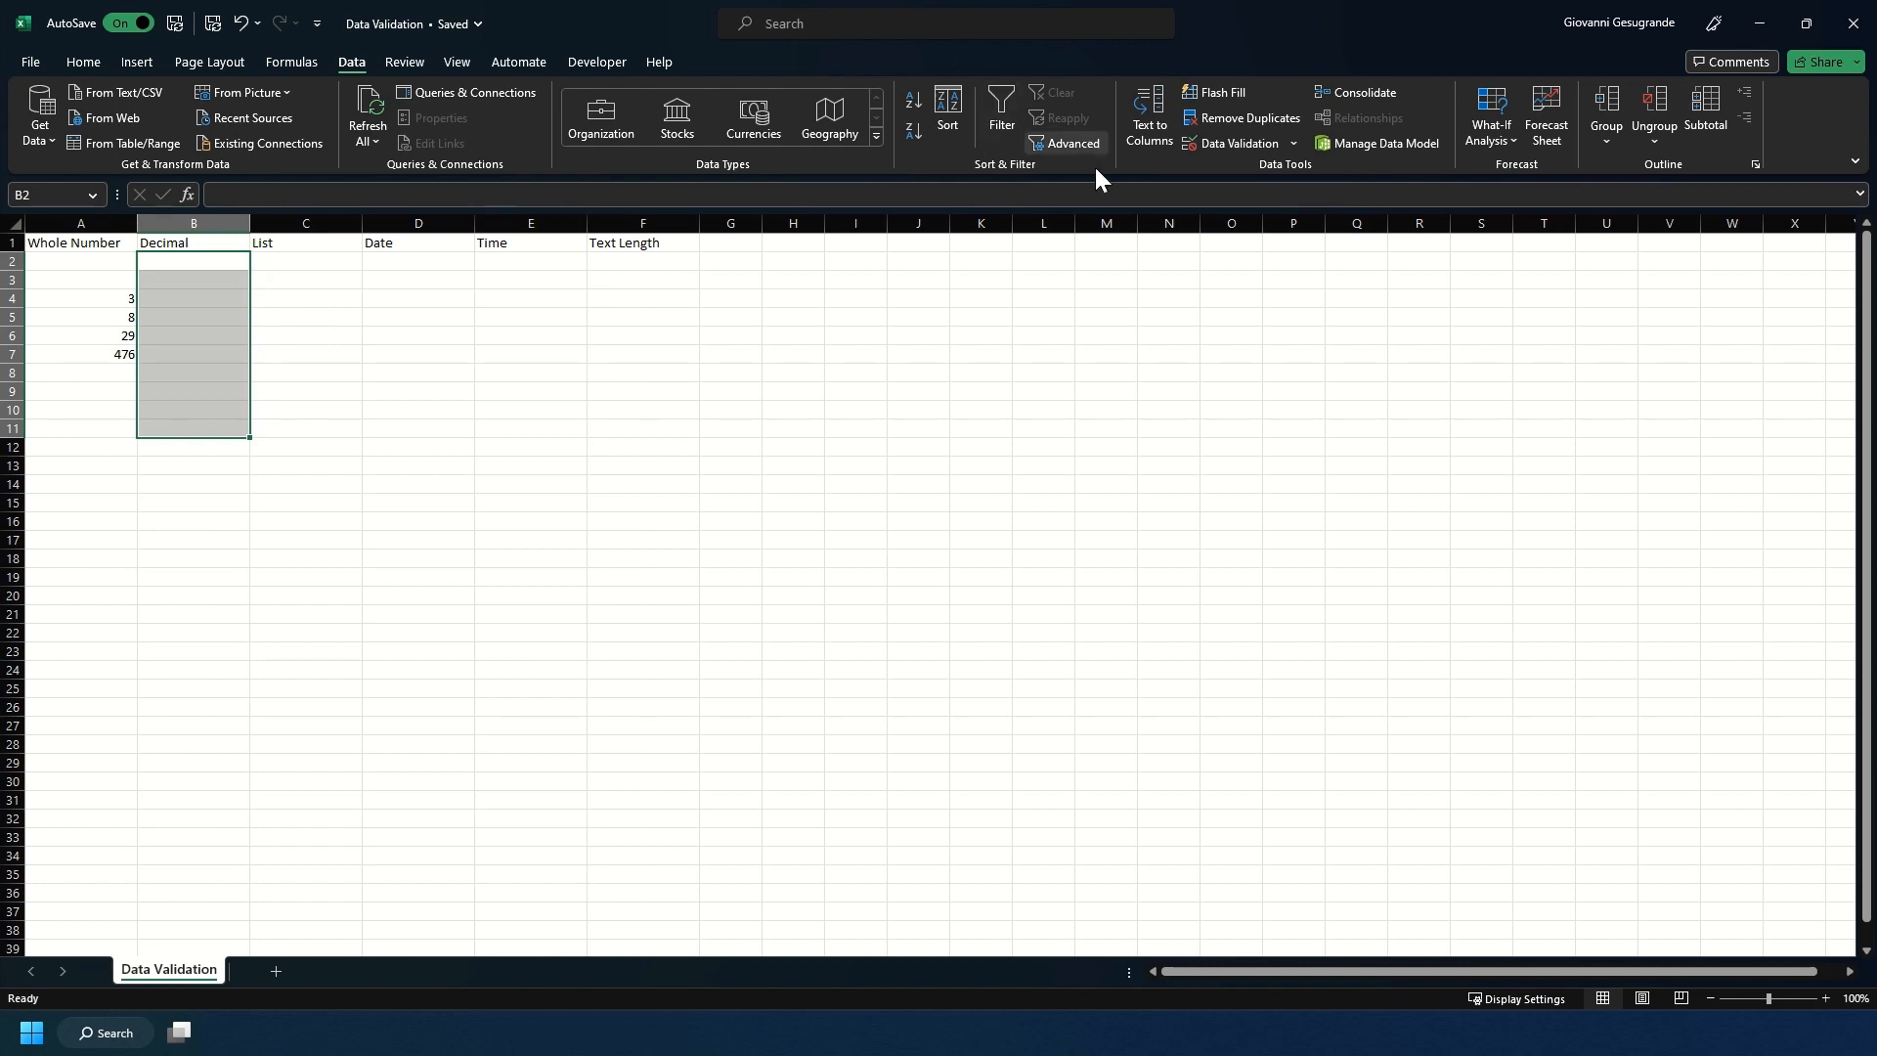
{"action": "left_click", "coordinate": [1220, 148]}
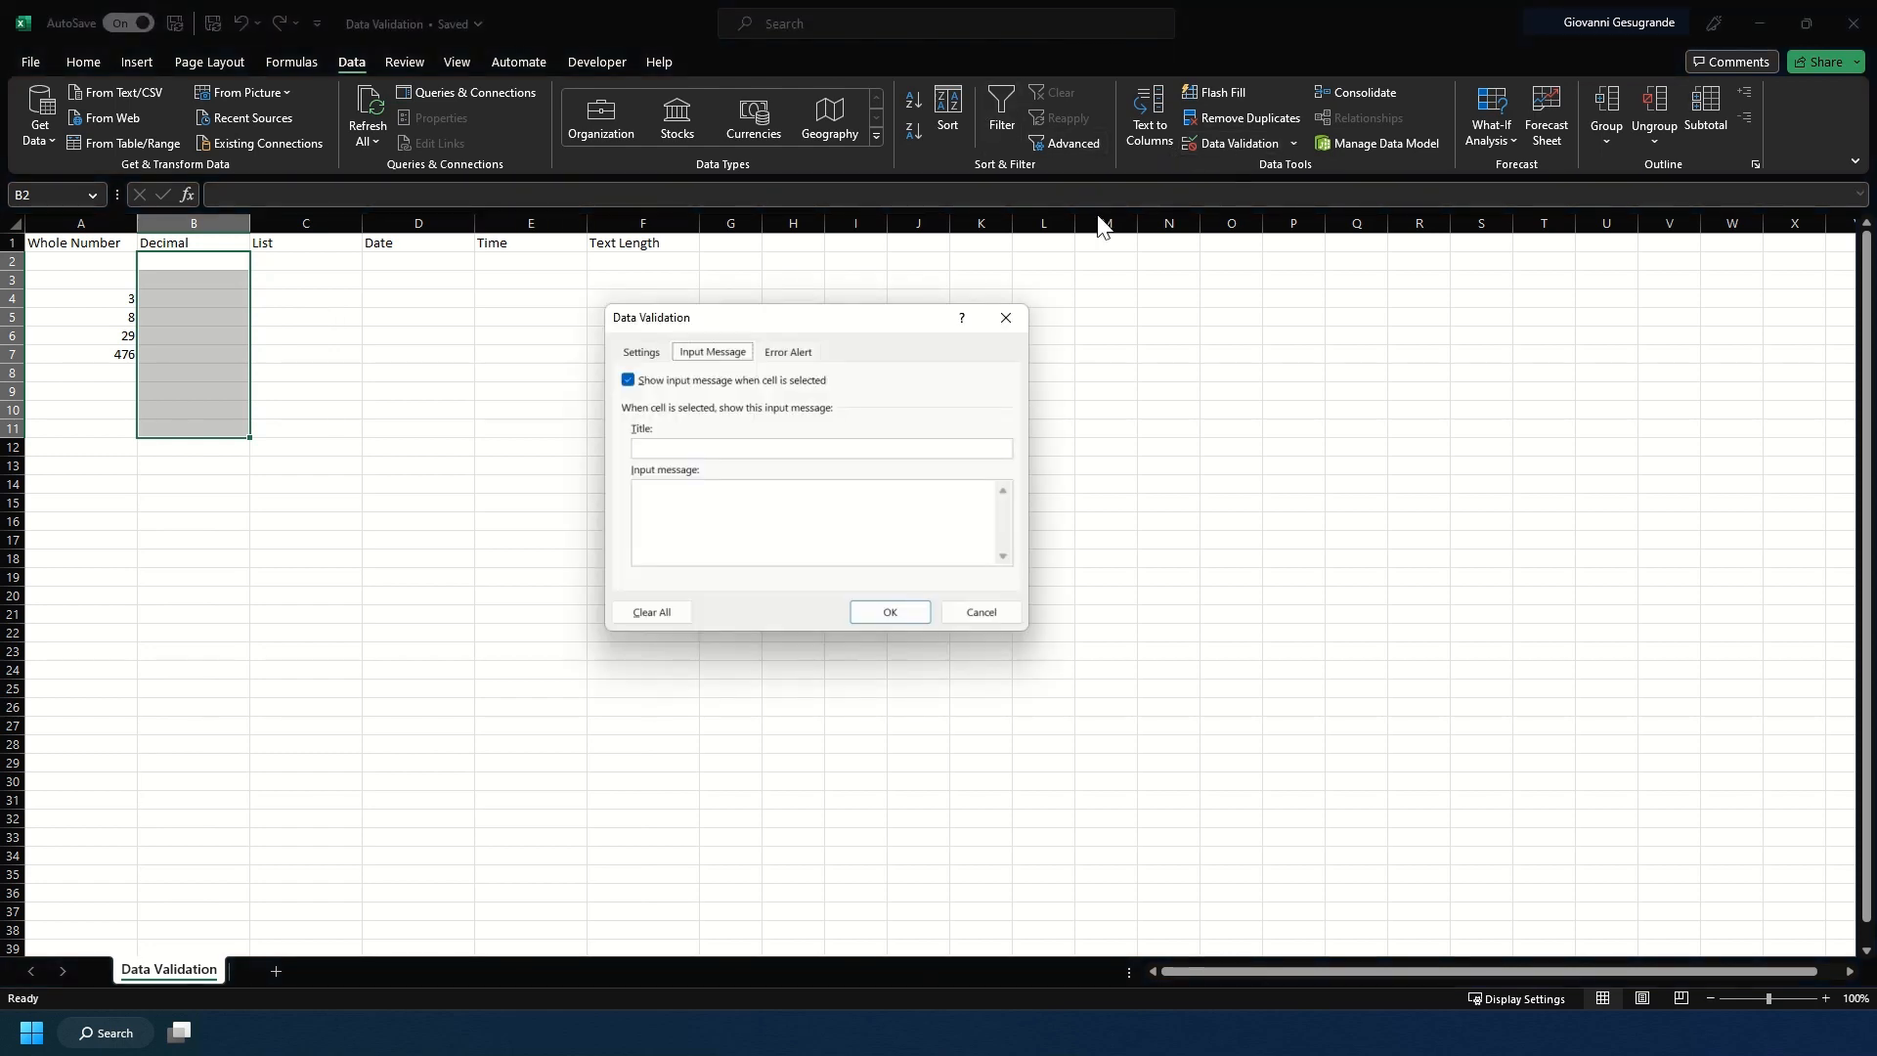
{"action": "left_click", "coordinate": [643, 353]}
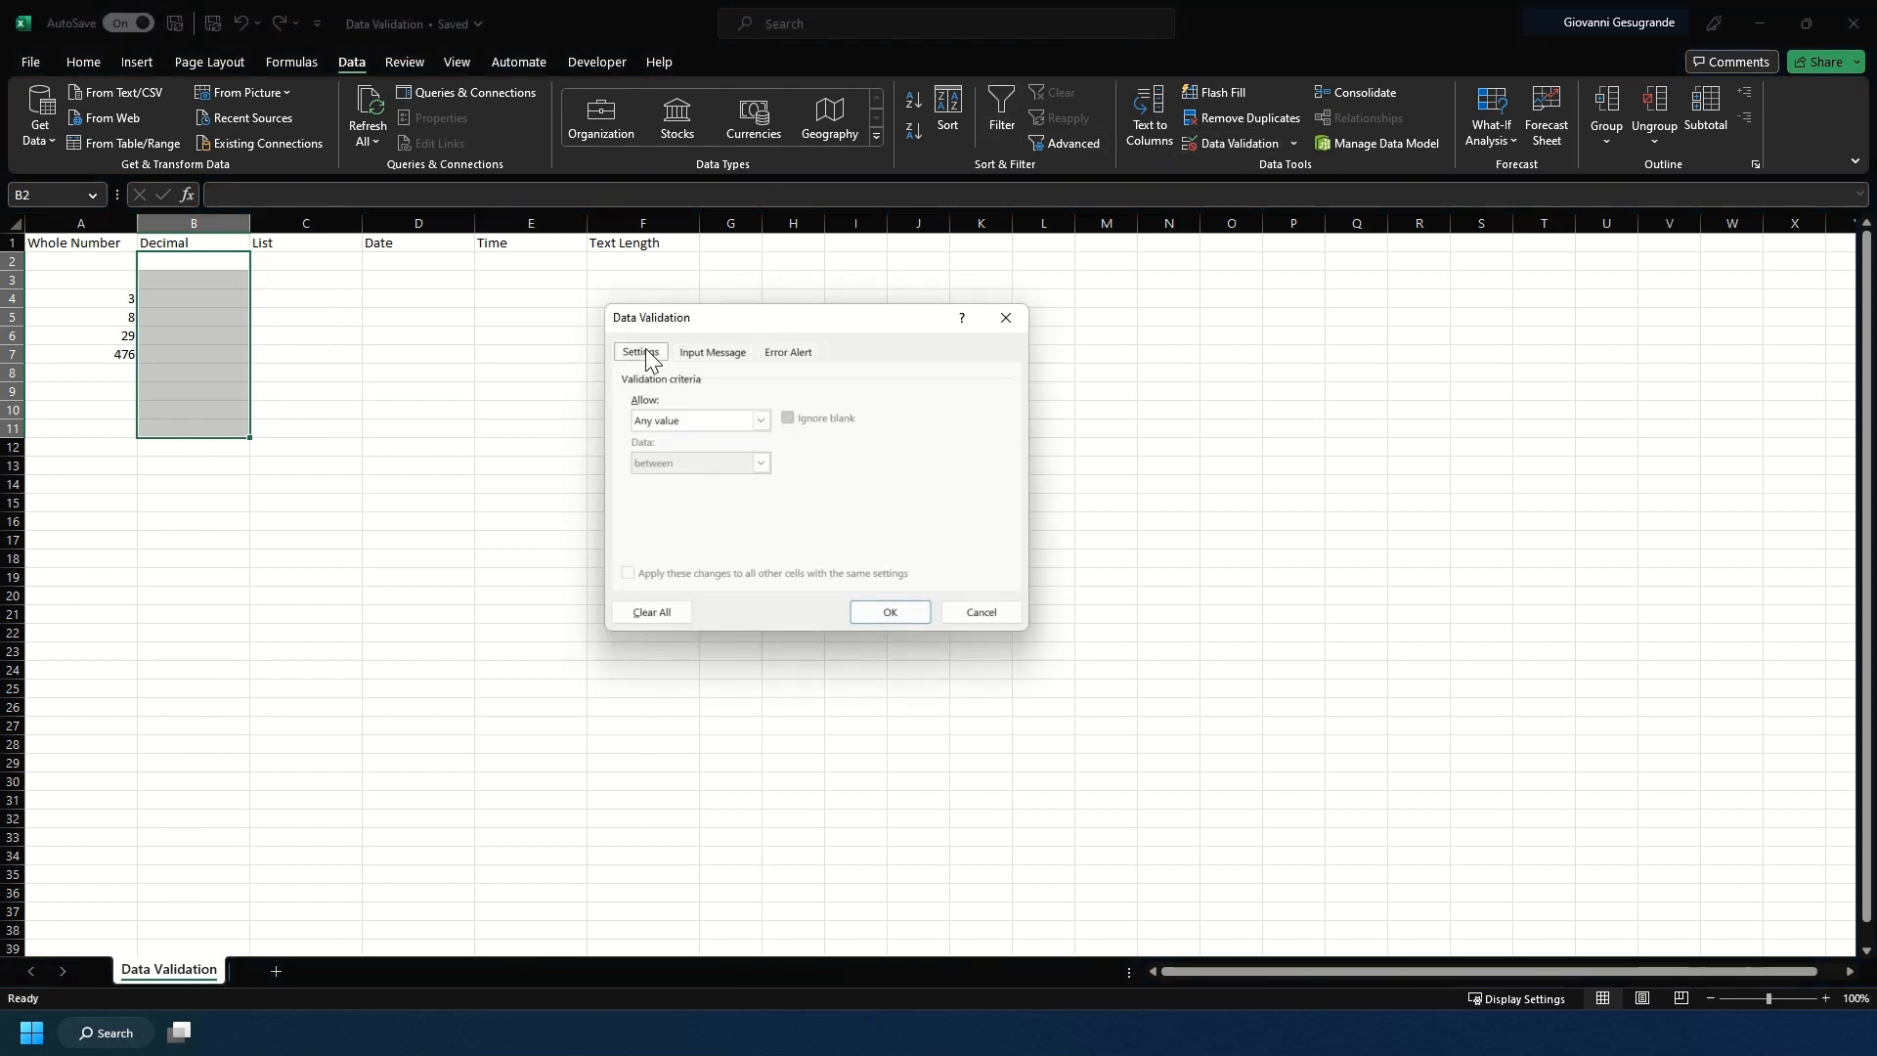
{"action": "left_click", "coordinate": [732, 421]}
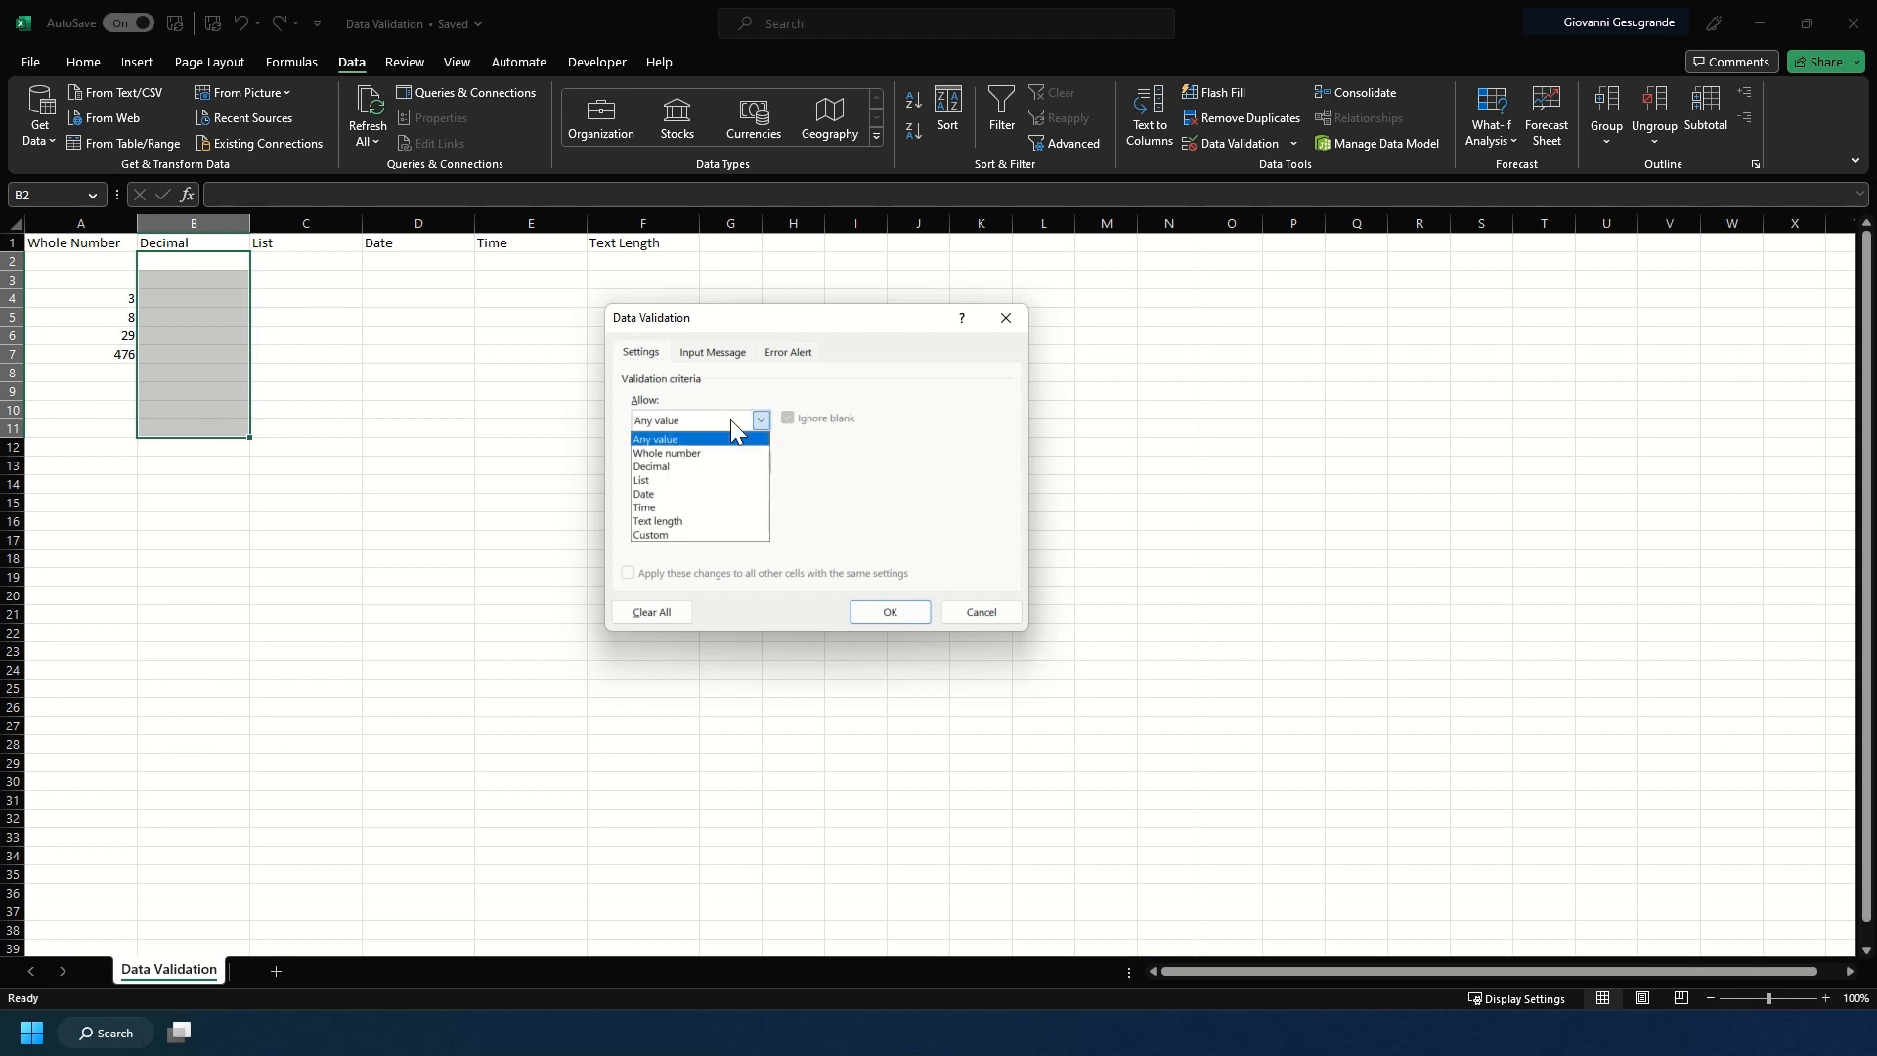
{"action": "left_click", "coordinate": [671, 468]}
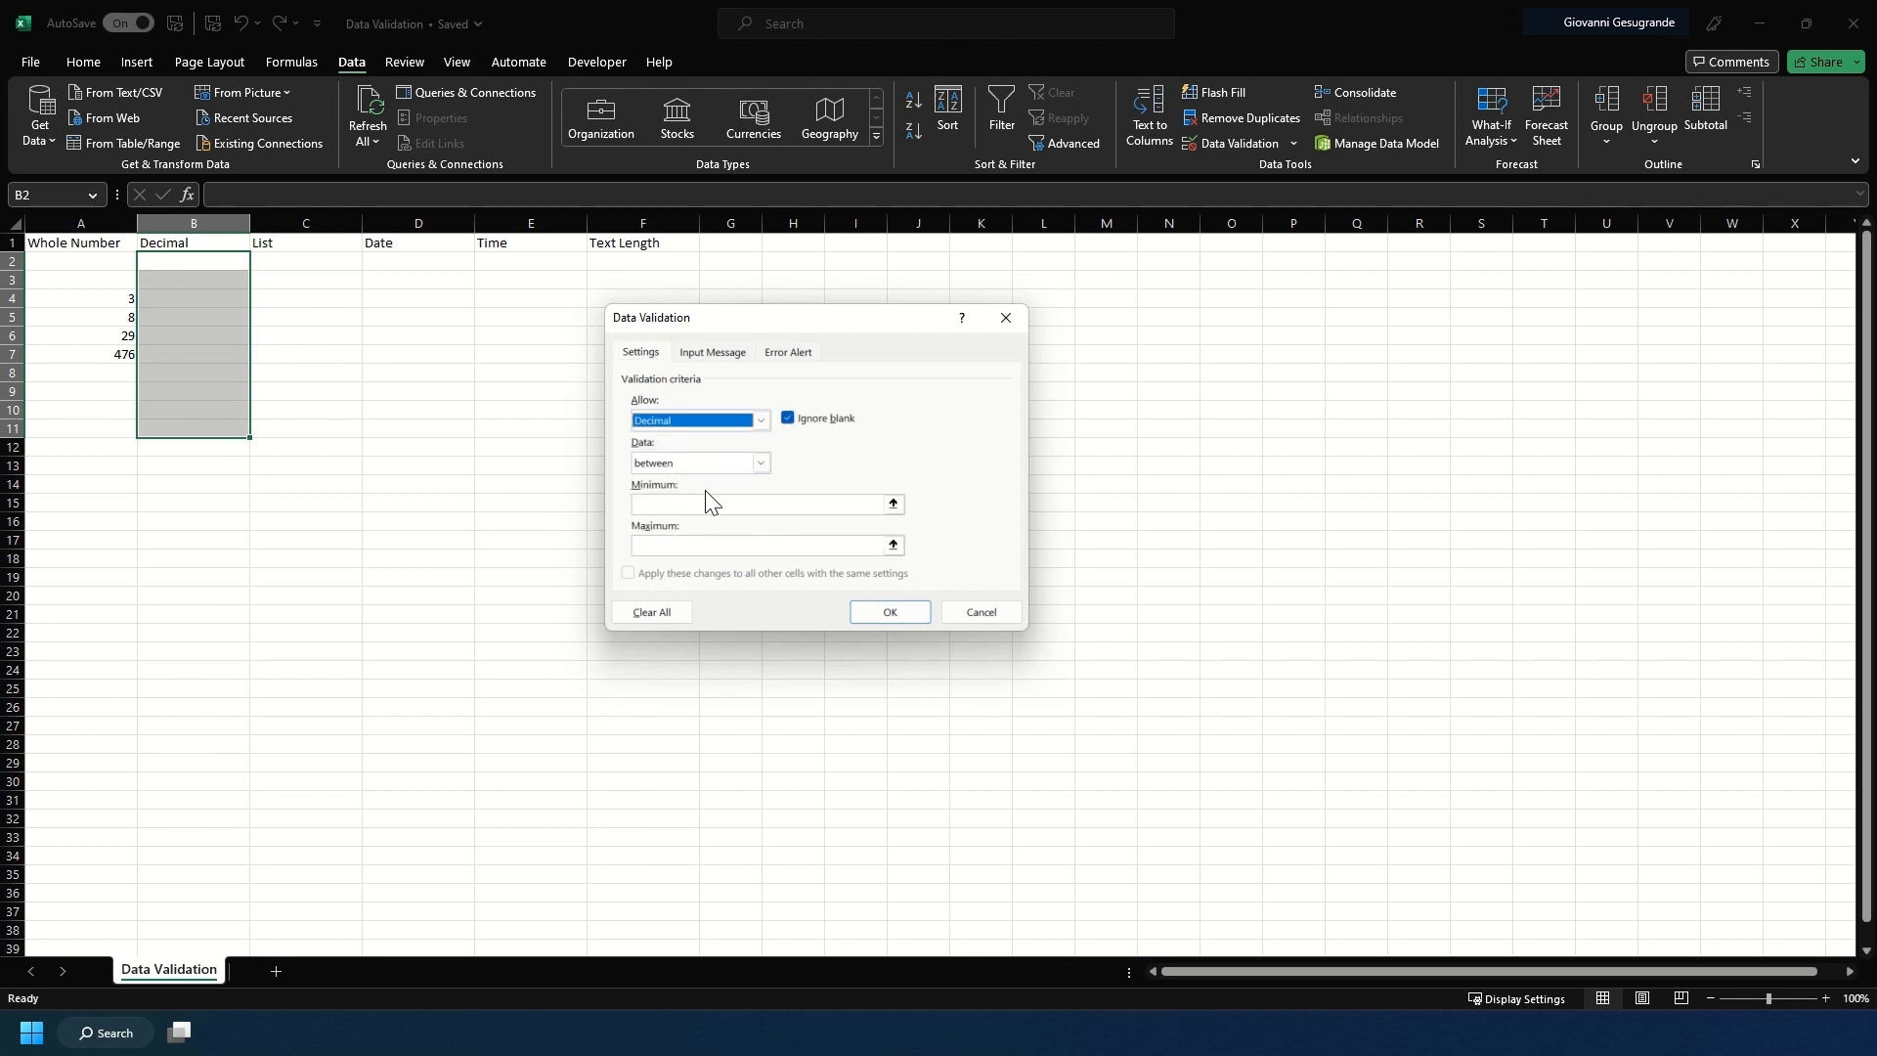
{"action": "left_click", "coordinate": [702, 504]}
{"action": "type", "text": "0"}
{"action": "key", "text": "Tab"}
{"action": "type", "text": "35"}
{"action": "key", "text": "Return"}
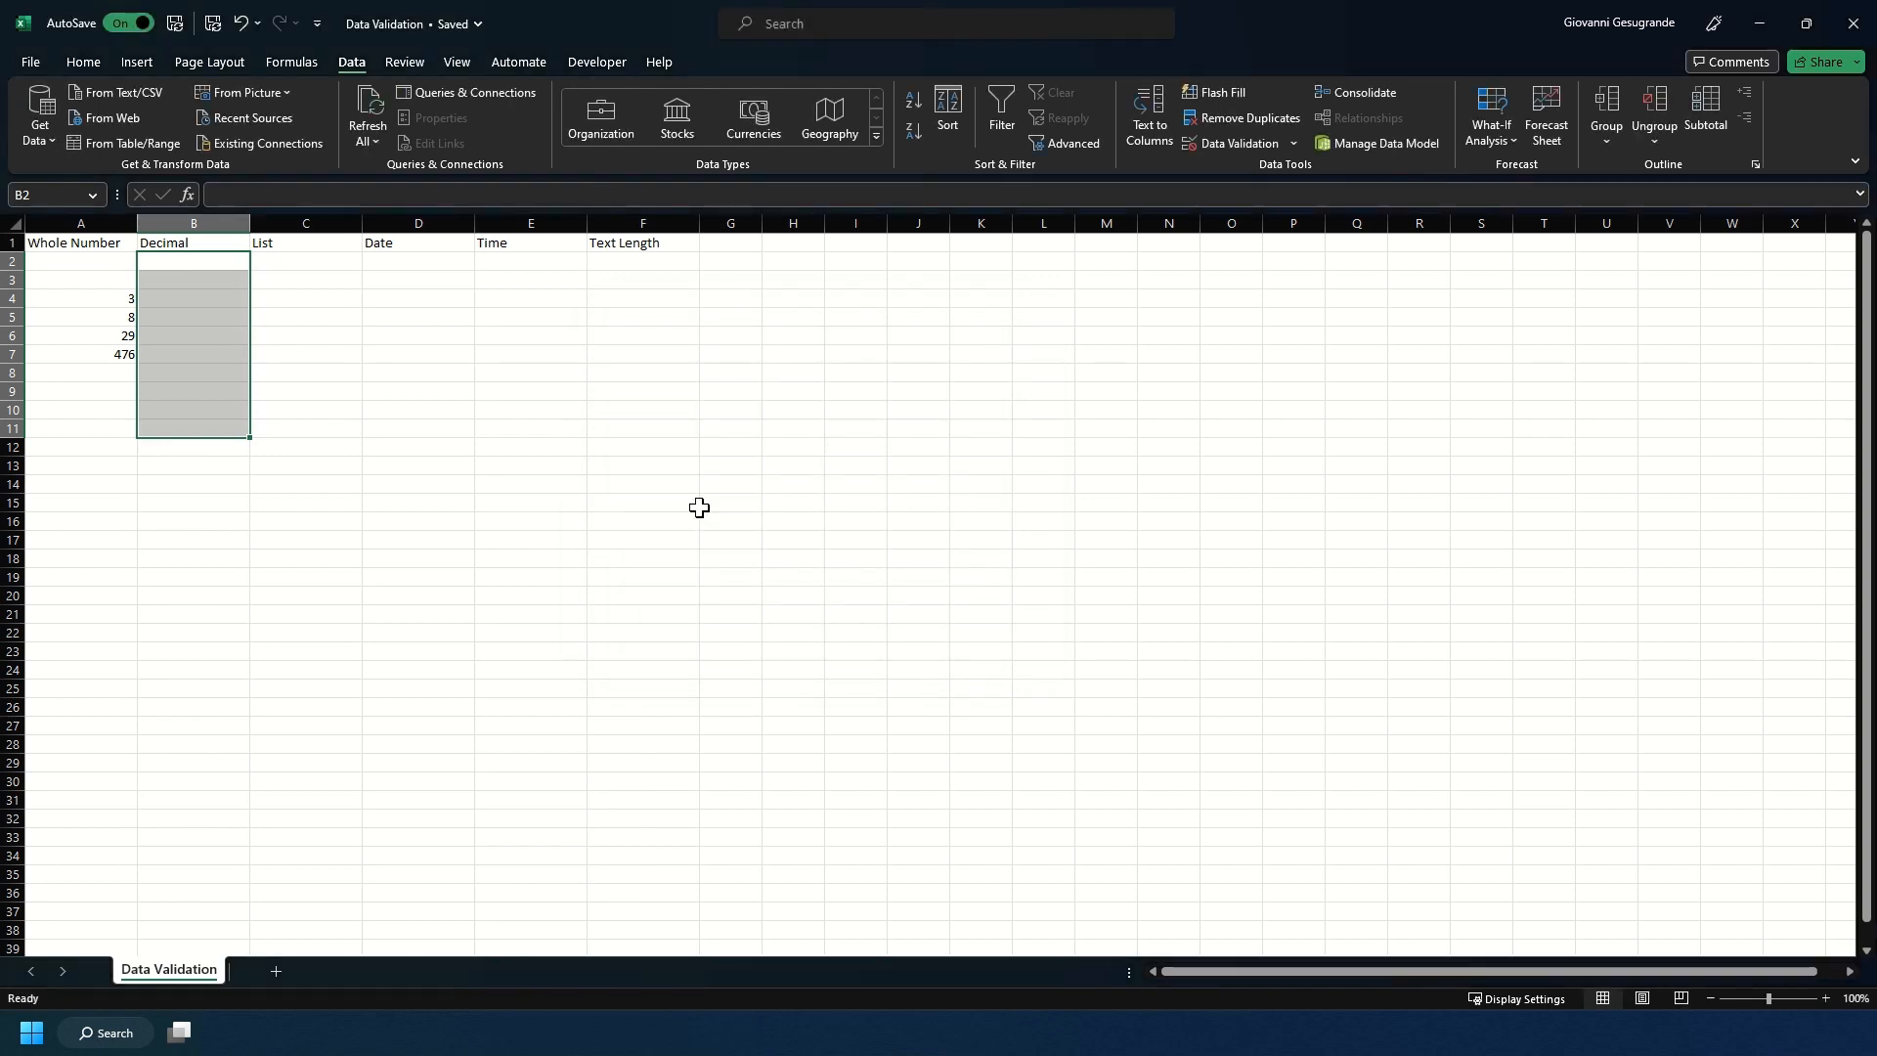
Enter 4.5 in cell B5 and 28.7 in cell B2 to test the decimal validation rule
{"action": "left_click", "coordinate": [195, 318]}
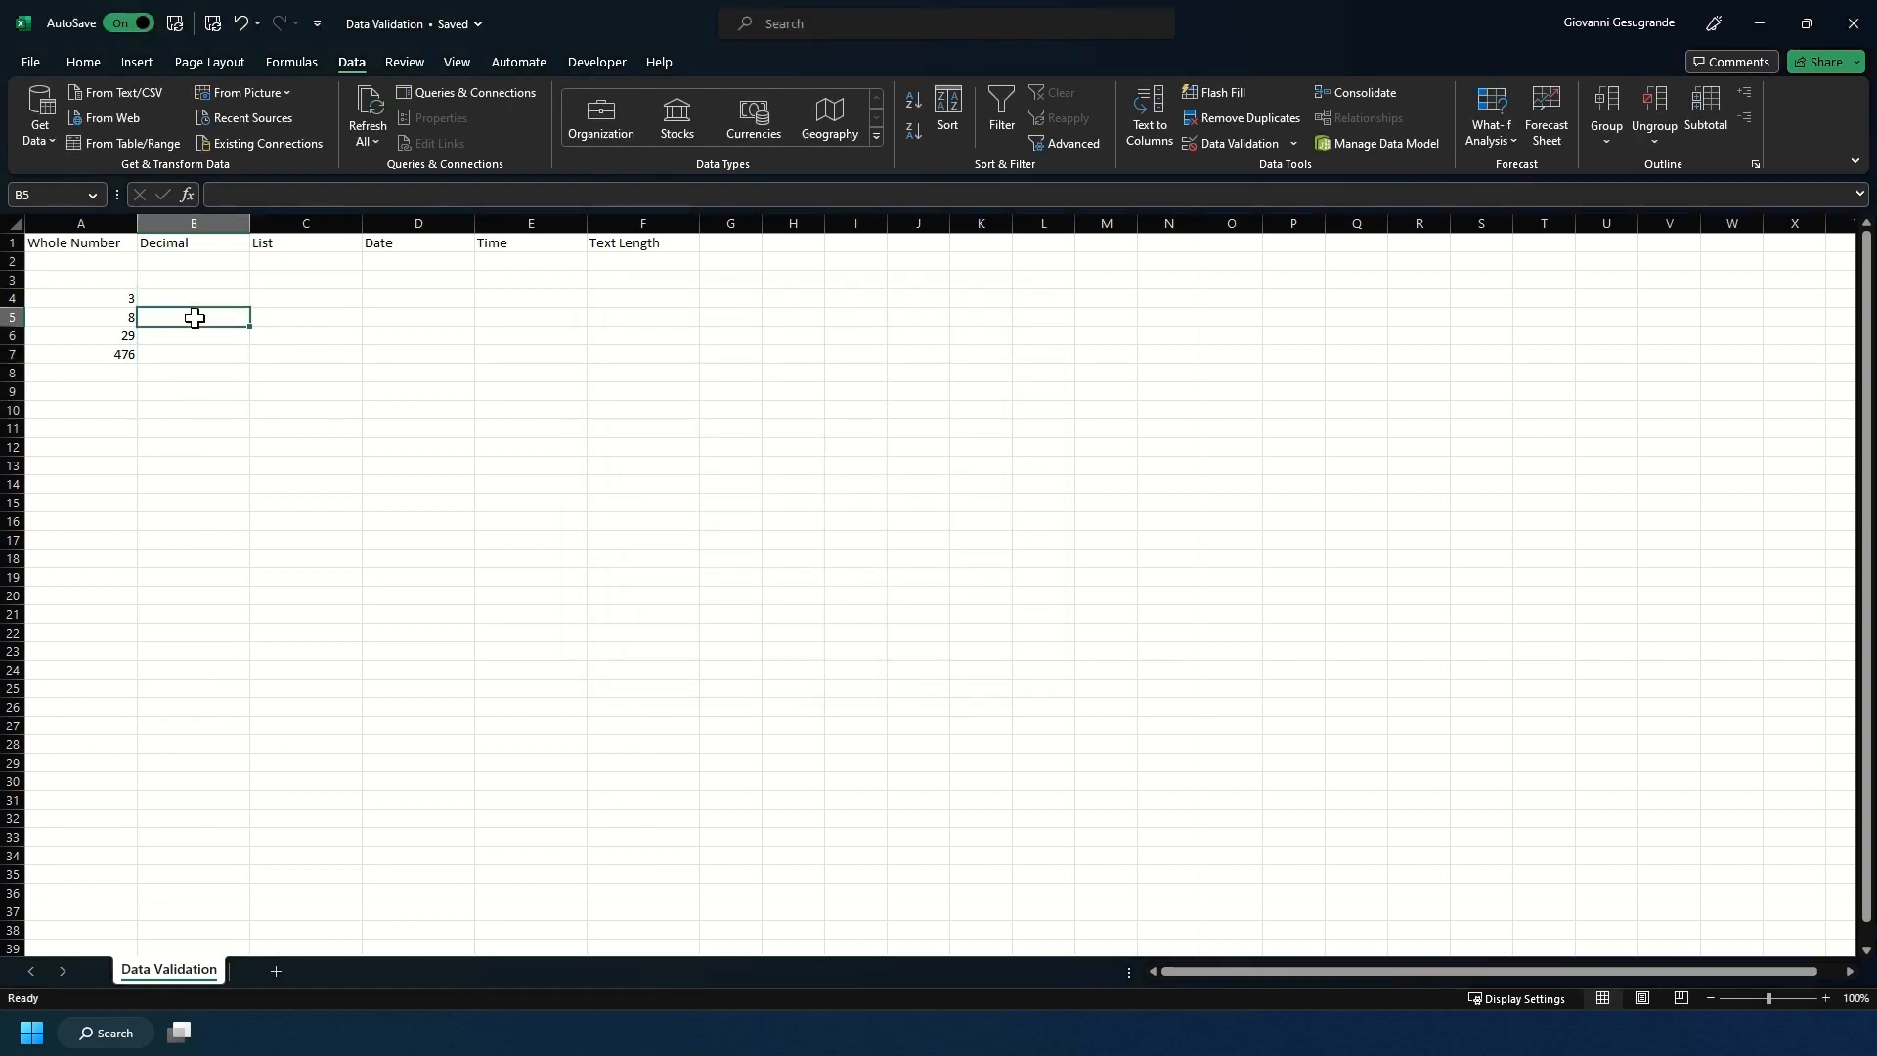
{"action": "type", "text": "4.5"}
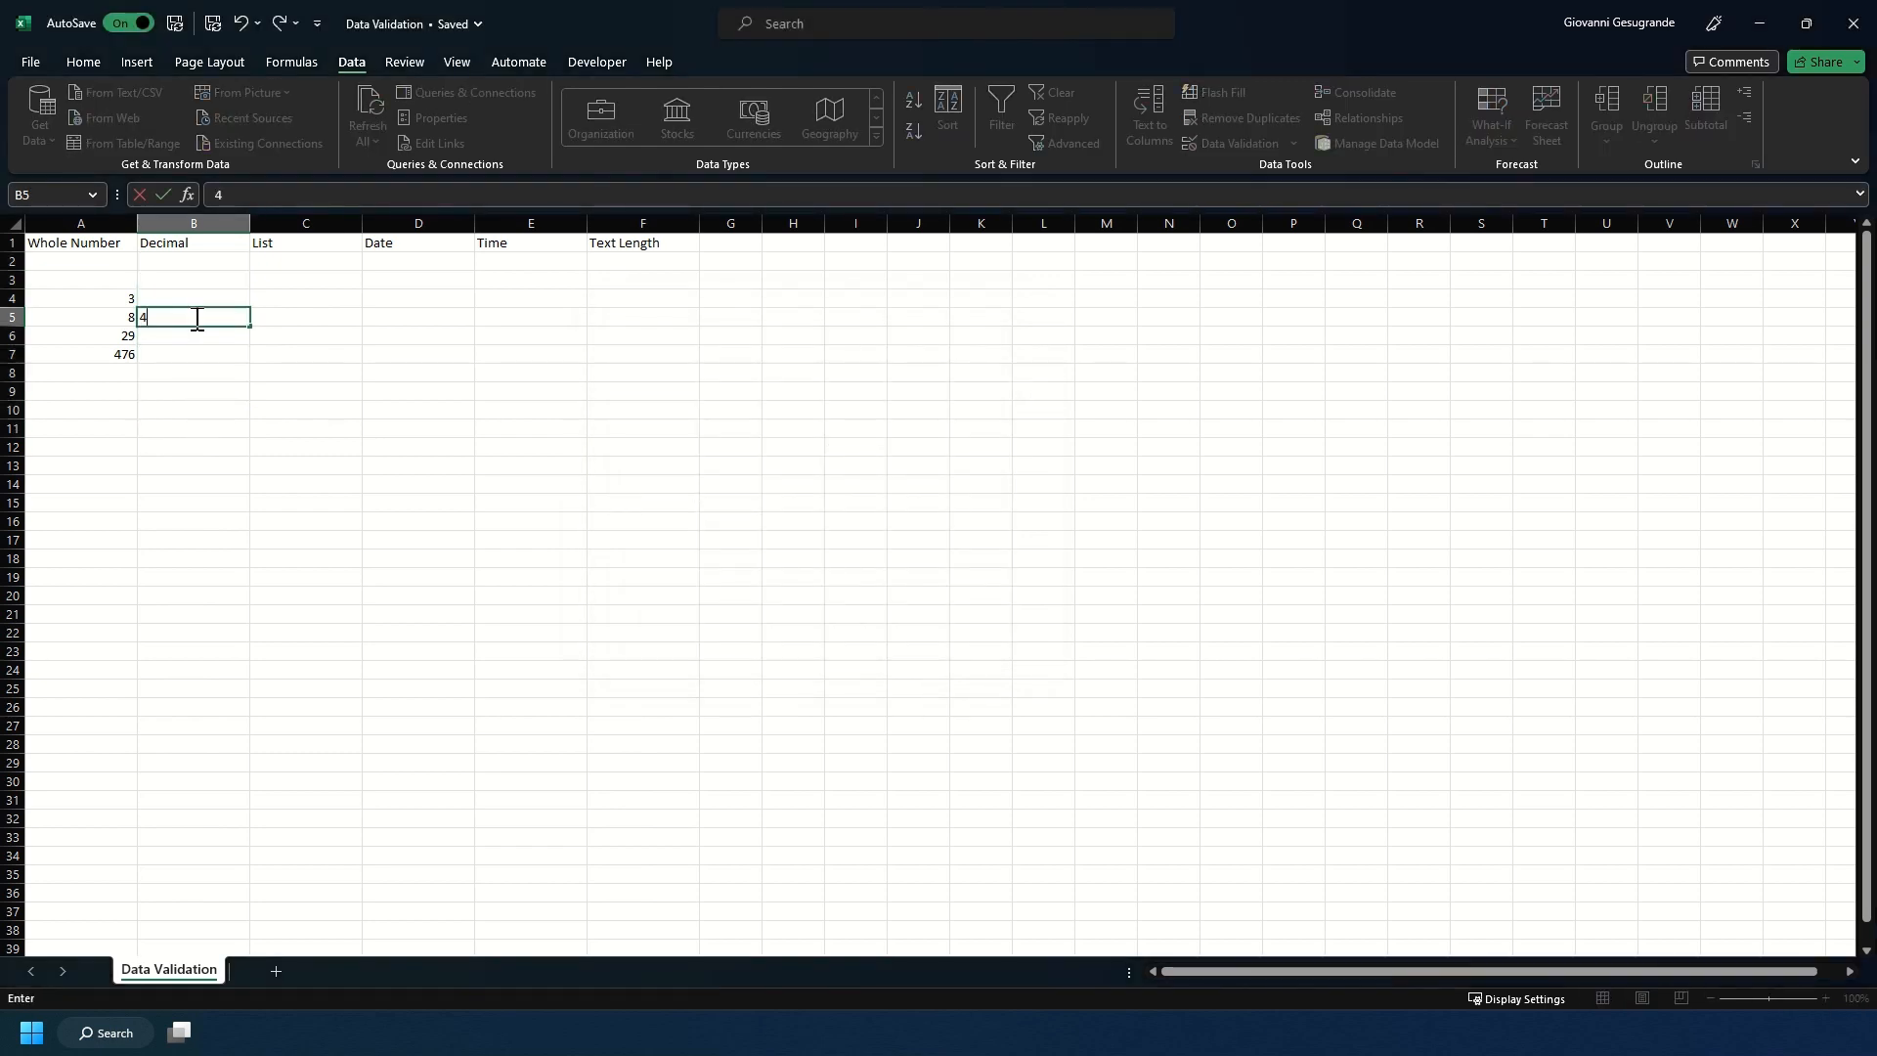
{"action": "key", "text": "Return"}
{"action": "left_click", "coordinate": [193, 264]}
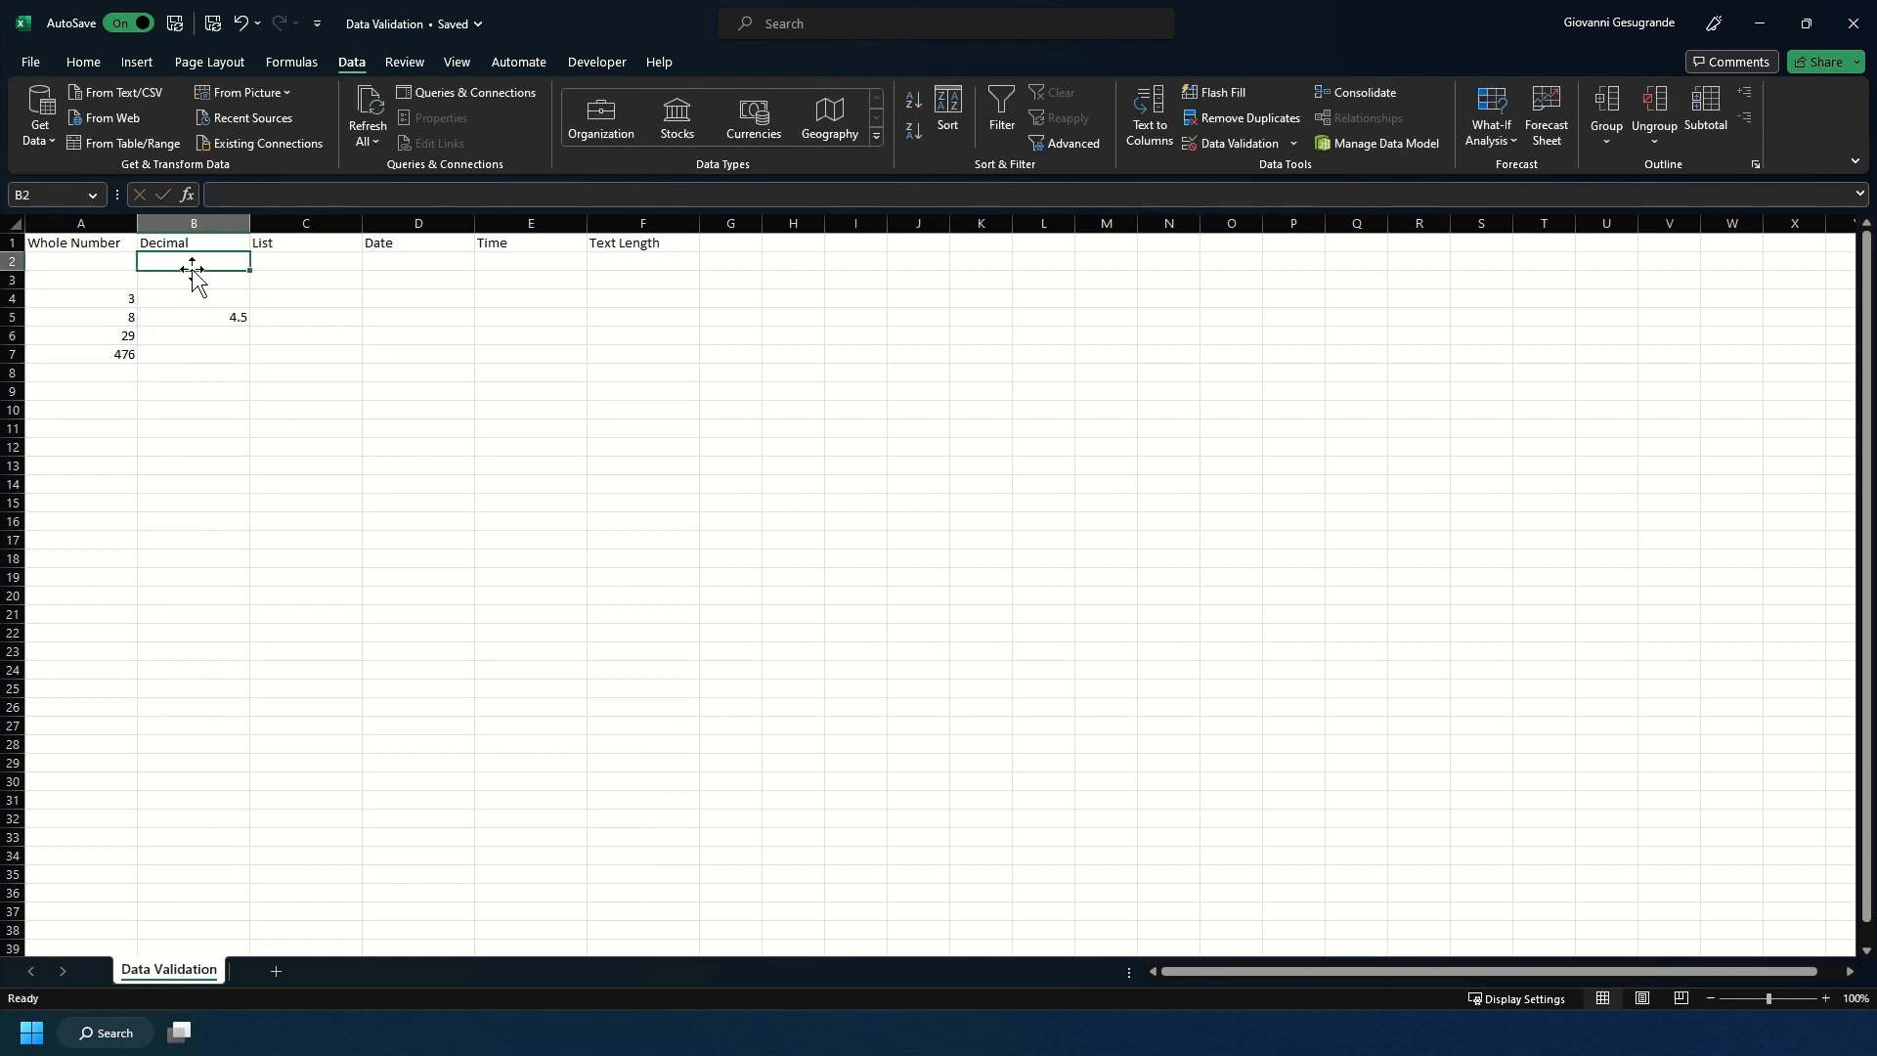
{"action": "type", "text": "28.7"}
{"action": "key", "text": "Return"}
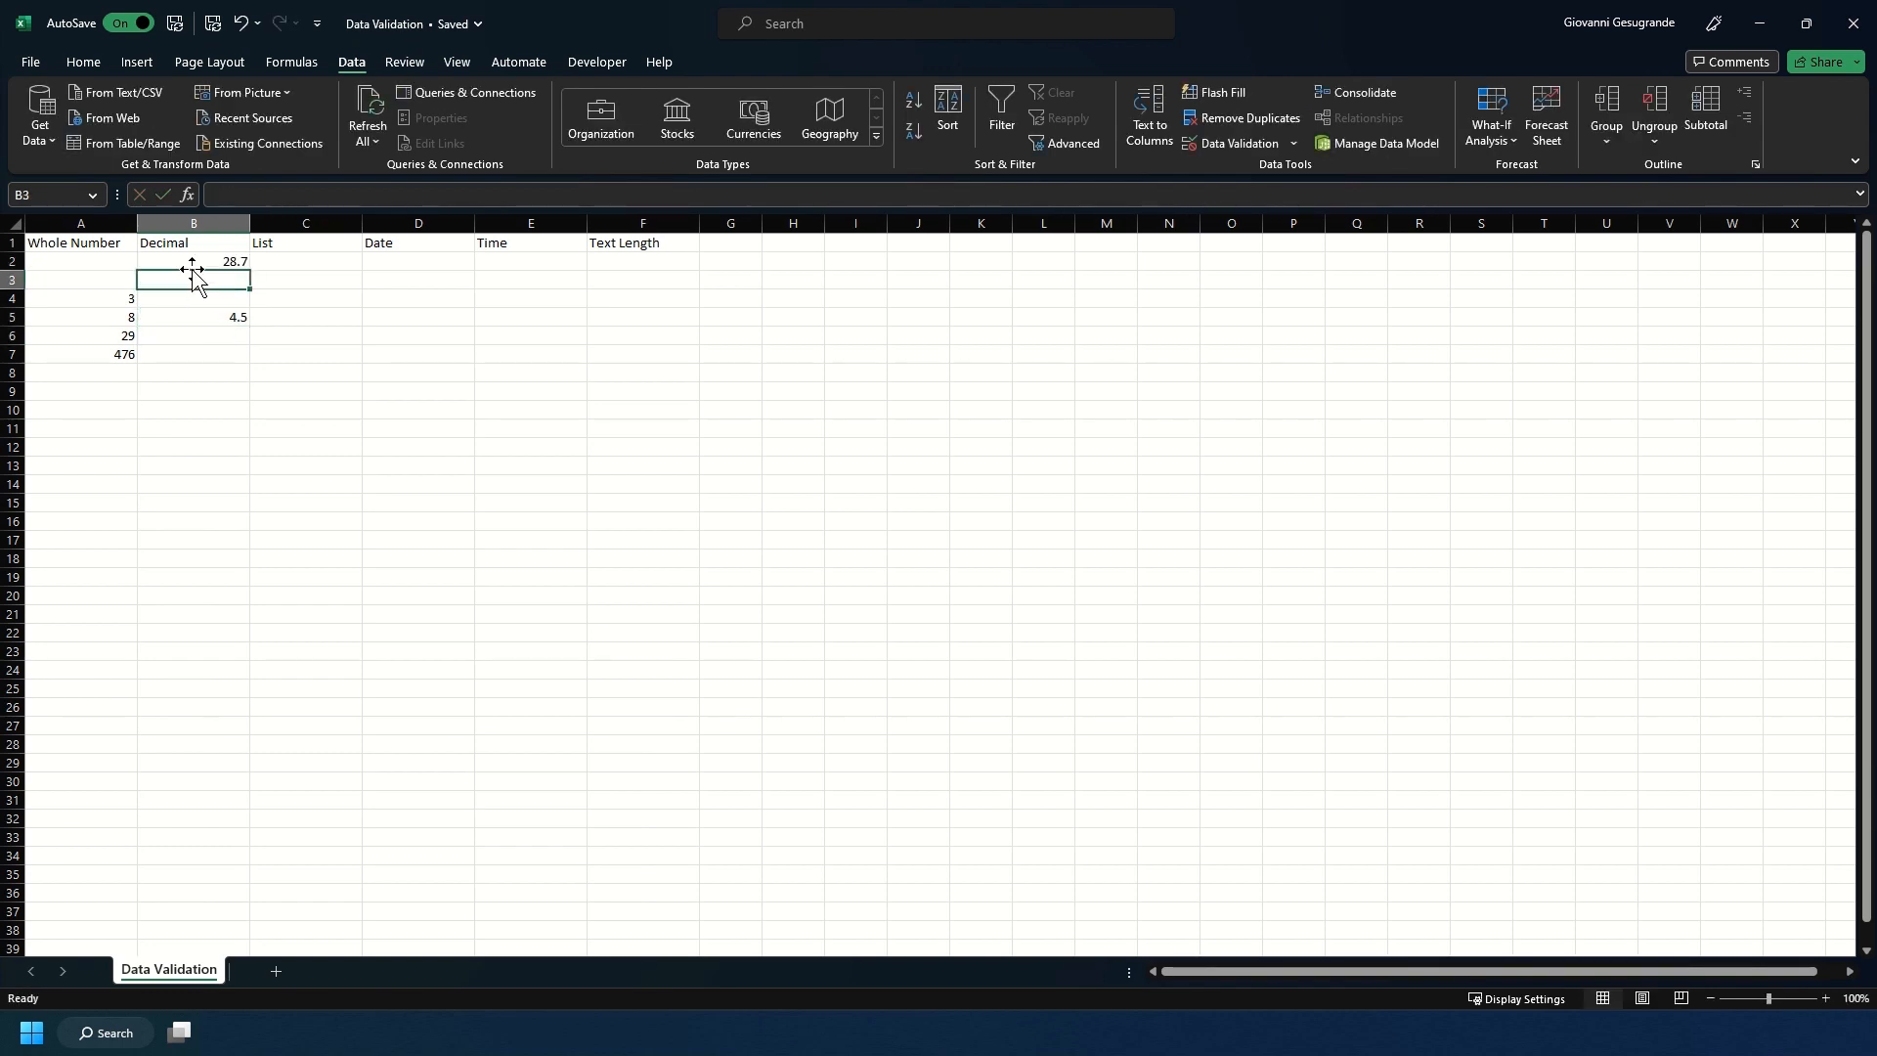
Try to enter 1000 in cell B3, discard it, and enter 10 there instead
{"action": "type", "text": "100"}
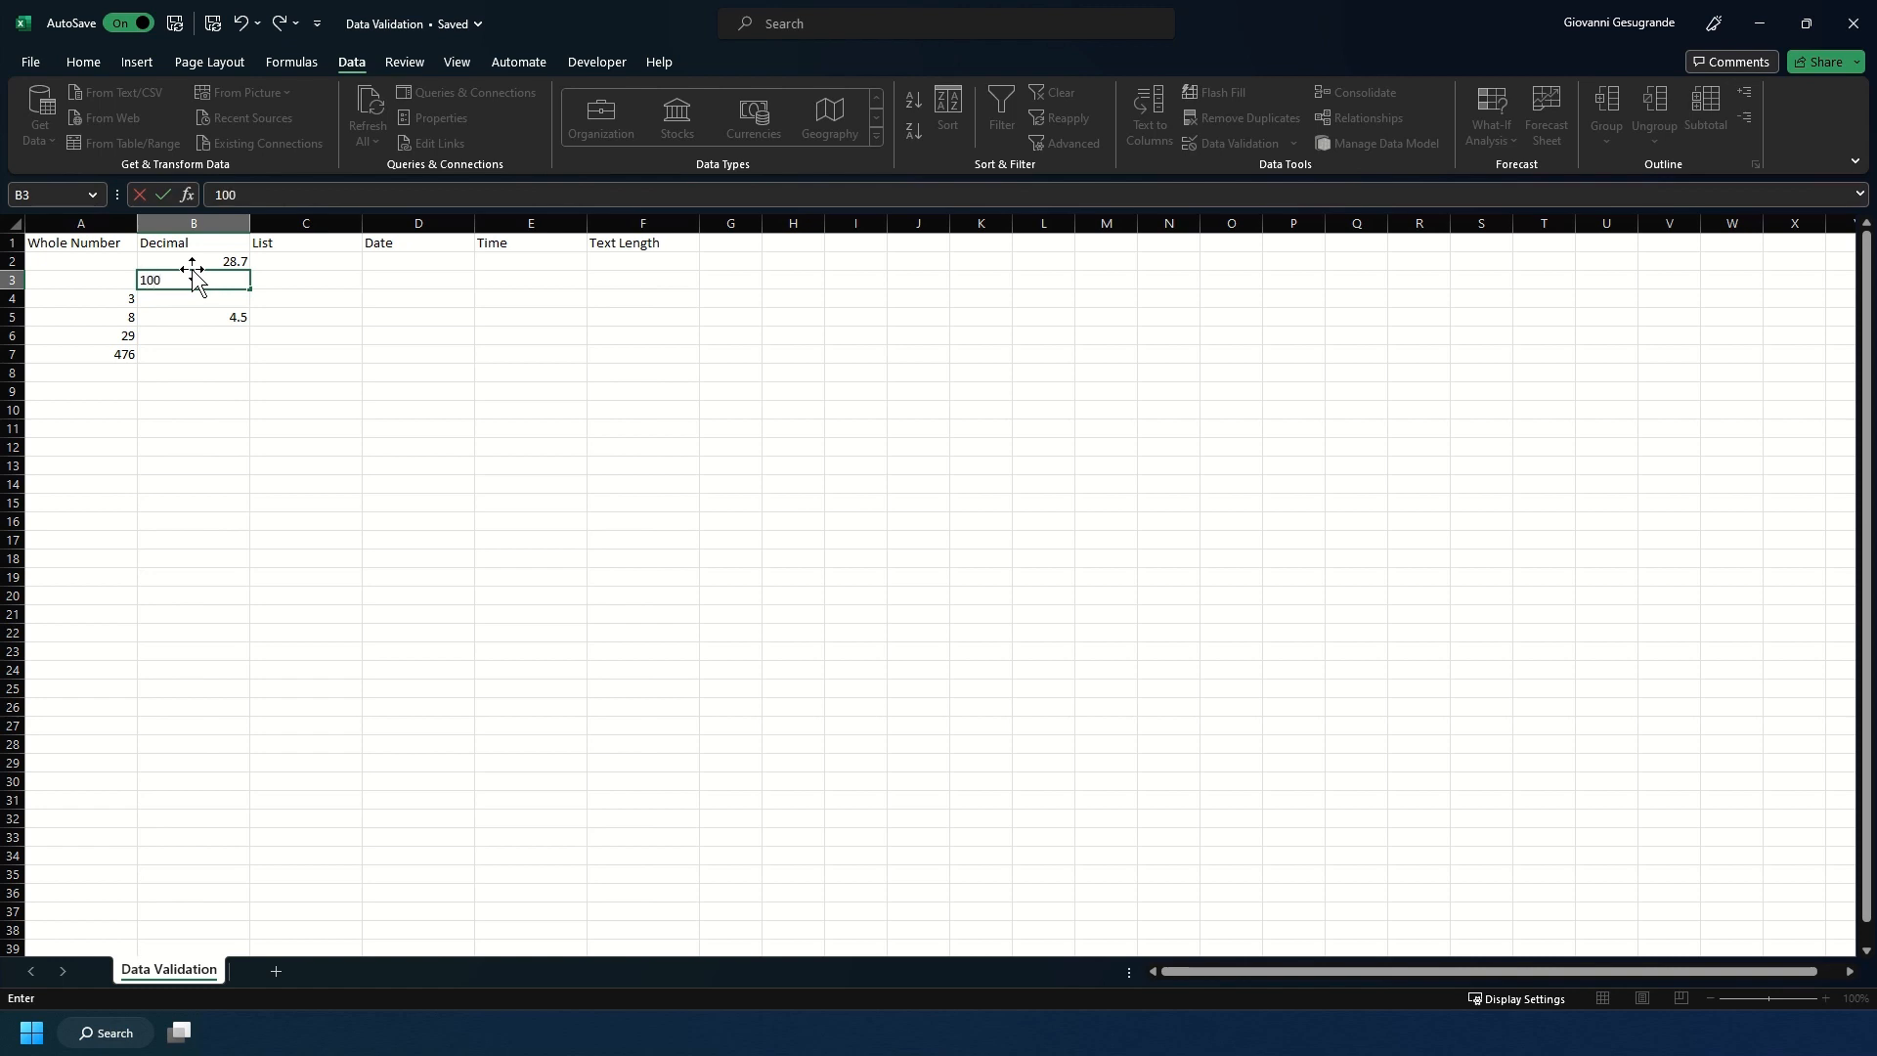
{"action": "type", "text": "0"}
{"action": "key", "text": "Return"}
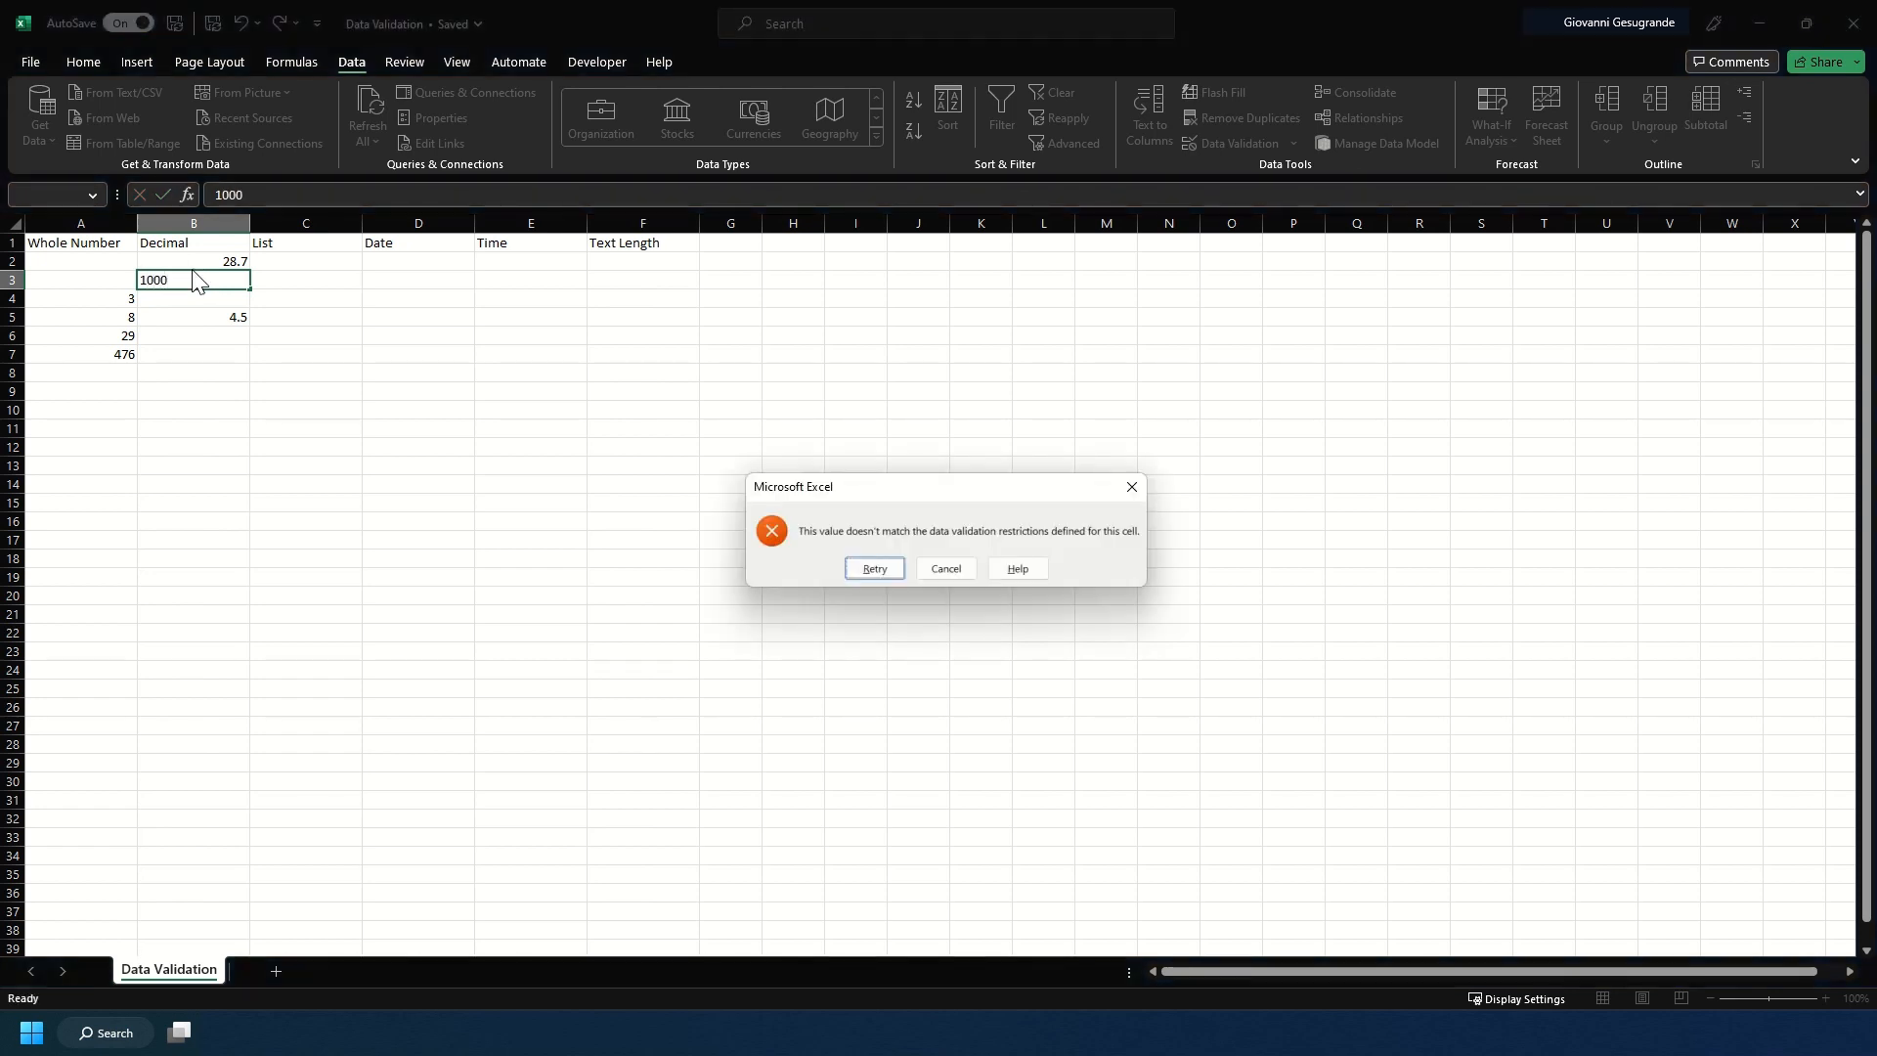
{"action": "key", "text": "Escape"}
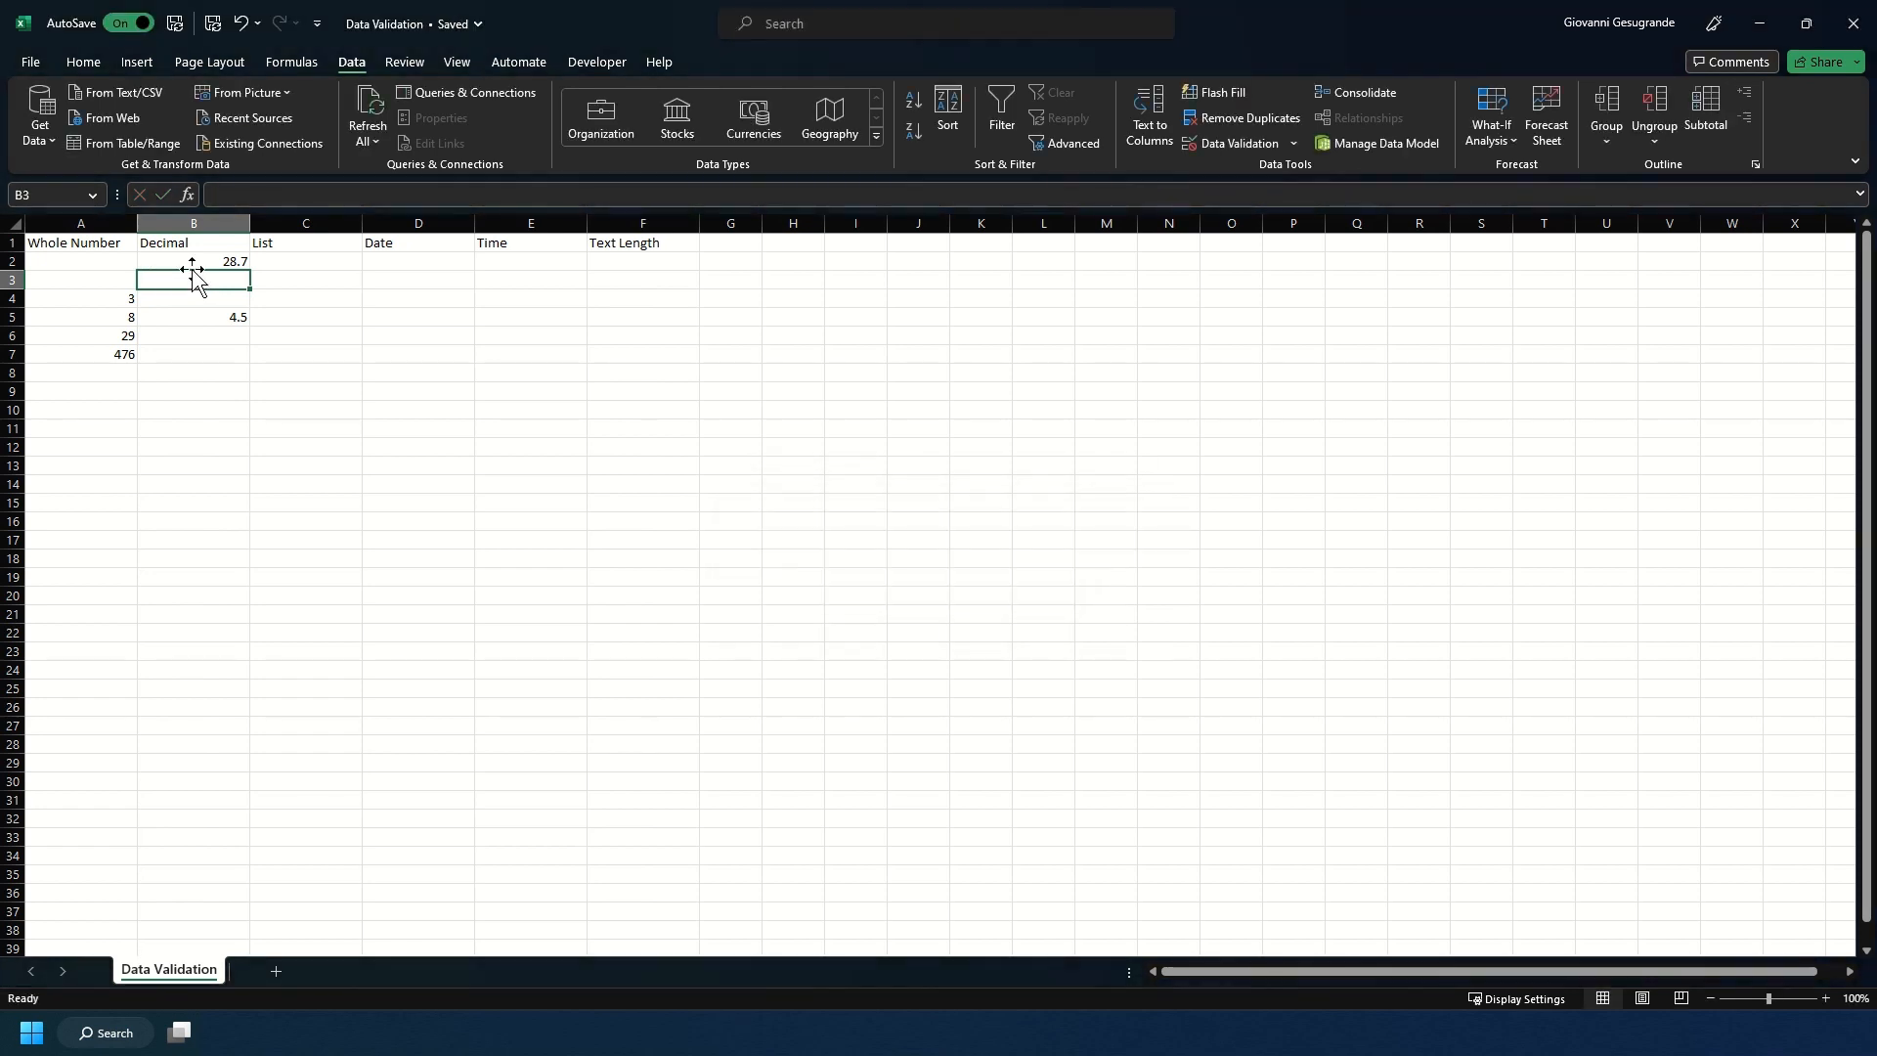
{"action": "type", "text": "10"}
{"action": "key", "text": "Return"}
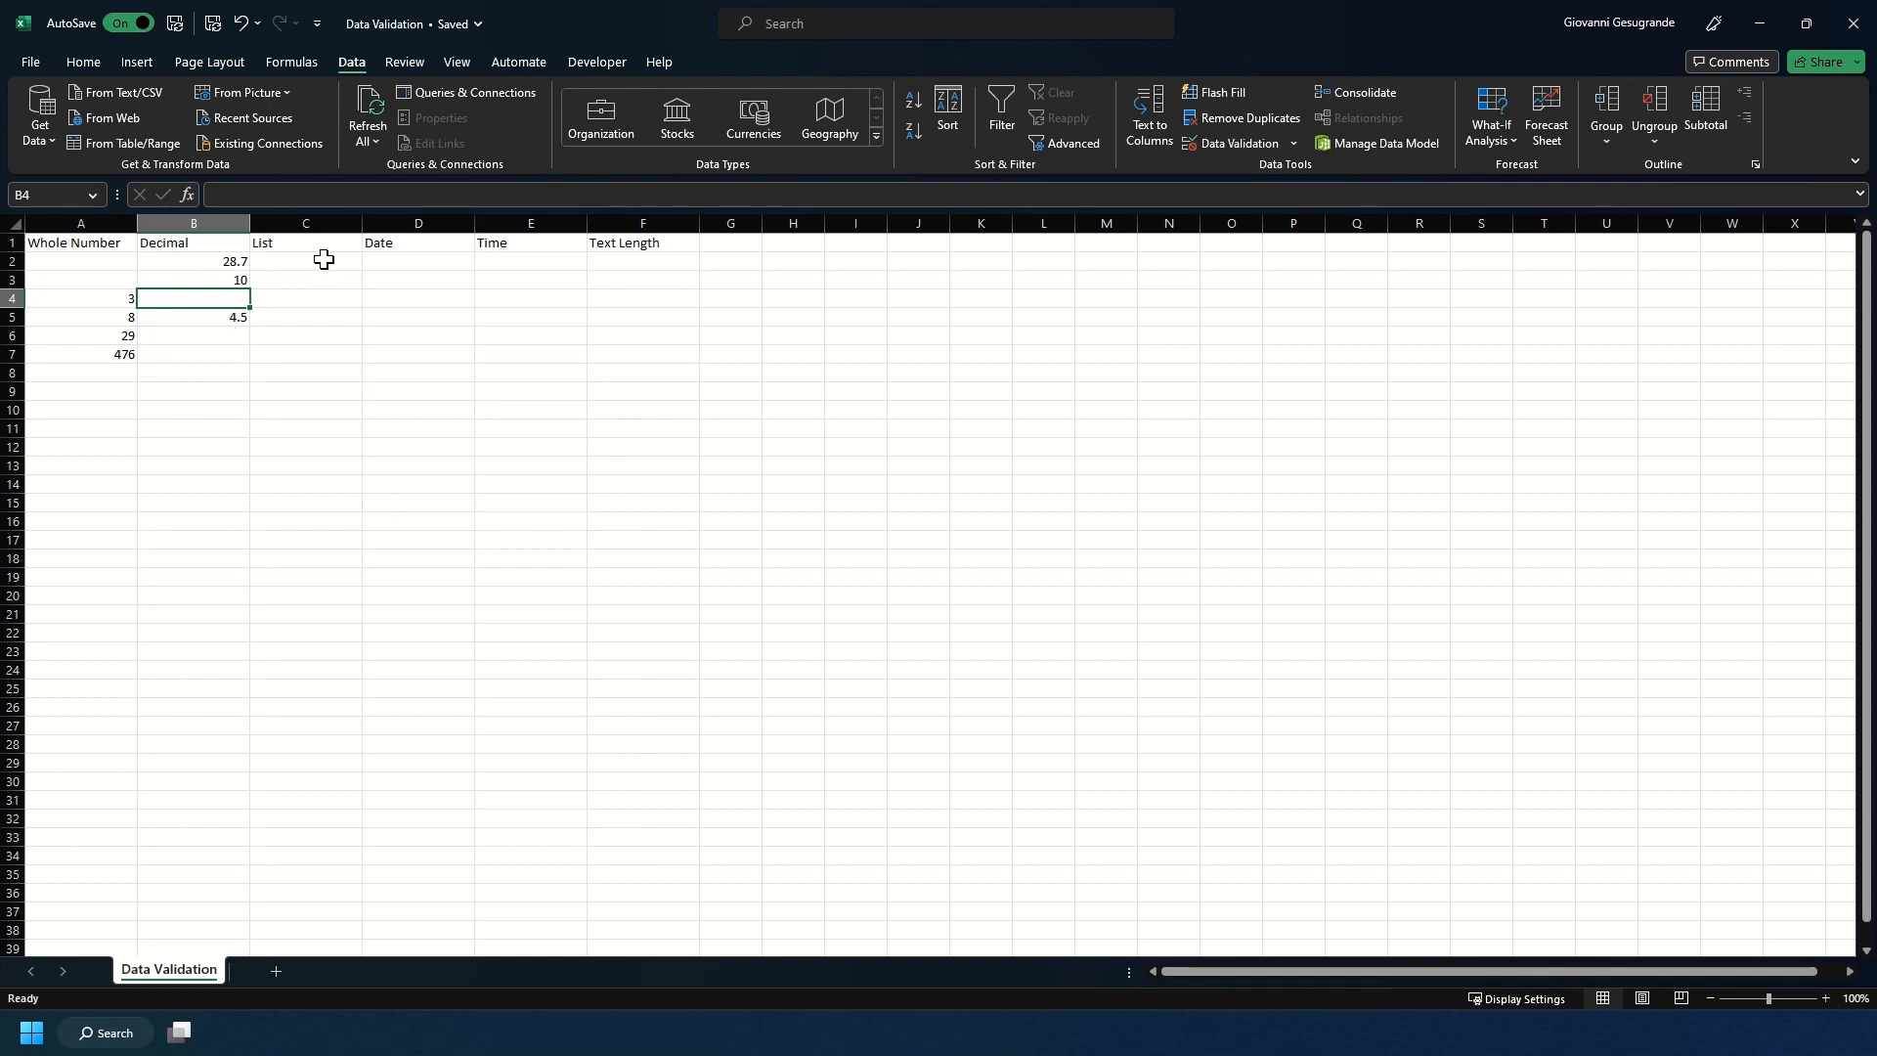
Add a List data validation rule to C2:C6 with the source Not Started,In Progress,Complete, without spaces after the commas
{"action": "left_click", "coordinate": [311, 221]}
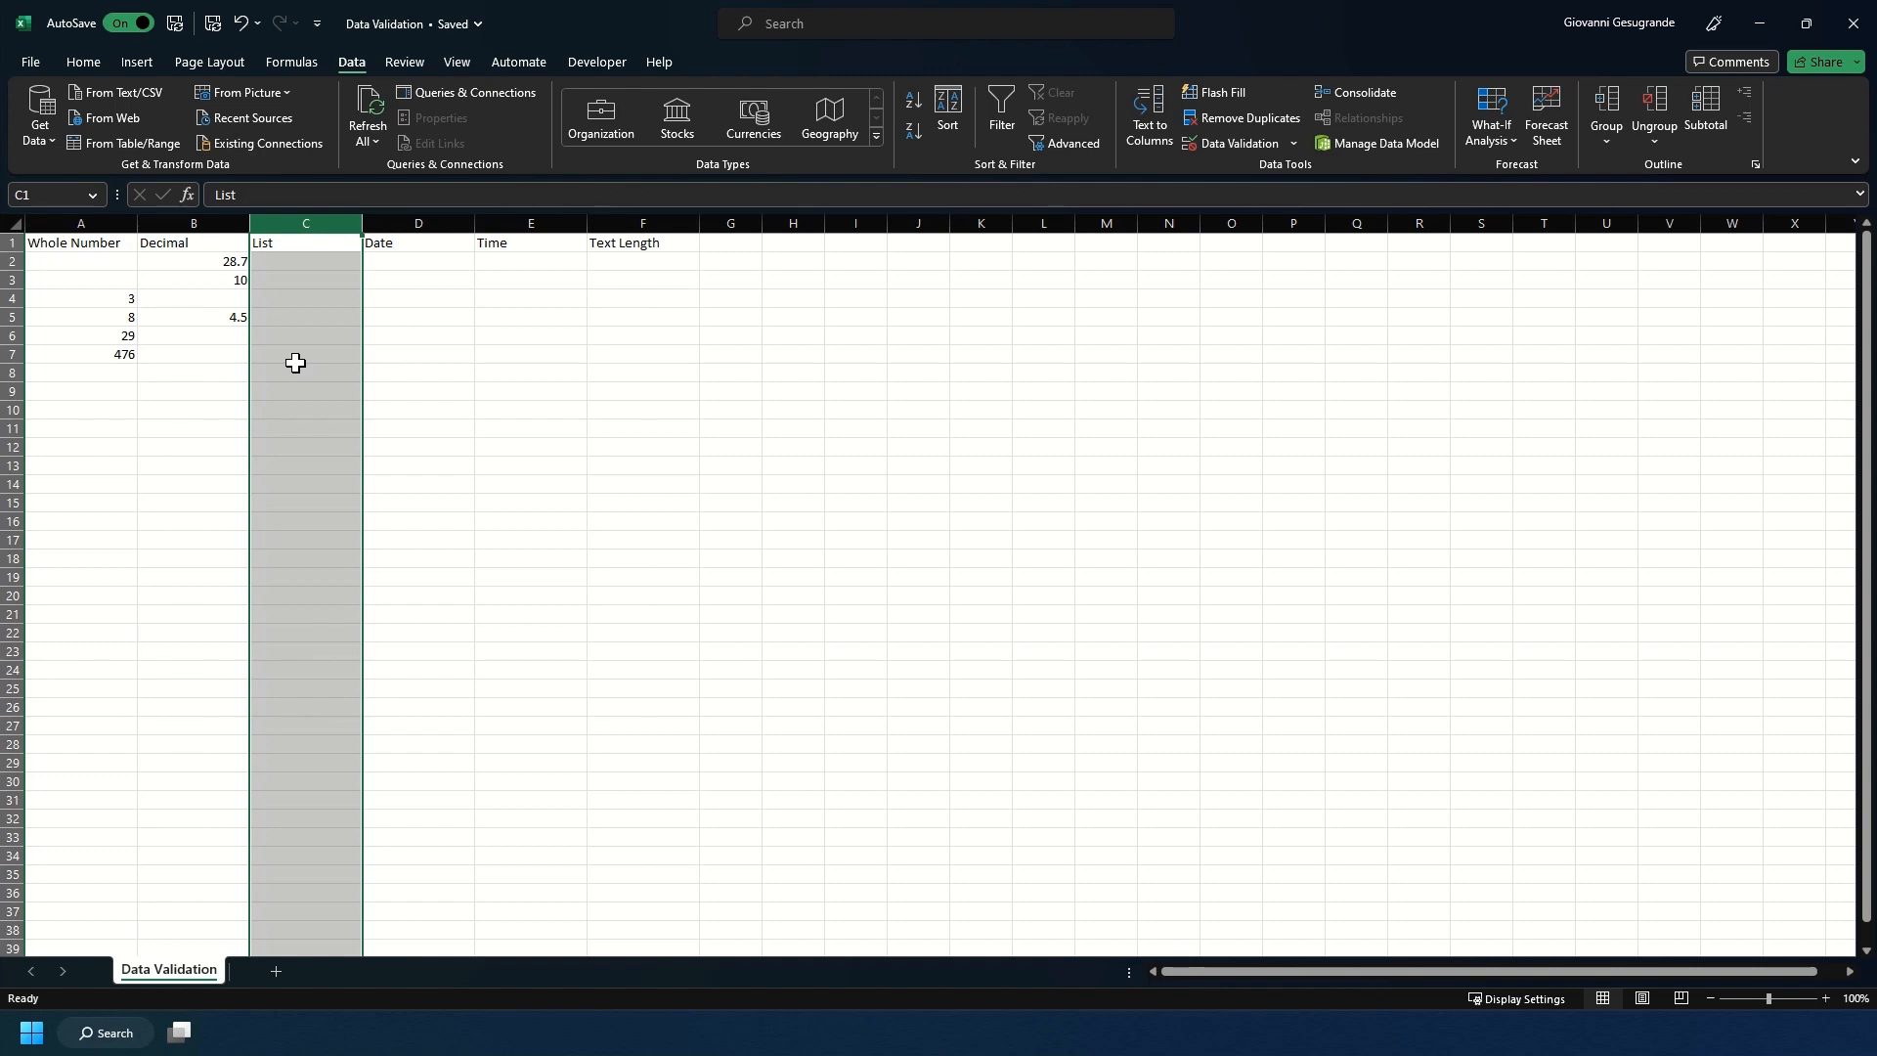
{"action": "left_click_drag", "start_coordinate": [284, 259], "coordinate": [300, 334]}
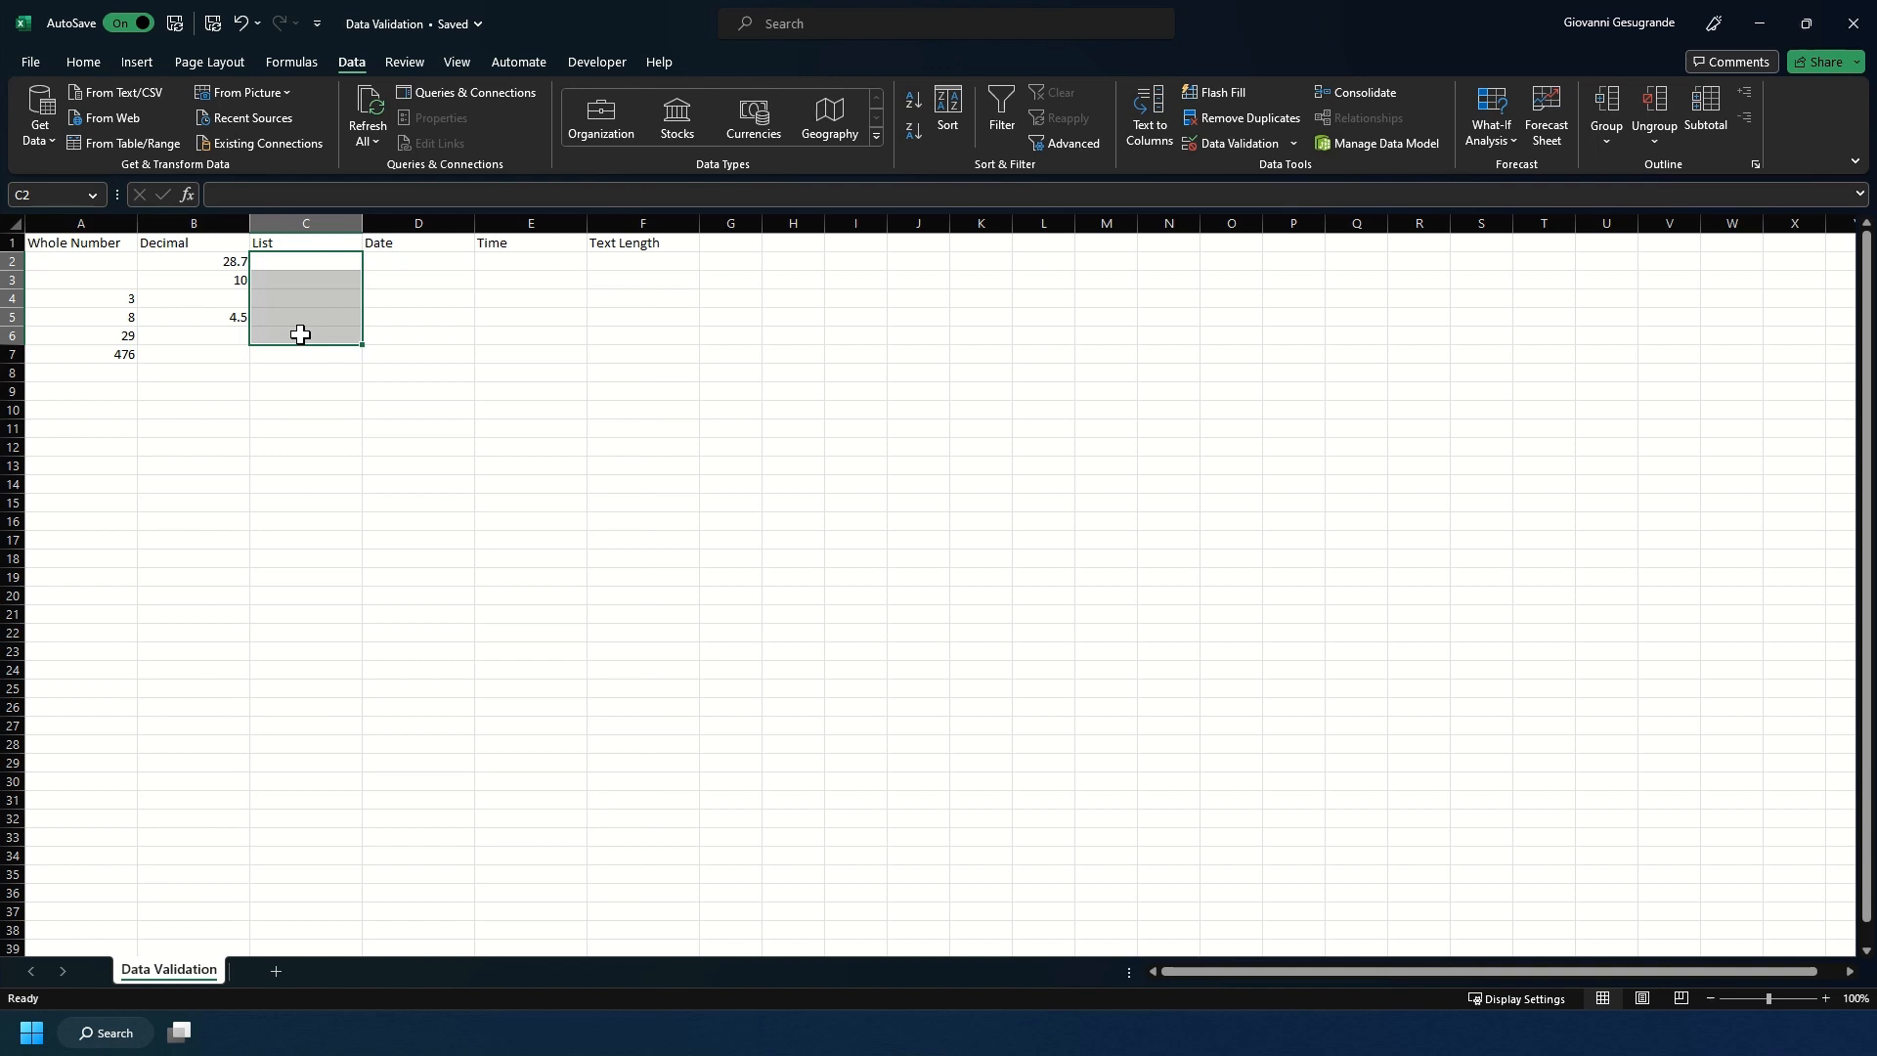
{"action": "left_click", "coordinate": [1246, 145]}
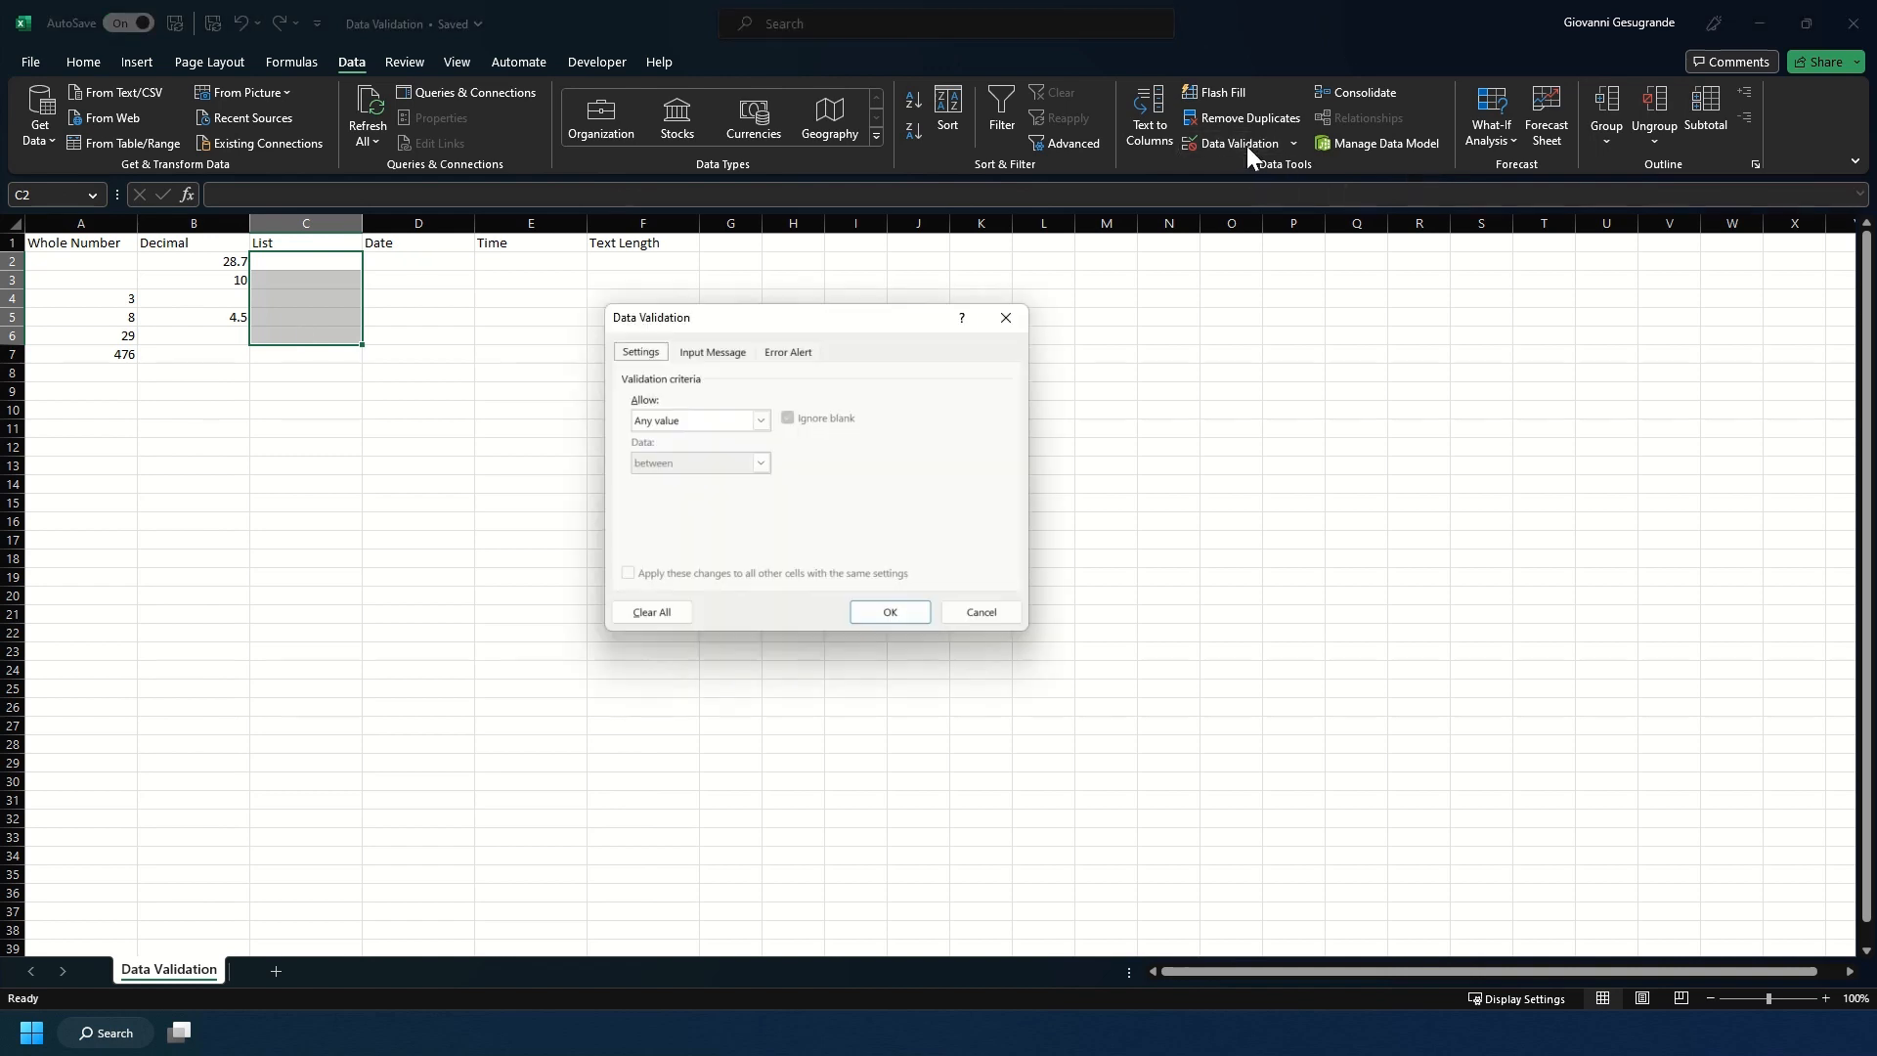
{"action": "left_click", "coordinate": [692, 418]}
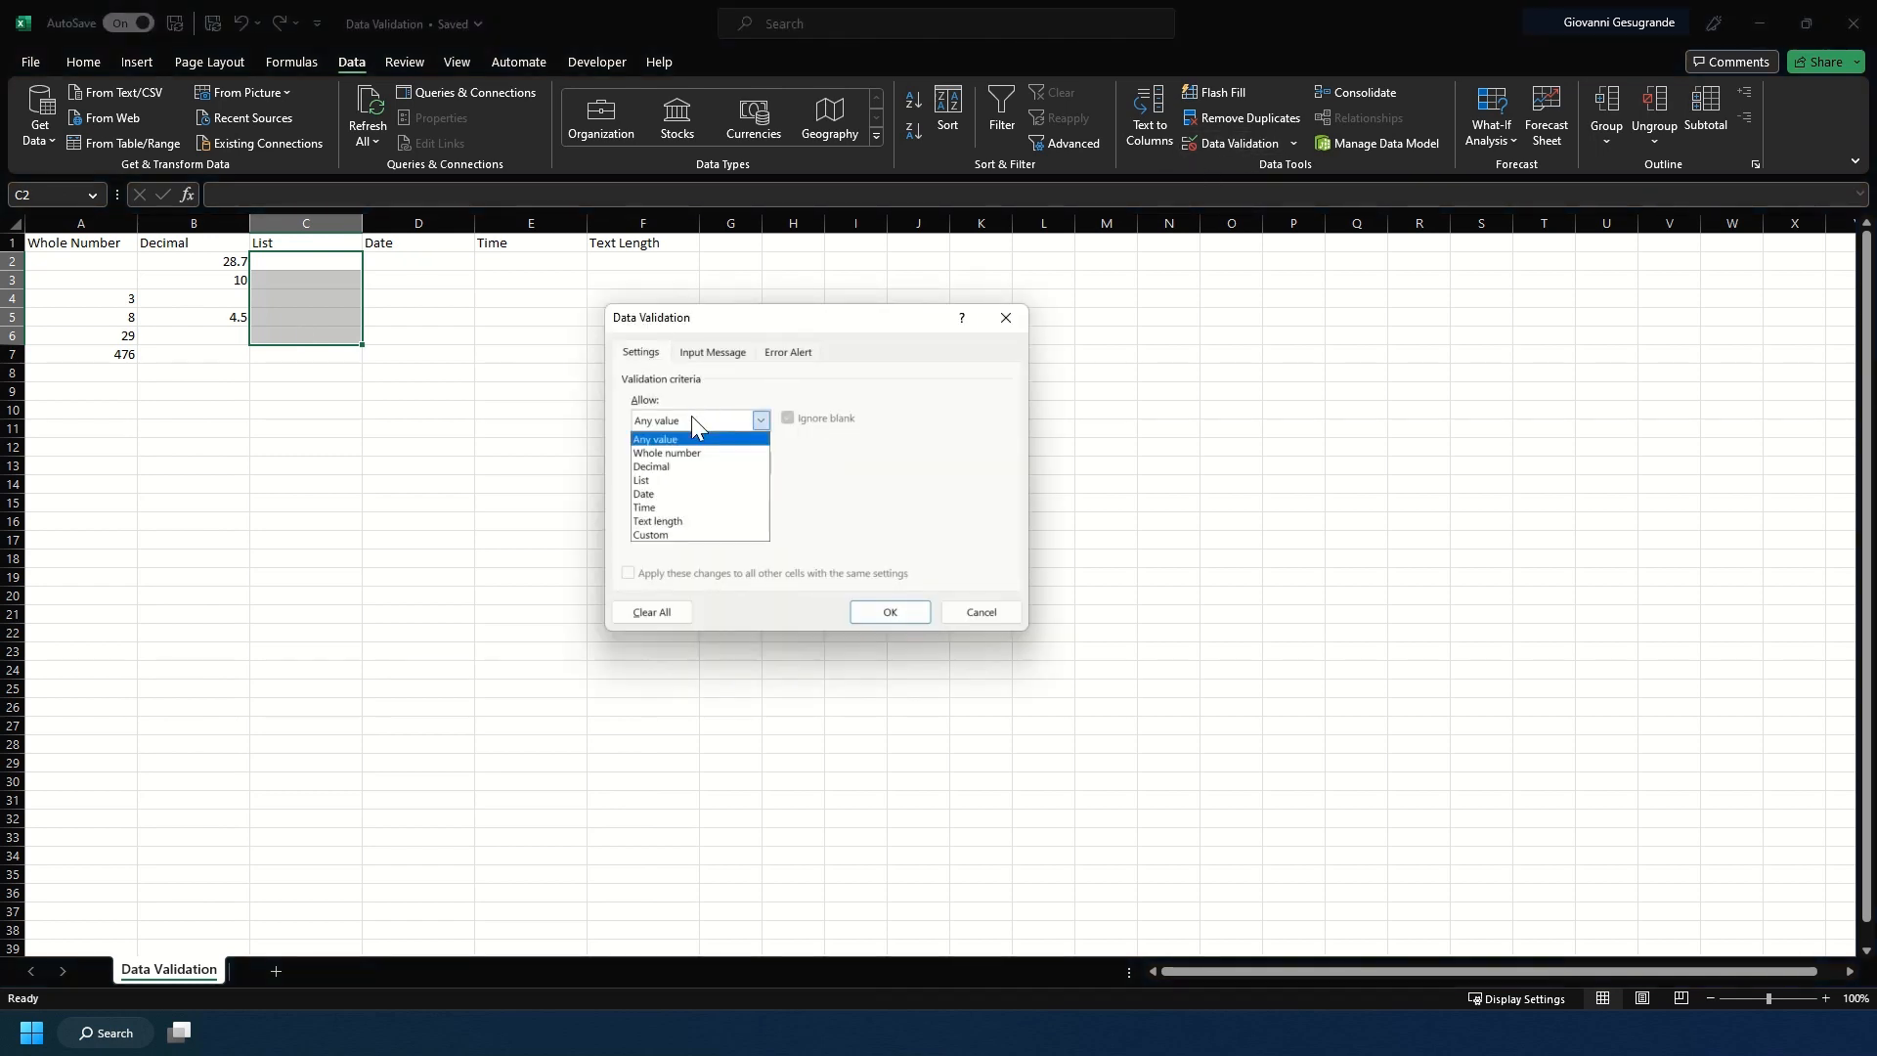
{"action": "left_click", "coordinate": [682, 480]}
{"action": "left_click", "coordinate": [719, 504]}
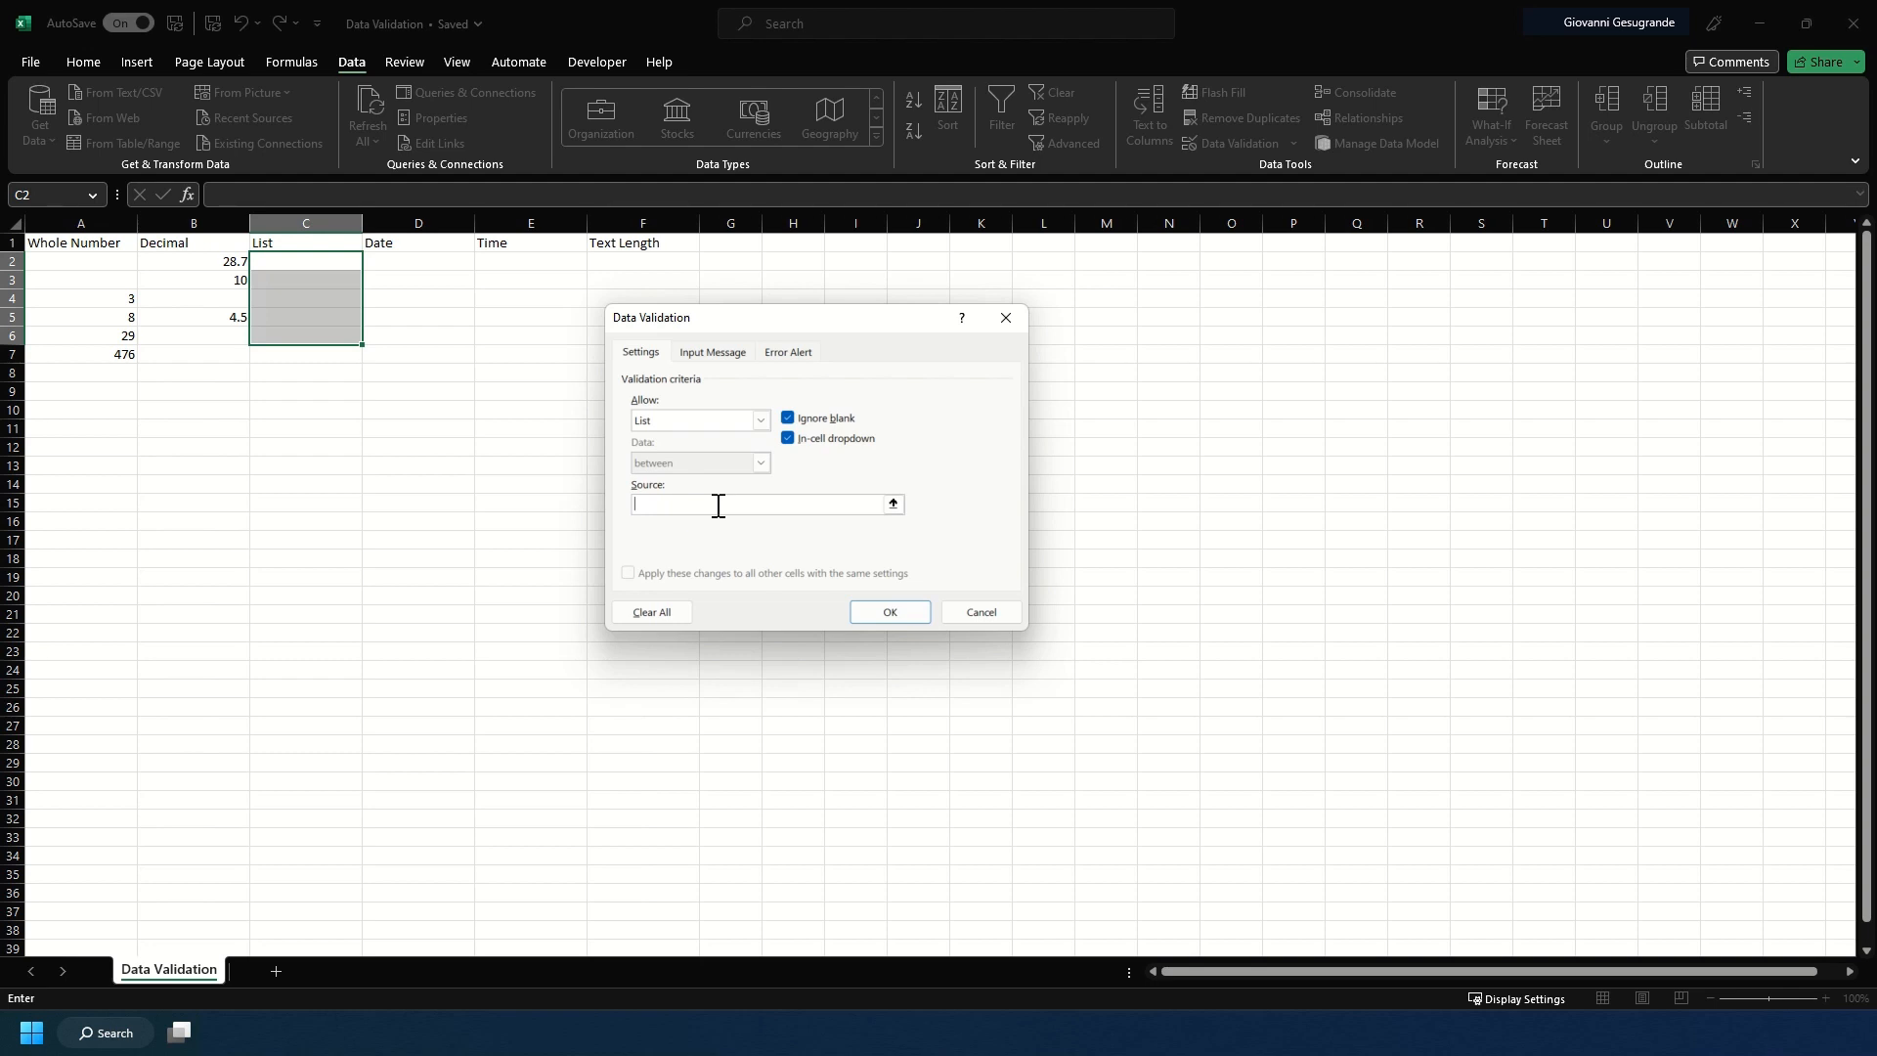
{"action": "type", "text": "Not Started,"}
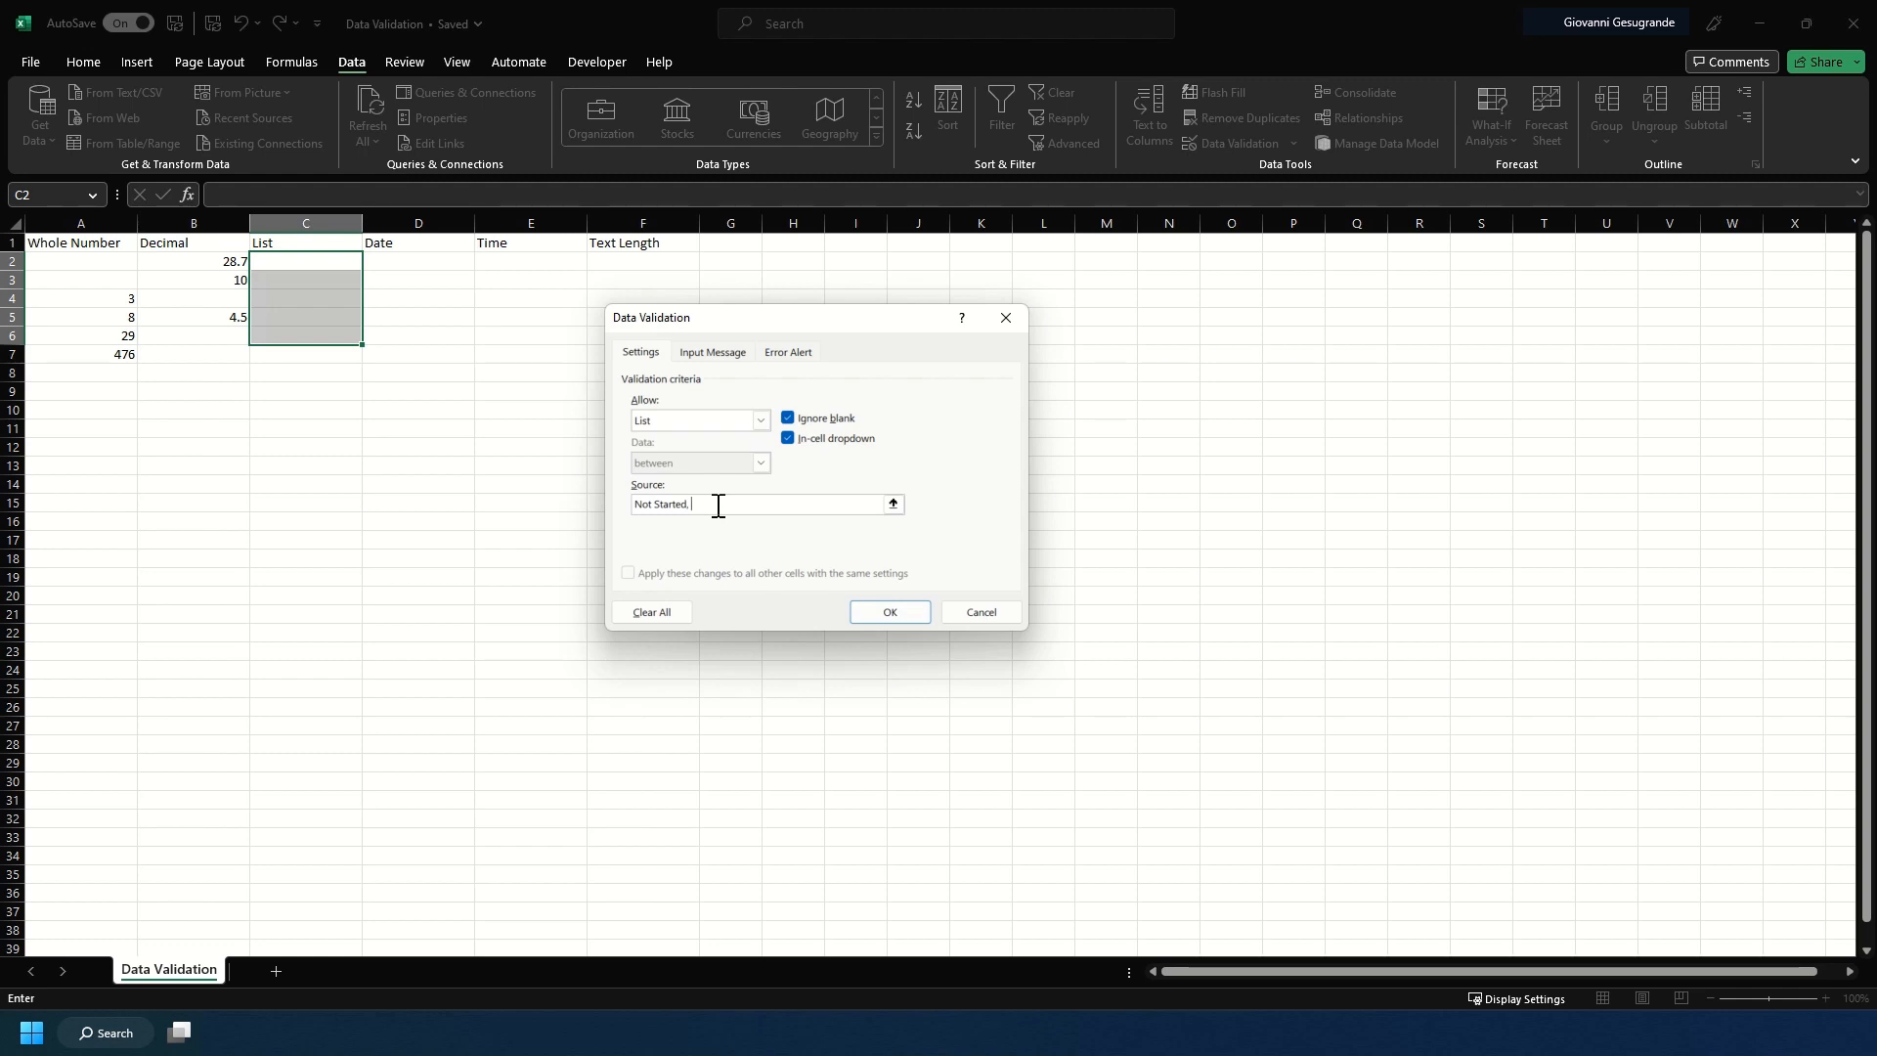
{"action": "type", "text": " In Progress, Complete"}
{"action": "left_click", "coordinate": [691, 505]}
{"action": "key", "text": "BackSpace"}
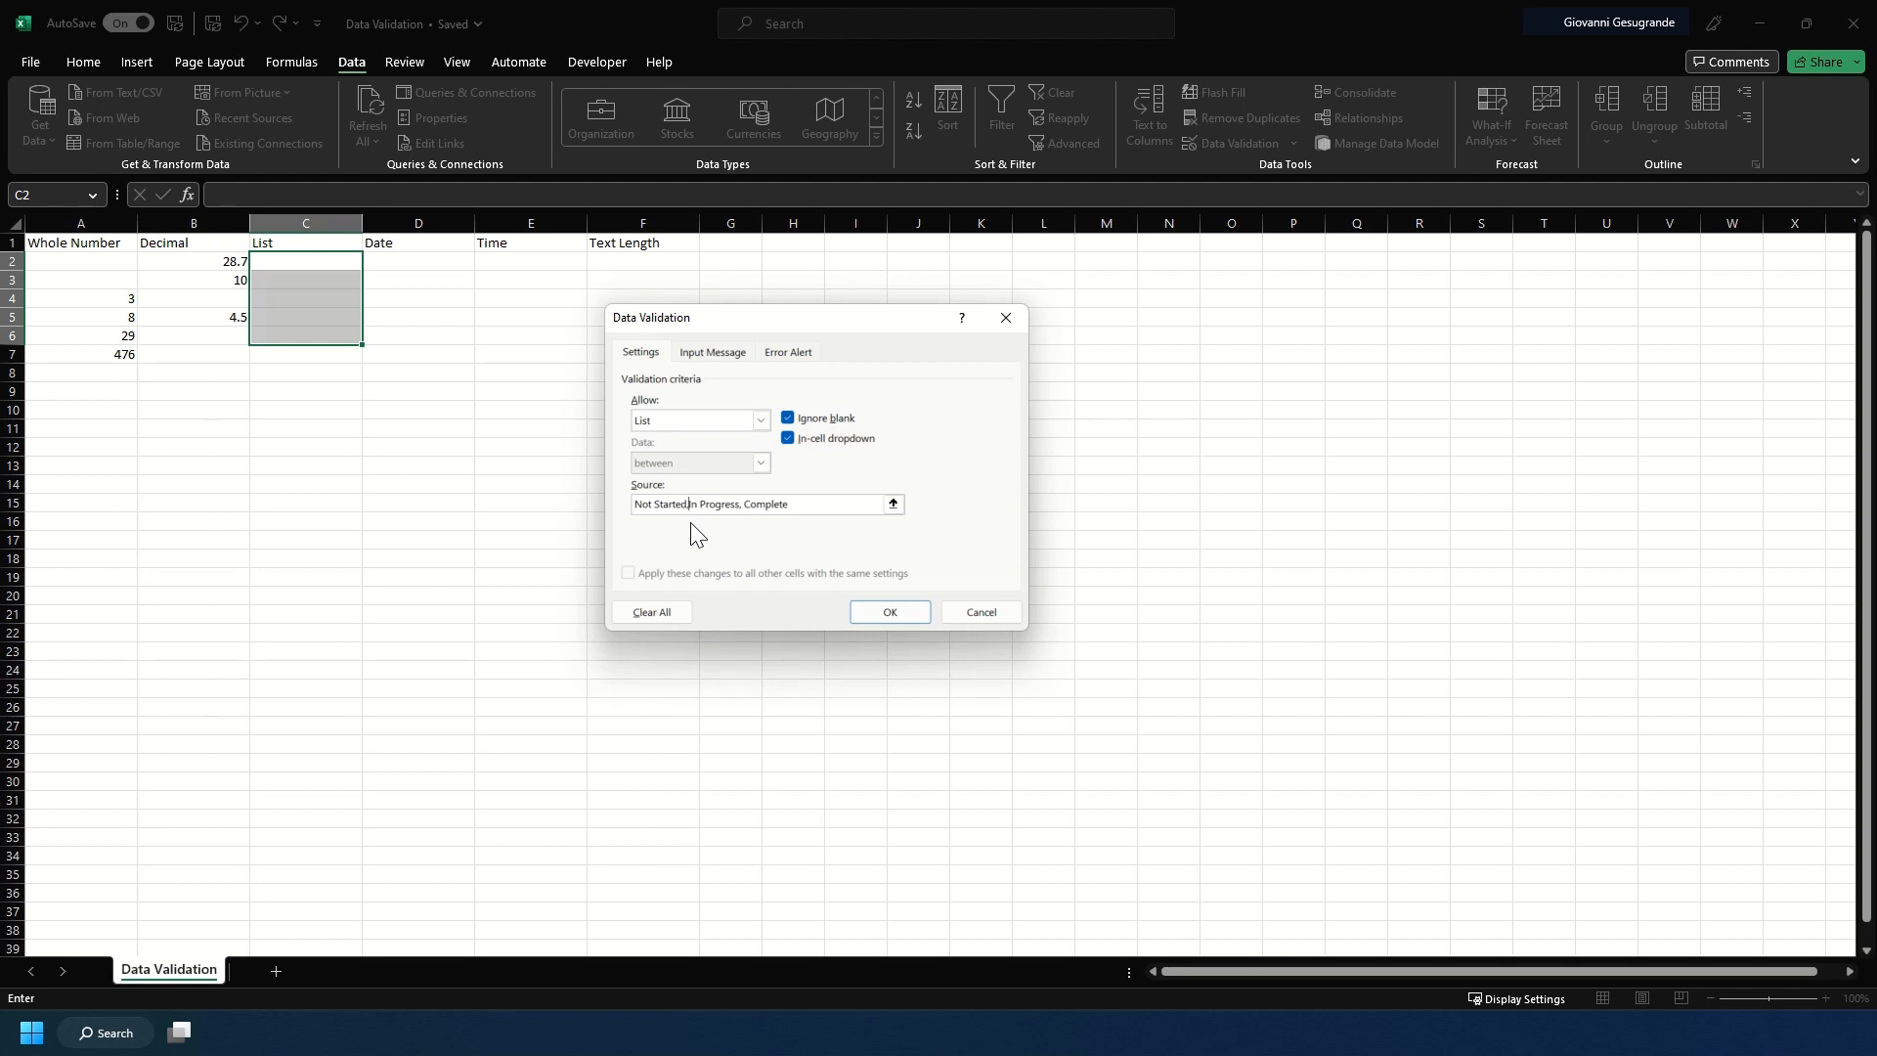
{"action": "left_click", "coordinate": [742, 511]}
{"action": "key", "text": "BackSpace"}
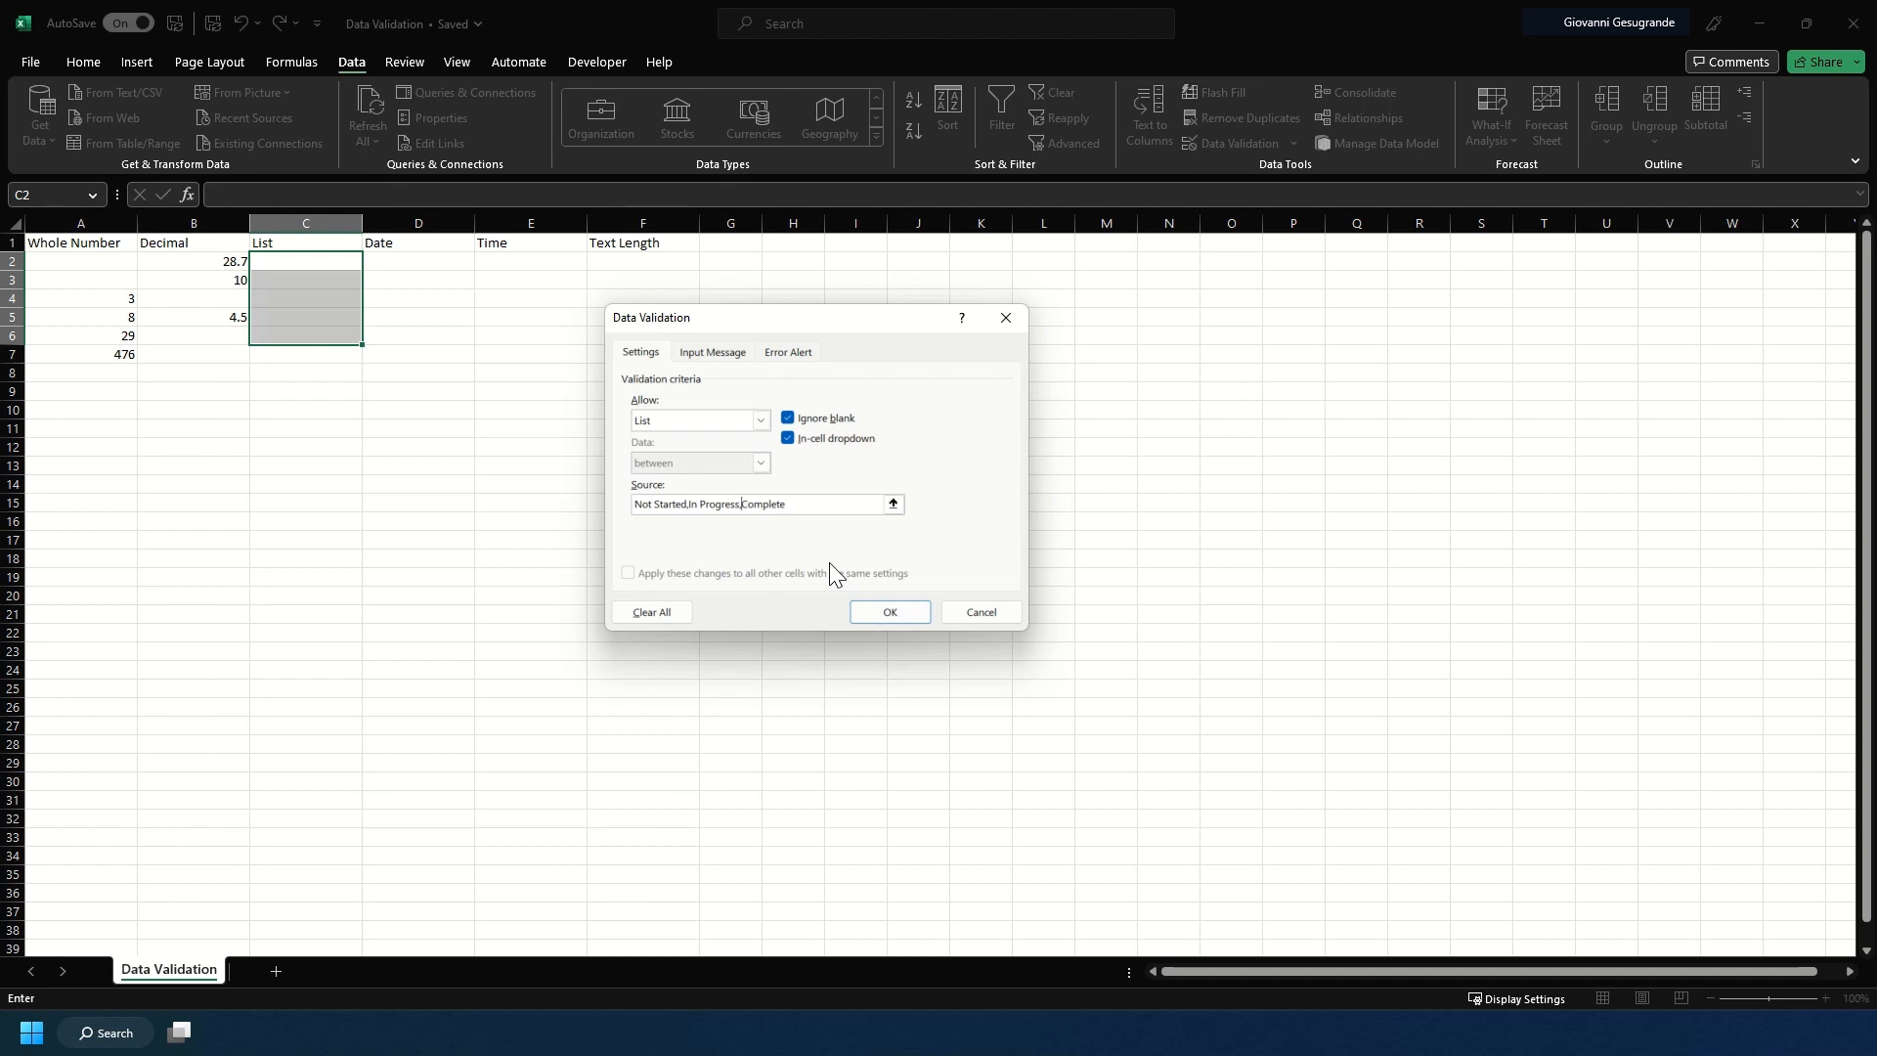
{"action": "left_click", "coordinate": [883, 616]}
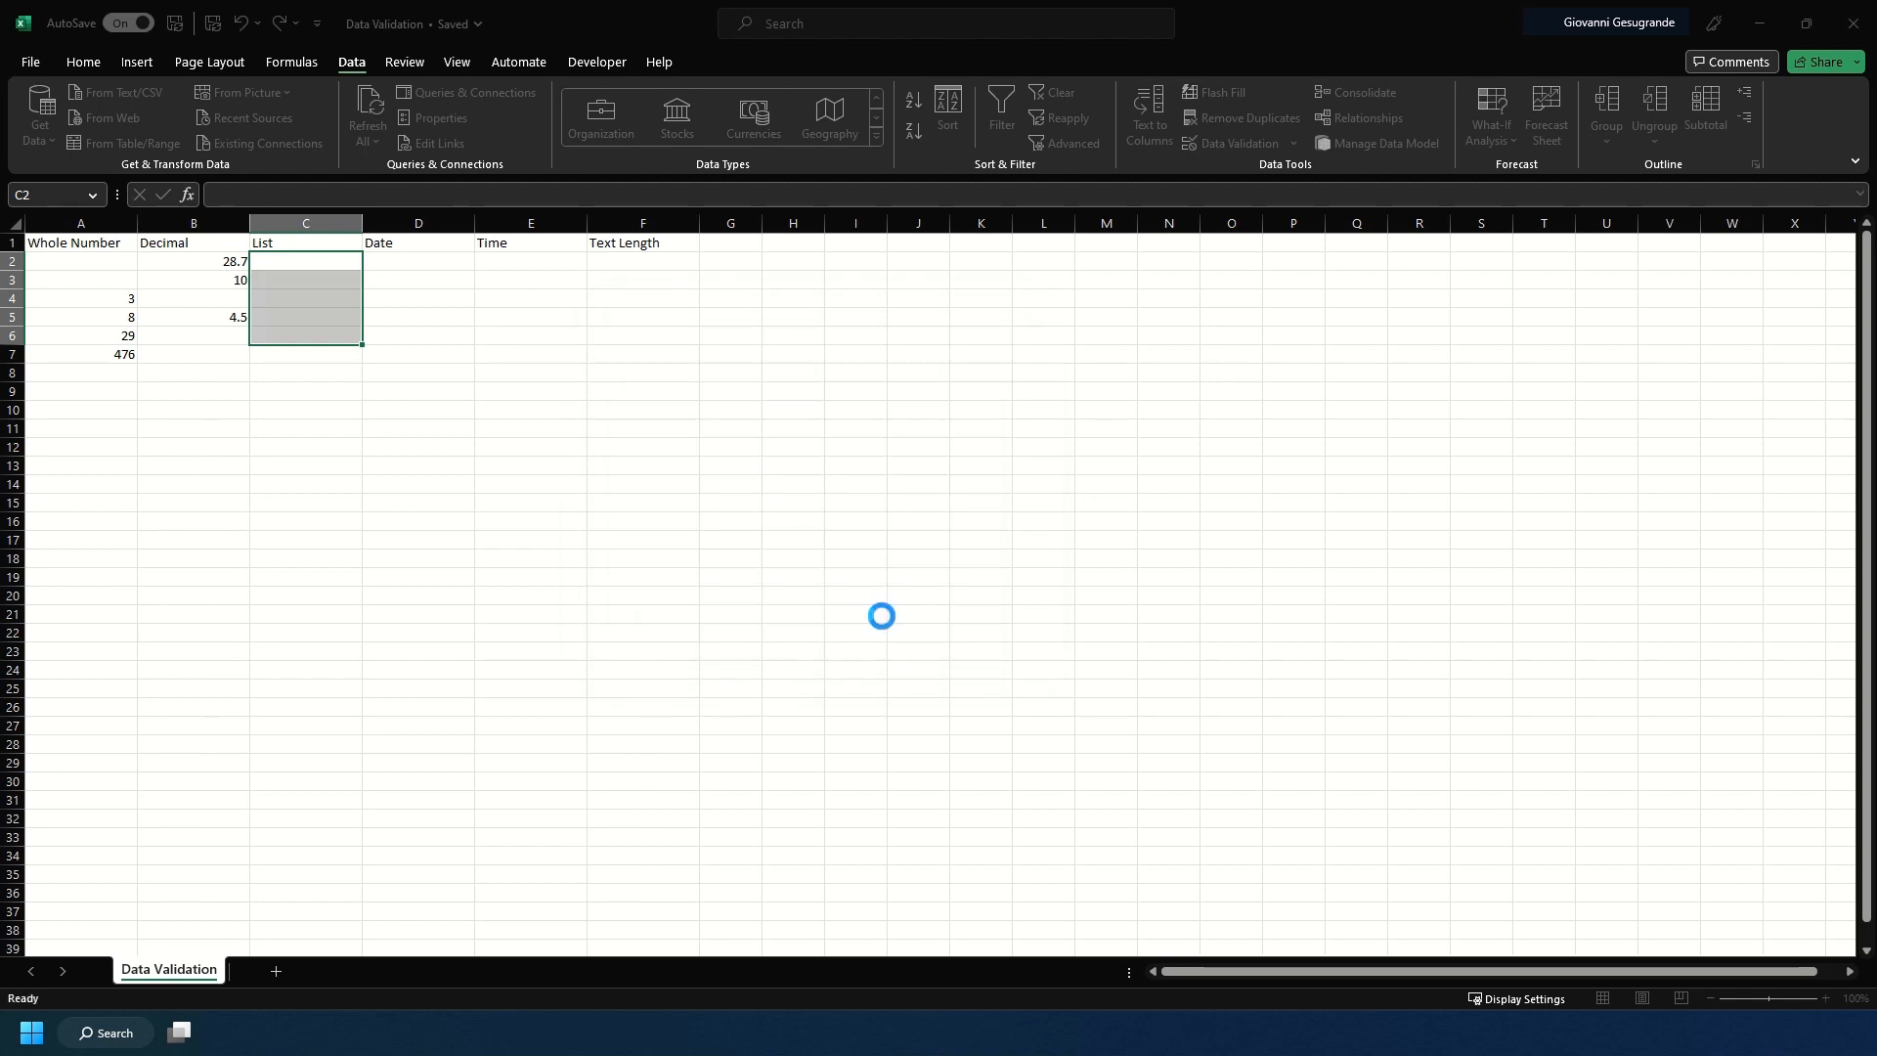
Check which cells in column C offer the drop-down list, and choose Complete in cell C5
{"action": "left_click", "coordinate": [430, 352]}
{"action": "left_click", "coordinate": [337, 315]}
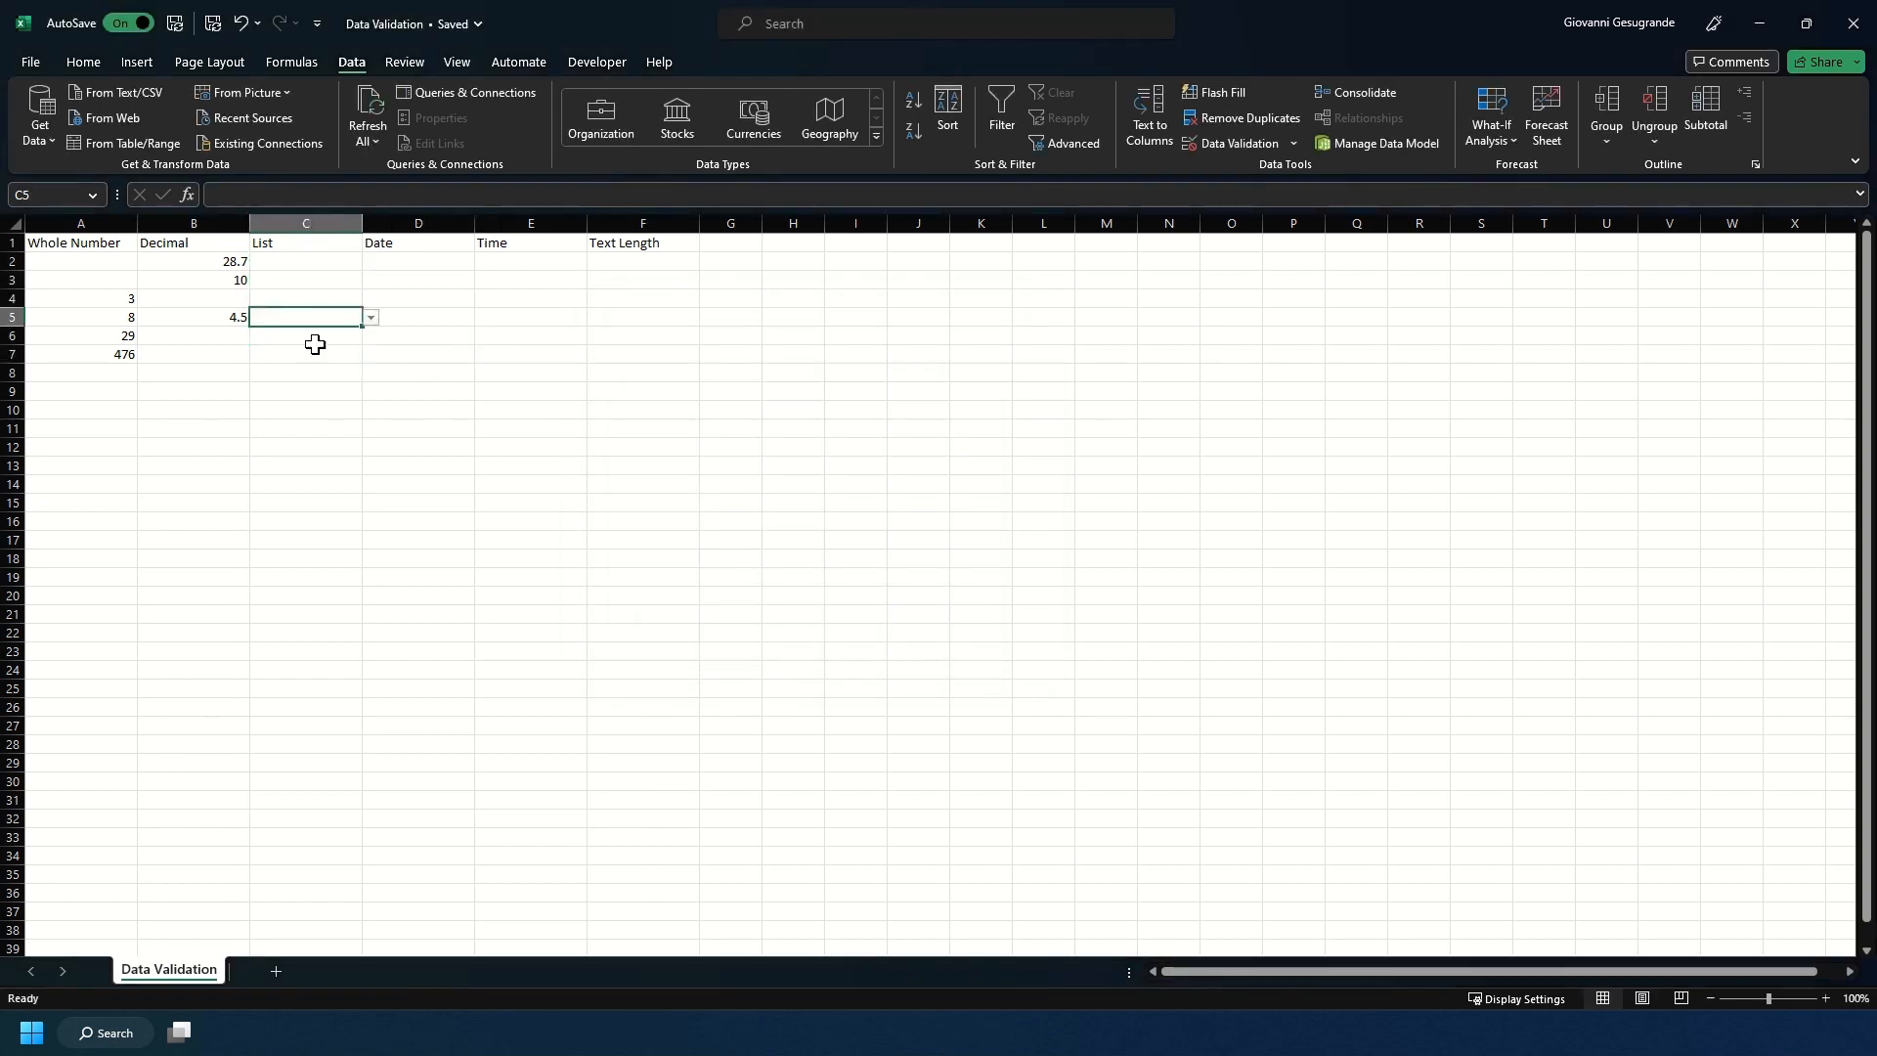
{"action": "left_click", "coordinate": [315, 335]}
{"action": "left_click", "coordinate": [315, 353]}
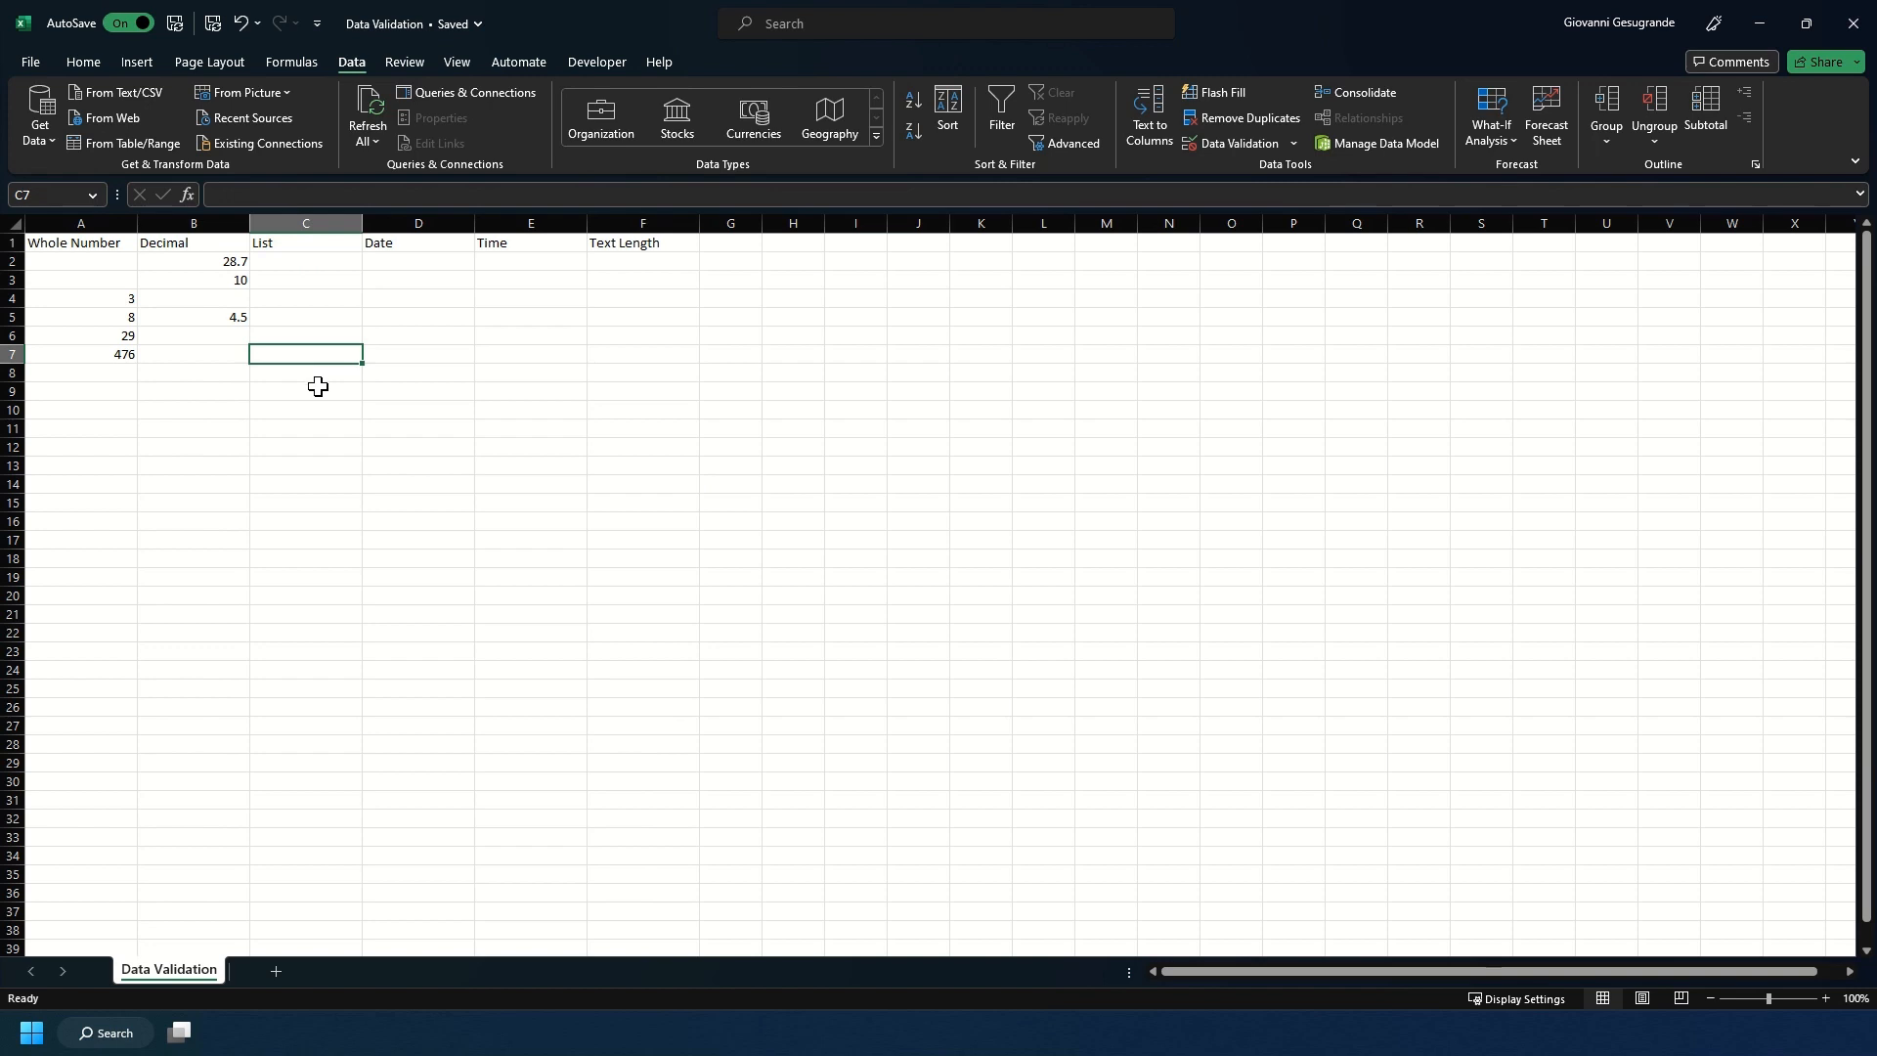
{"action": "left_click_drag", "start_coordinate": [318, 383], "coordinate": [317, 386]}
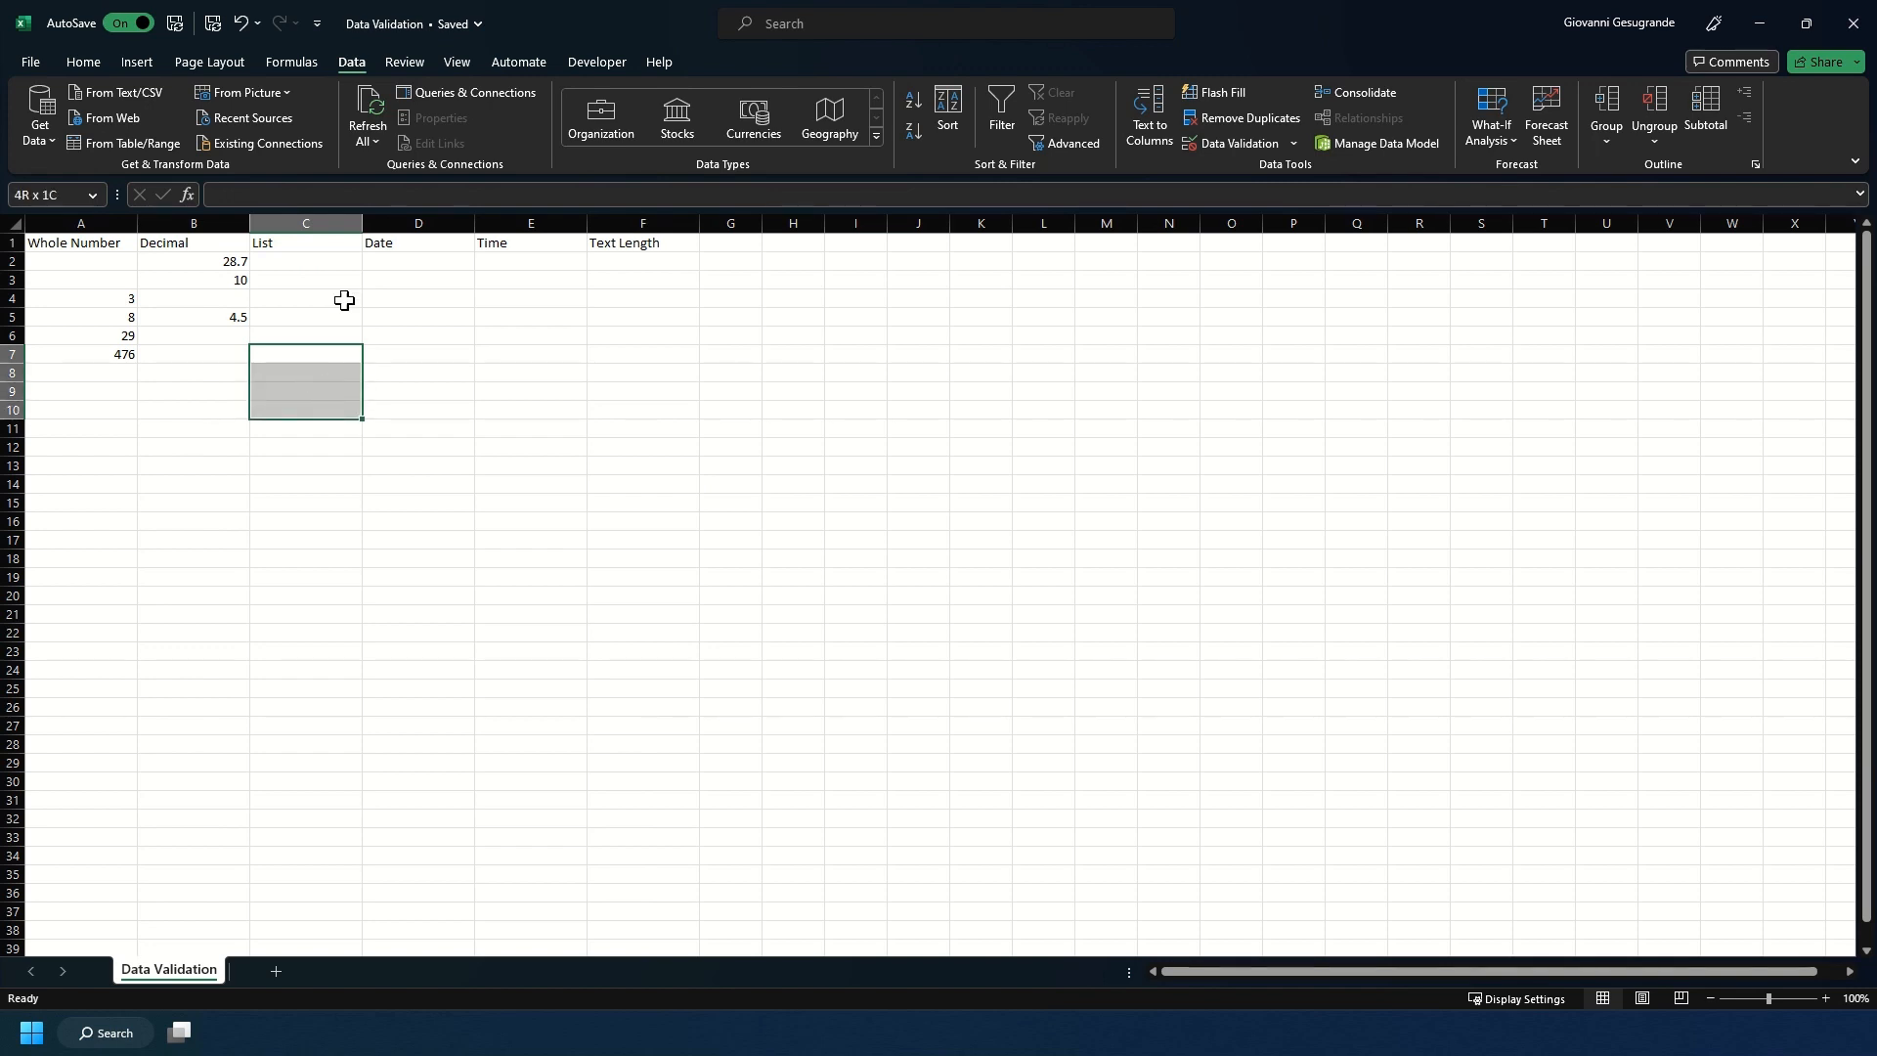
{"action": "left_click", "coordinate": [336, 389]}
{"action": "left_click", "coordinate": [321, 319]}
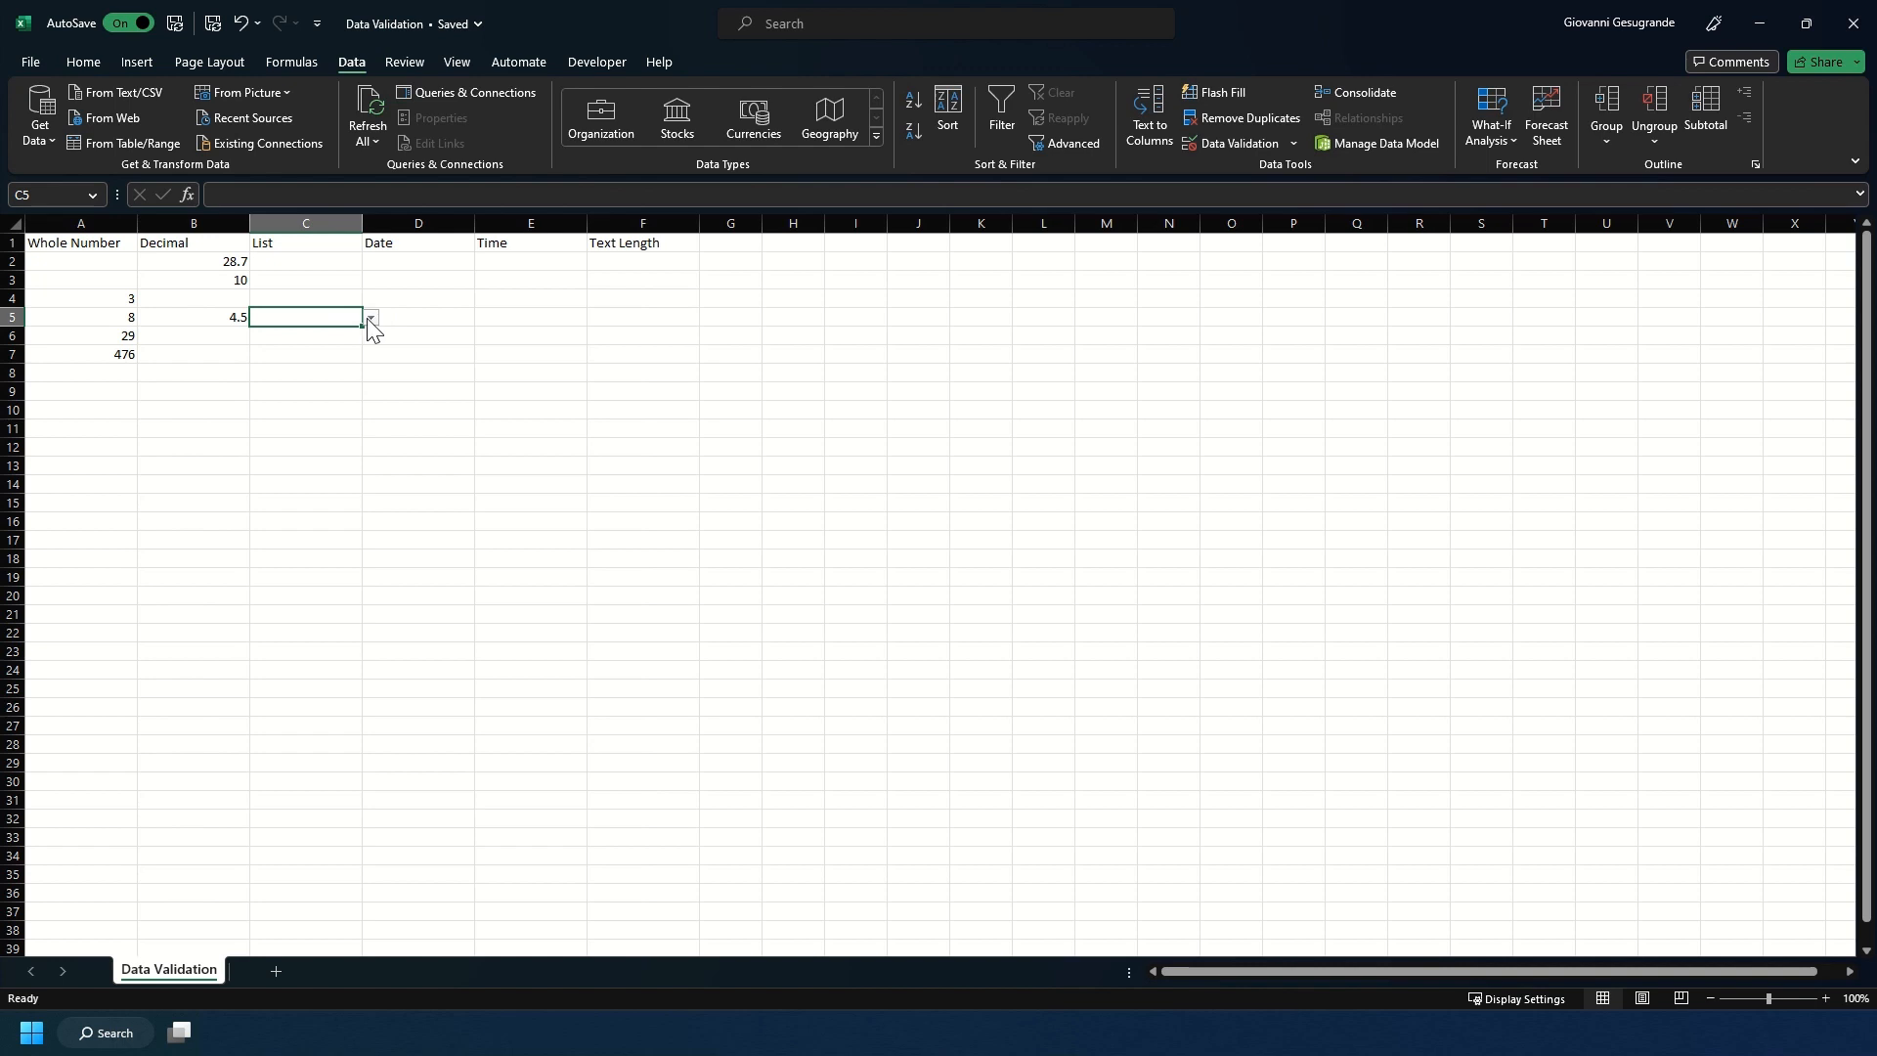
{"action": "left_click", "coordinate": [372, 318]}
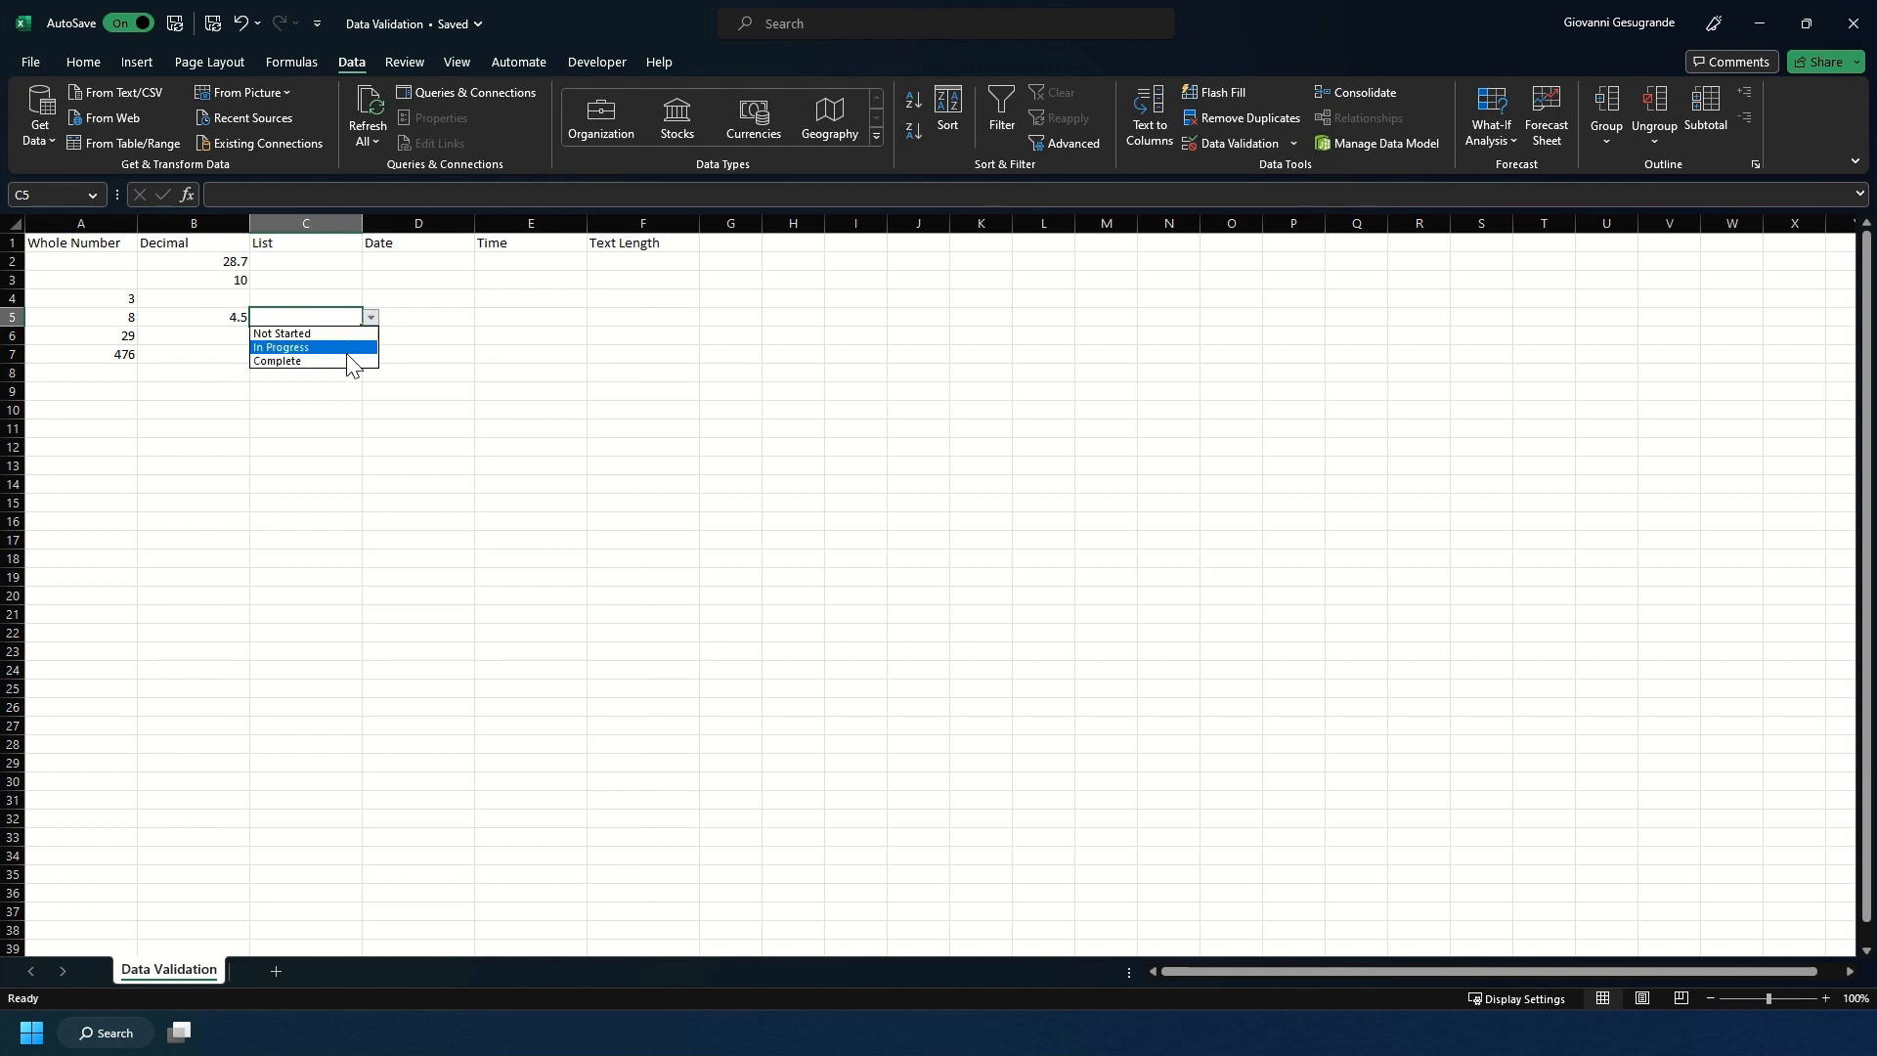
{"action": "left_click", "coordinate": [343, 361]}
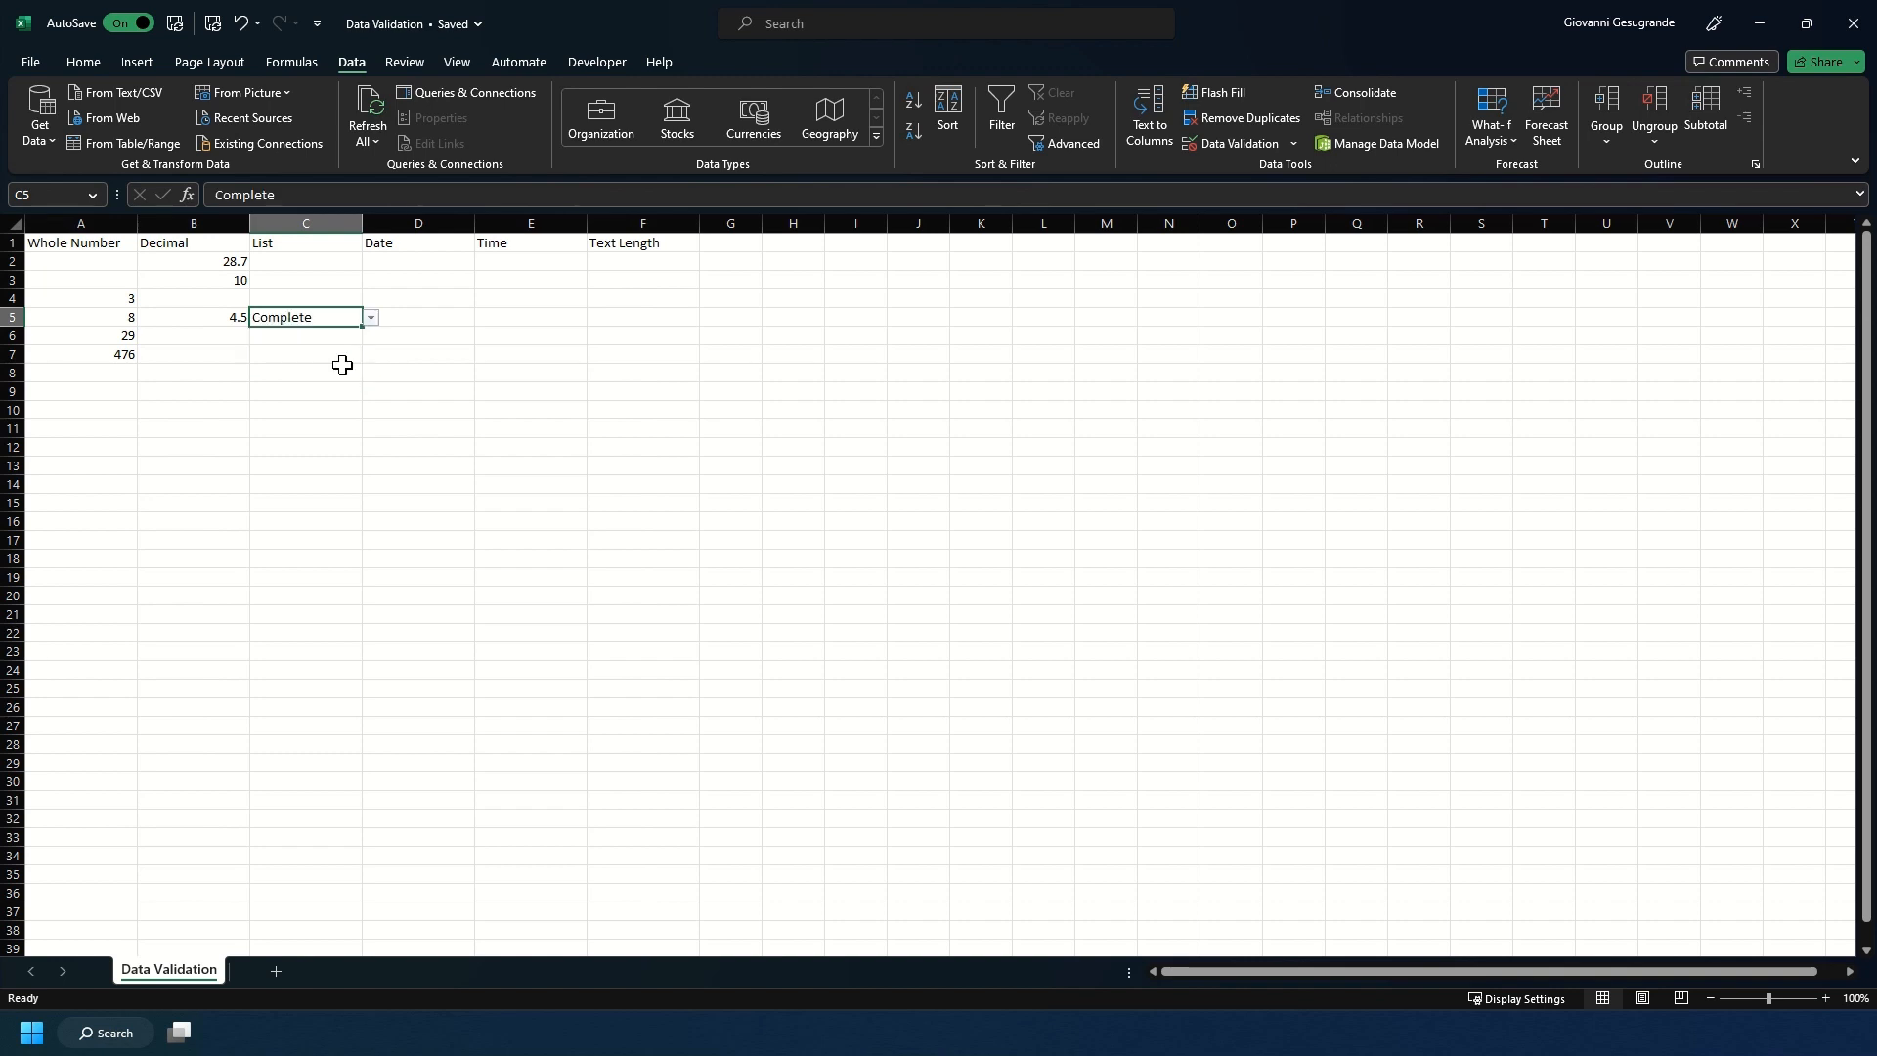
Try to enter "On Hold" in cell C3 to test the list rule, and discard the entry
{"action": "left_click", "coordinate": [324, 278]}
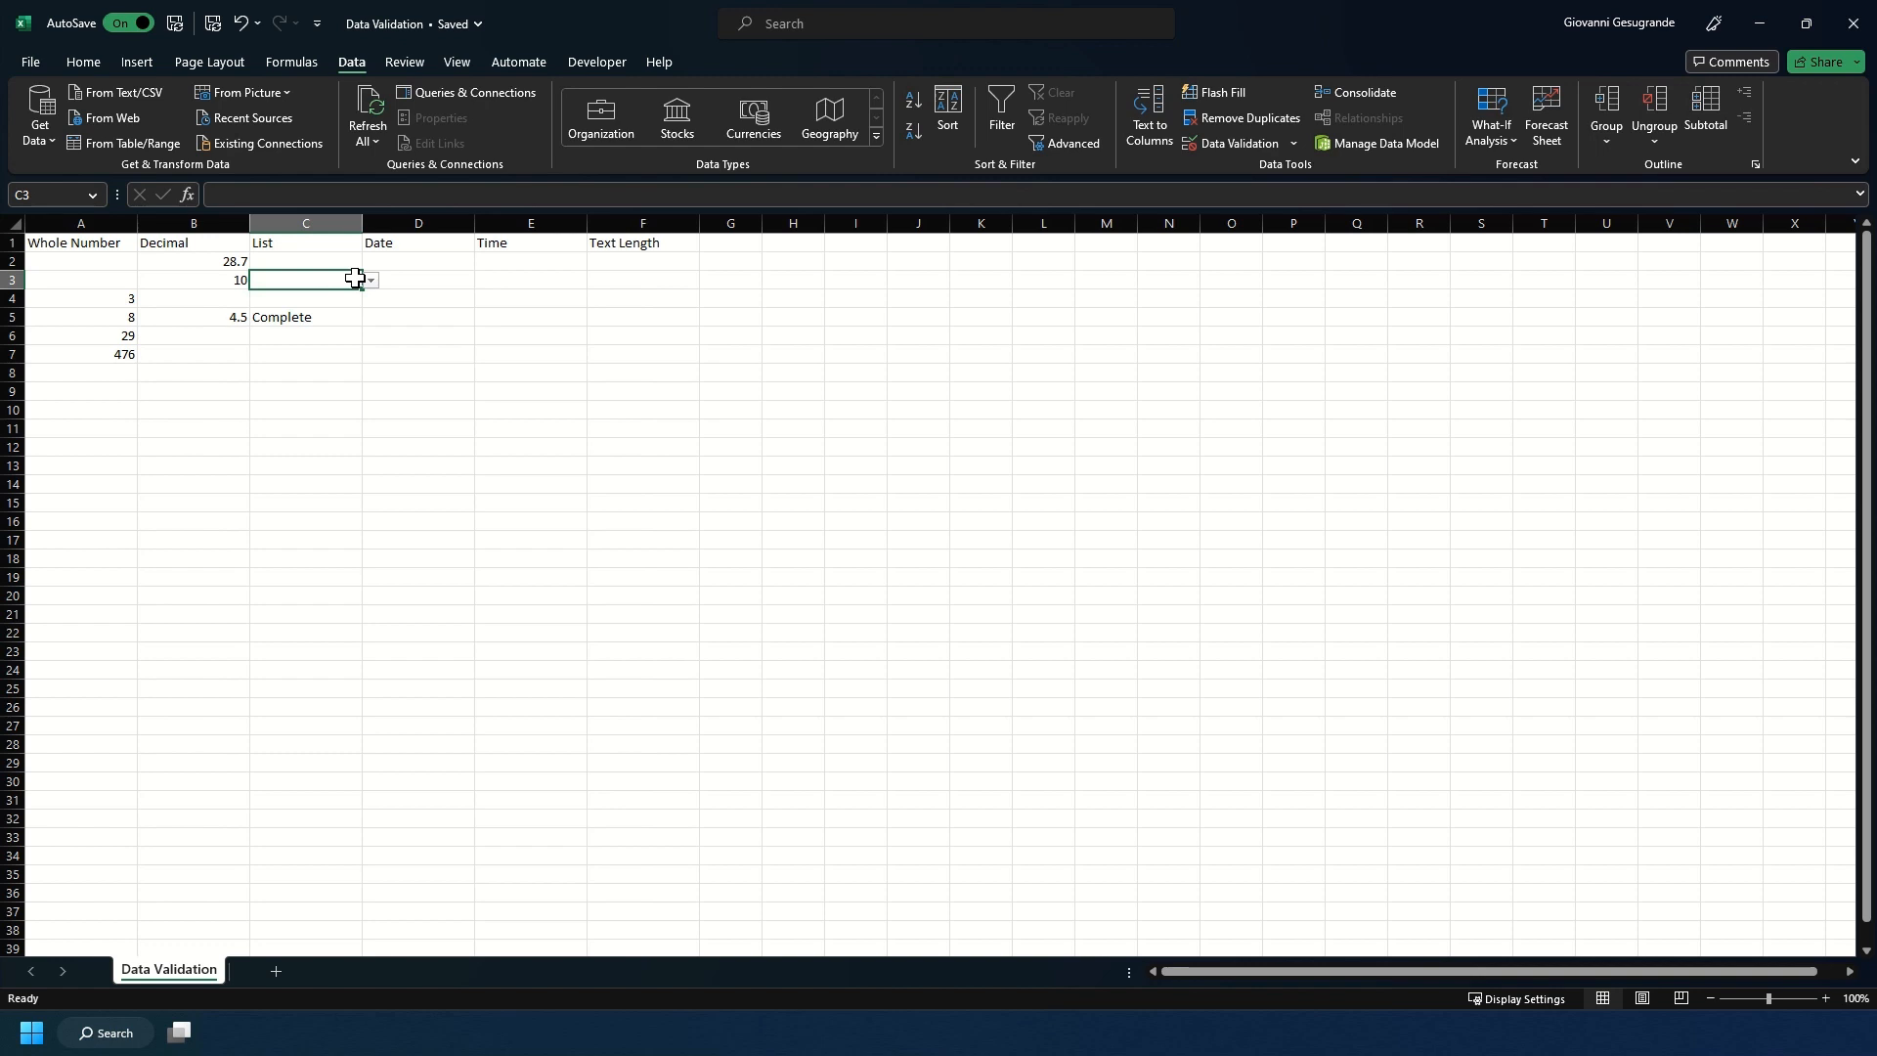
{"action": "type", "text": "C"}
{"action": "key", "text": "BackSpace"}
{"action": "key", "text": "BackSpace"}
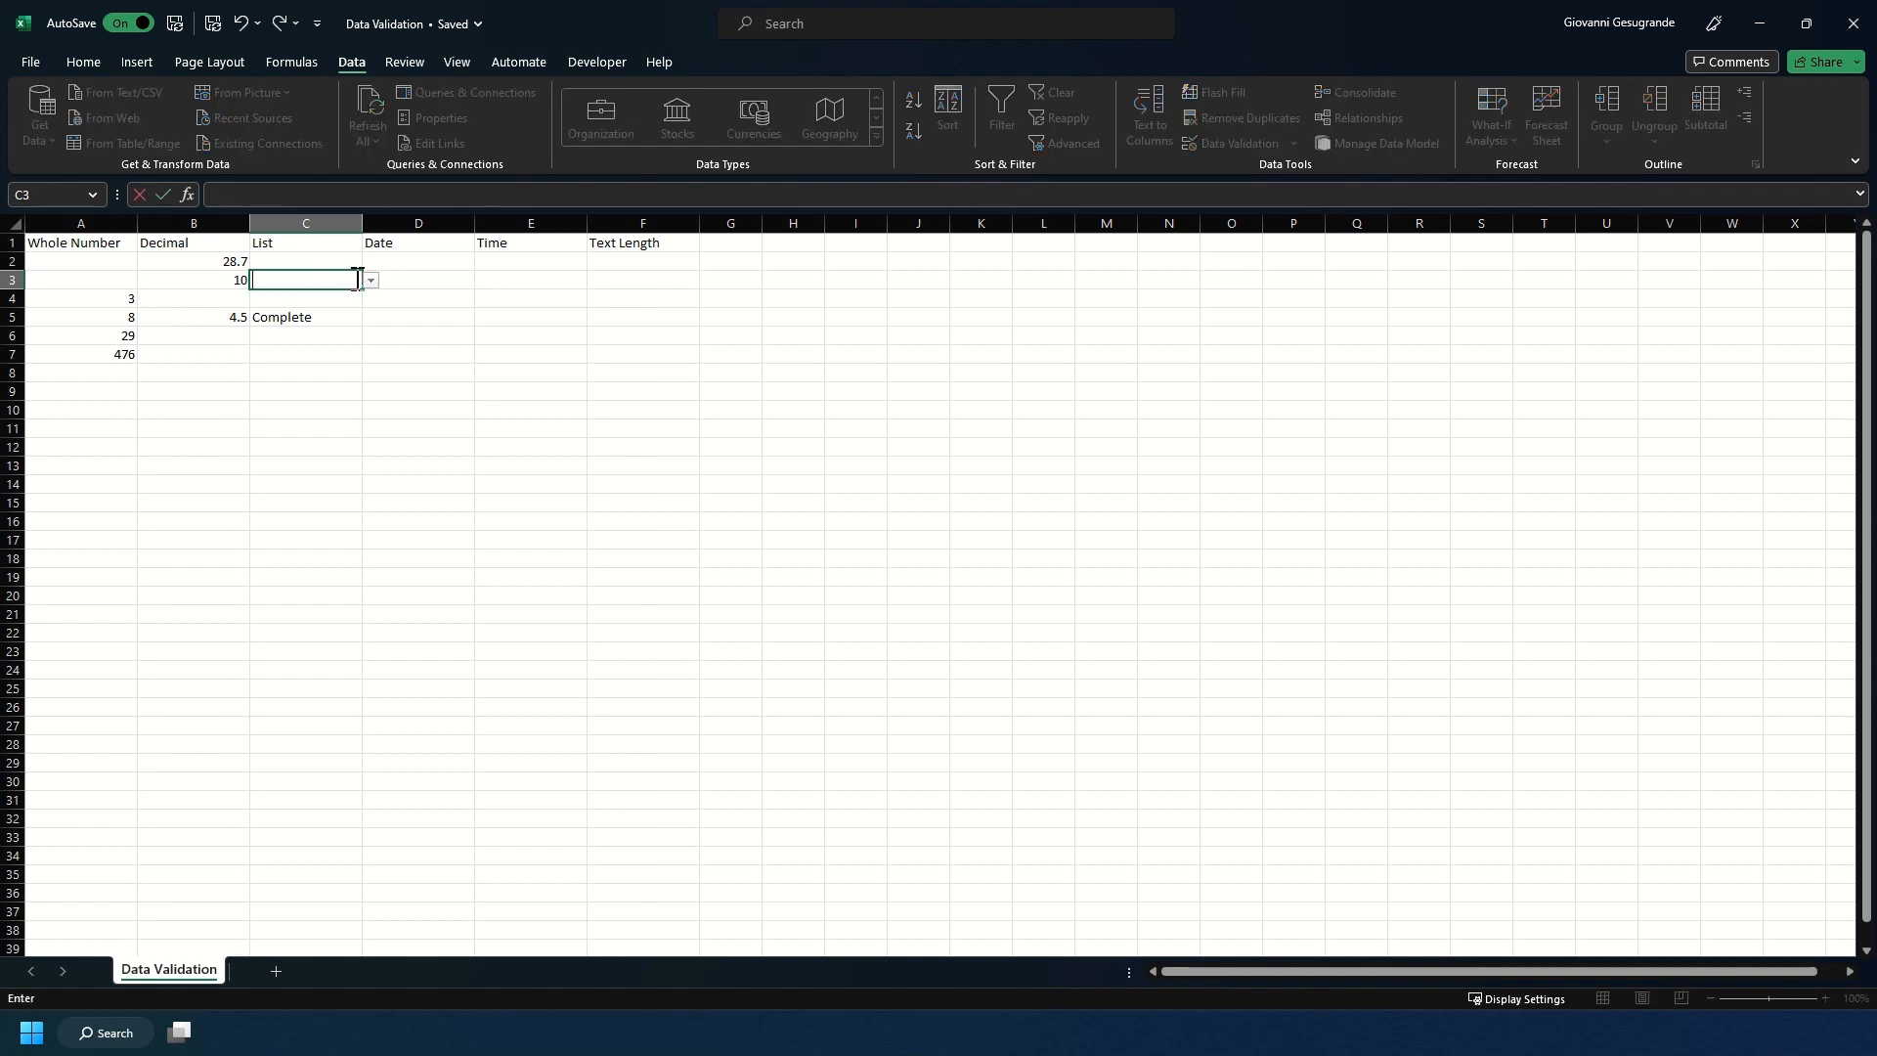
{"action": "type", "text": "On Hold"}
{"action": "key", "text": "Return"}
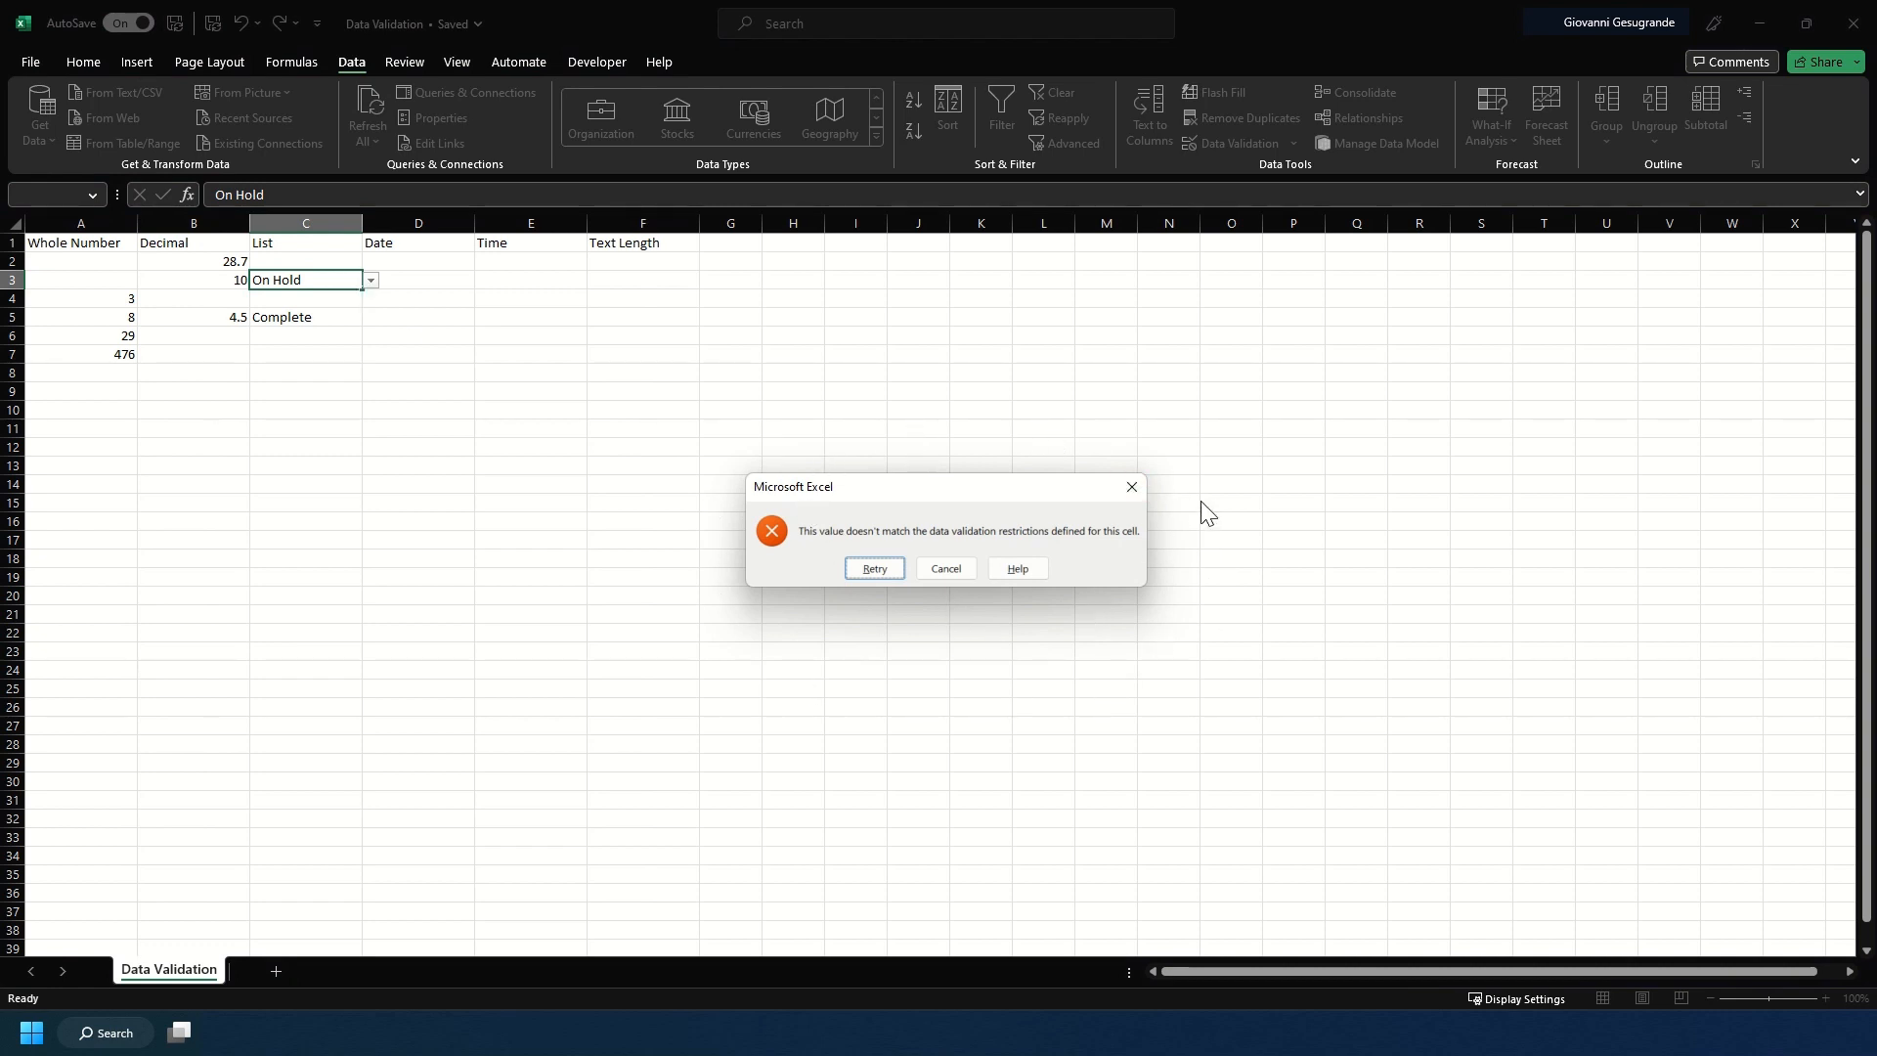
{"action": "left_click", "coordinate": [945, 568]}
Add On Hold to the end of the list source for C2:C6, and check the drop-down options in C5
{"action": "left_click_drag", "start_coordinate": [305, 261], "coordinate": [305, 336]}
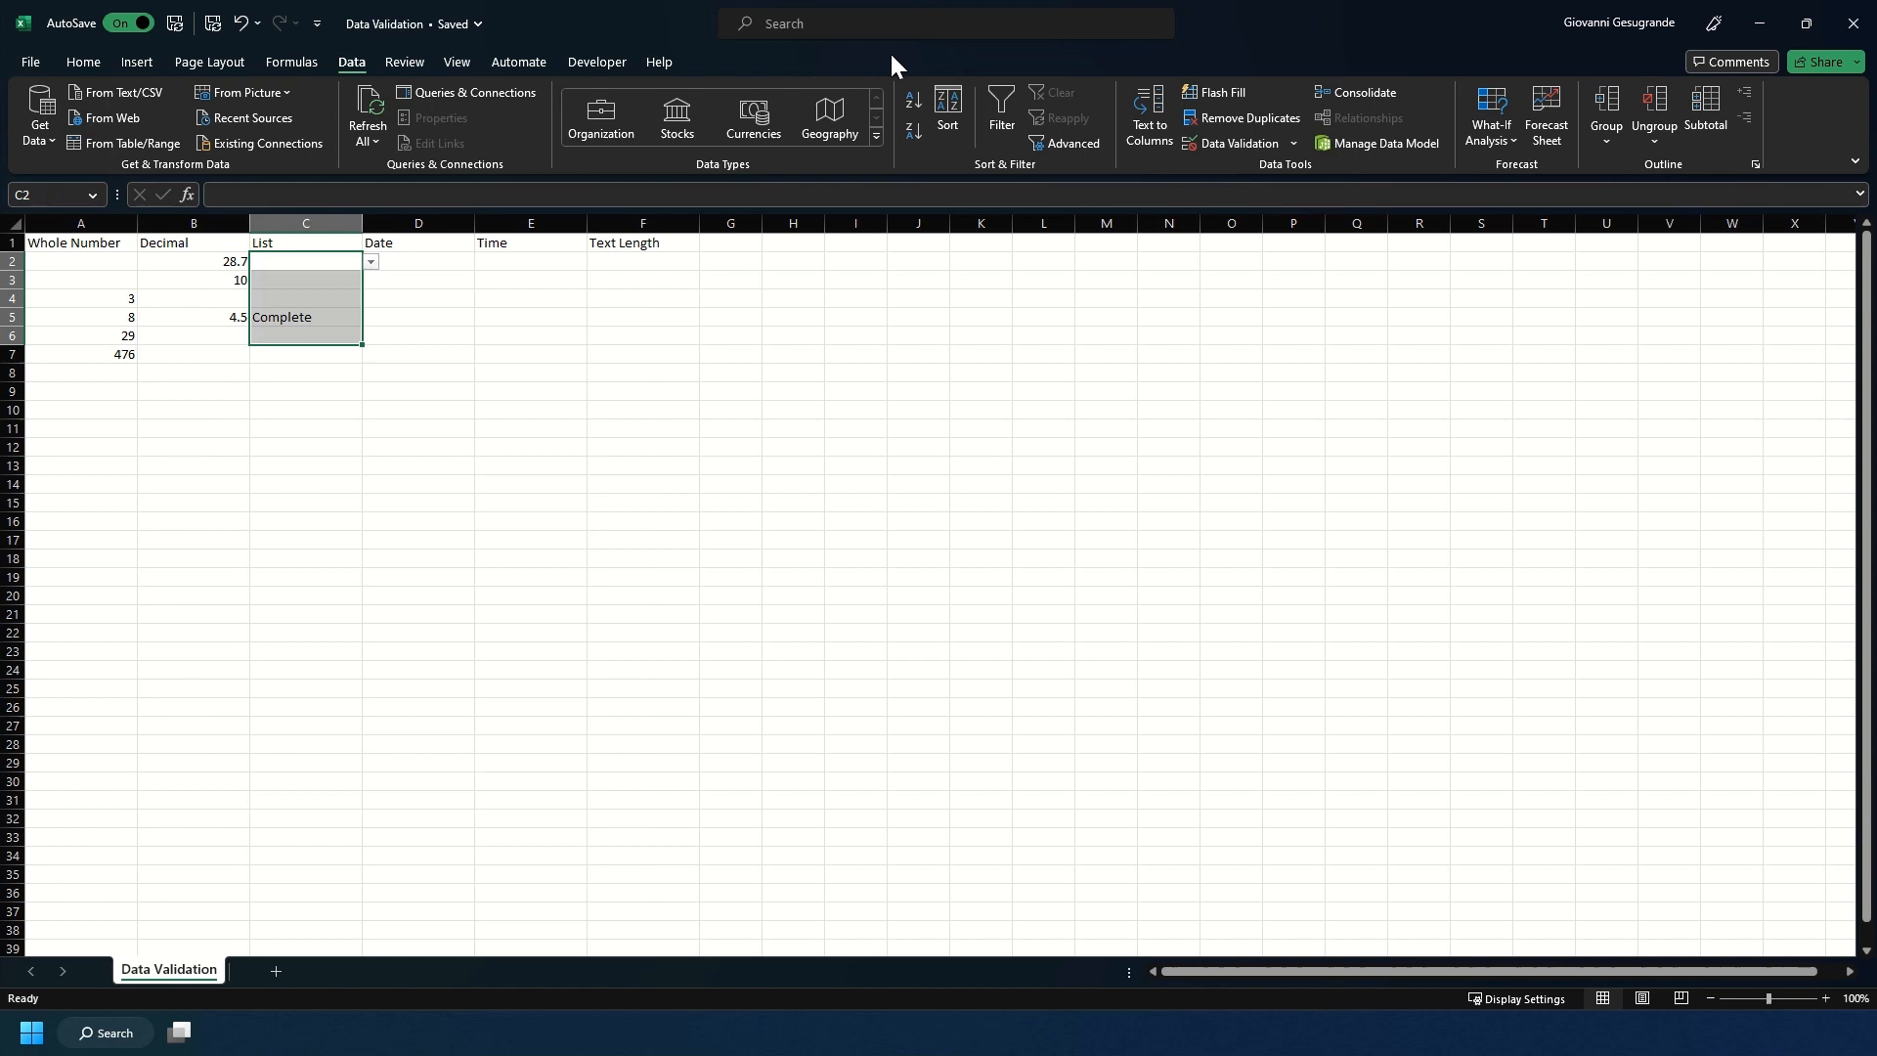
{"action": "left_click", "coordinate": [1258, 144]}
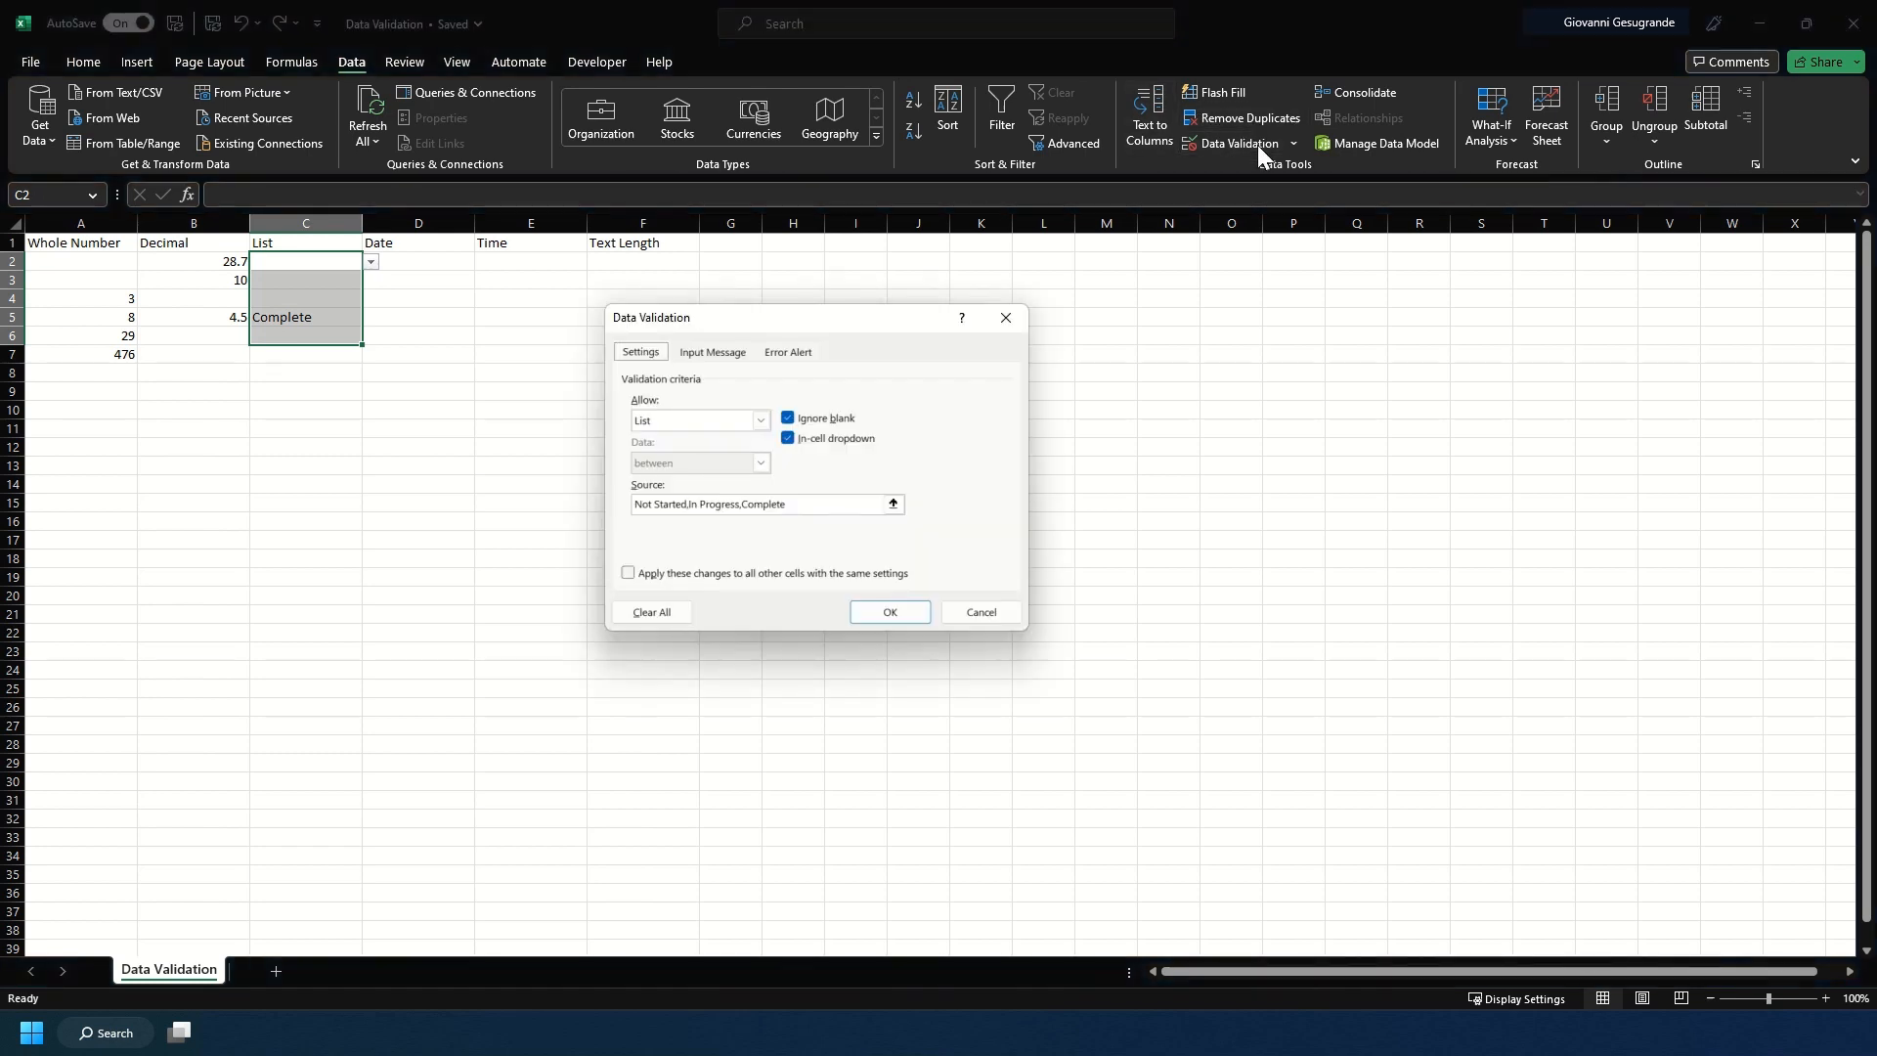
{"action": "left_click", "coordinate": [809, 505]}
{"action": "type", "text": ","}
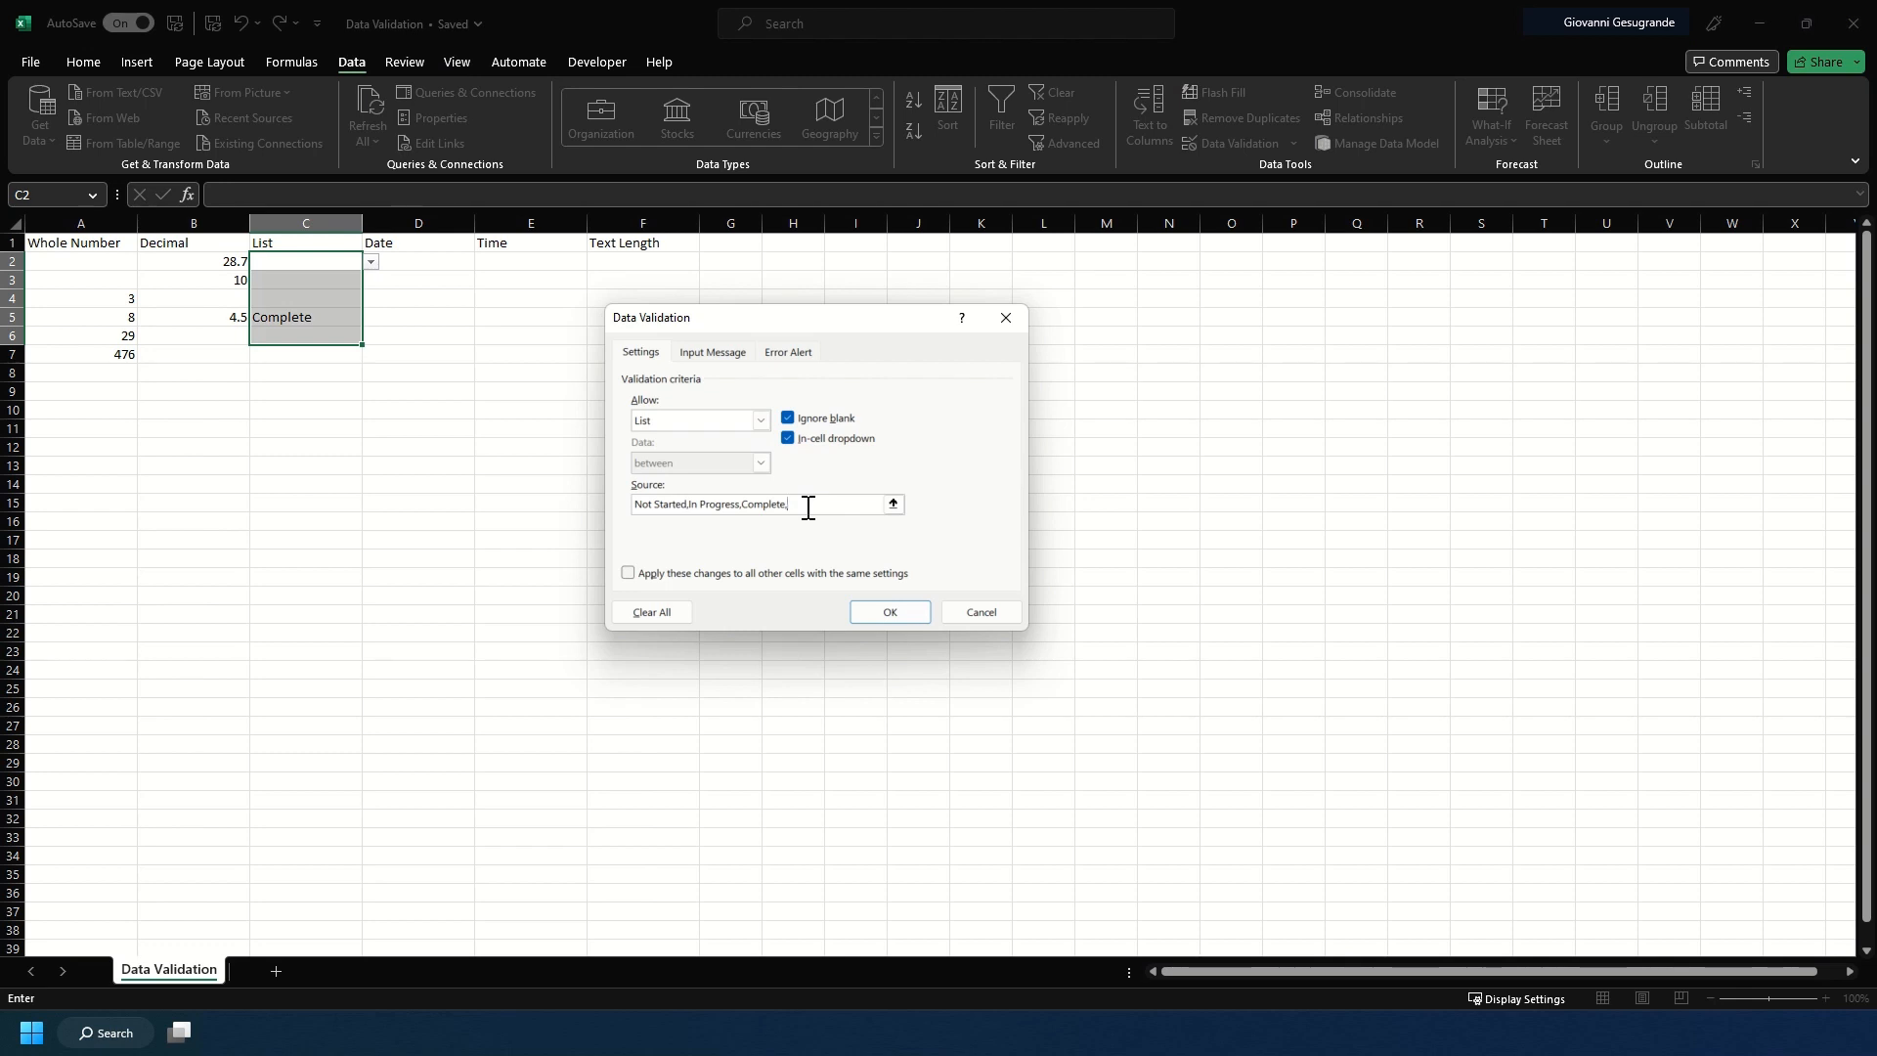
{"action": "type", "text": "On"}
{"action": "key", "text": "Return"}
{"action": "left_click", "coordinate": [324, 318]}
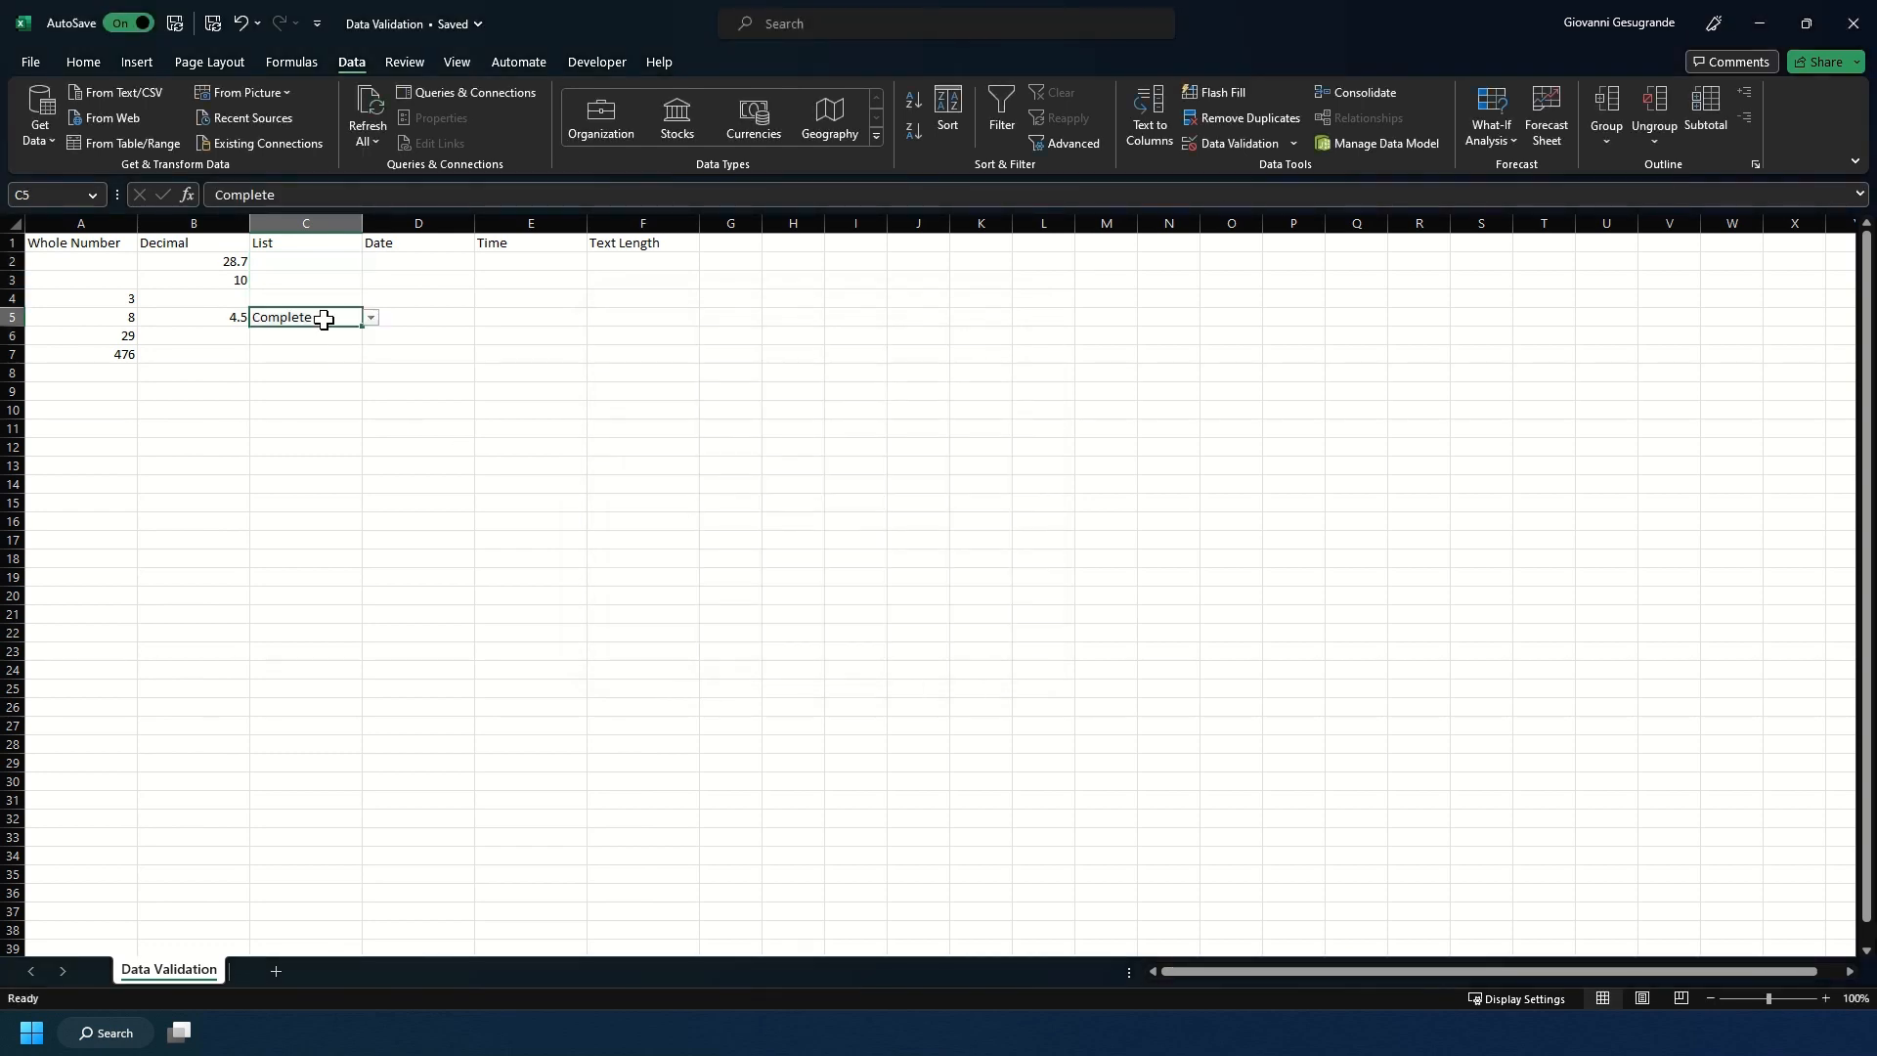
{"action": "left_click", "coordinate": [371, 319]}
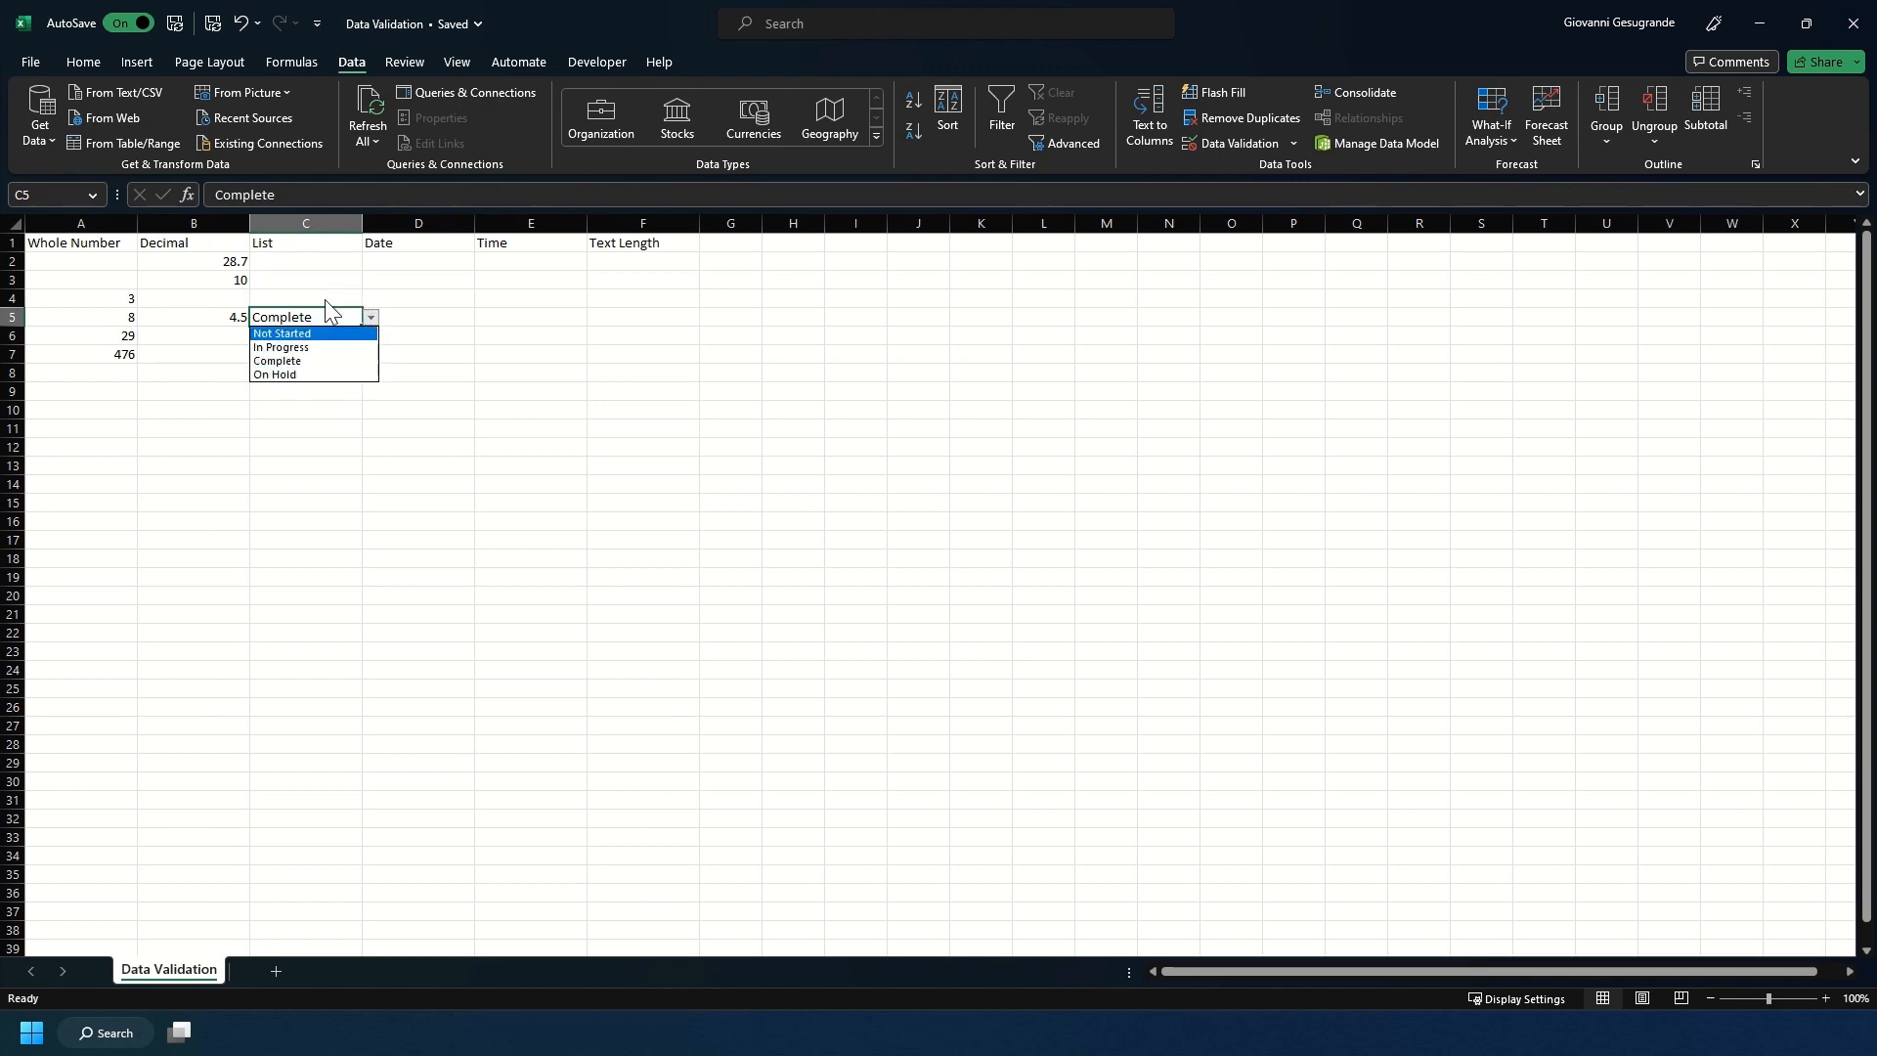
Choose On Hold in cell C3 and In Progress in cell C2 from their drop-down lists
{"action": "left_click", "coordinate": [303, 278]}
{"action": "left_click", "coordinate": [303, 277]}
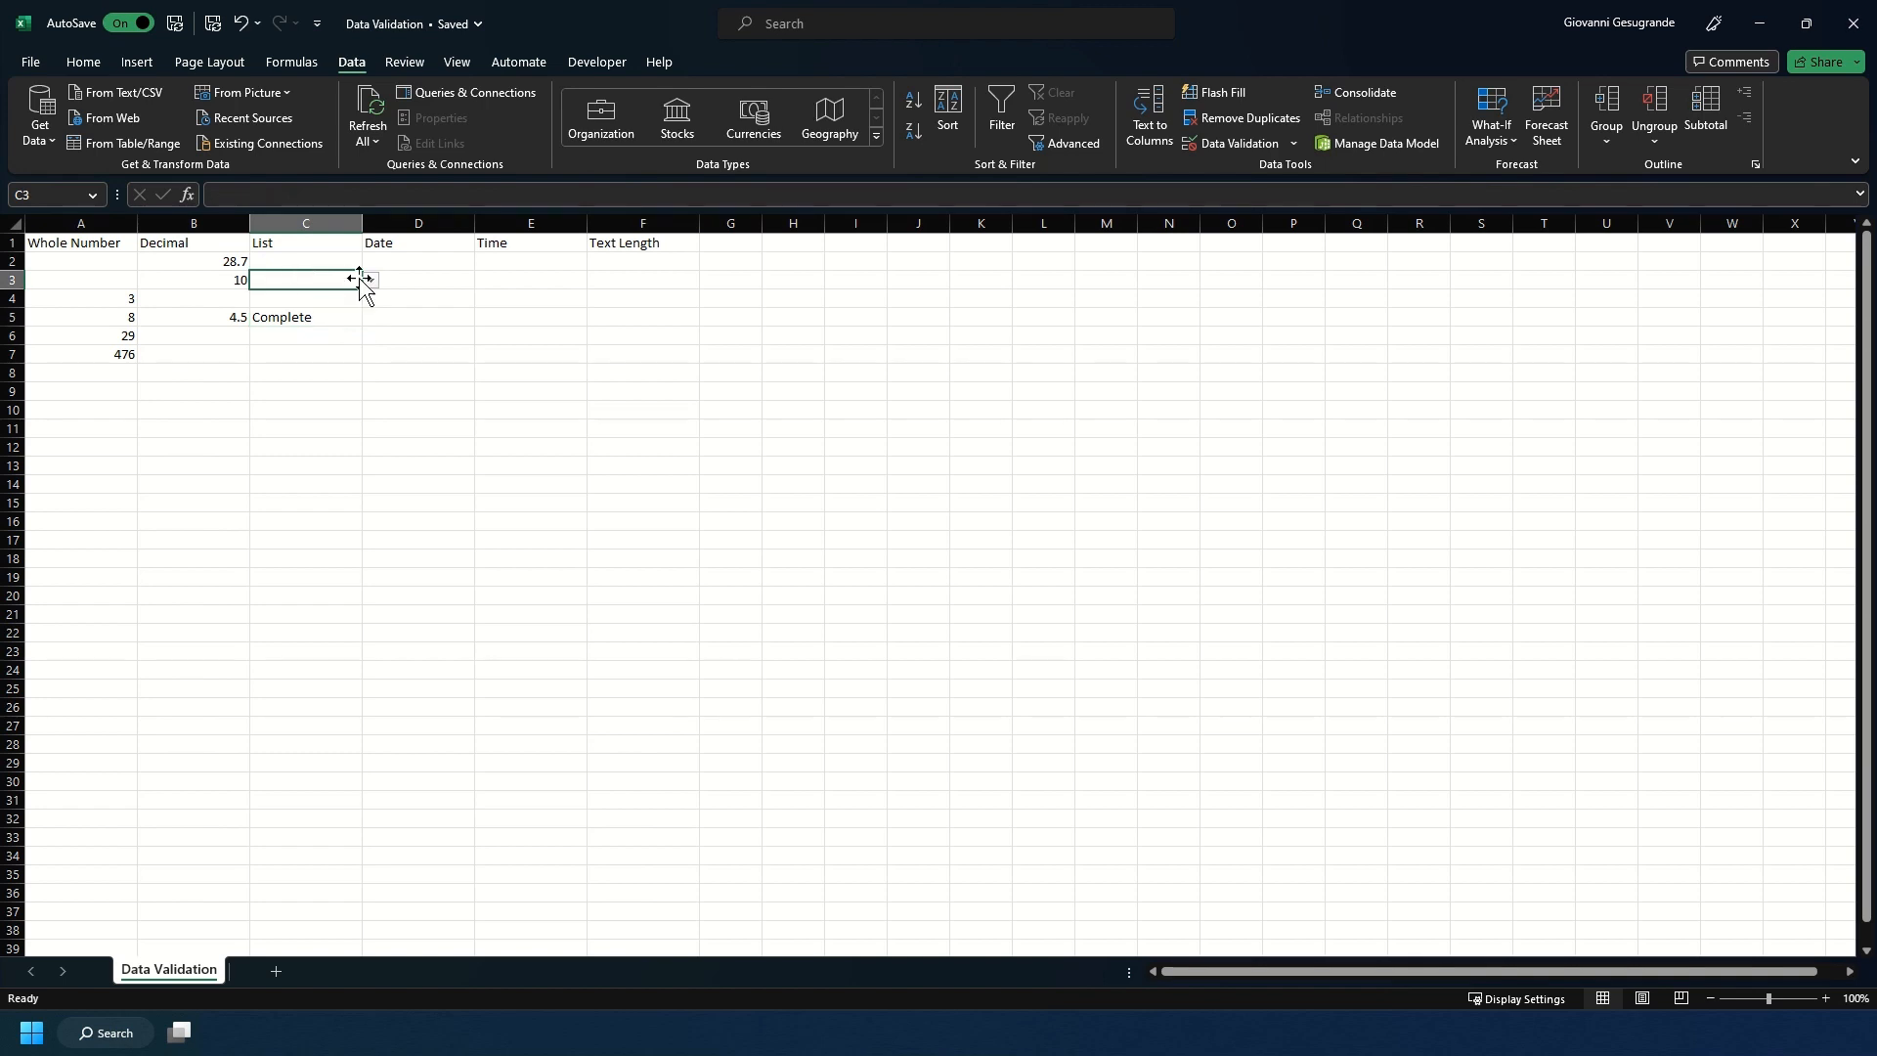
{"action": "left_click", "coordinate": [370, 281]}
{"action": "left_click", "coordinate": [348, 337]}
{"action": "left_click", "coordinate": [337, 261]}
{"action": "left_click", "coordinate": [371, 262]}
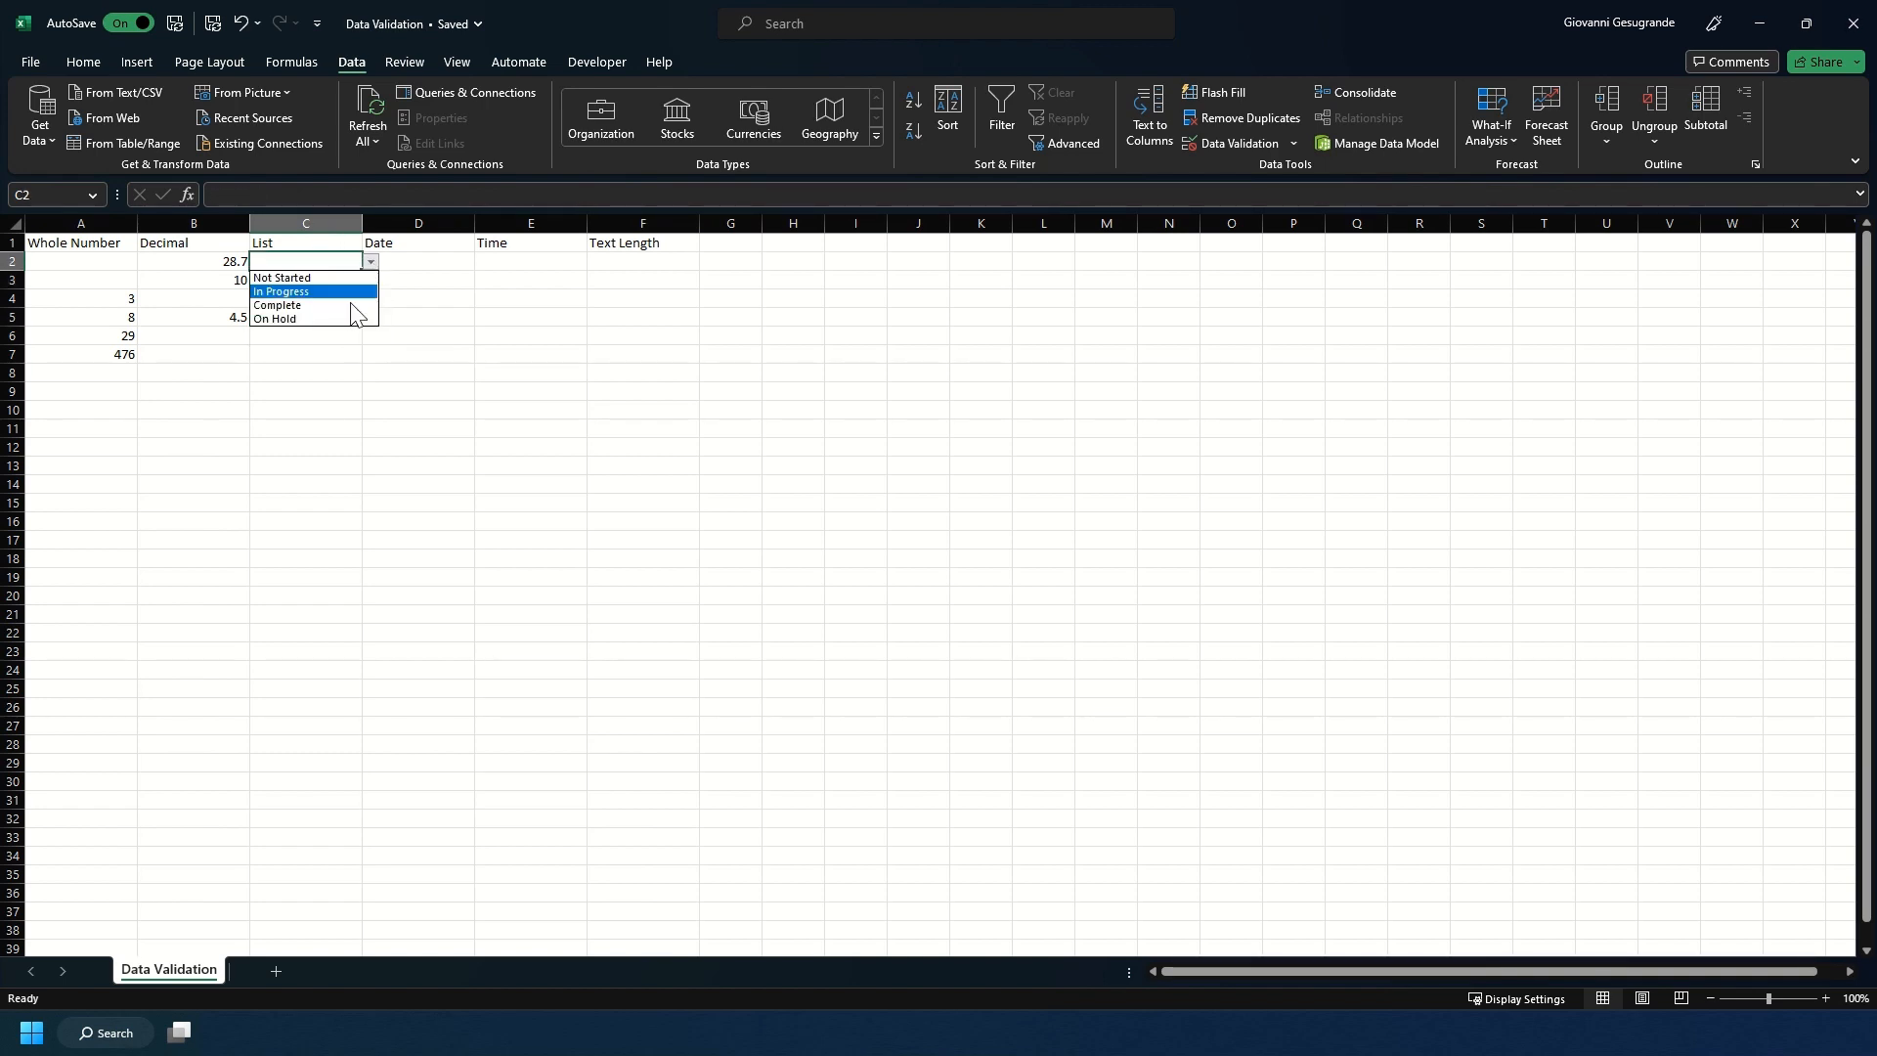
{"action": "left_click", "coordinate": [340, 291]}
{"action": "left_click", "coordinate": [496, 518]}
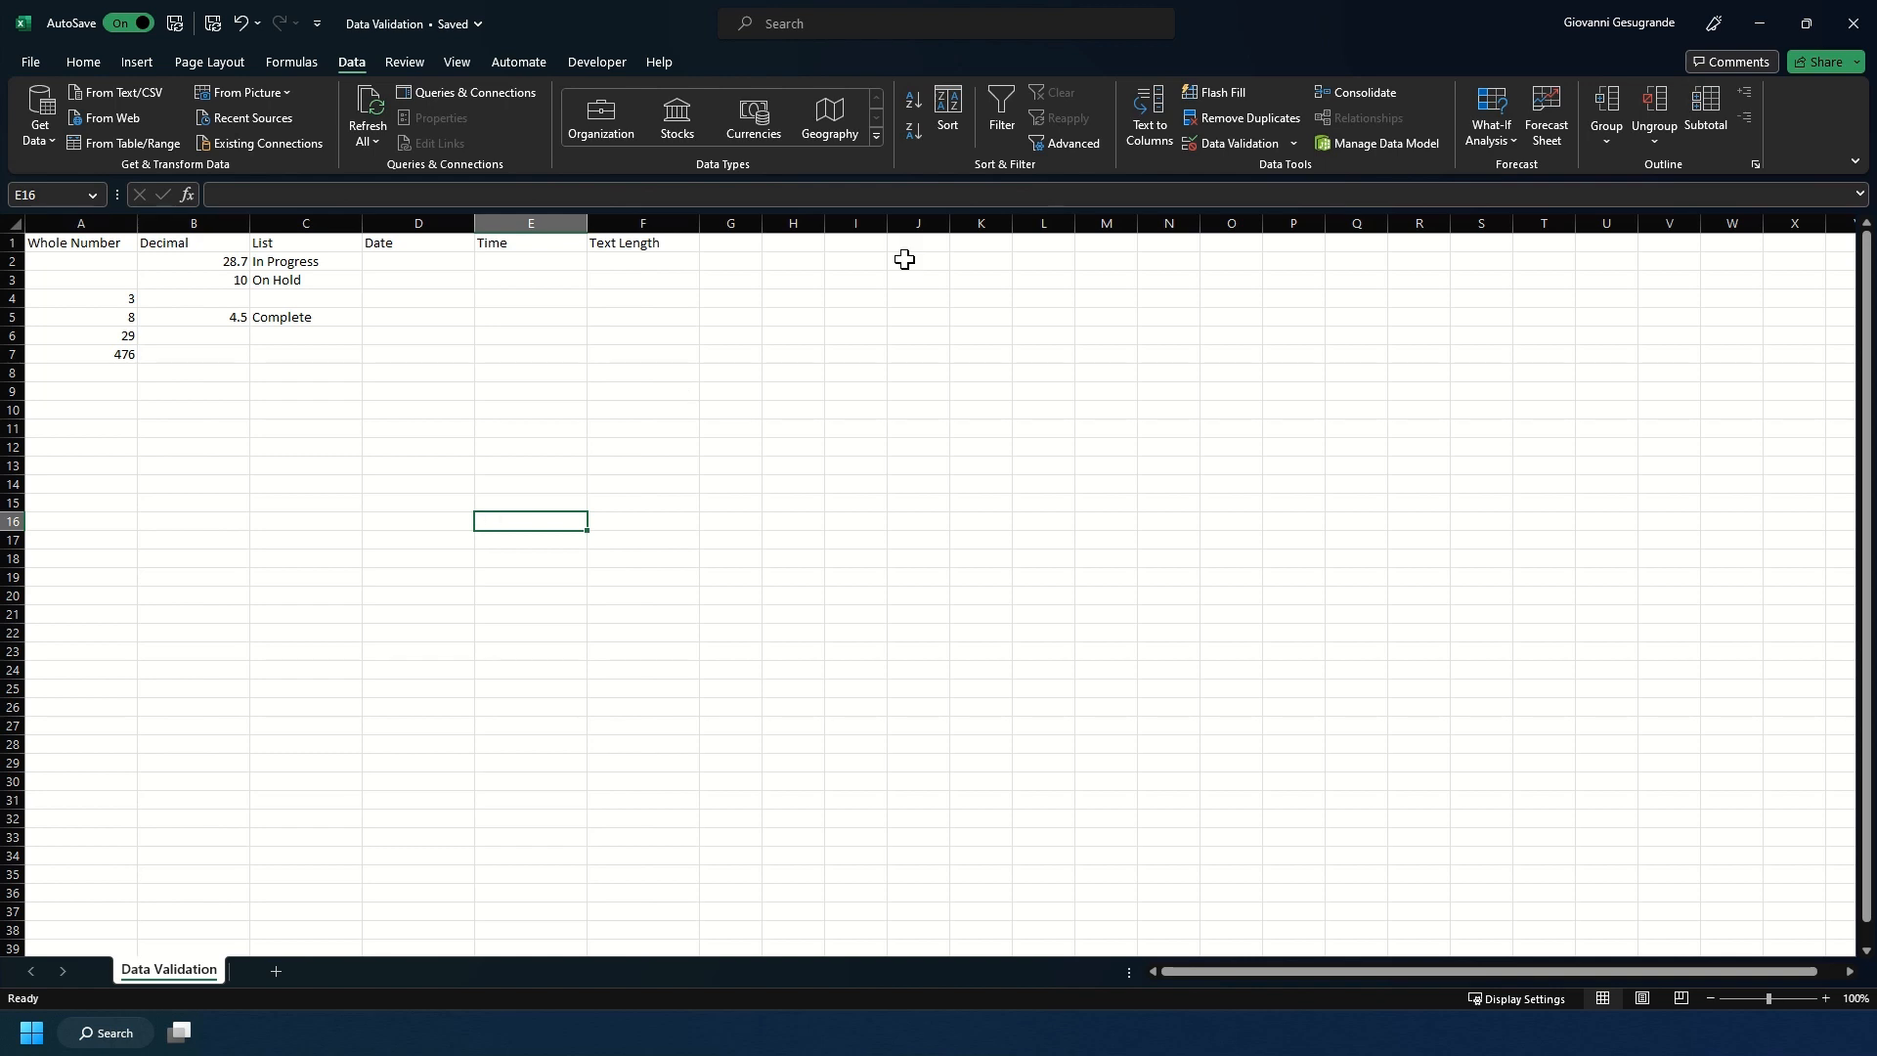
{"action": "left_click", "coordinate": [882, 281]}
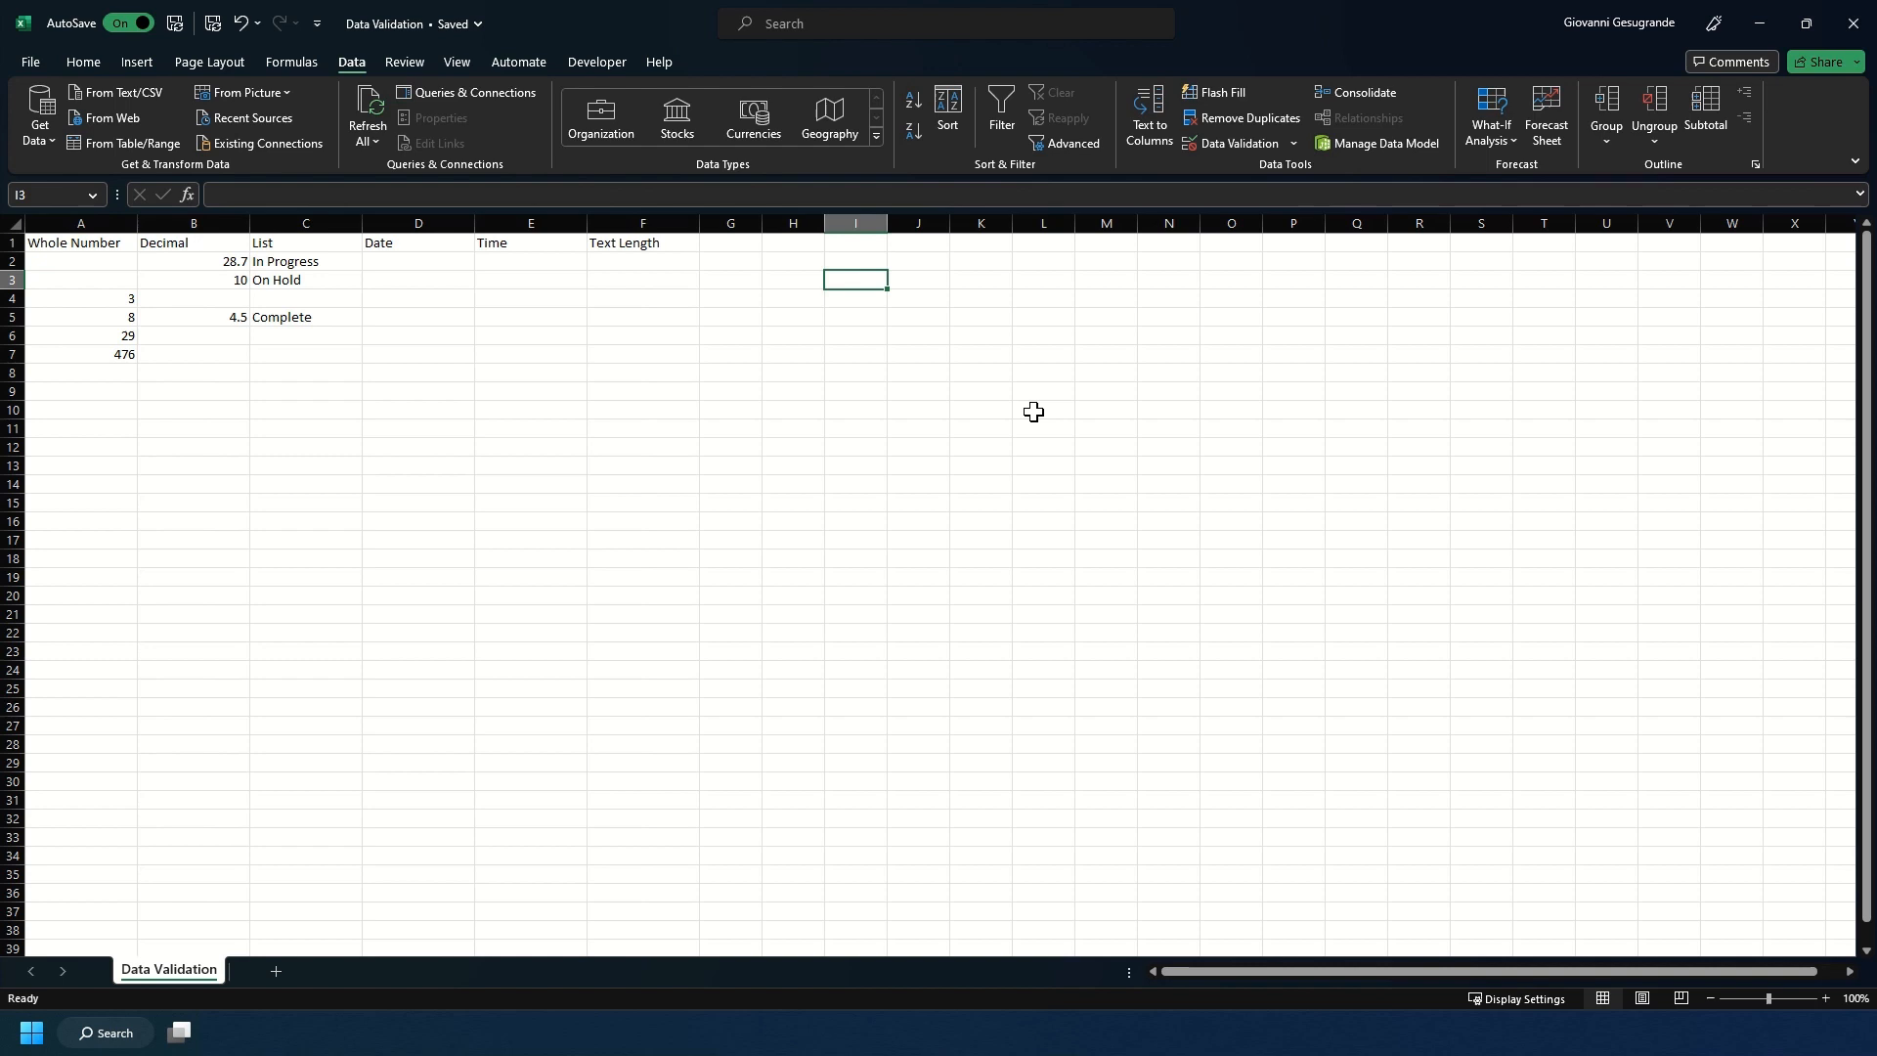
Enter the status options Not Started, In Progress, Completed and On Hold in cells I3 to I6
{"action": "type", "text": "Not "}
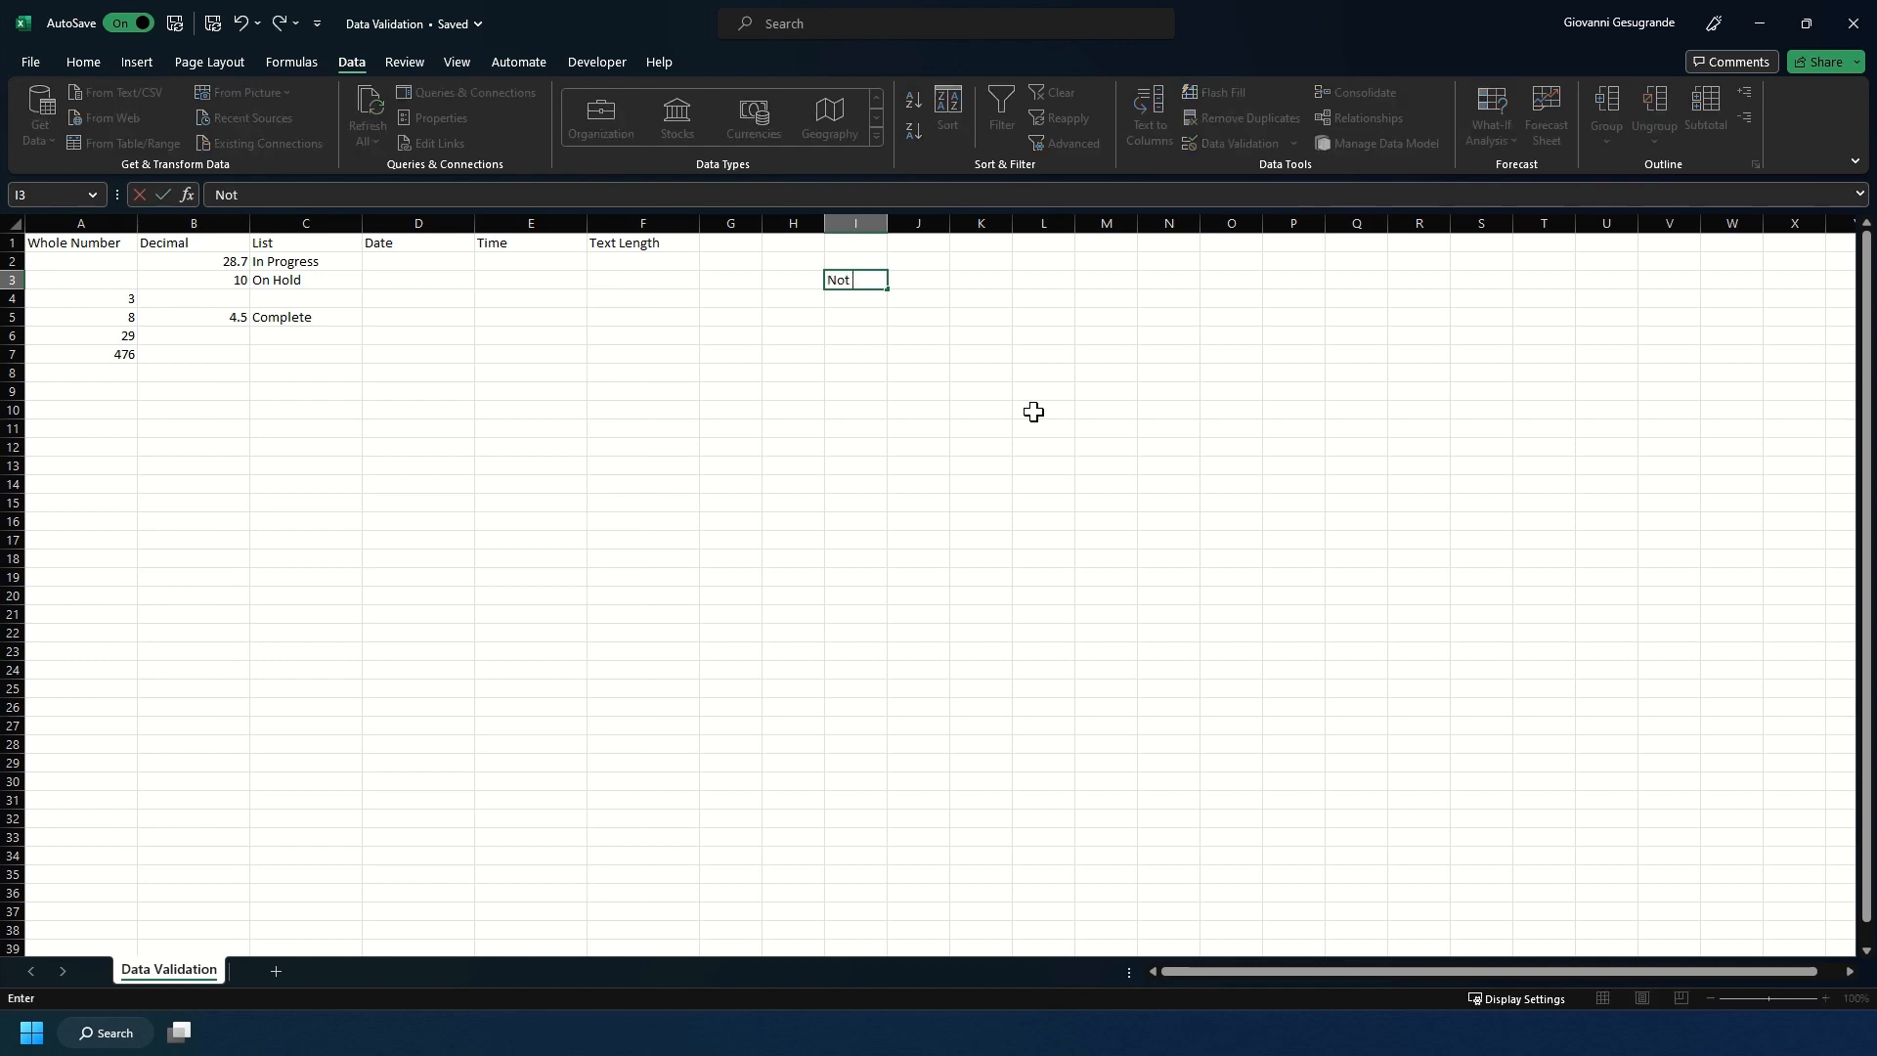
{"action": "type", "text": "Started"}
{"action": "key", "text": "Return"}
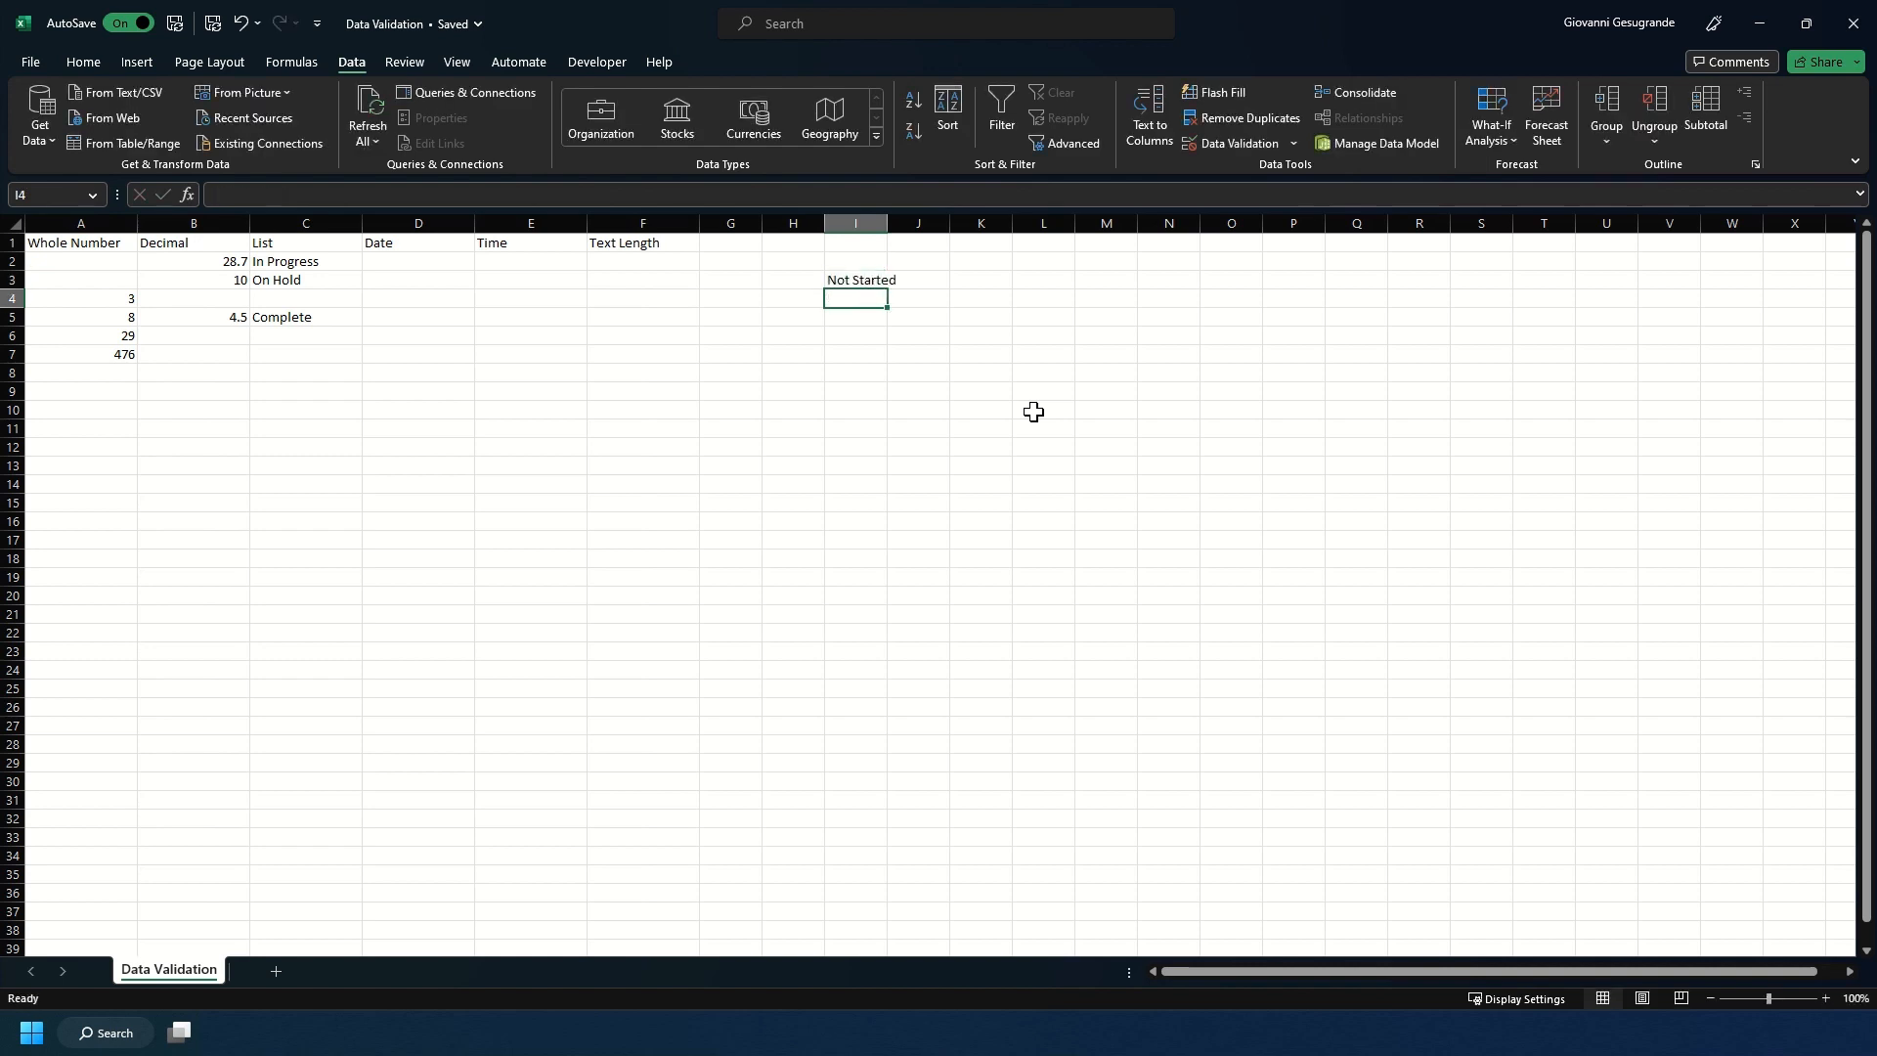
{"action": "type", "text": "In Progress"}
{"action": "key", "text": "Return"}
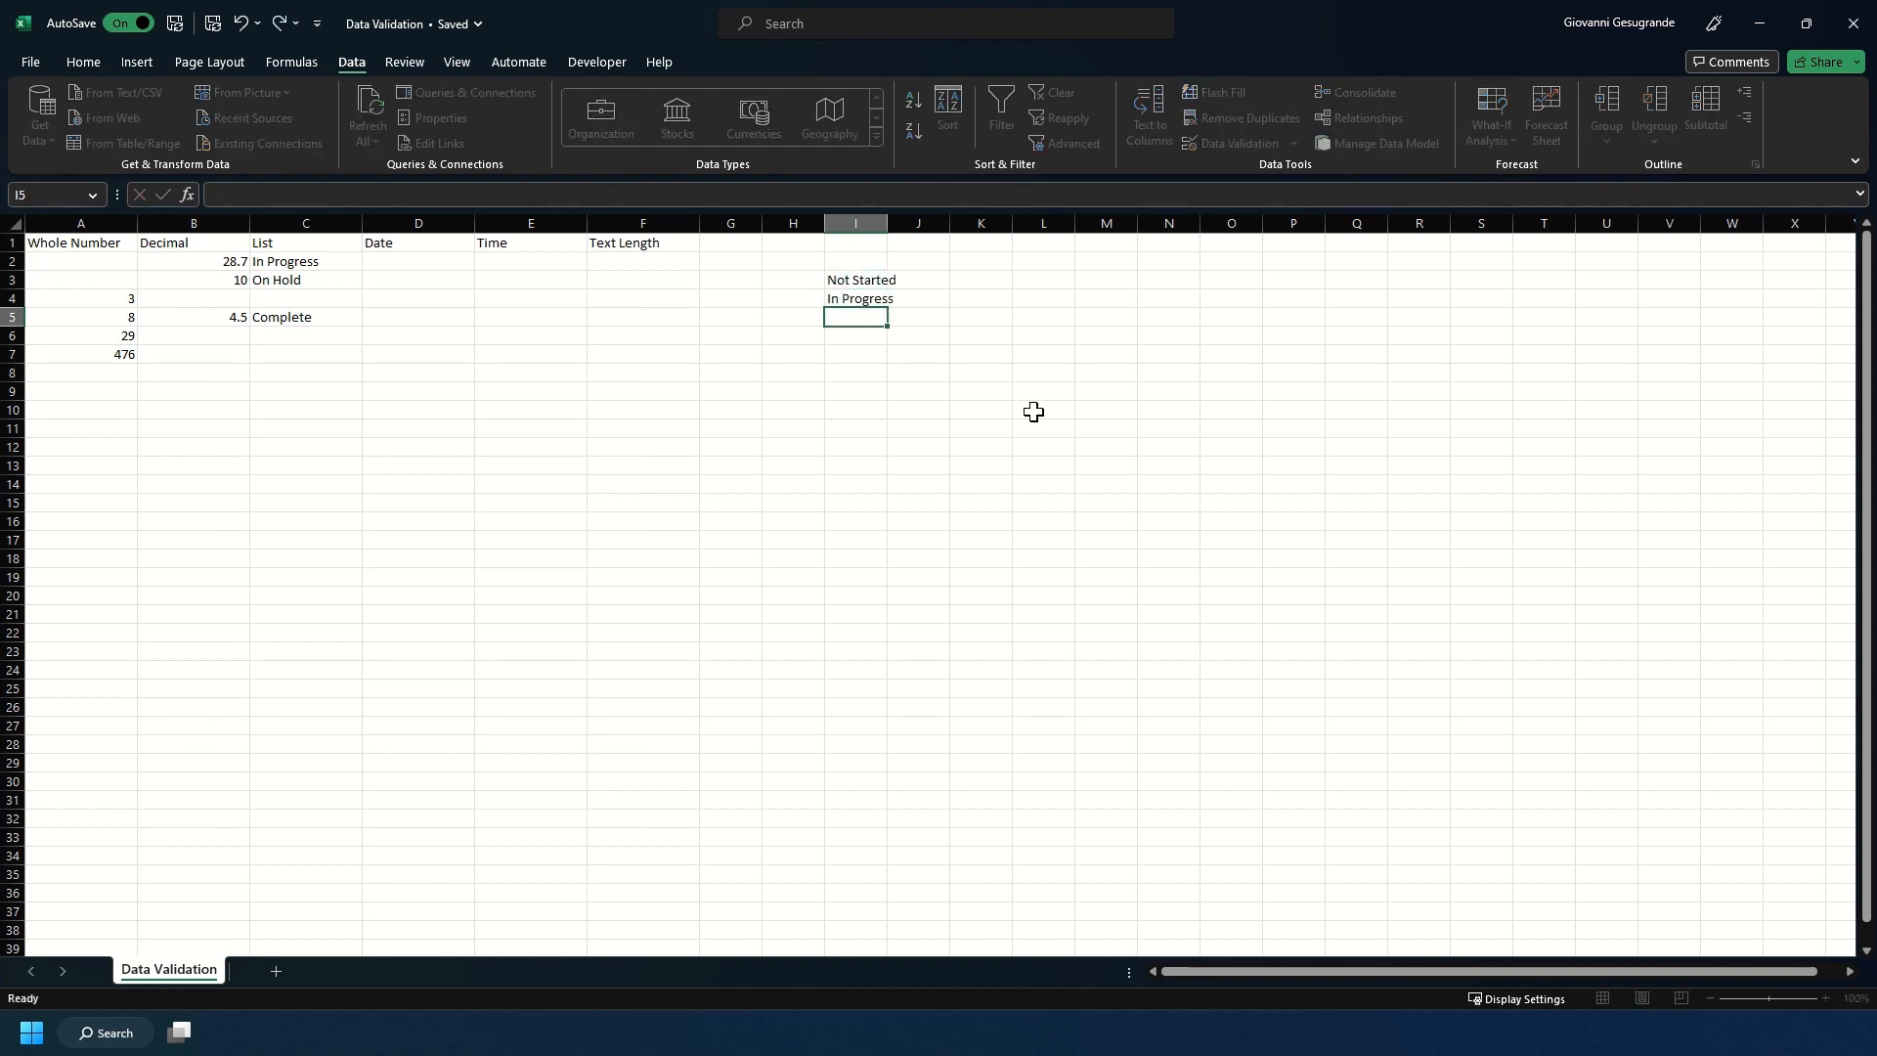
{"action": "type", "text": "Completed"}
{"action": "key", "text": "Return"}
{"action": "type", "text": "On Hold"}
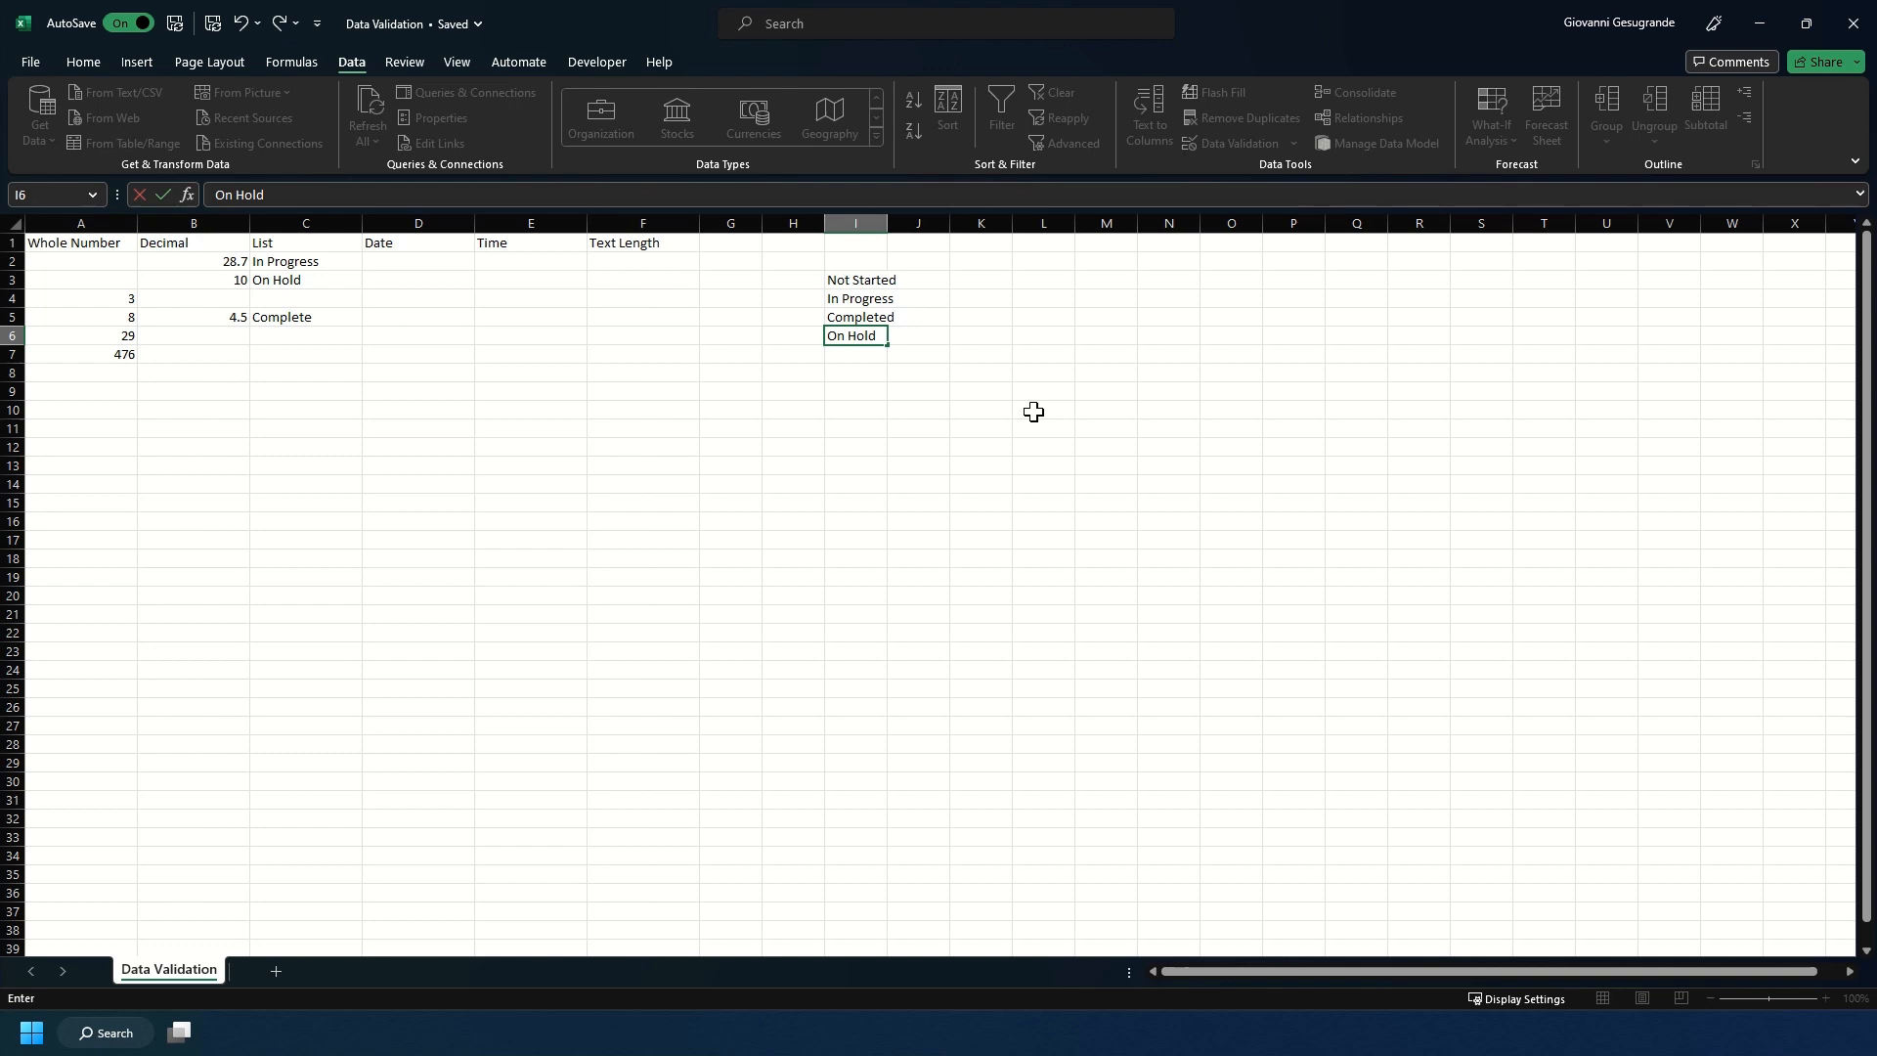
{"action": "key", "text": "Return"}
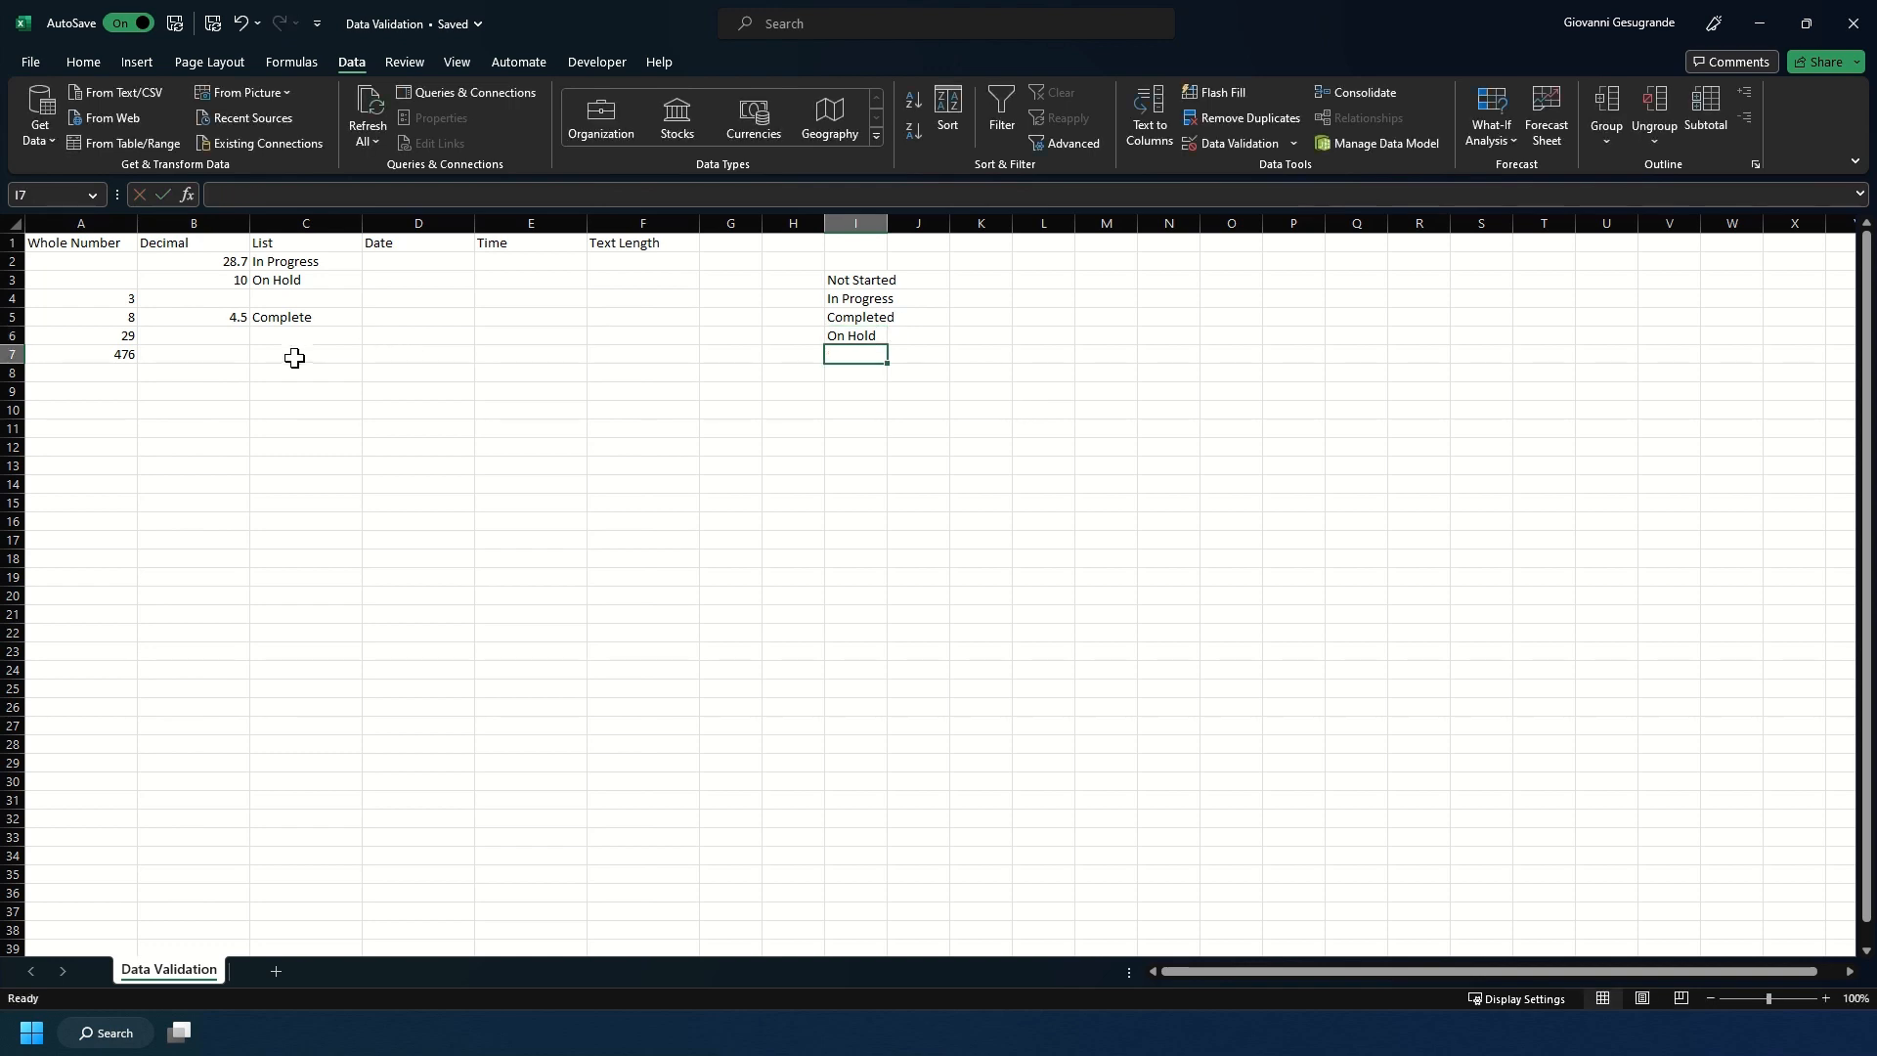
Apply a List data validation rule to C7:C11 using the range =$I$3:$I$6 as its source
{"action": "left_click_drag", "start_coordinate": [294, 358], "coordinate": [294, 428]}
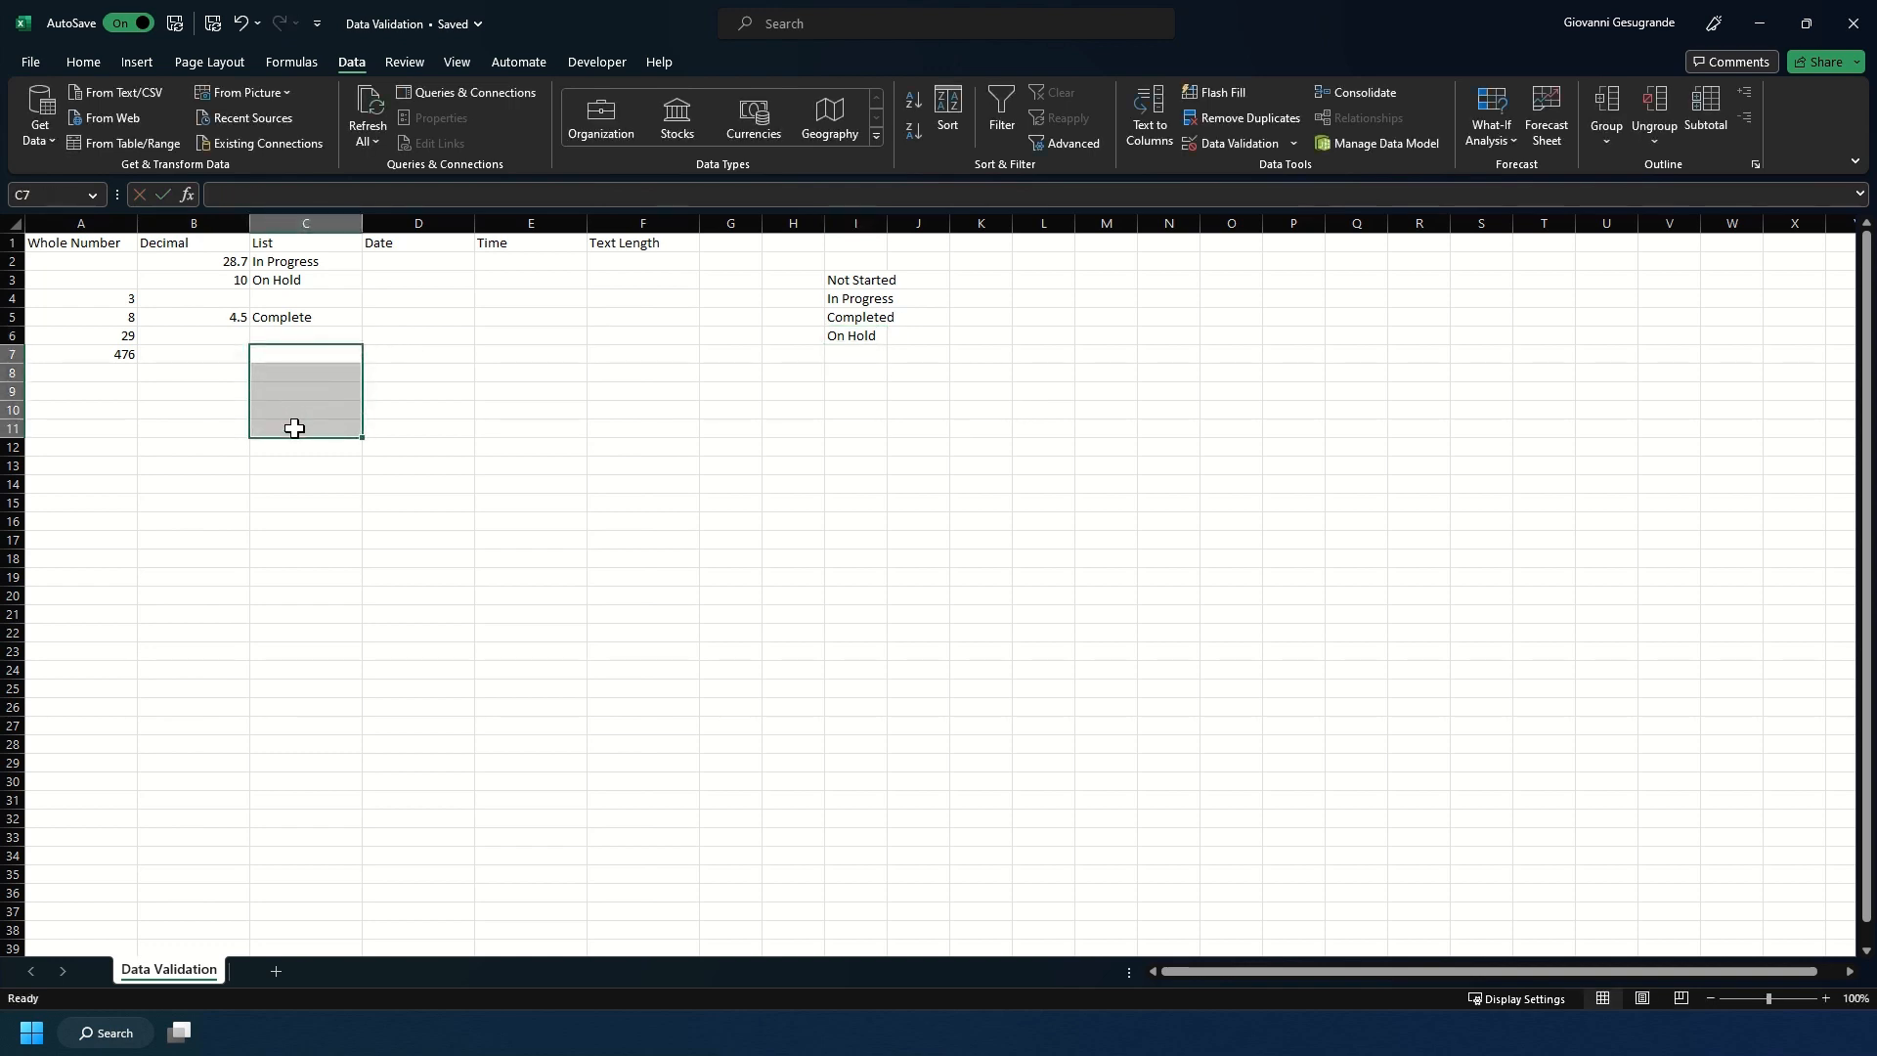
{"action": "left_click", "coordinate": [1238, 144]}
{"action": "left_click", "coordinate": [761, 420]}
{"action": "left_click", "coordinate": [682, 488]}
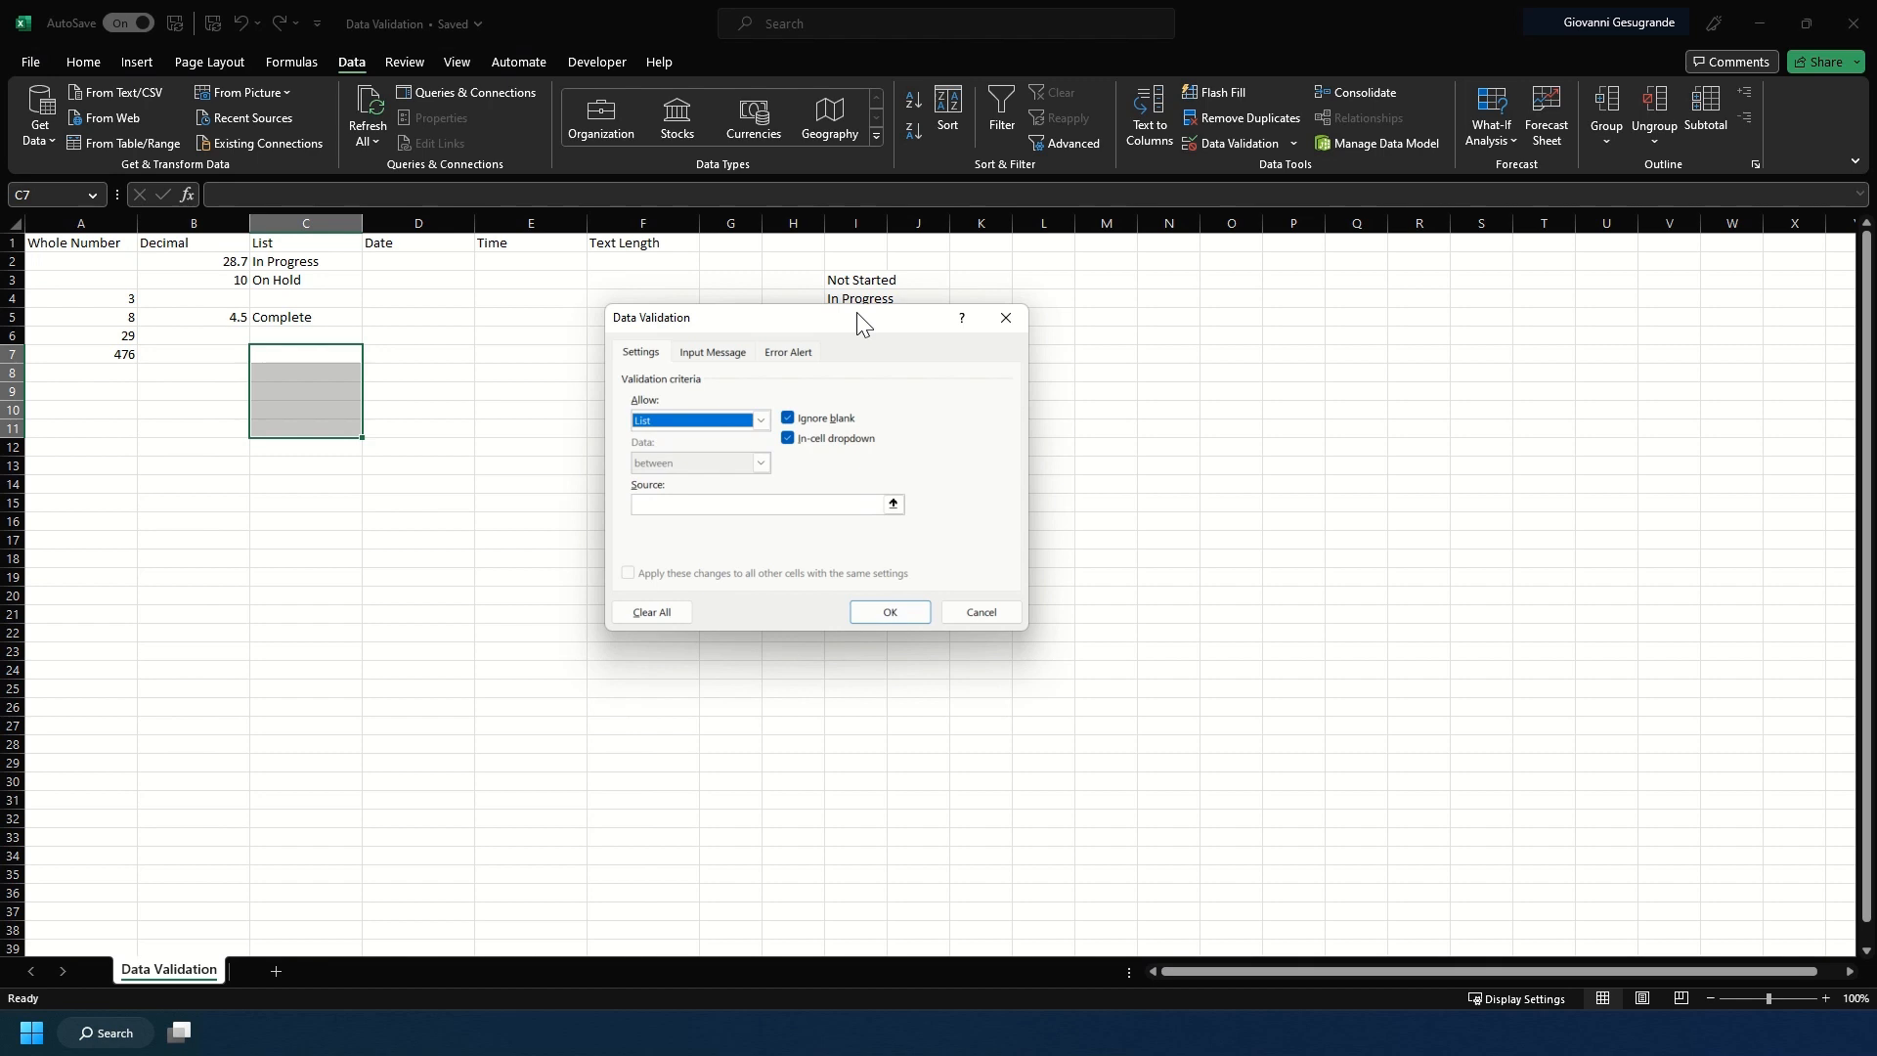
{"action": "left_click", "coordinate": [884, 505]}
{"action": "left_click", "coordinate": [894, 505]}
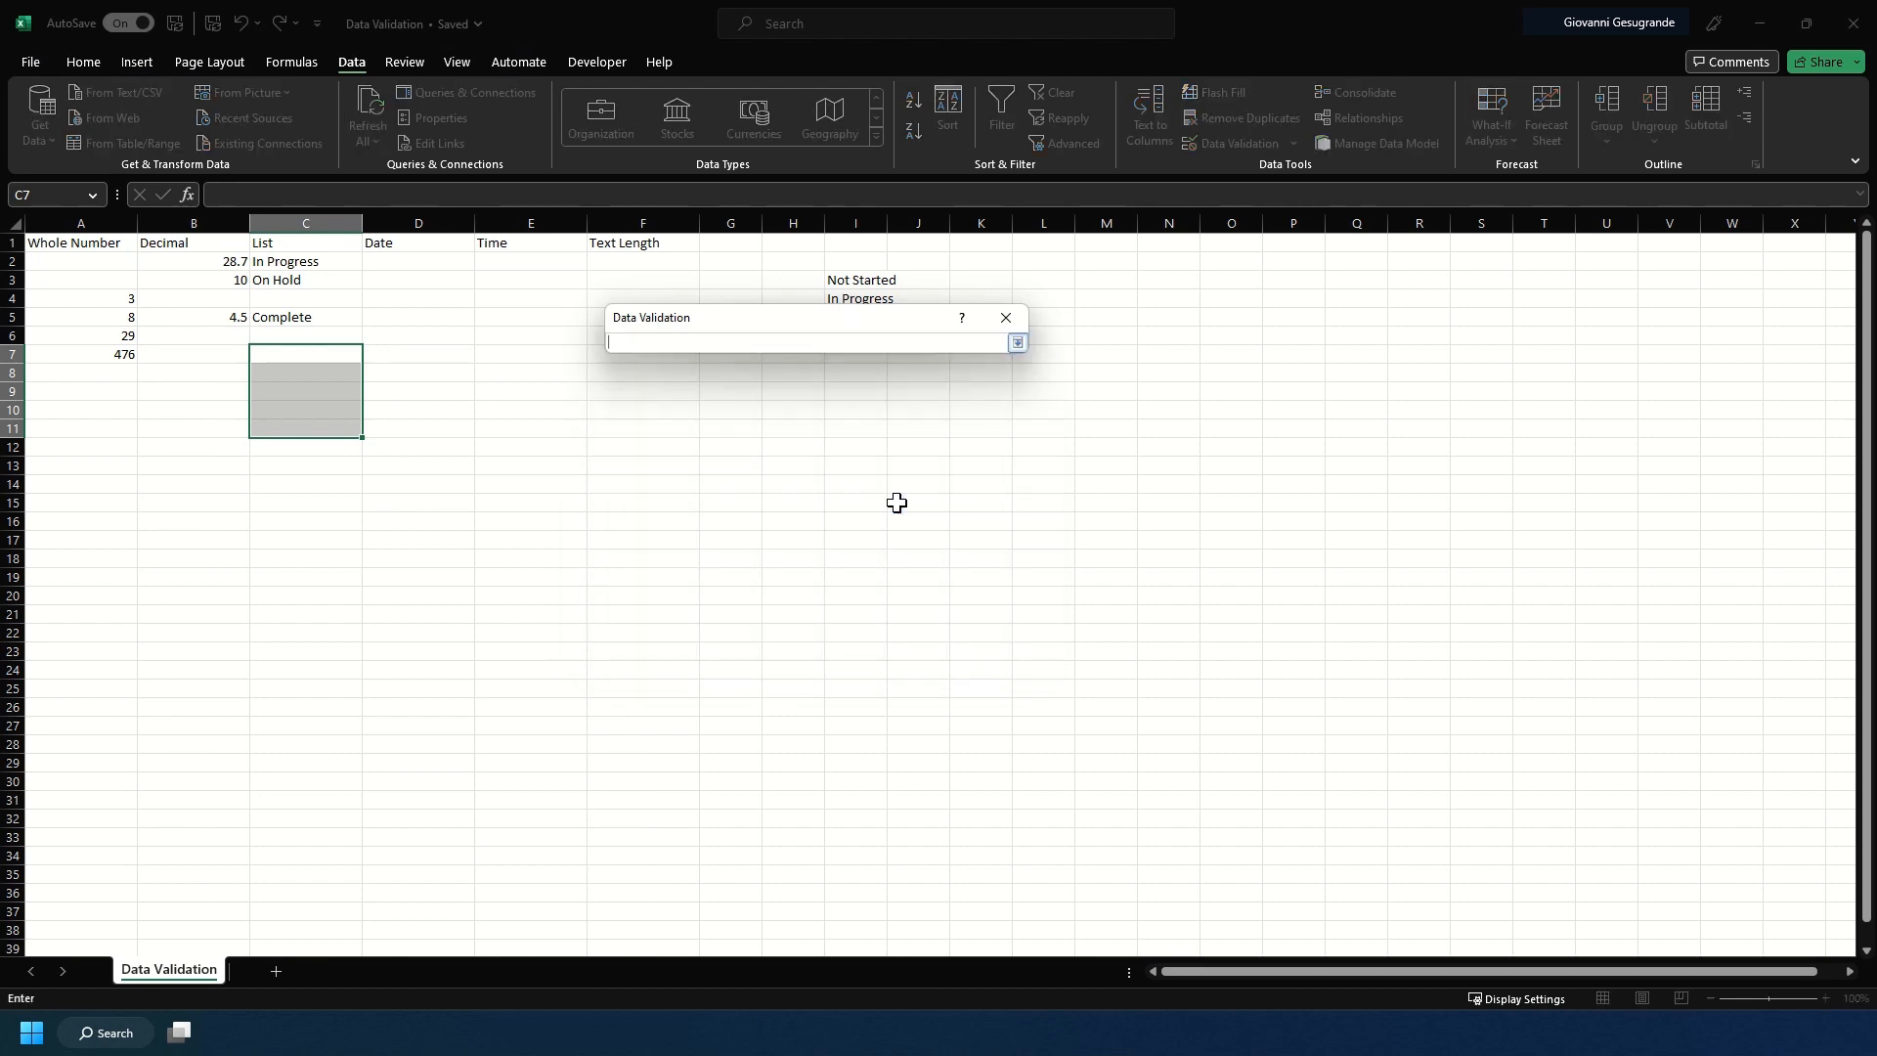
{"action": "left_click", "coordinate": [864, 216]}
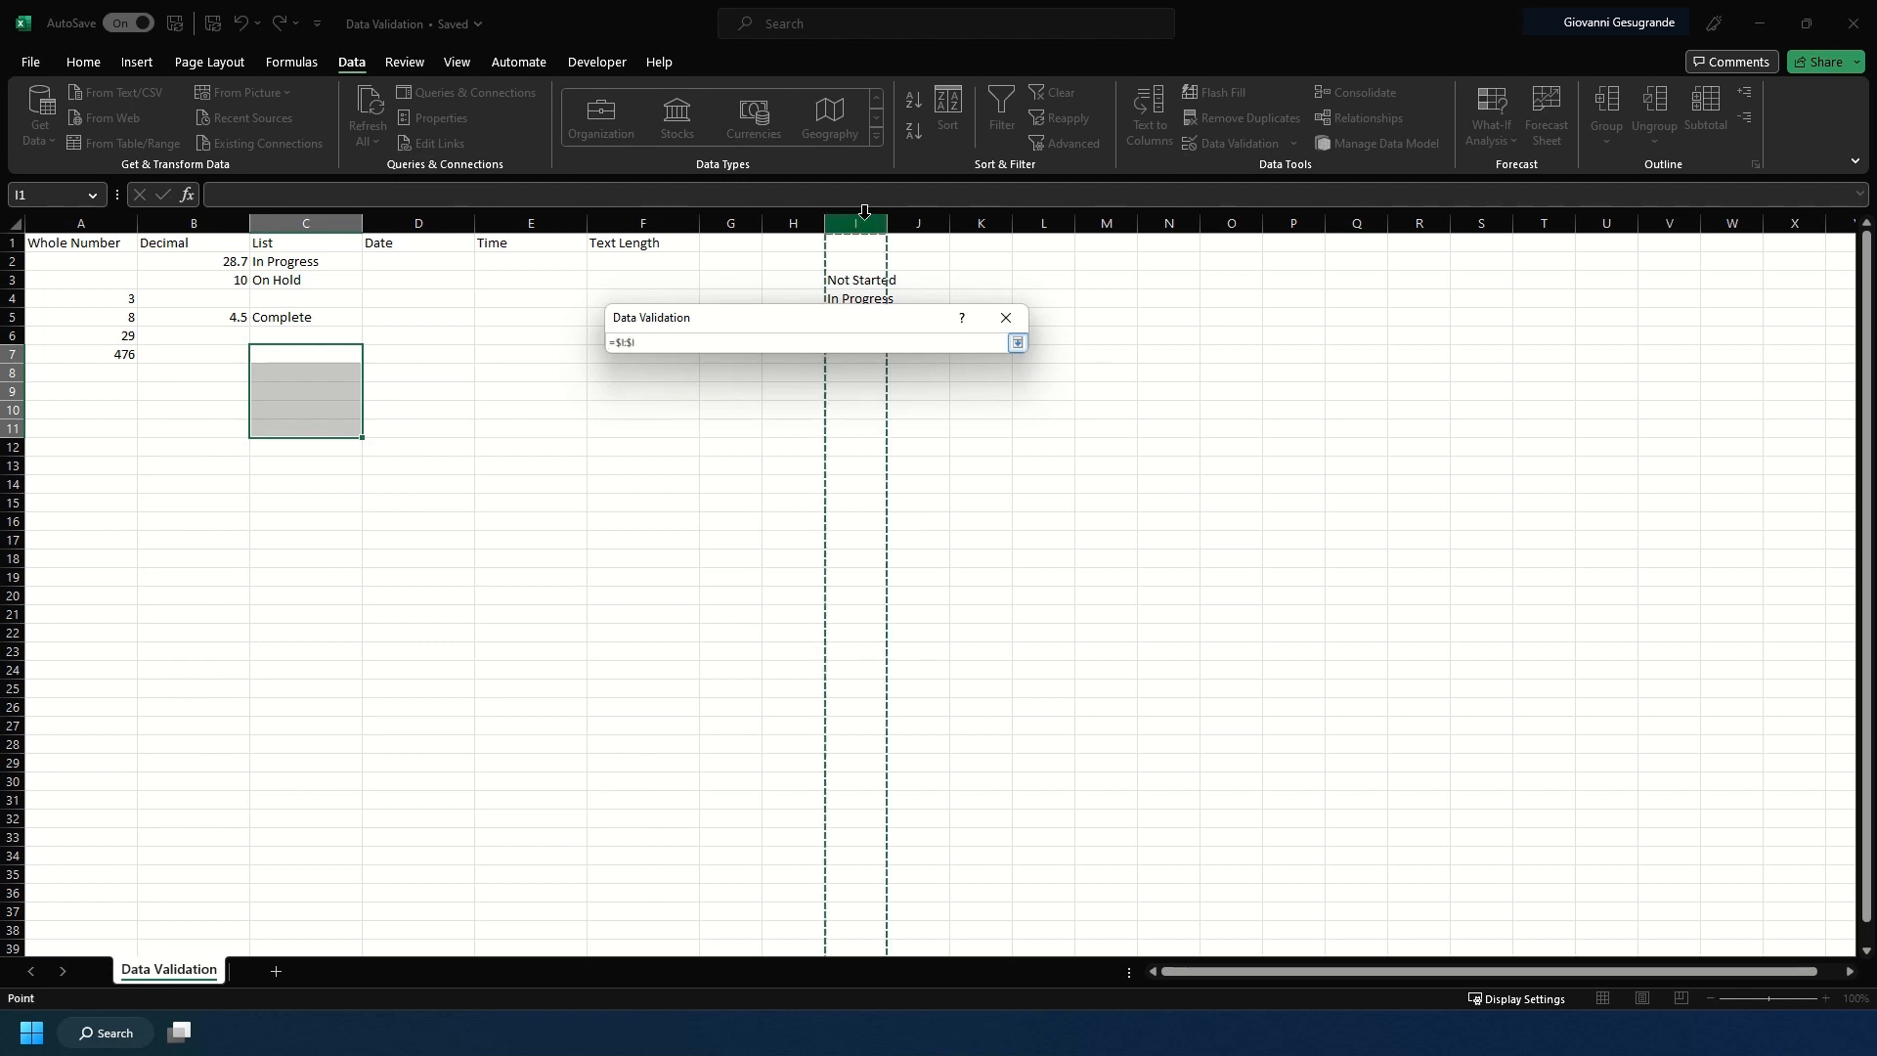
{"action": "left_click_drag", "start_coordinate": [858, 318], "coordinate": [538, 411]}
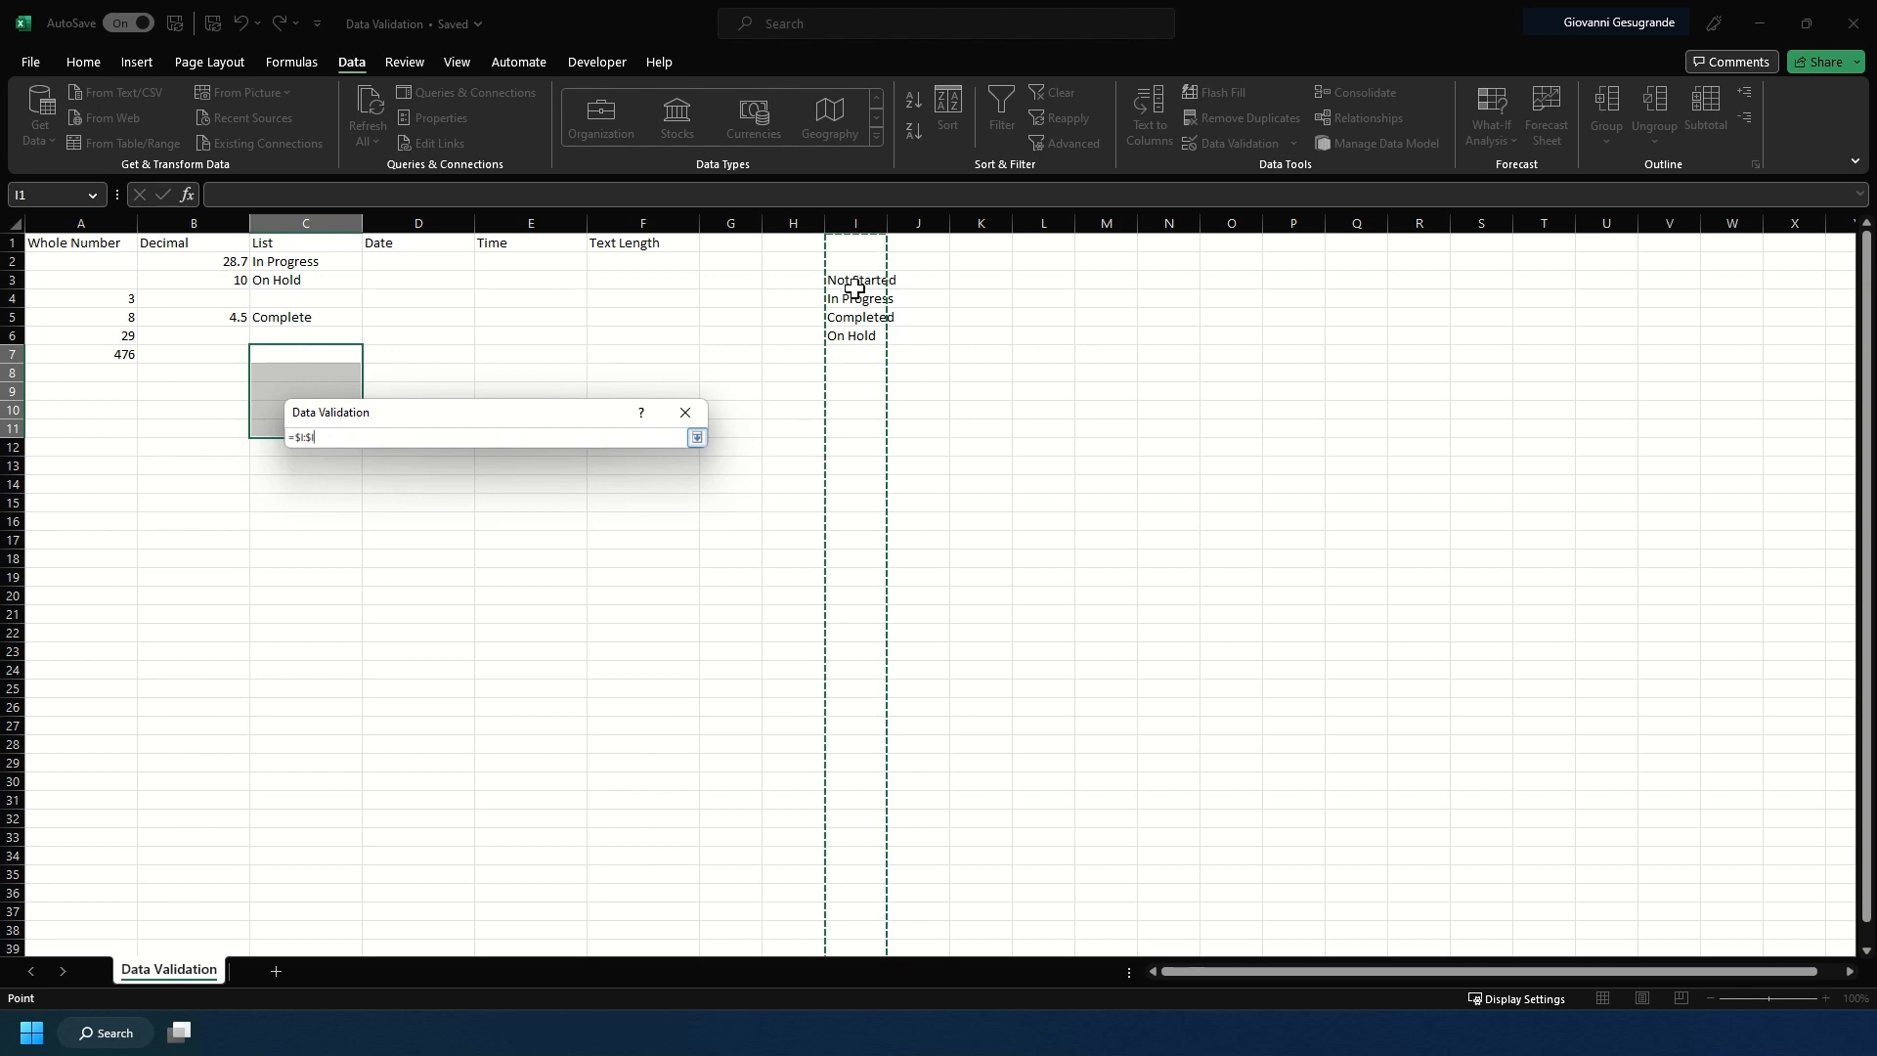
{"action": "left_click_drag", "start_coordinate": [844, 281], "coordinate": [846, 337]}
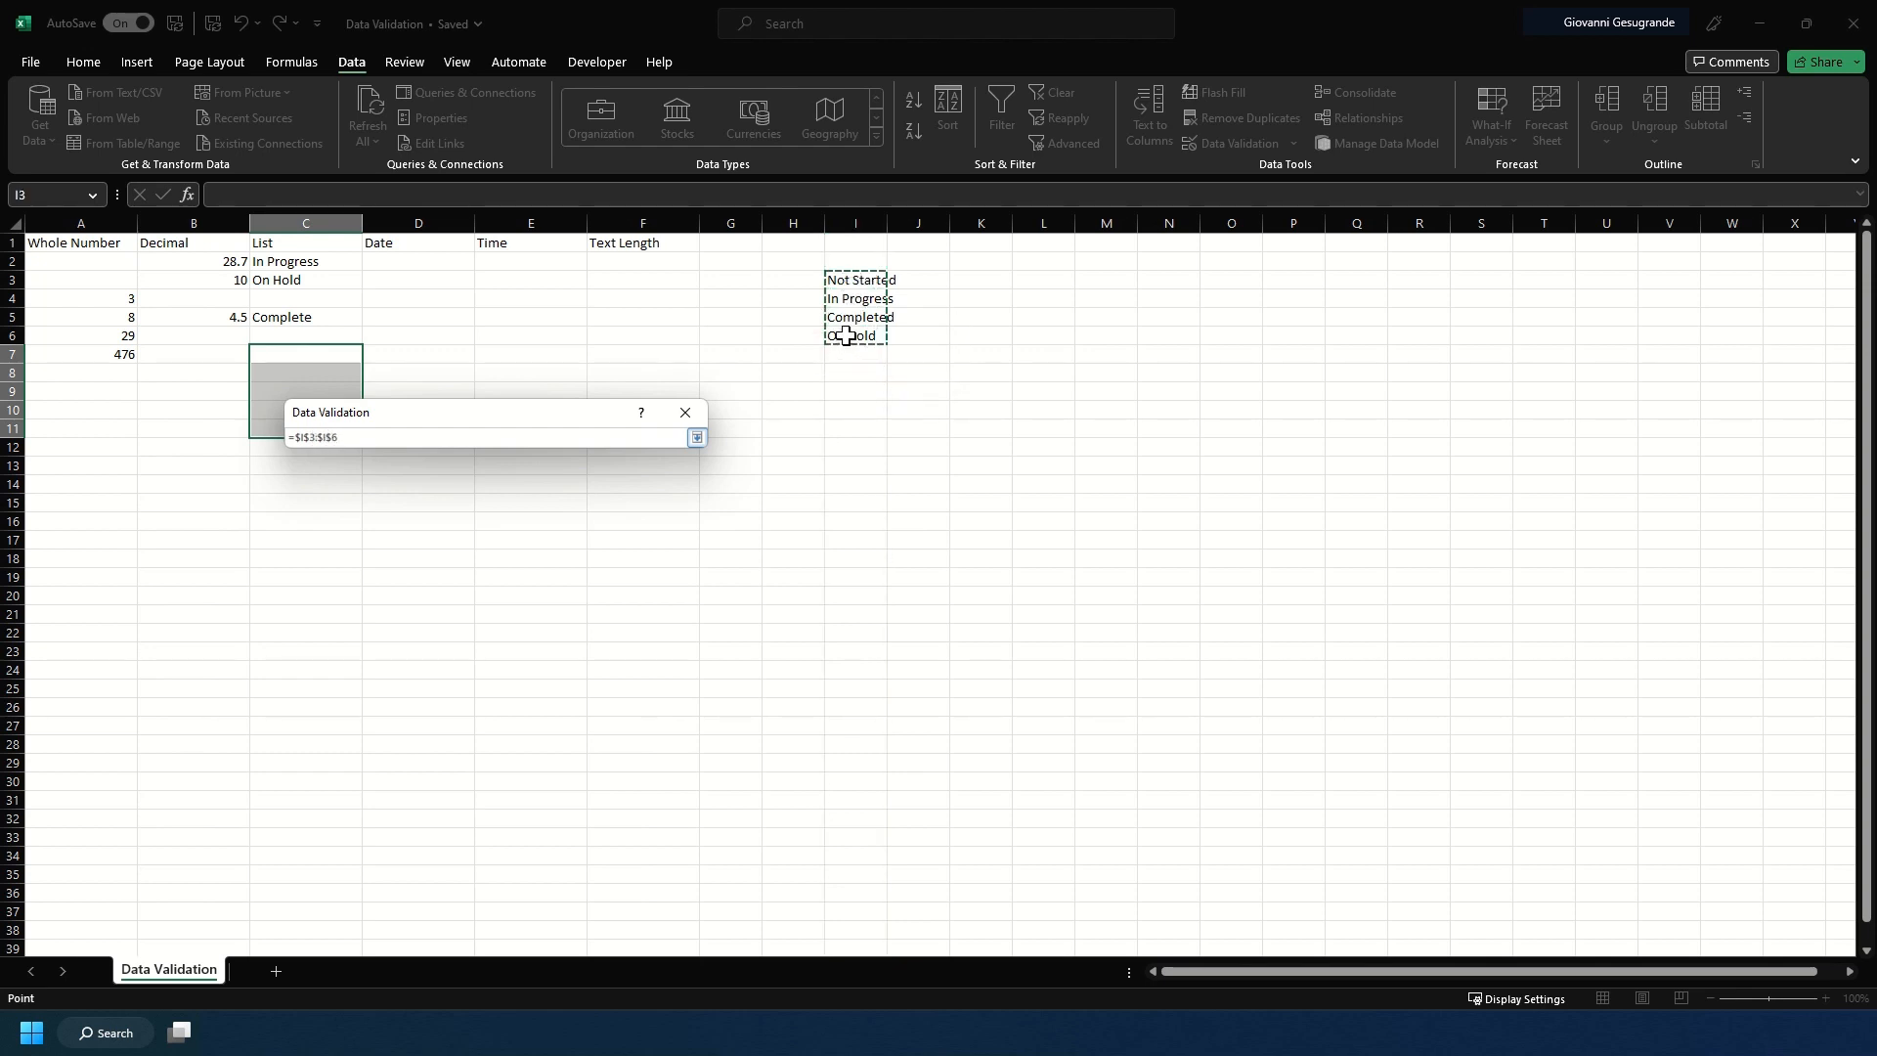
{"action": "left_click", "coordinate": [697, 437]}
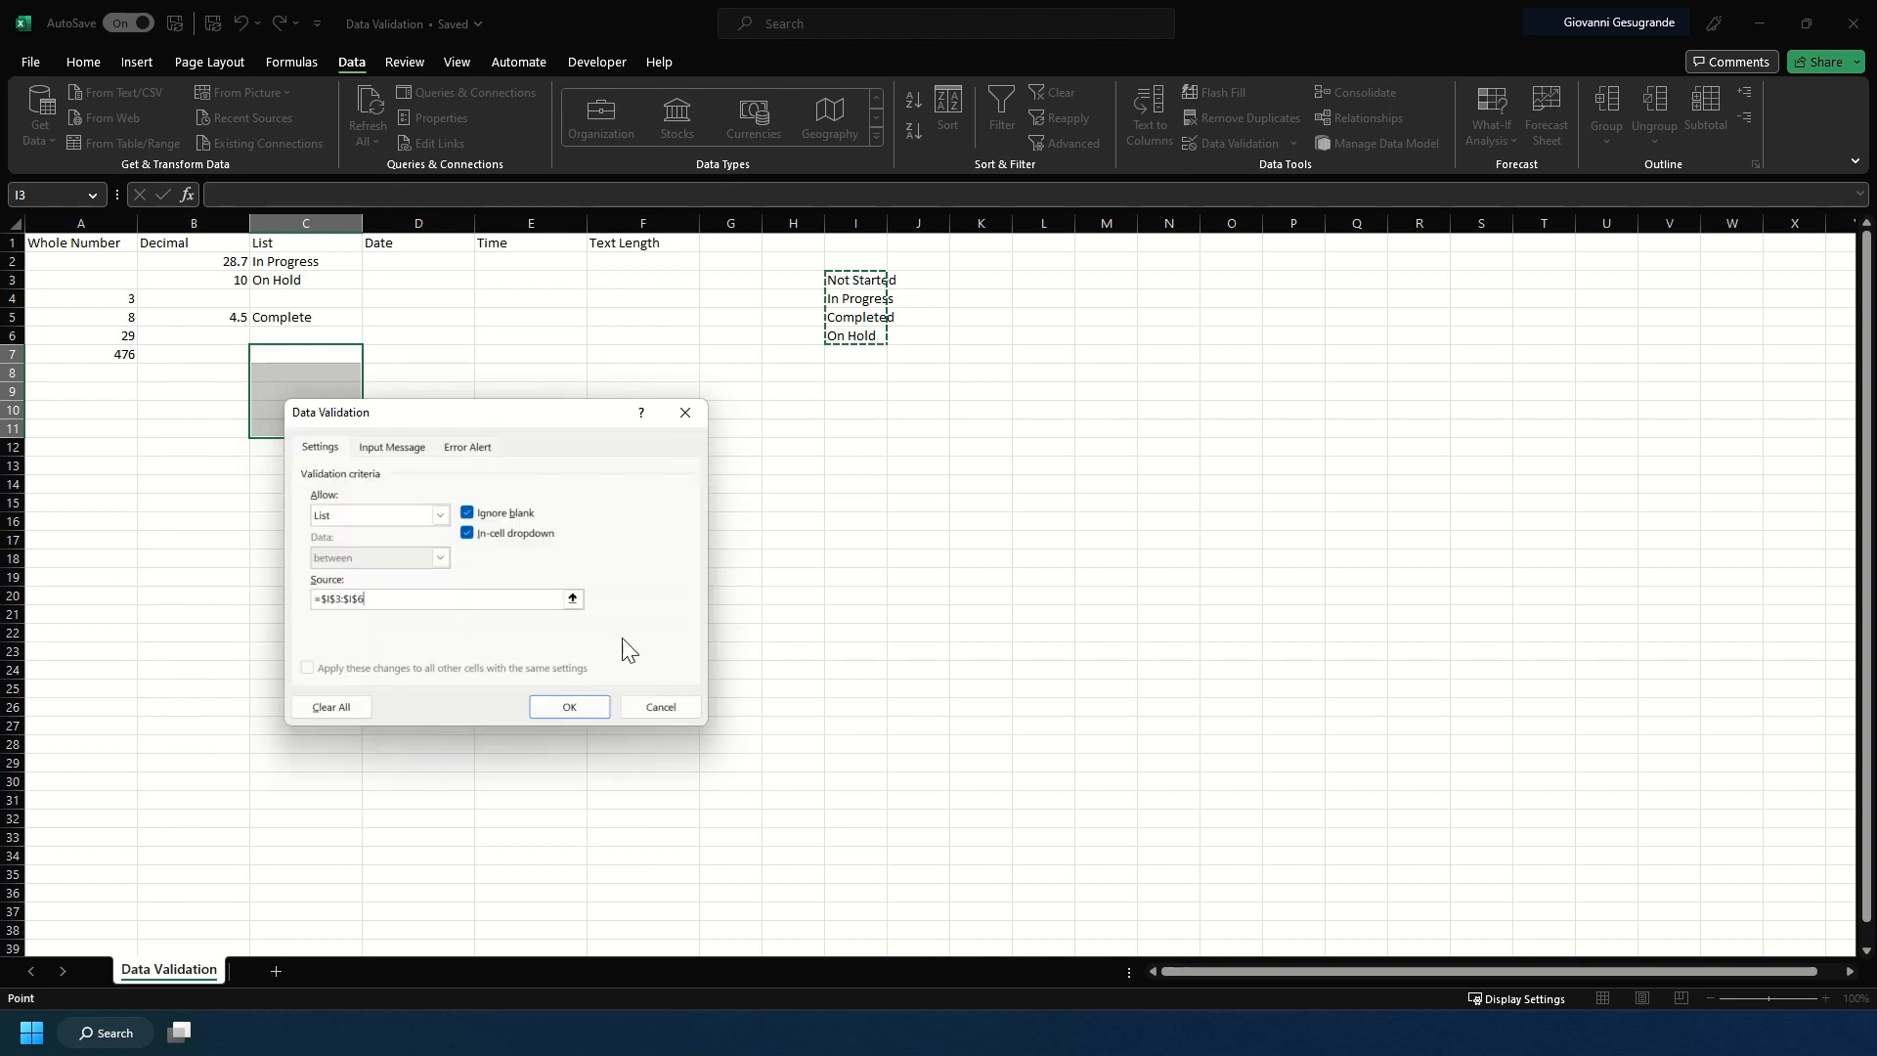
{"action": "left_click", "coordinate": [594, 714]}
Replace the status in cell I4 with Delayed, and check the drop-down options in C9
{"action": "left_click", "coordinate": [318, 391]}
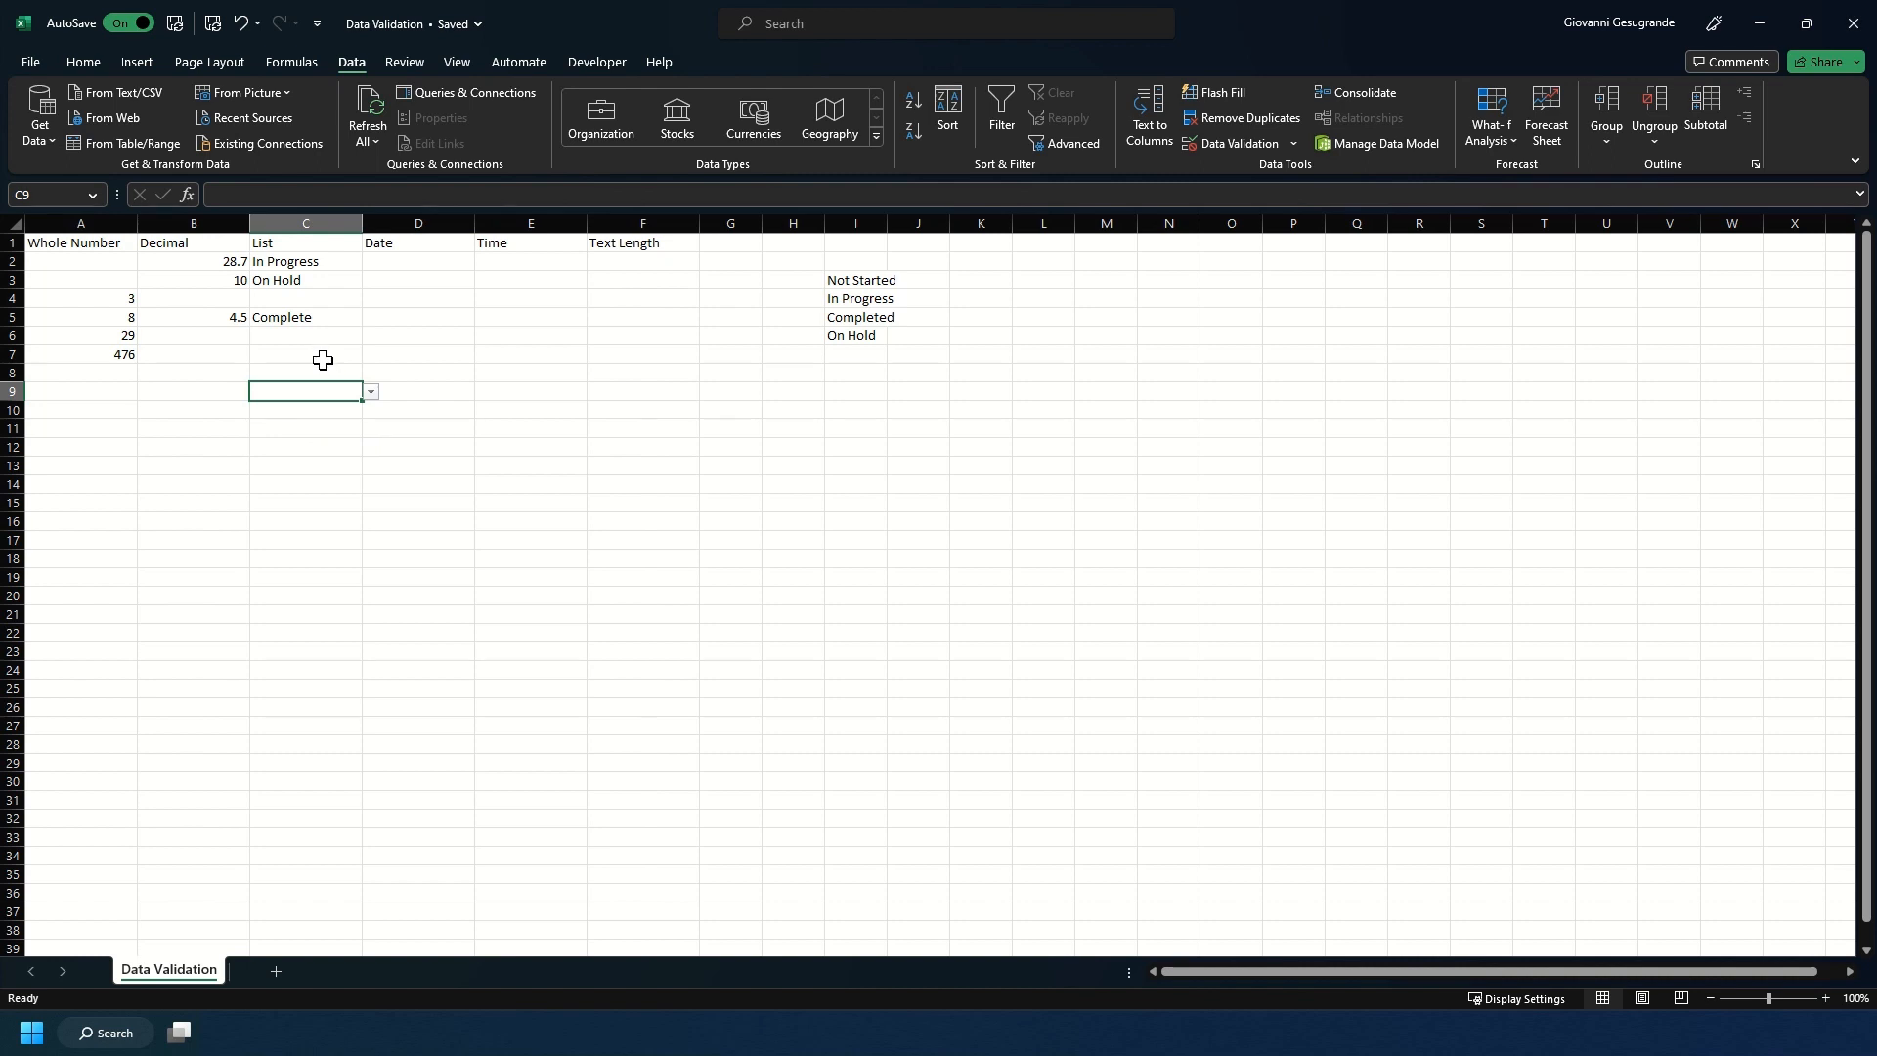
{"action": "left_click", "coordinate": [853, 298]}
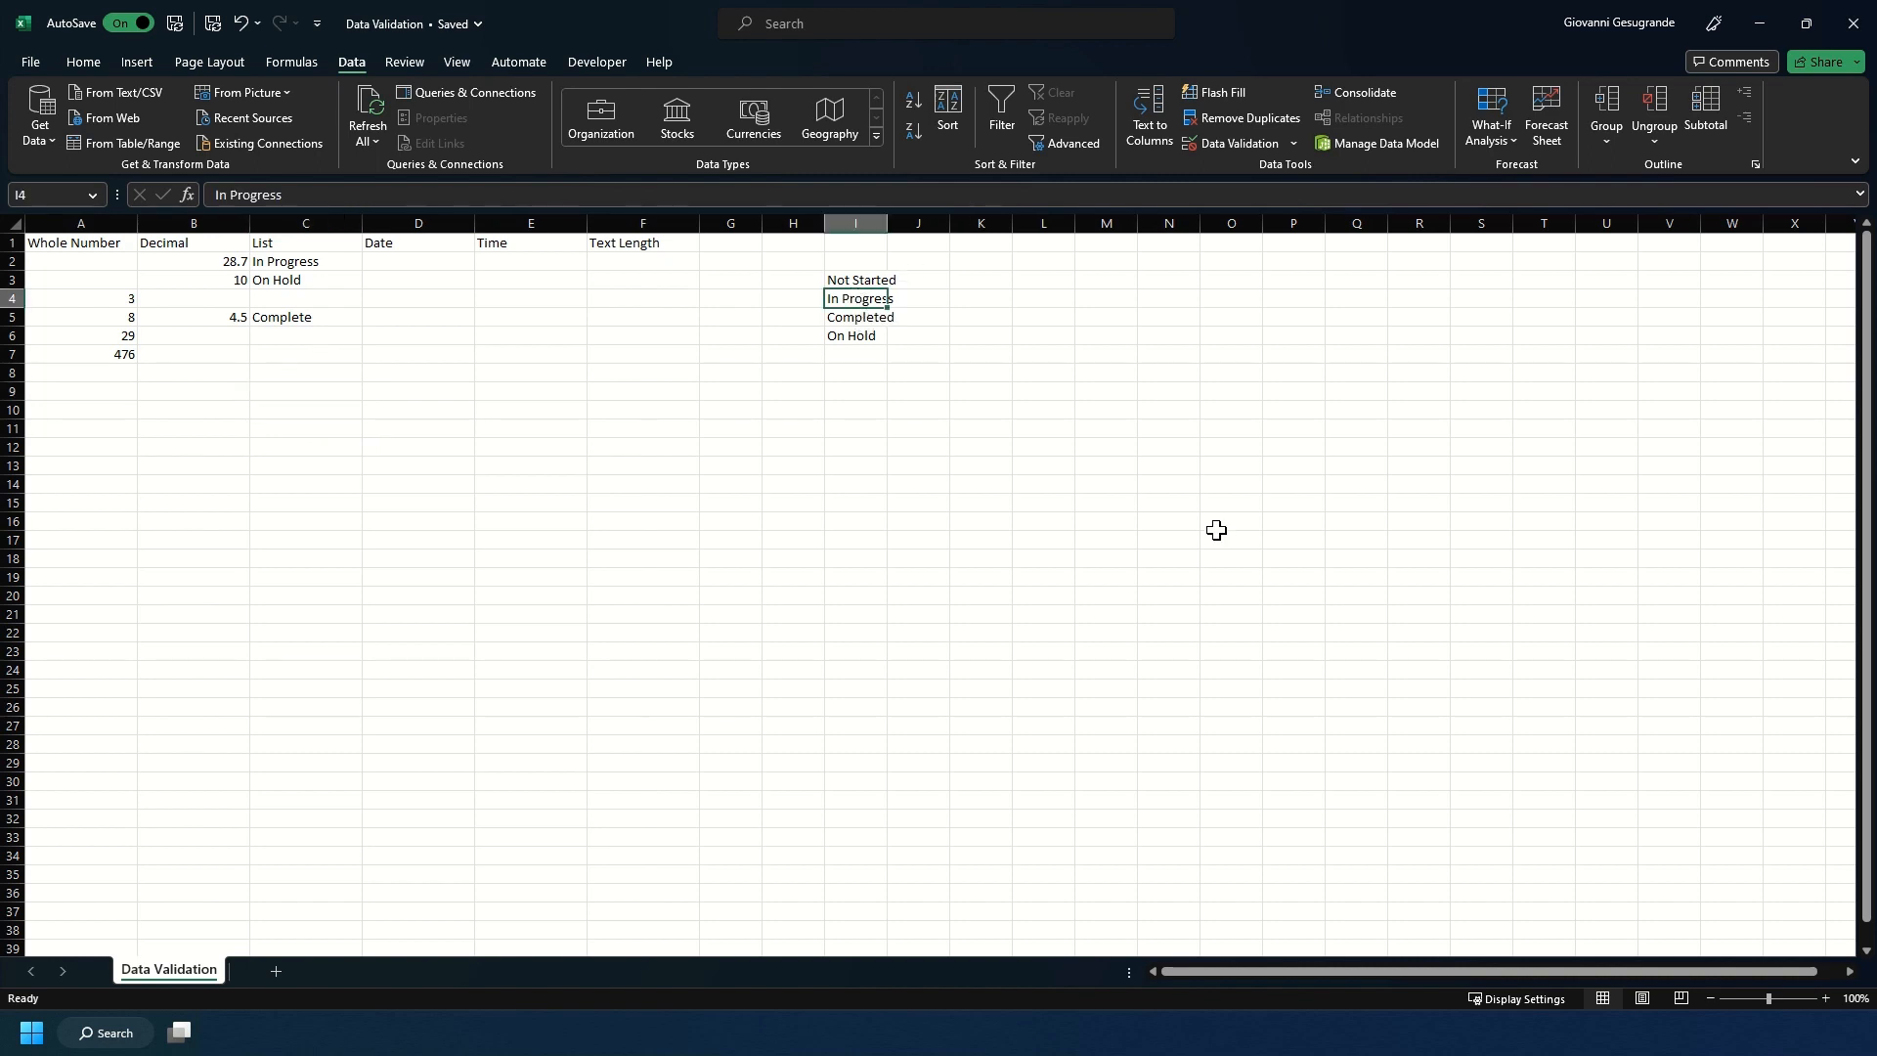
{"action": "type", "text": "Delayed"}
{"action": "key", "text": "Return"}
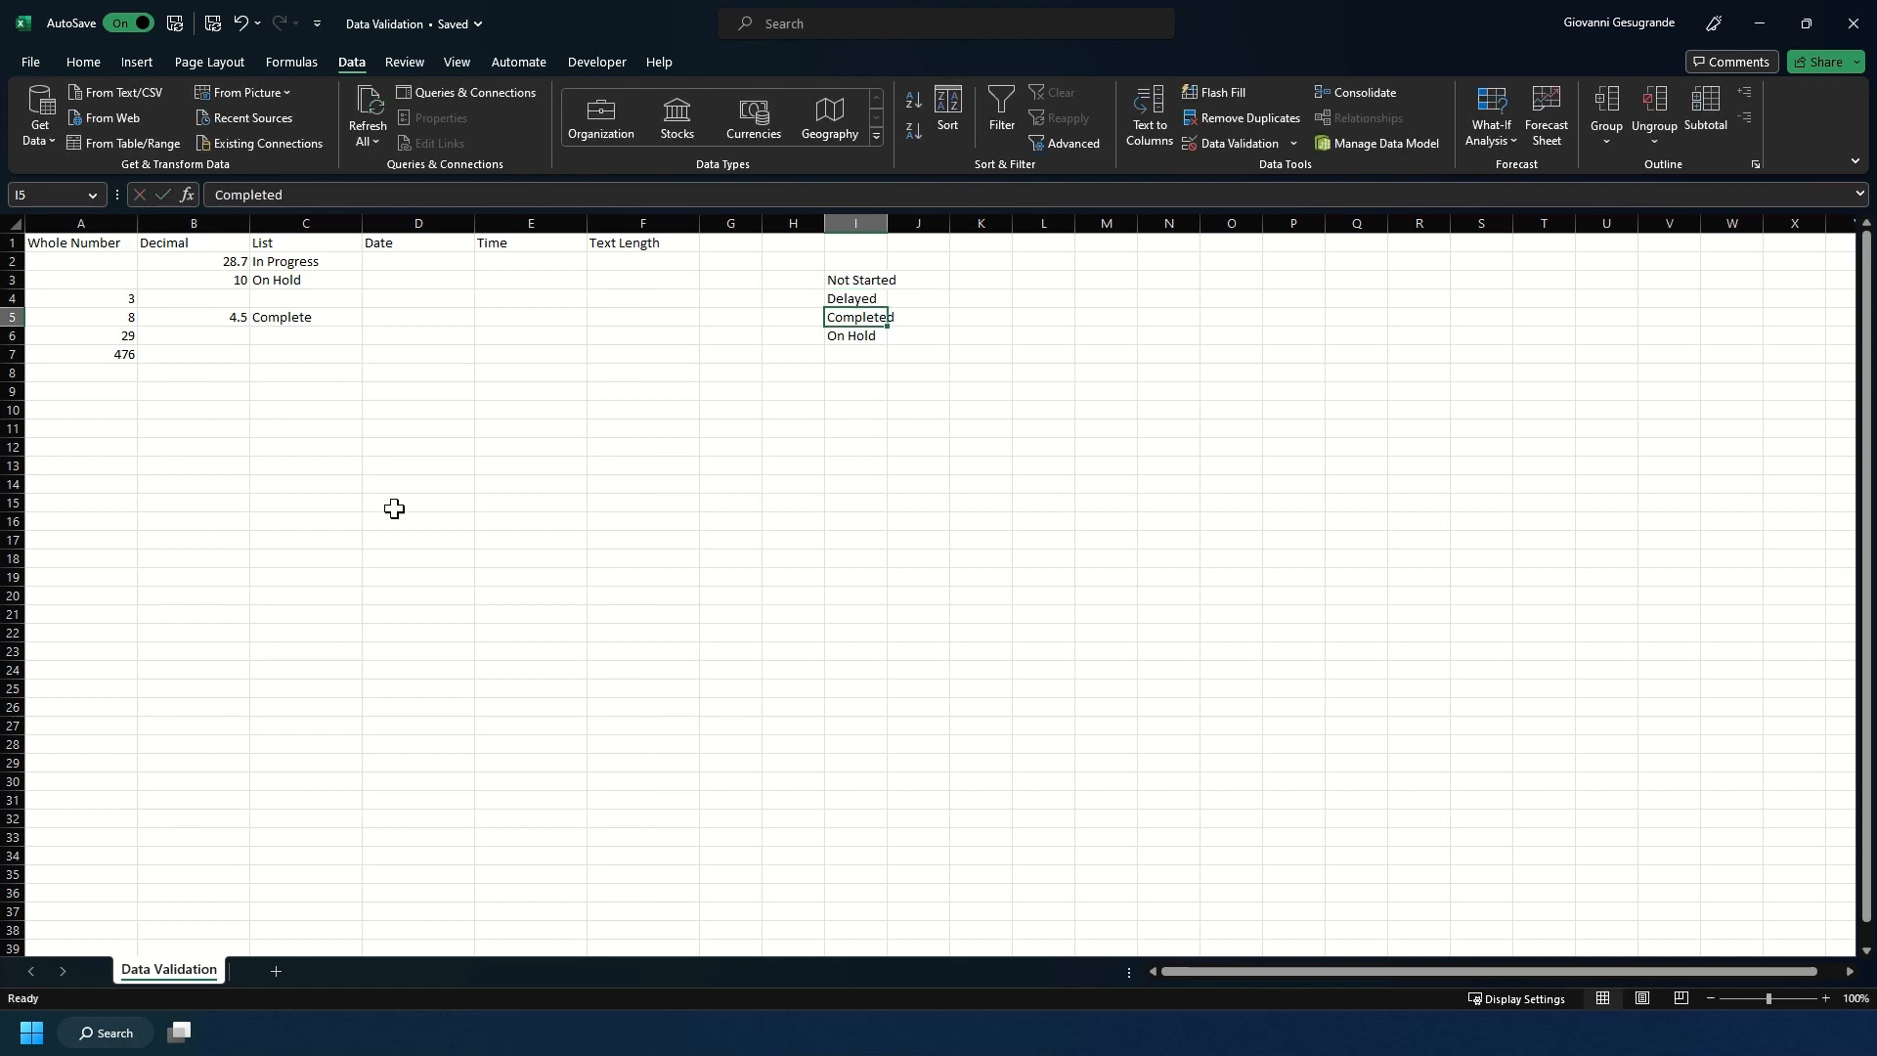
{"action": "left_click", "coordinate": [306, 389]}
{"action": "left_click", "coordinate": [371, 393]}
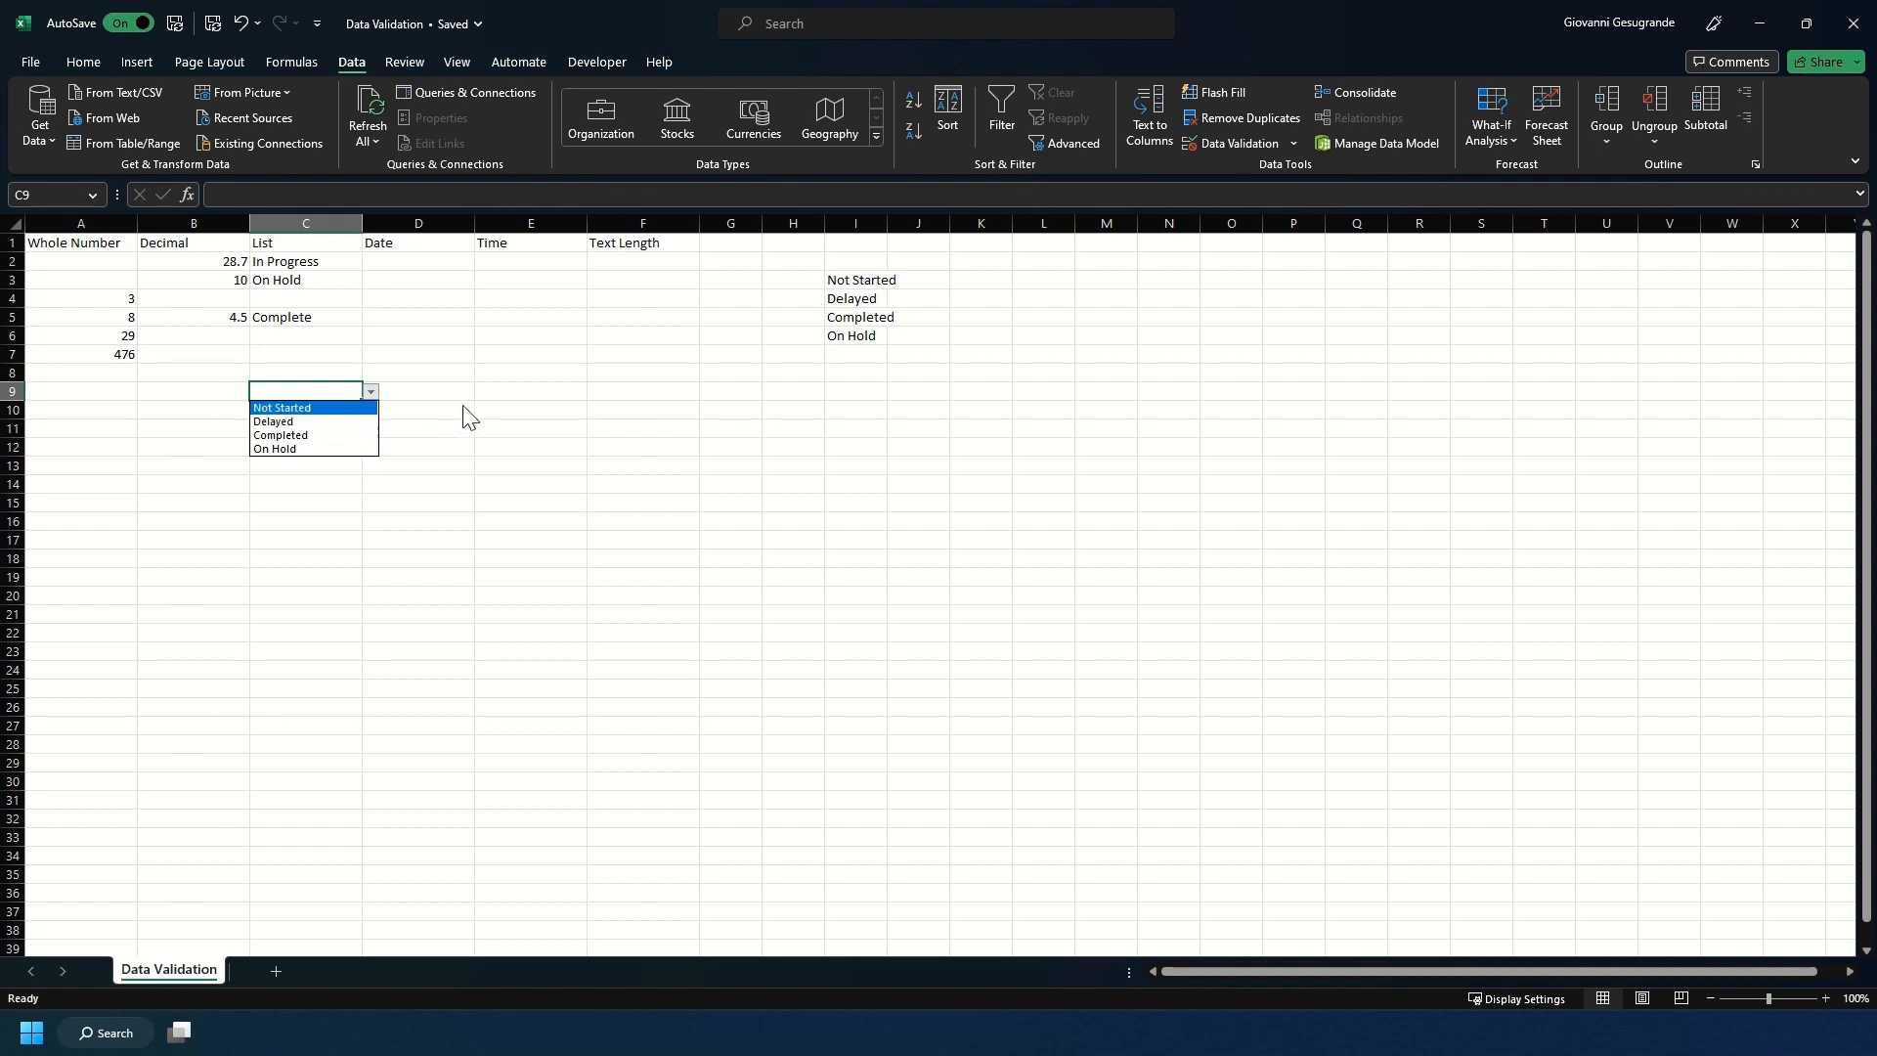
{"action": "key", "text": "Escape"}
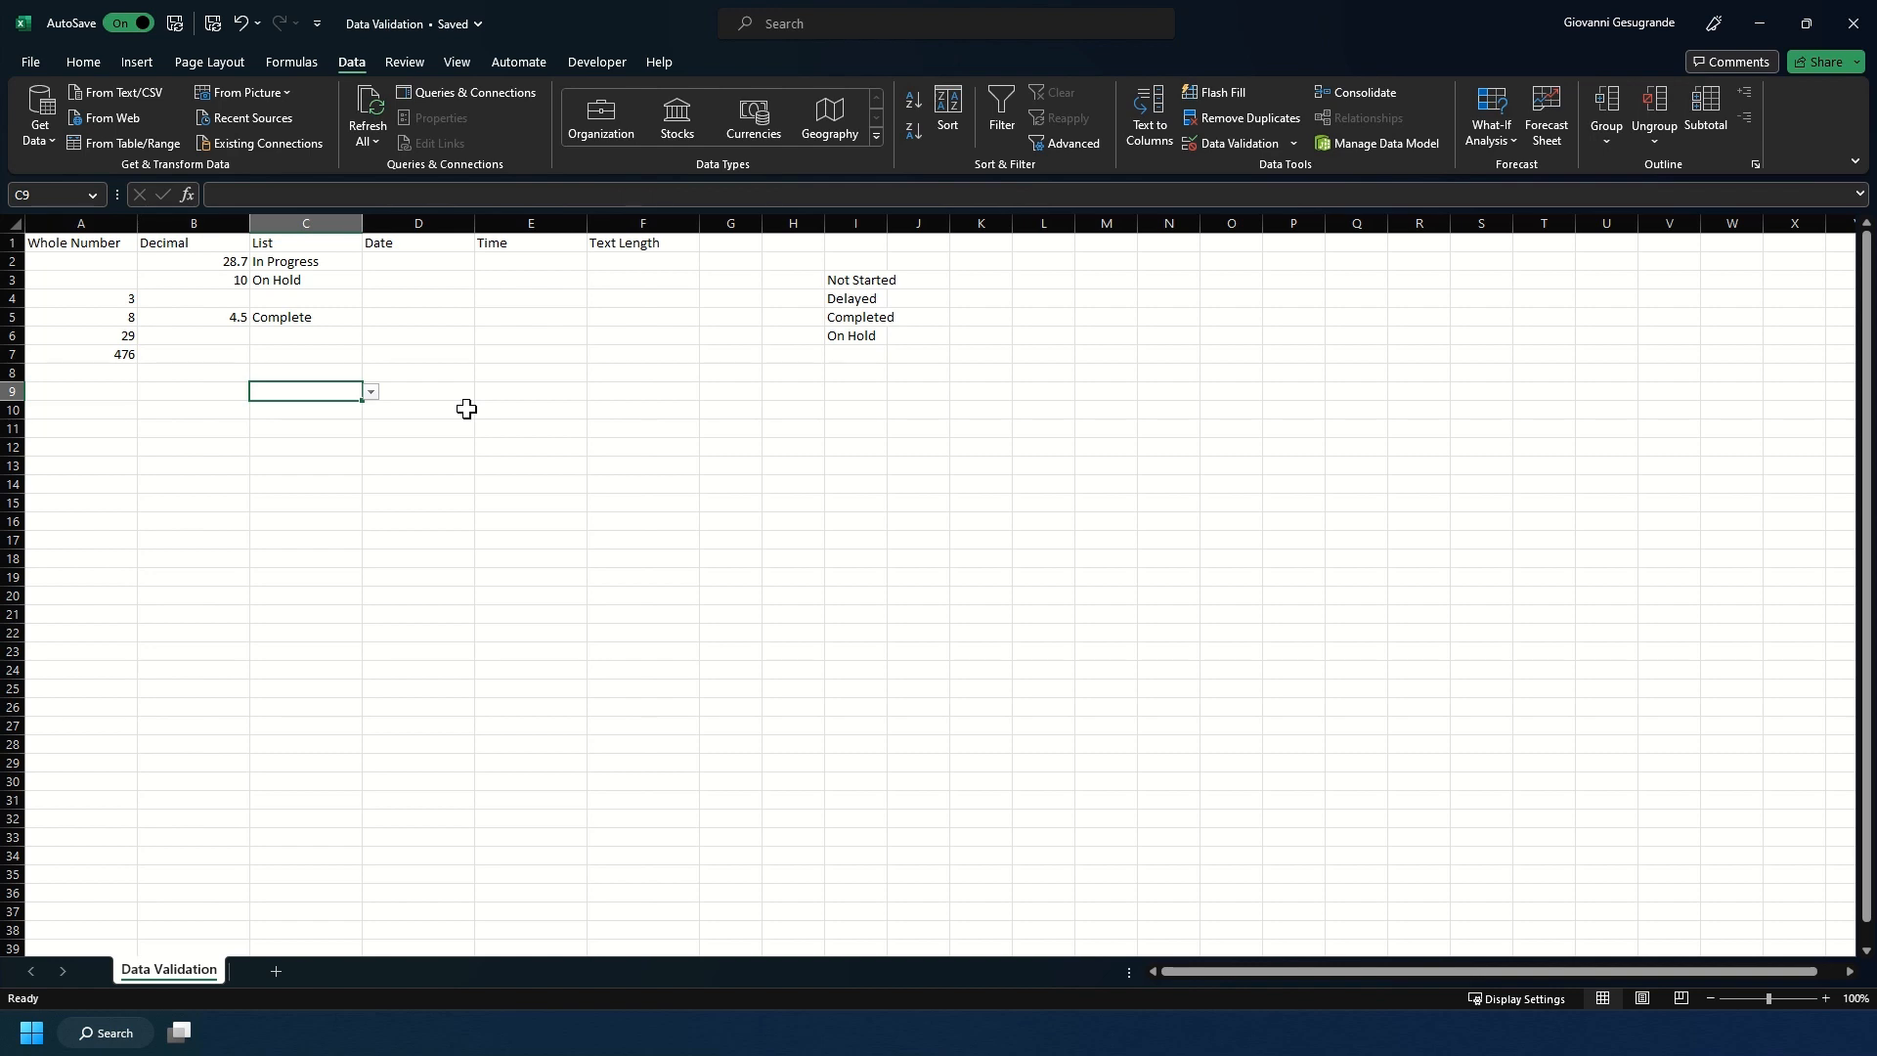
Clear the contents of column I, and check the drop-down list in the List column cells below row 7
{"action": "left_click", "coordinate": [841, 220]}
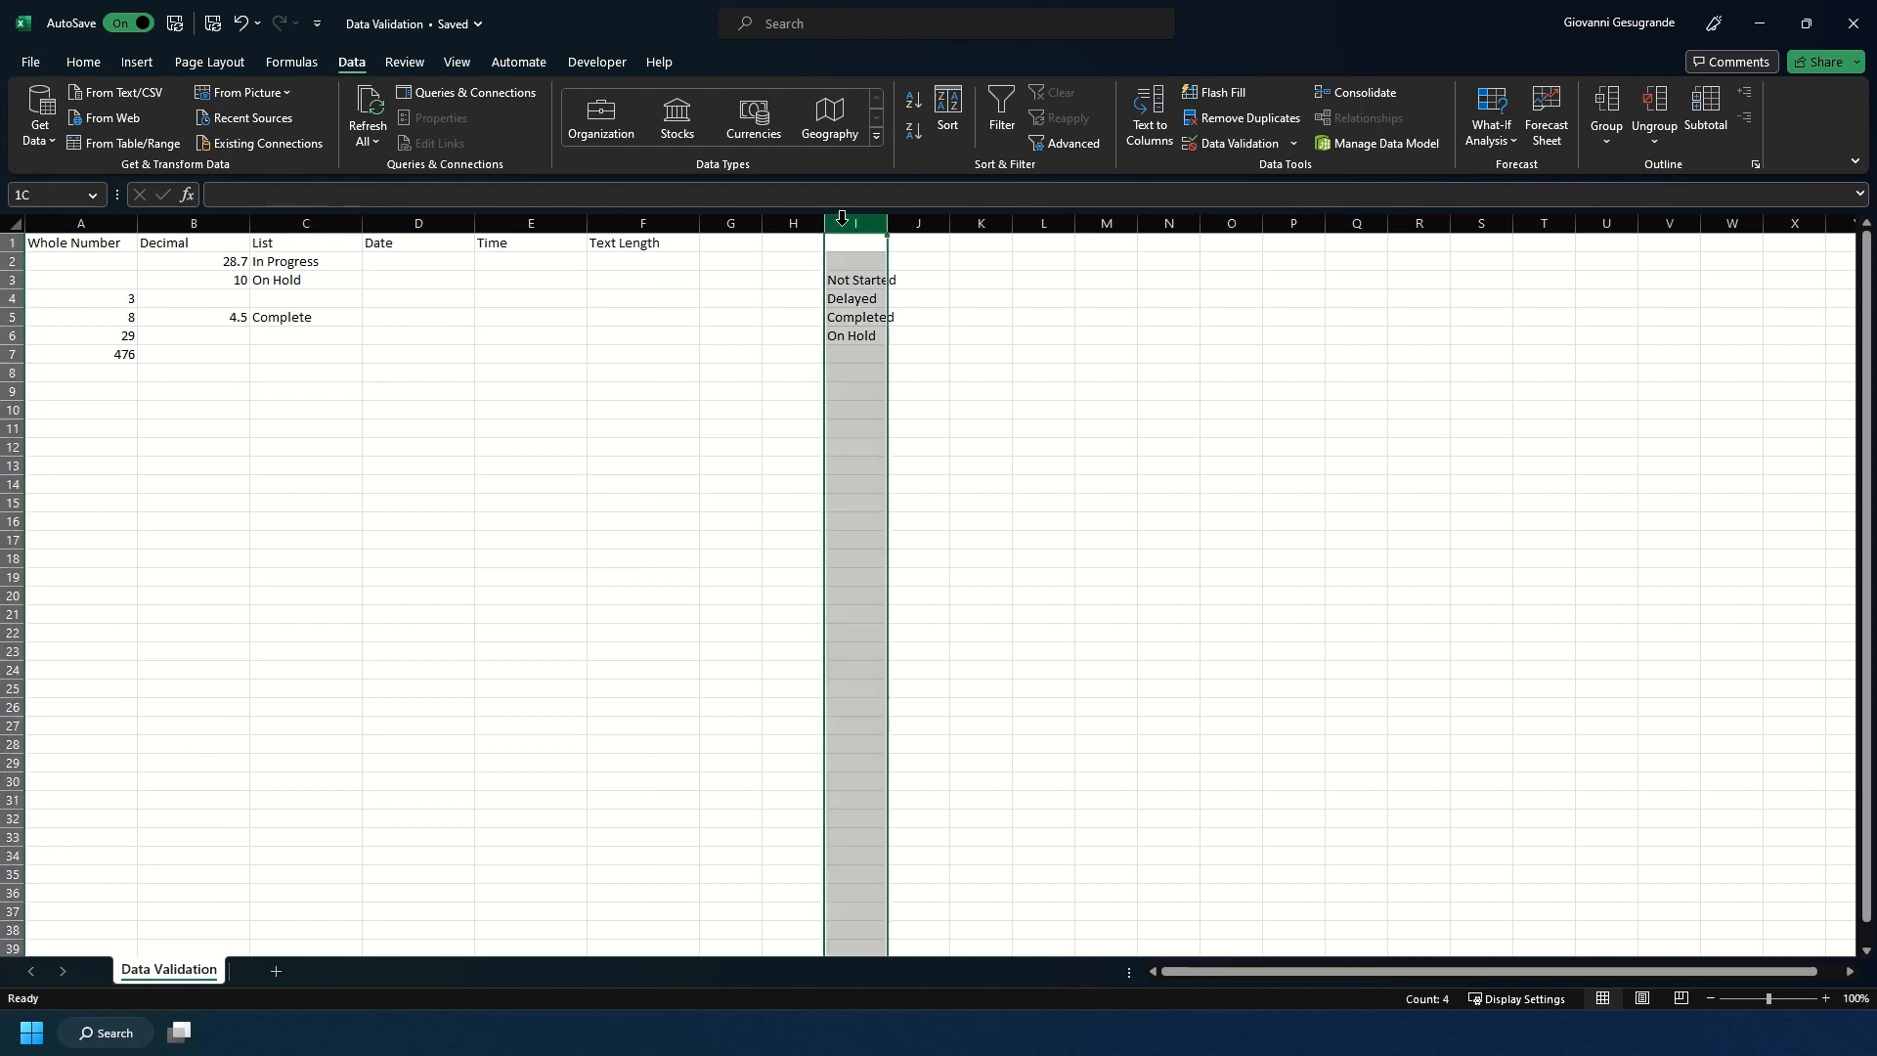
{"action": "key", "text": "Delete"}
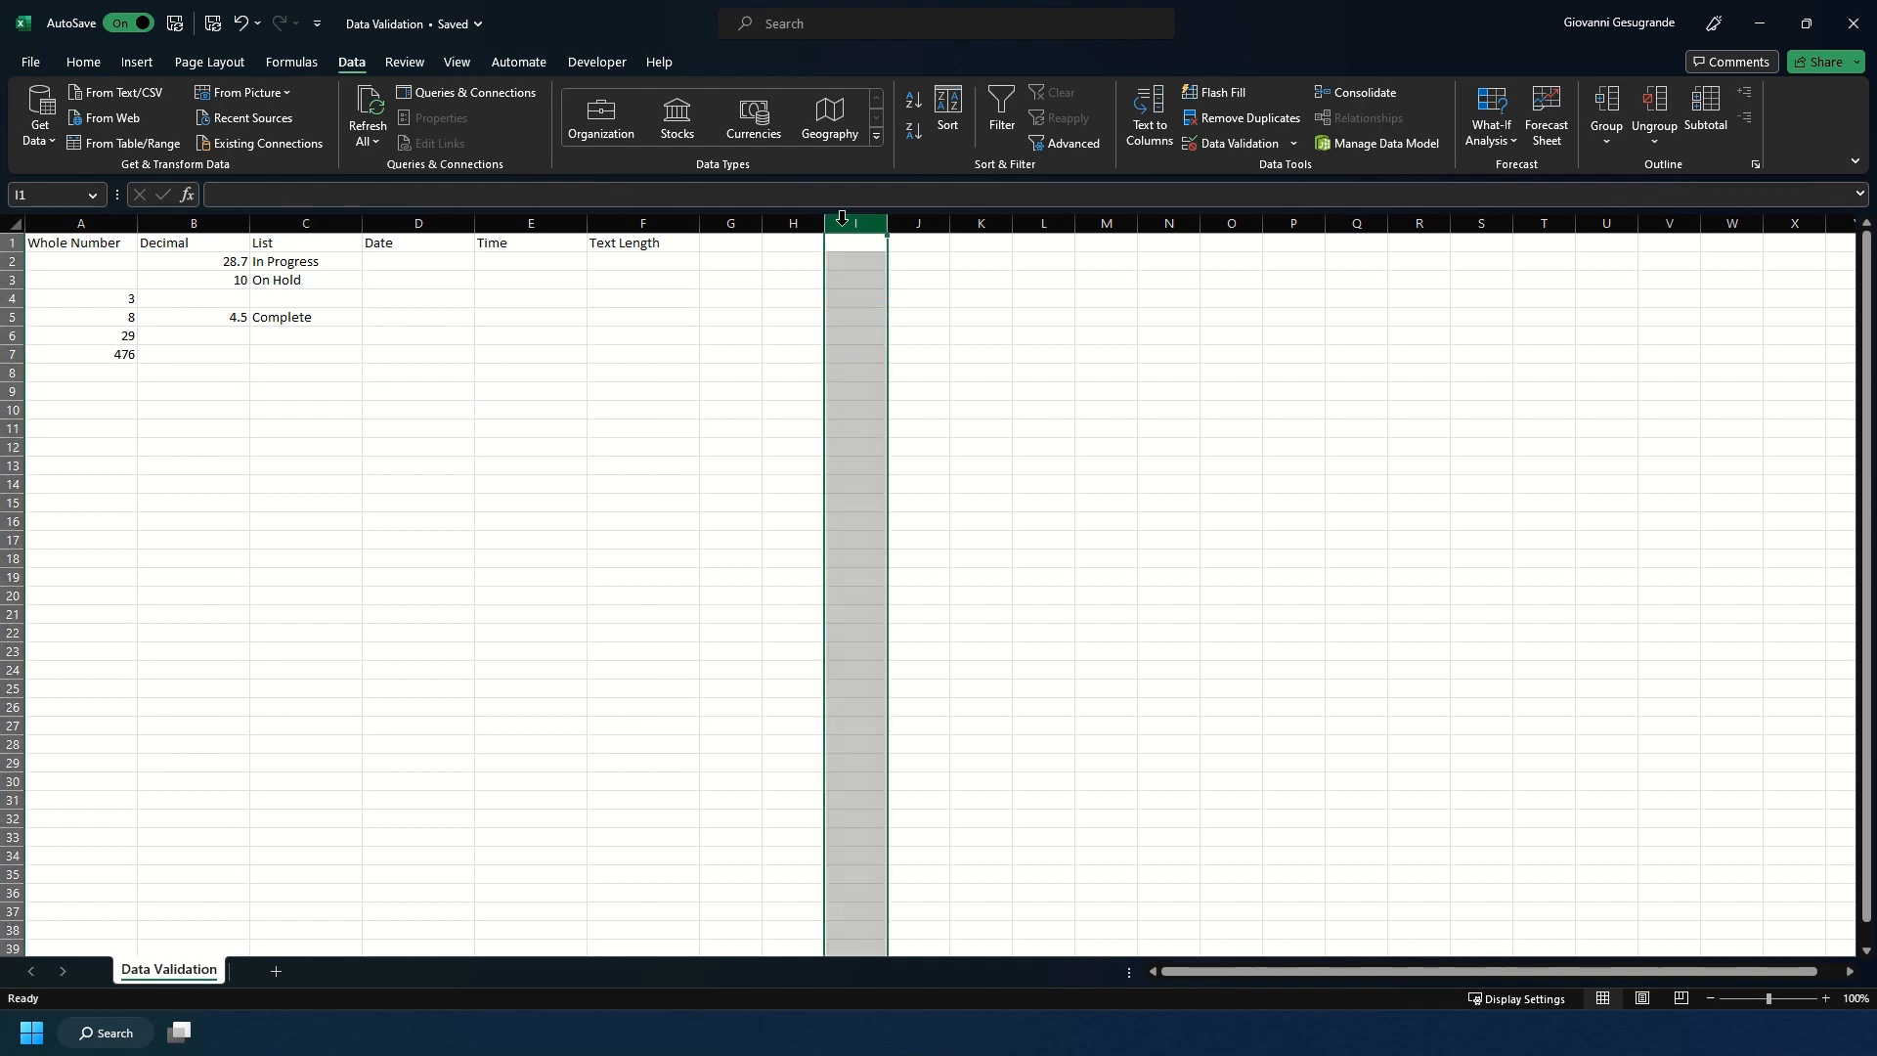
{"action": "left_click", "coordinate": [310, 389]}
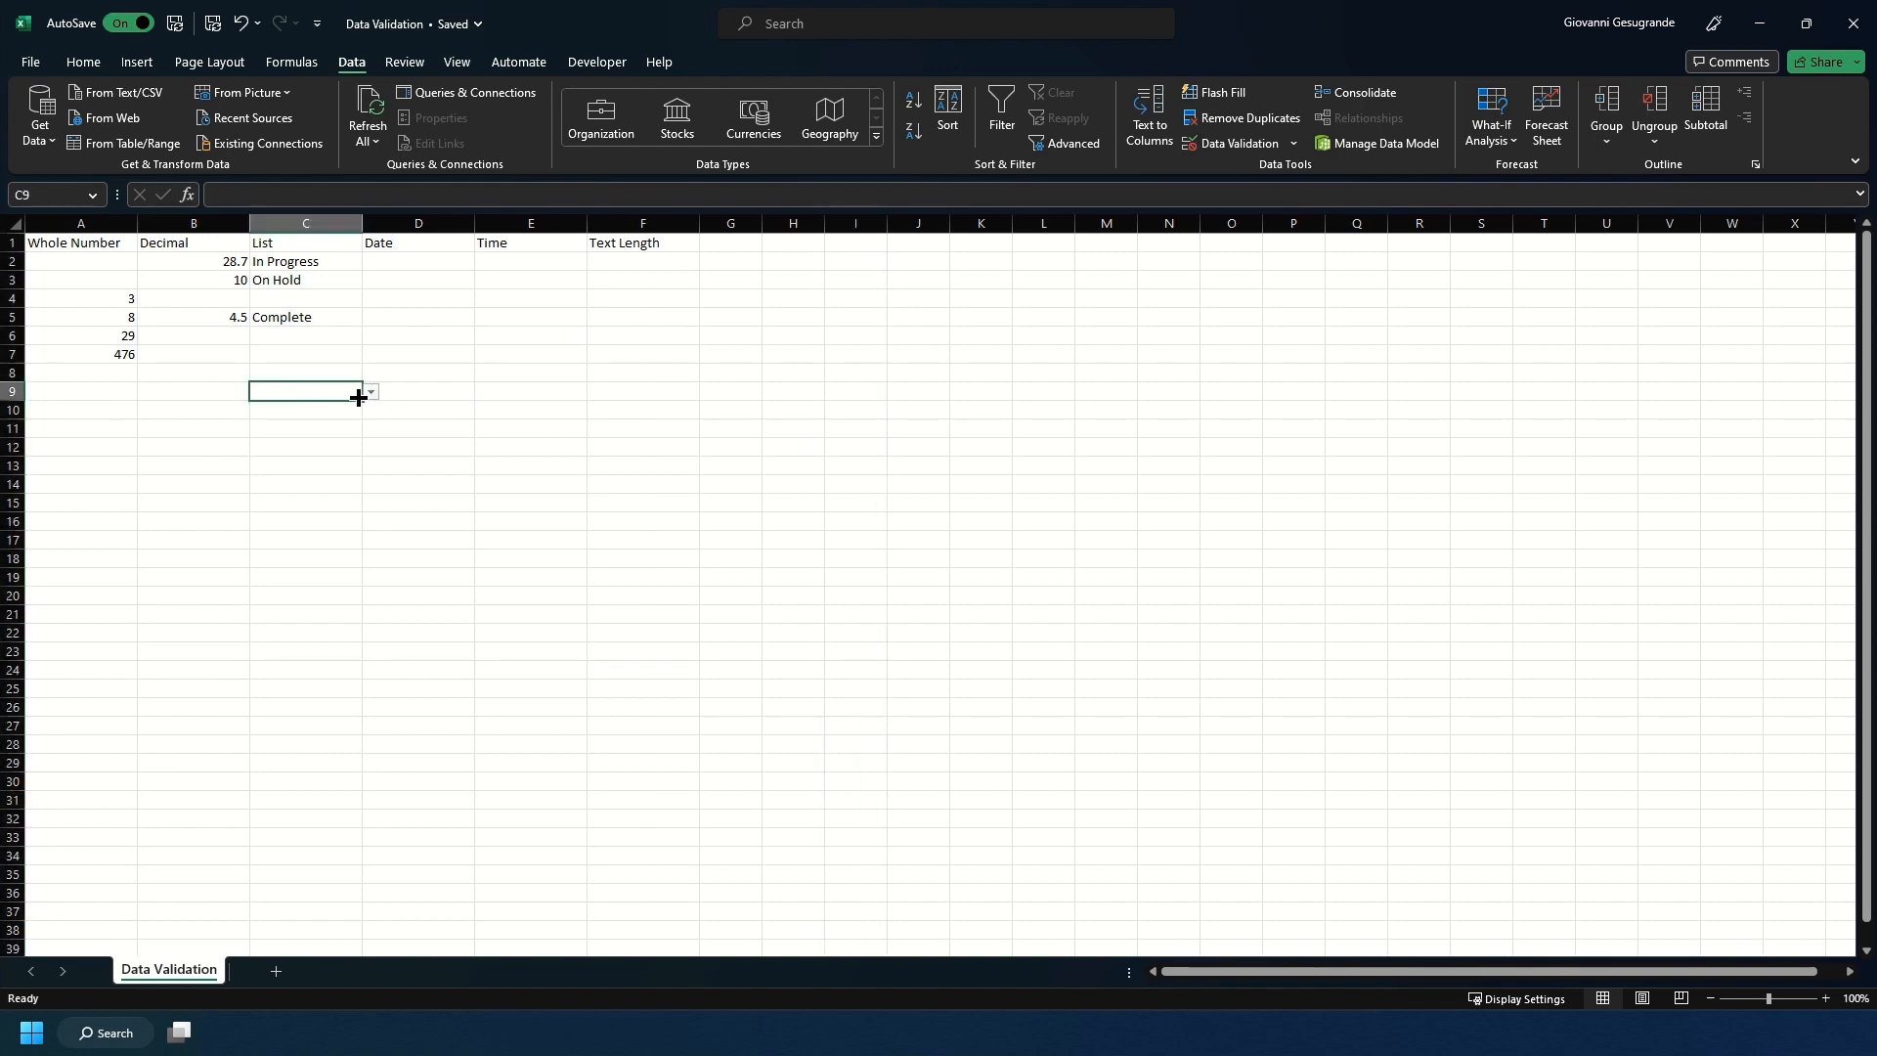
{"action": "left_click", "coordinate": [353, 370]}
{"action": "left_click", "coordinate": [323, 409]}
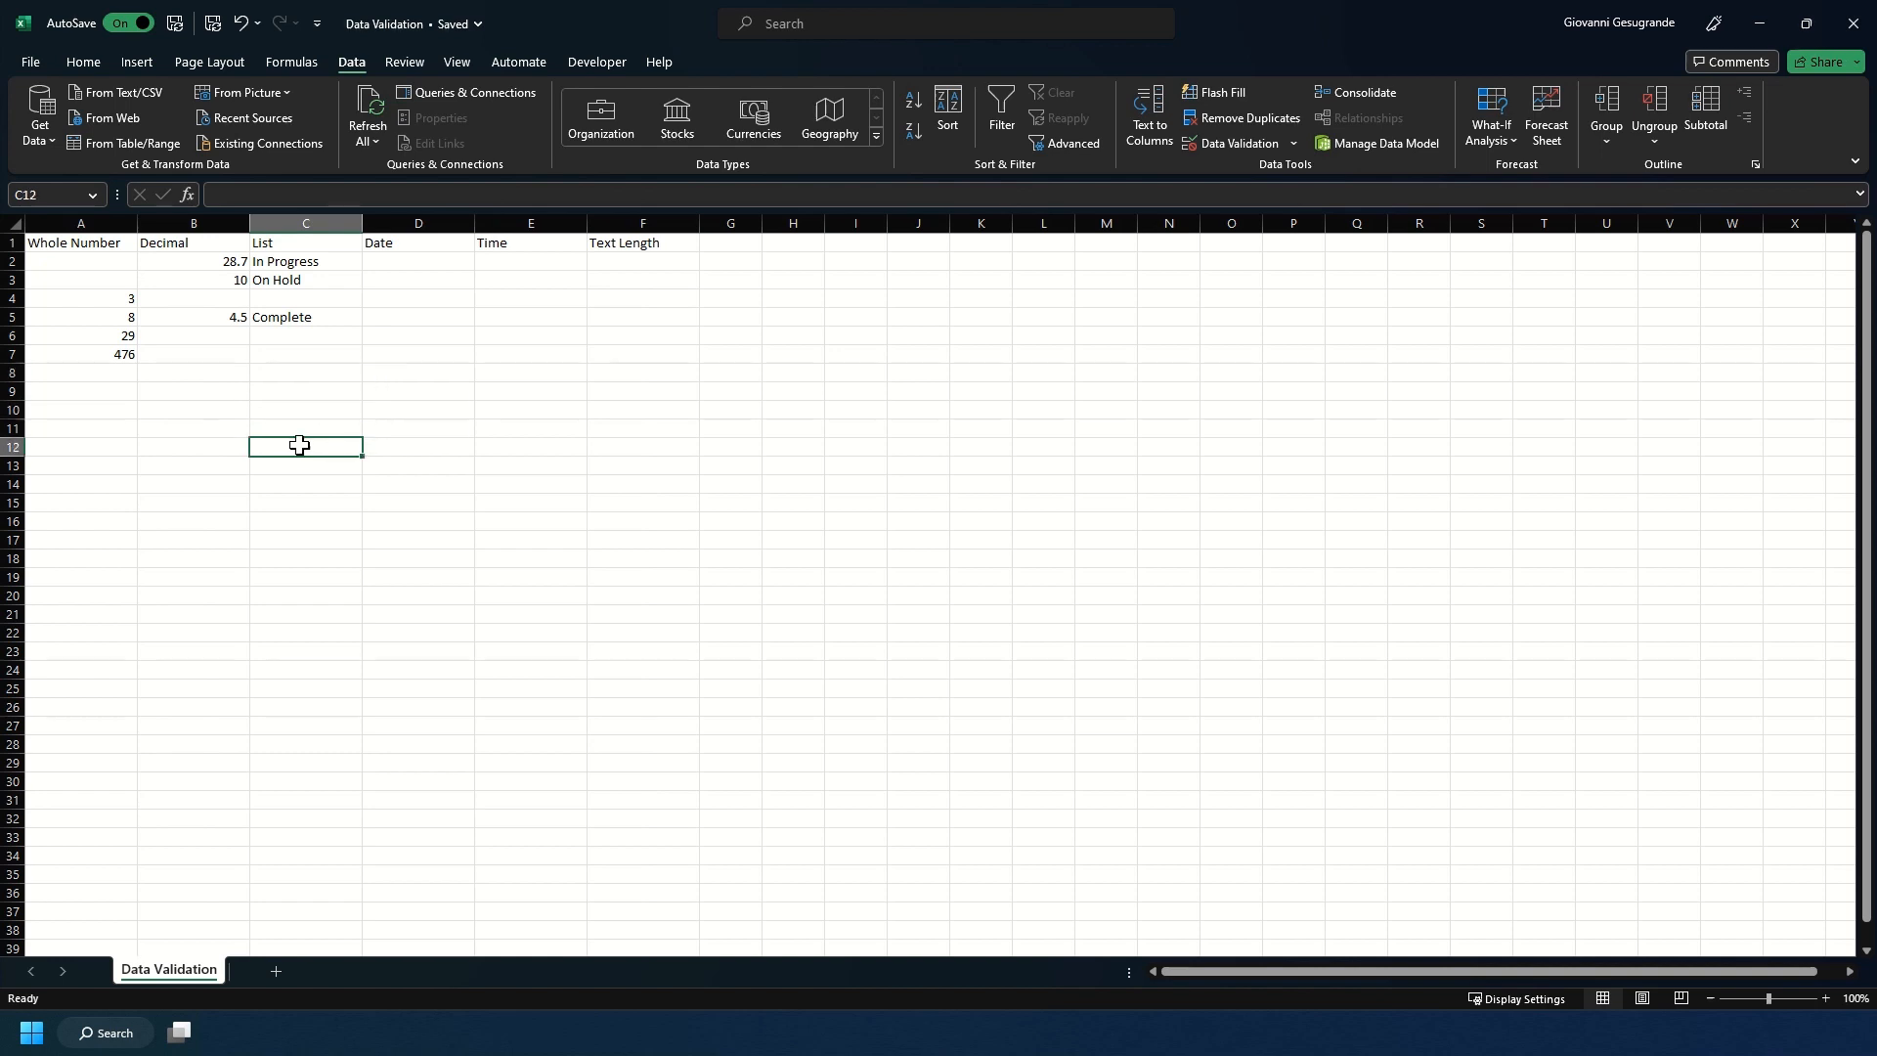
Try to enter "Completed" in cell C11 while the source range is empty, and discard the entry
{"action": "left_click", "coordinate": [348, 426]}
{"action": "type", "text": "Complete"}
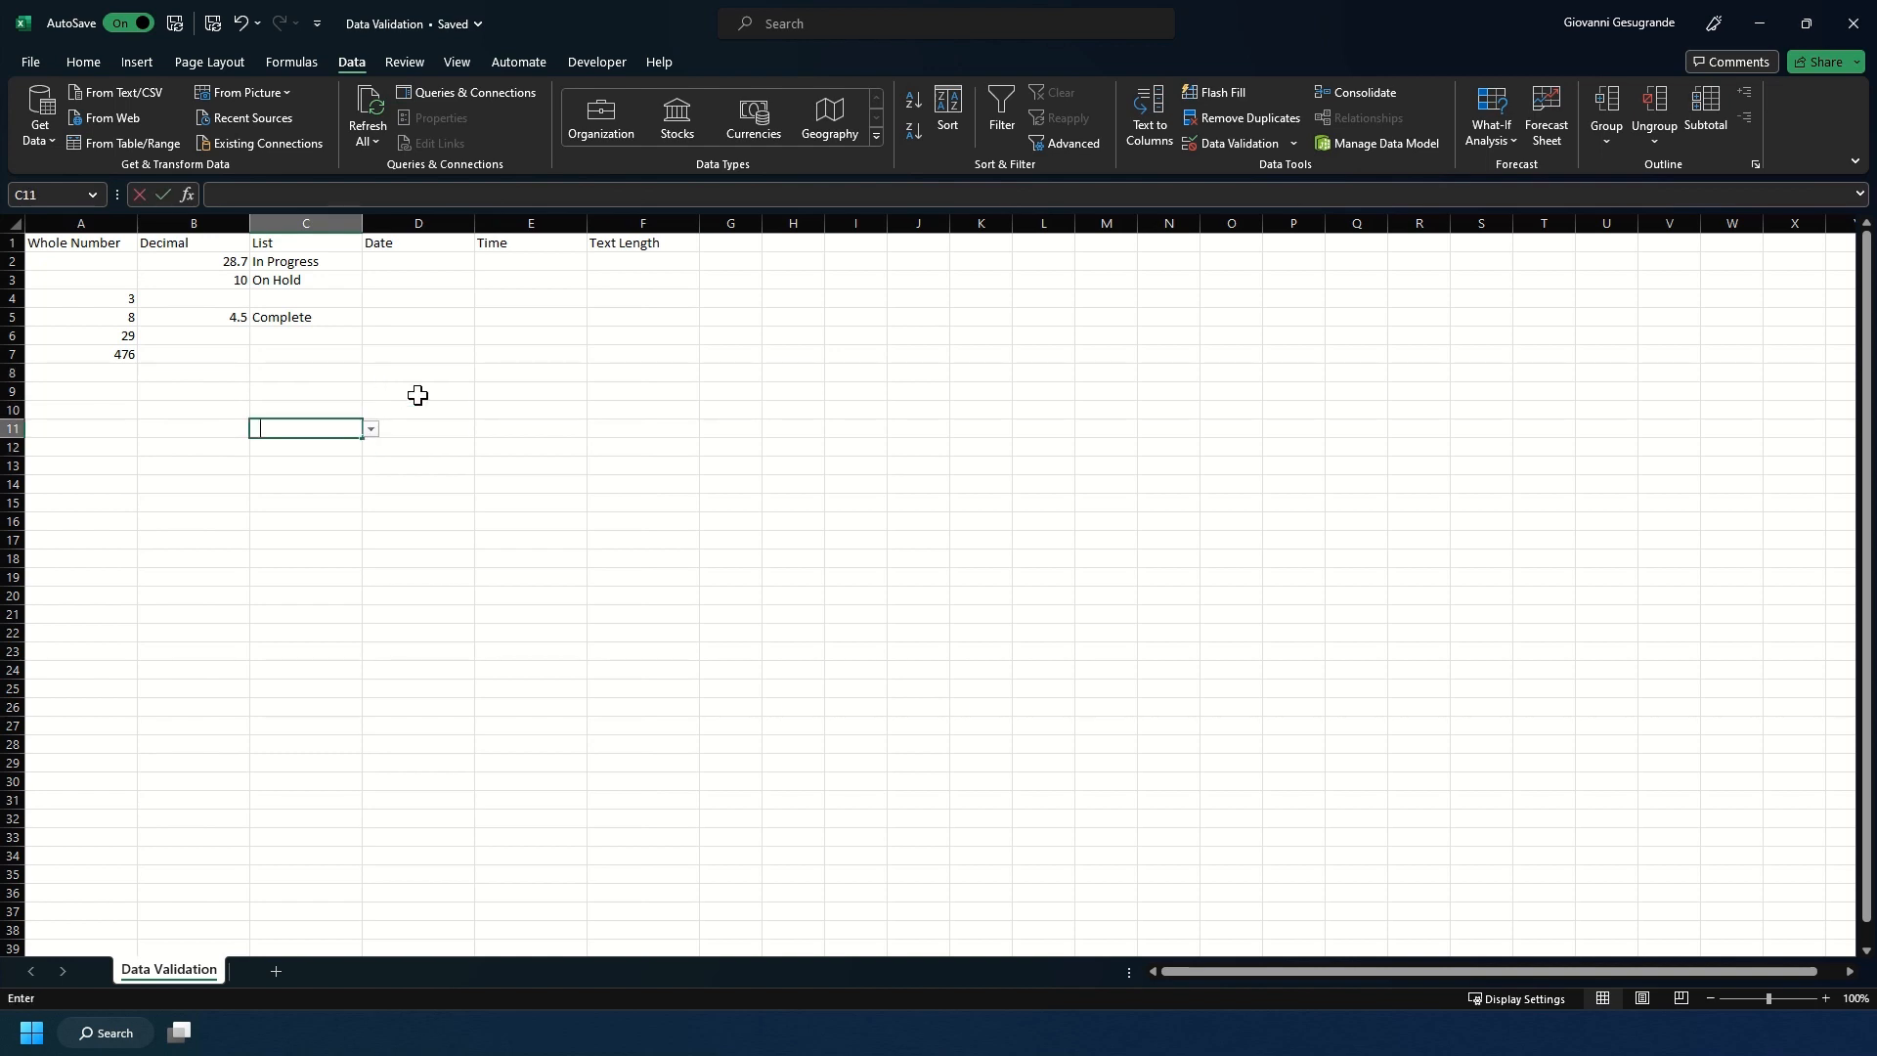
{"action": "type", "text": "d"}
{"action": "key", "text": "Return"}
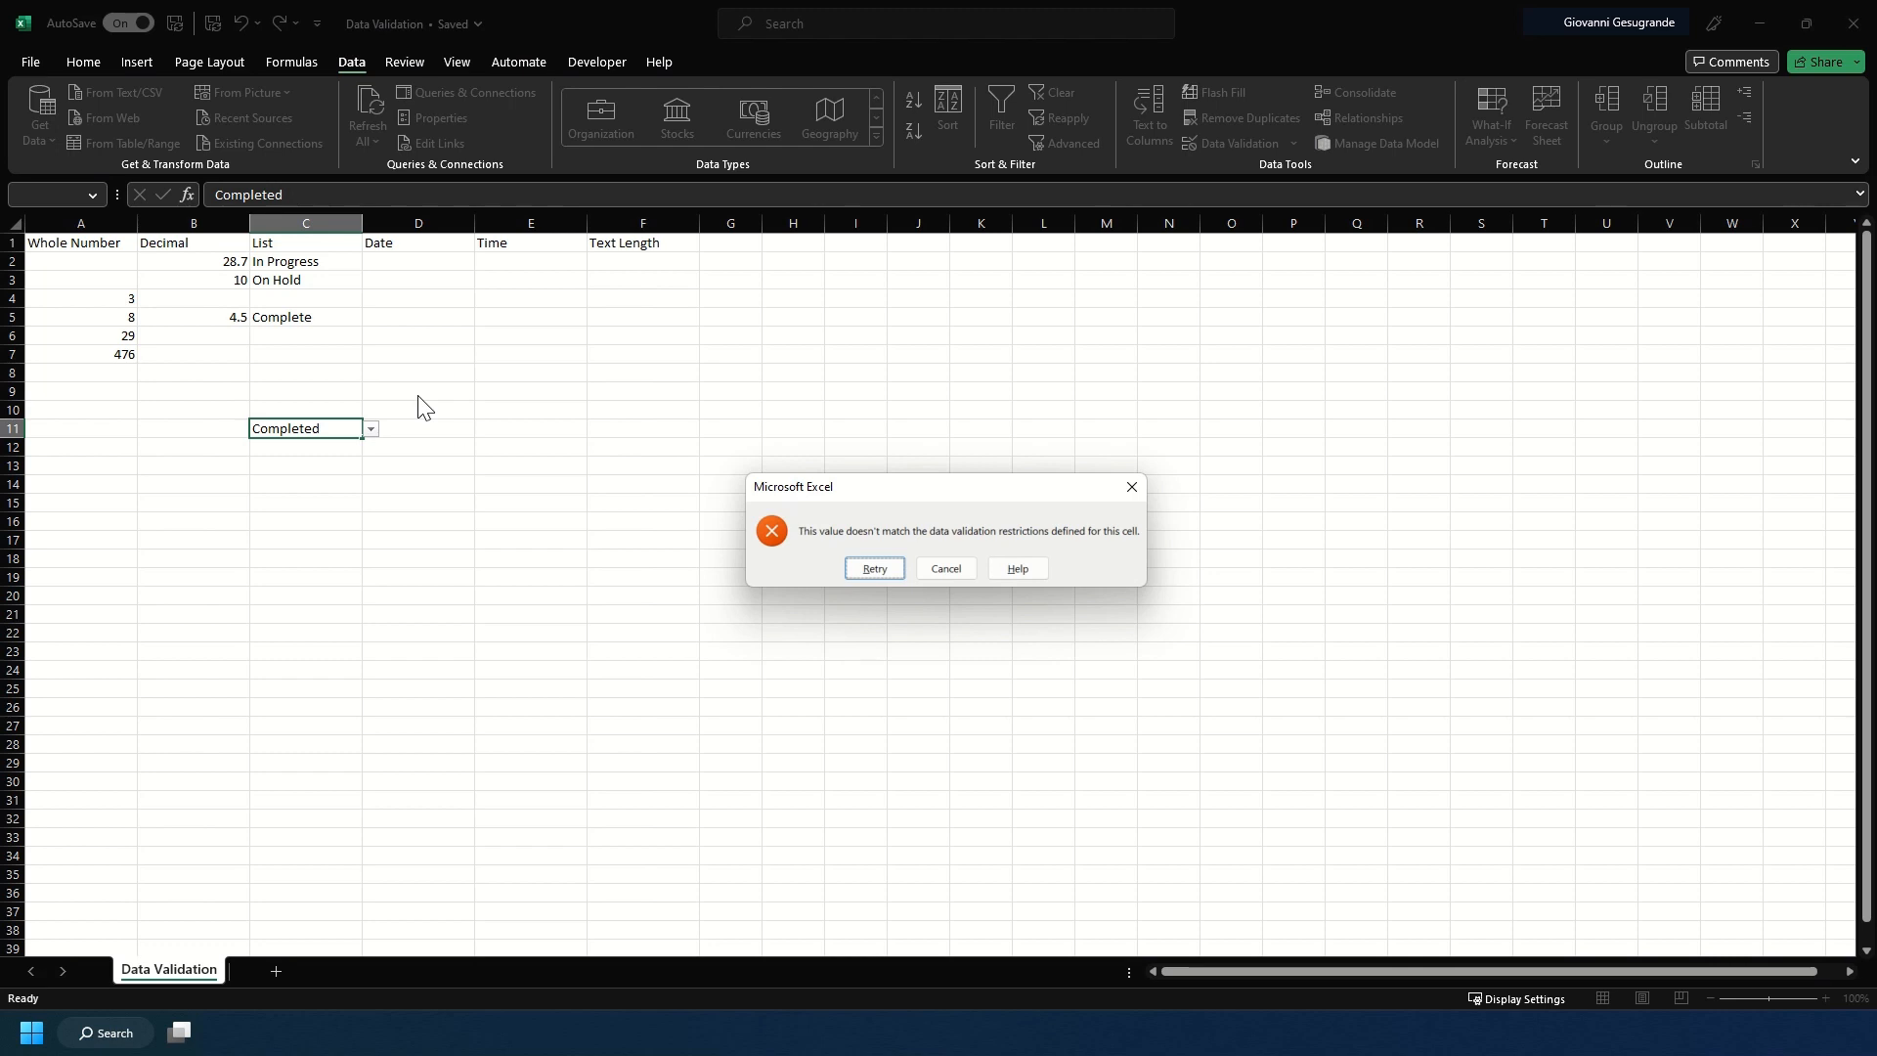
{"action": "key", "text": "Escape"}
Undo the clearing of column I, and check the drop-down options in cell C8
{"action": "key", "text": "ctrl+z"}
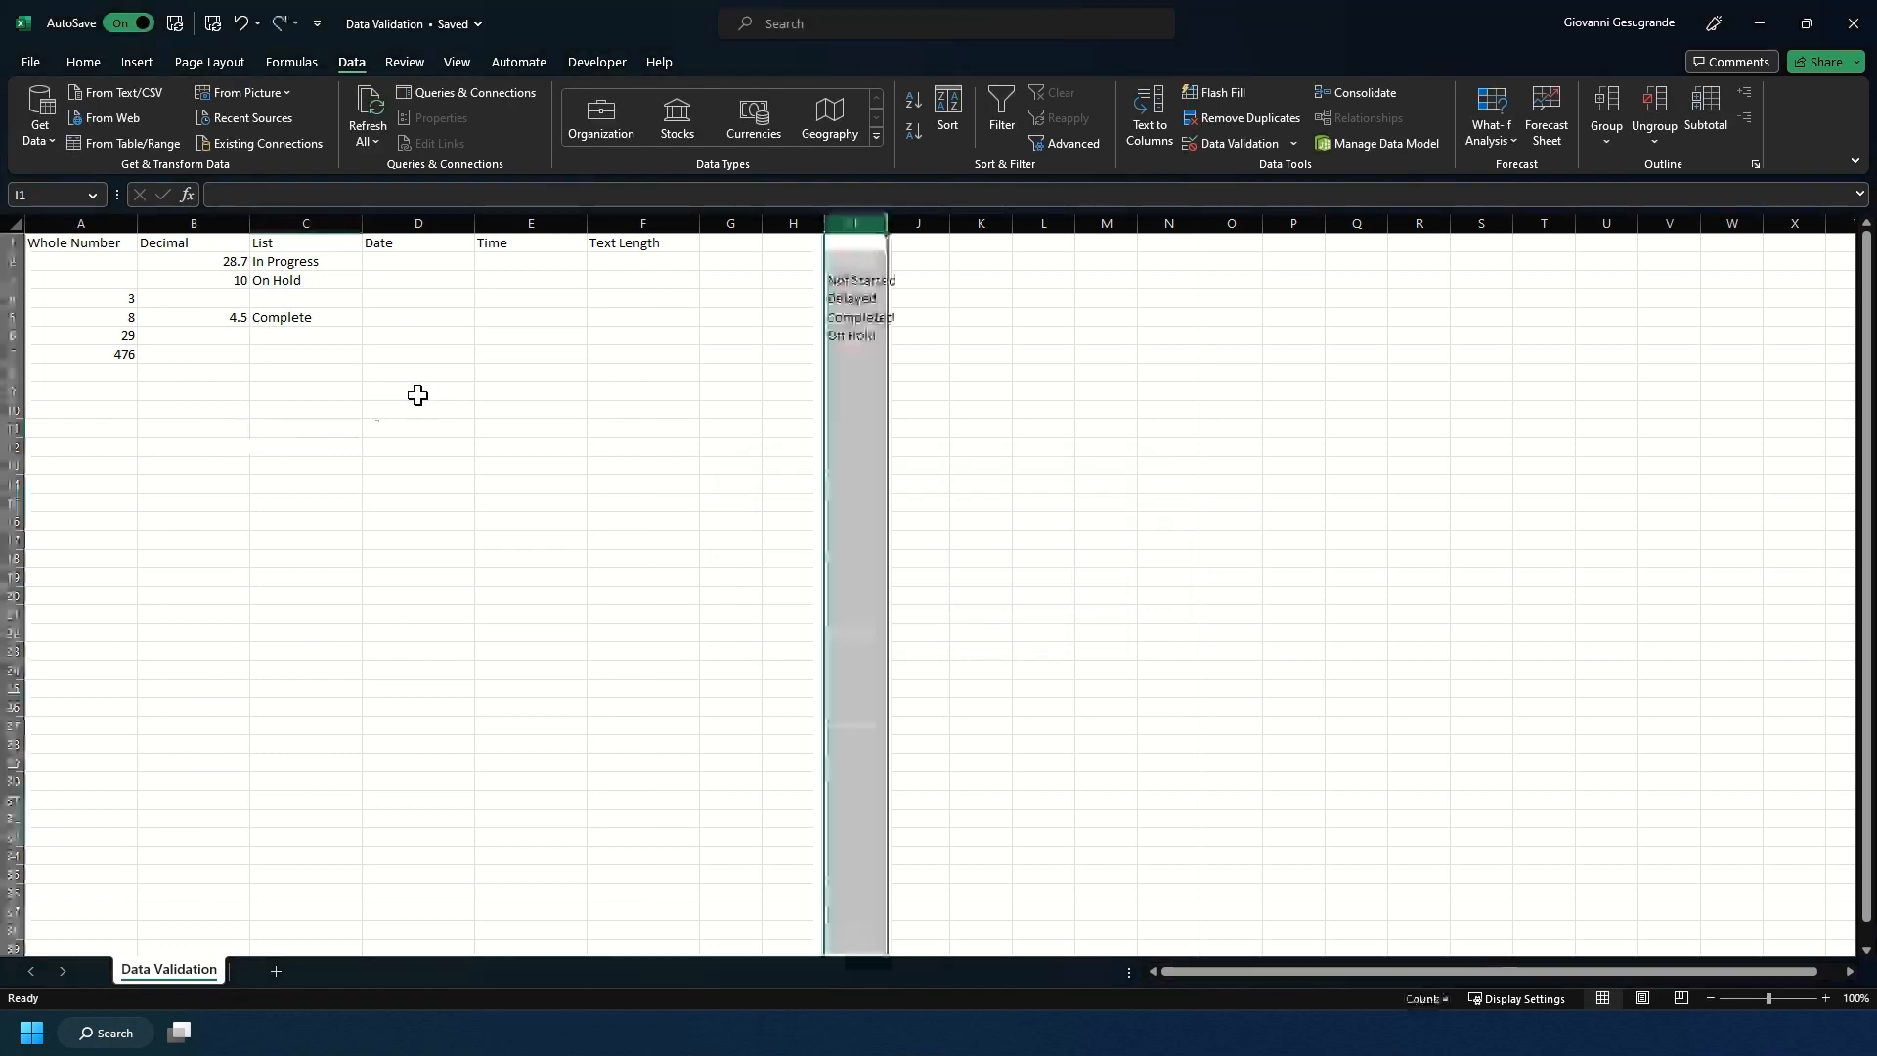
{"action": "left_click", "coordinate": [305, 372]}
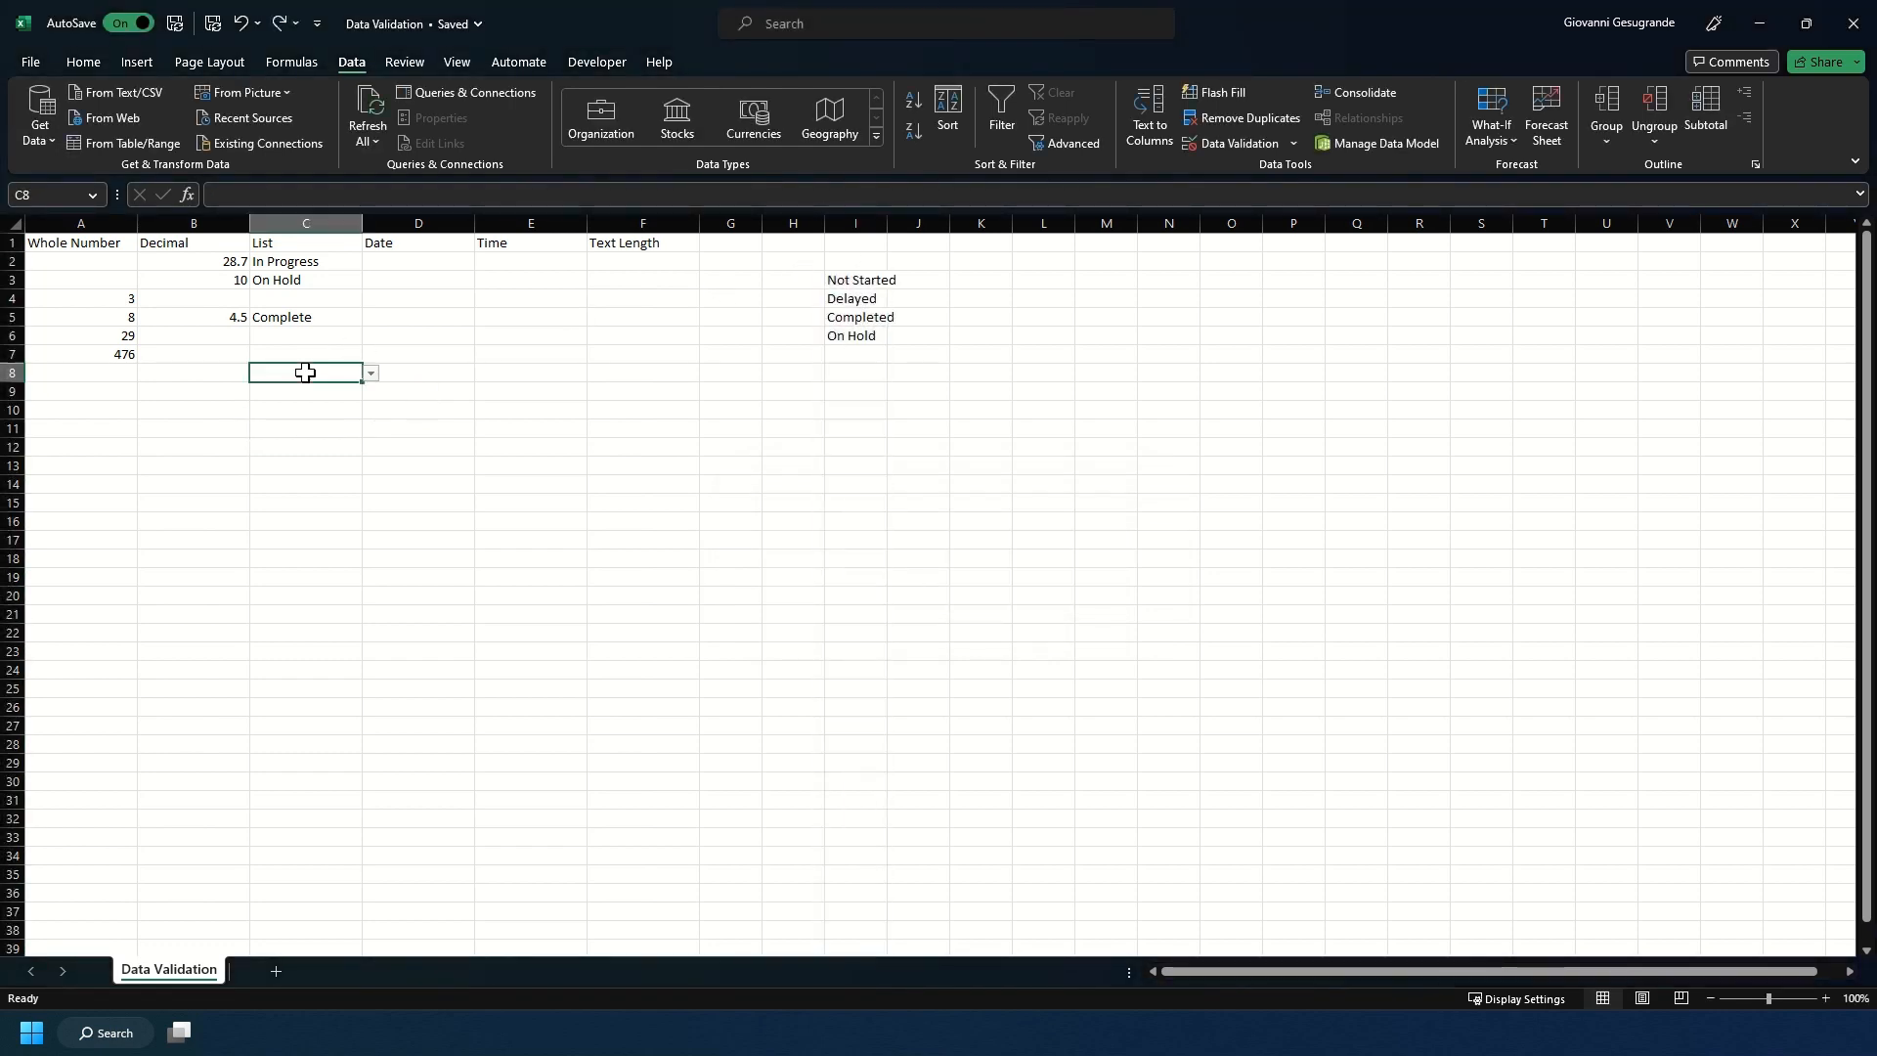
{"action": "left_click", "coordinate": [378, 374]}
{"action": "left_click", "coordinate": [342, 372]}
{"action": "left_click", "coordinate": [372, 374]}
Review the list source in the data validation settings of cell C4, and close them without changes
{"action": "left_click", "coordinate": [303, 296]}
{"action": "left_click", "coordinate": [303, 296]}
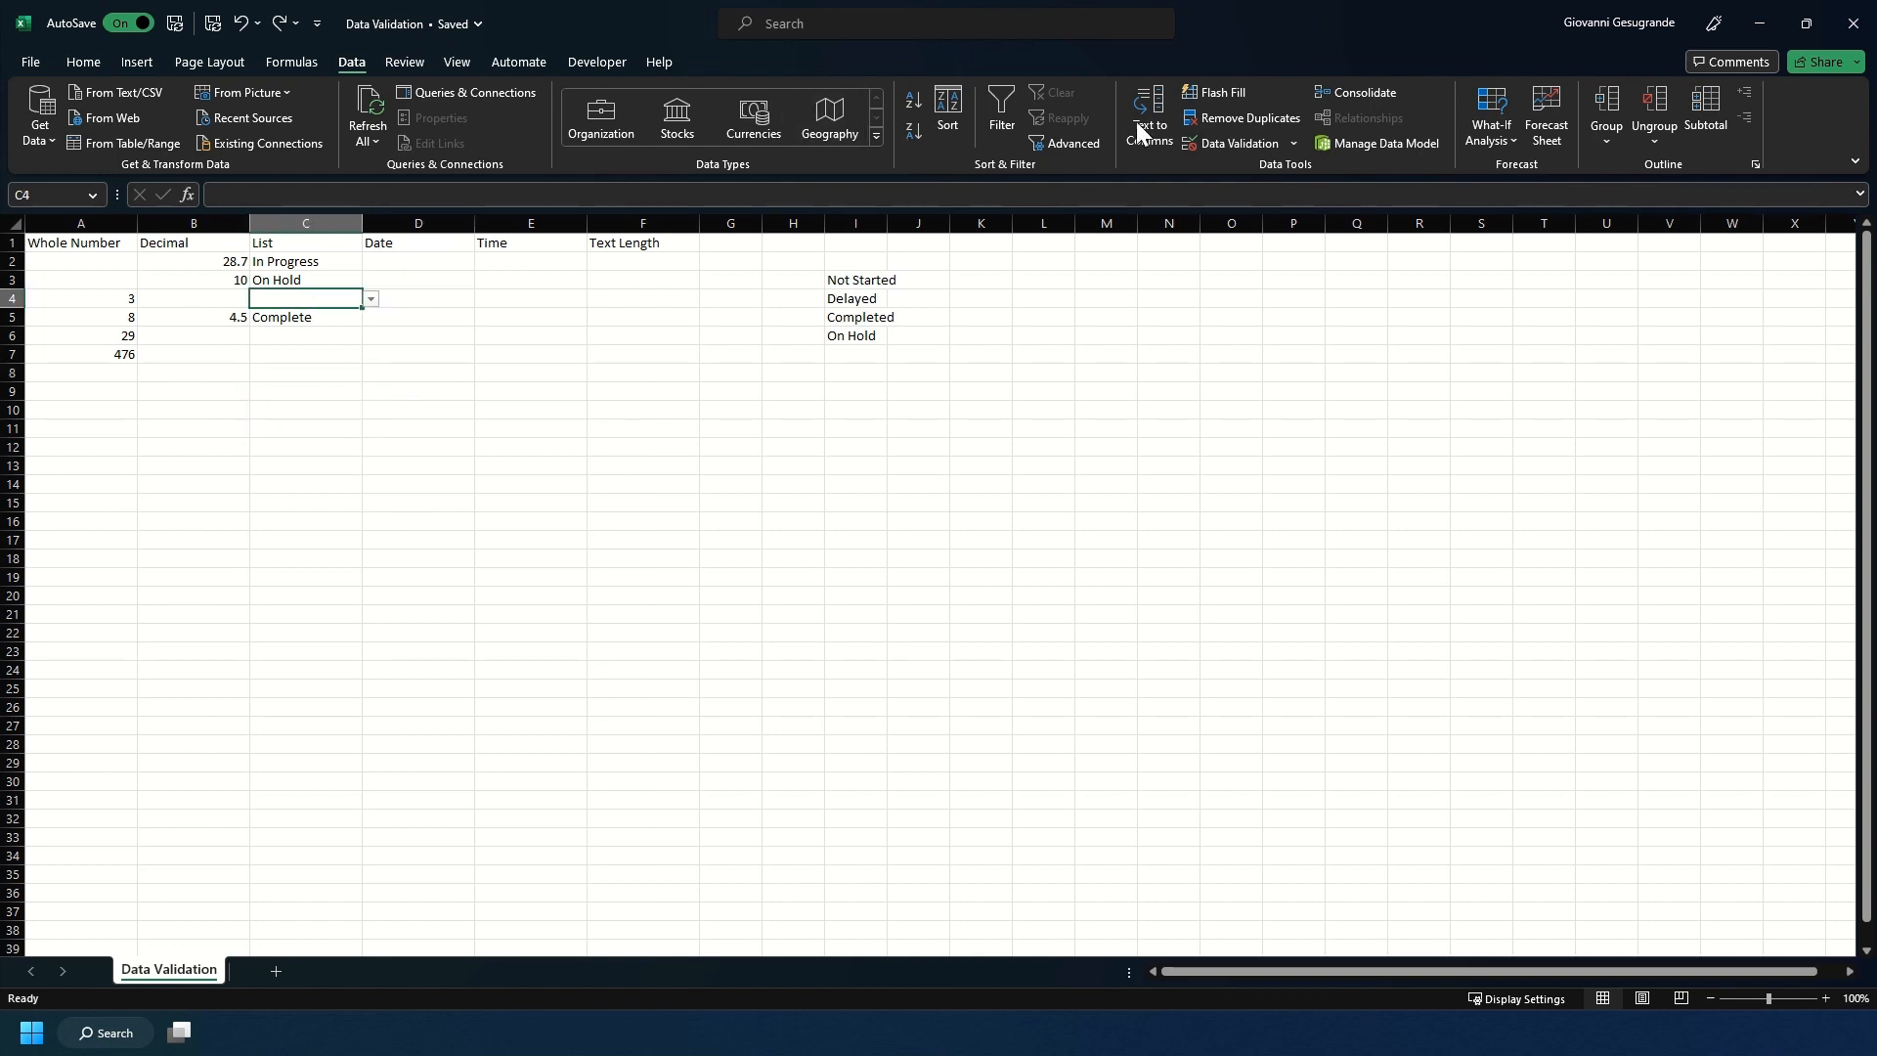
{"action": "left_click", "coordinate": [1240, 145]}
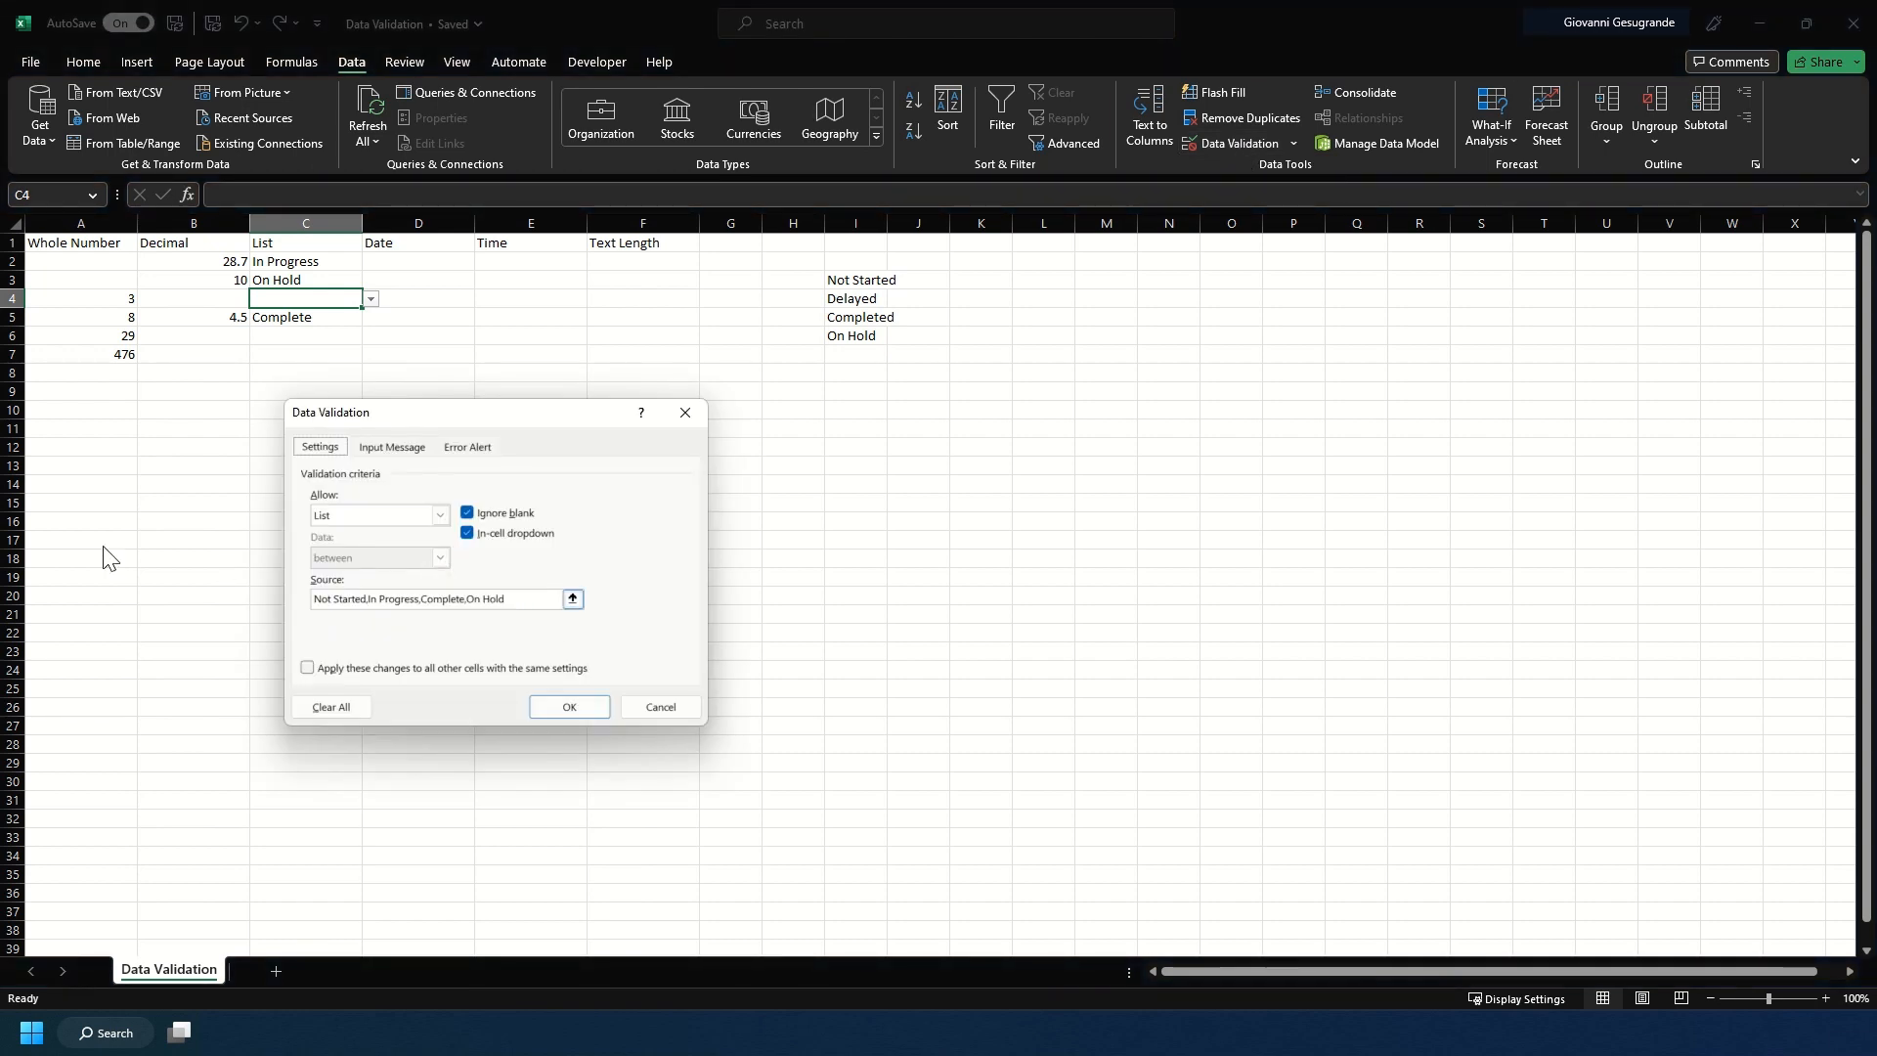
{"action": "left_click", "coordinate": [666, 700]}
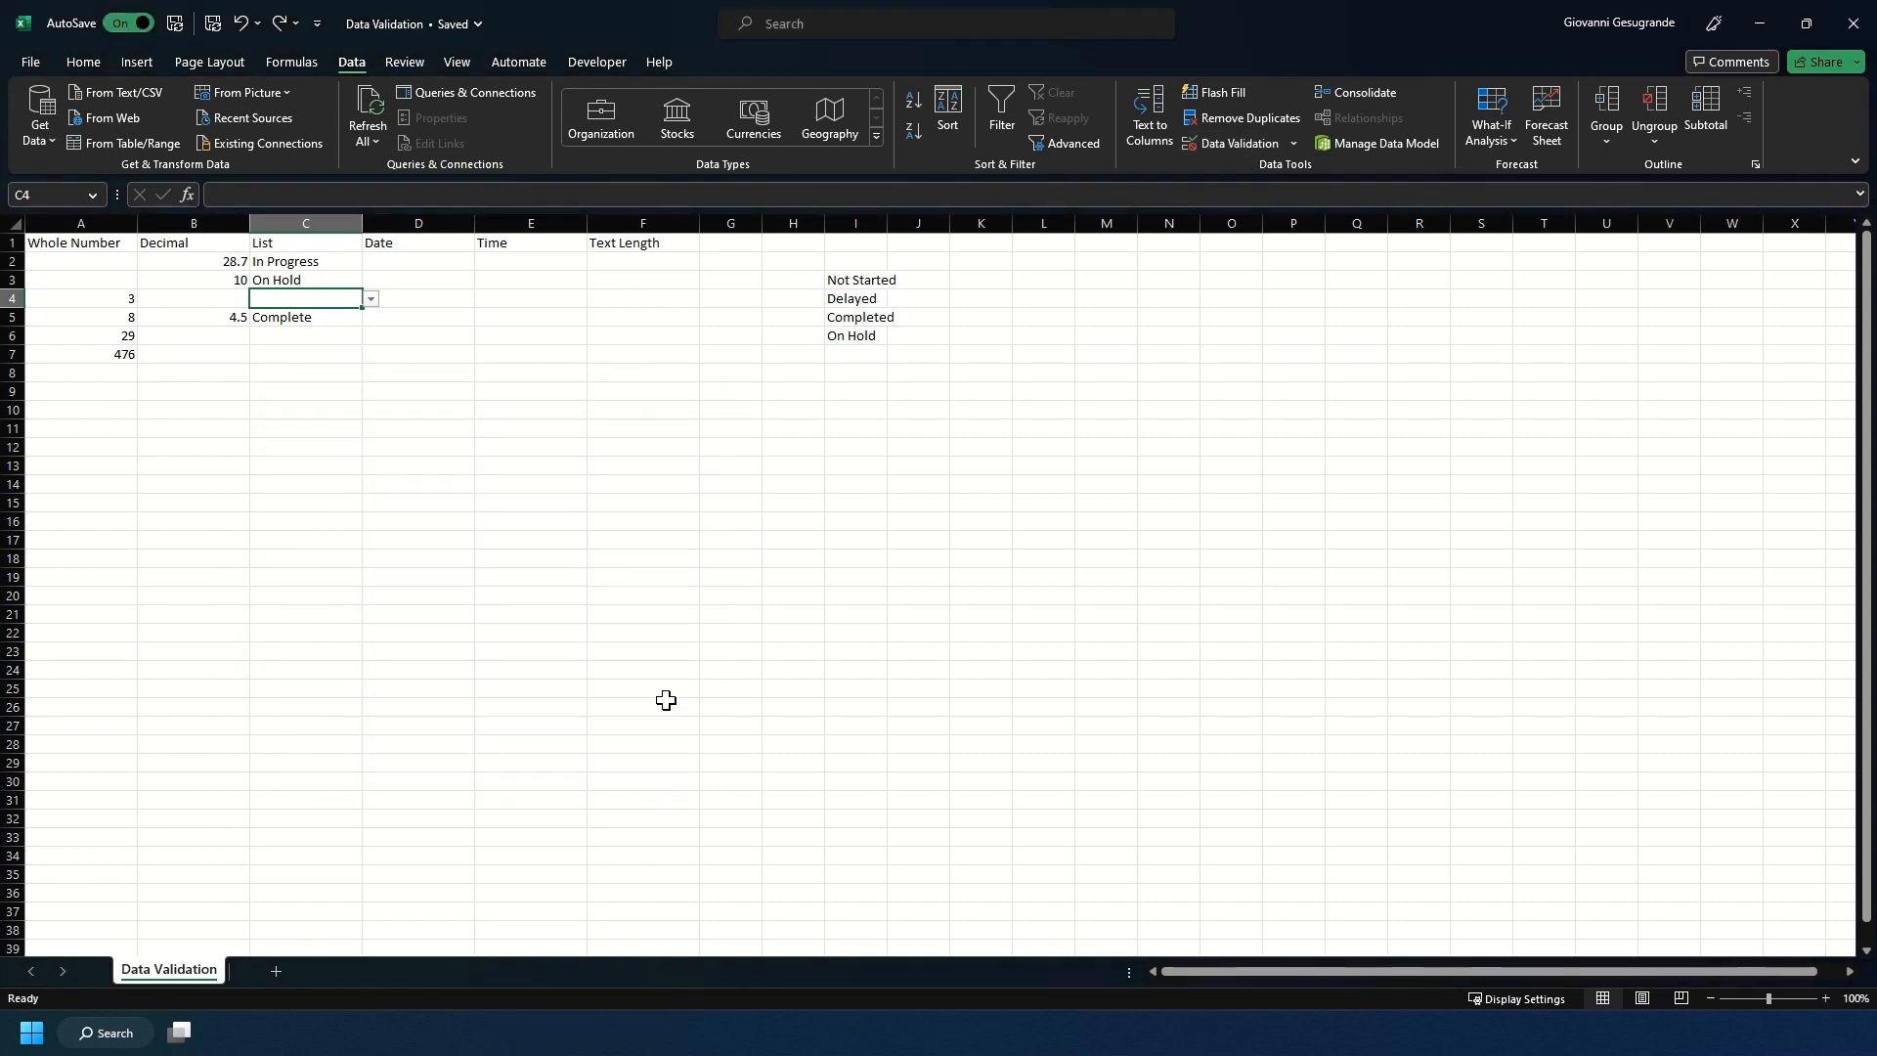
Look at the Hide option for the Data Validation sheet without applying it
{"action": "left_click", "coordinate": [347, 389]}
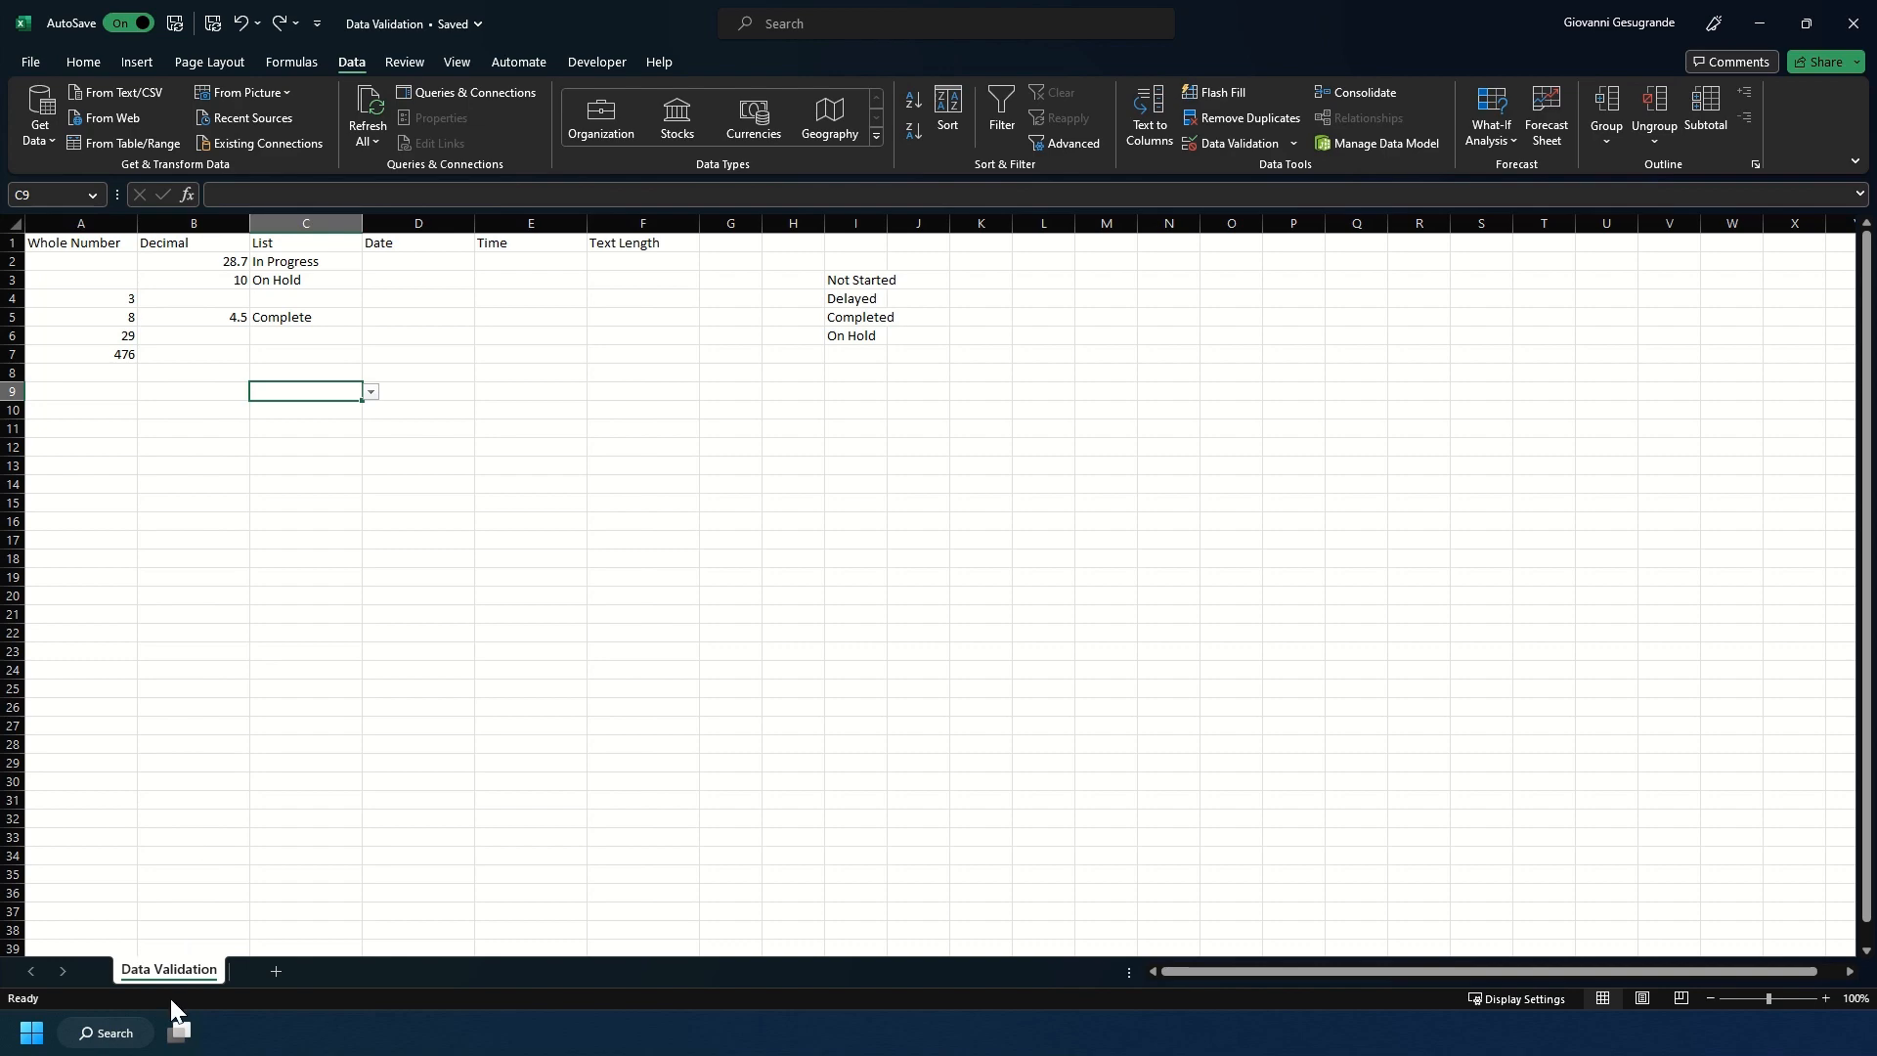
{"action": "right_click", "coordinate": [170, 970]}
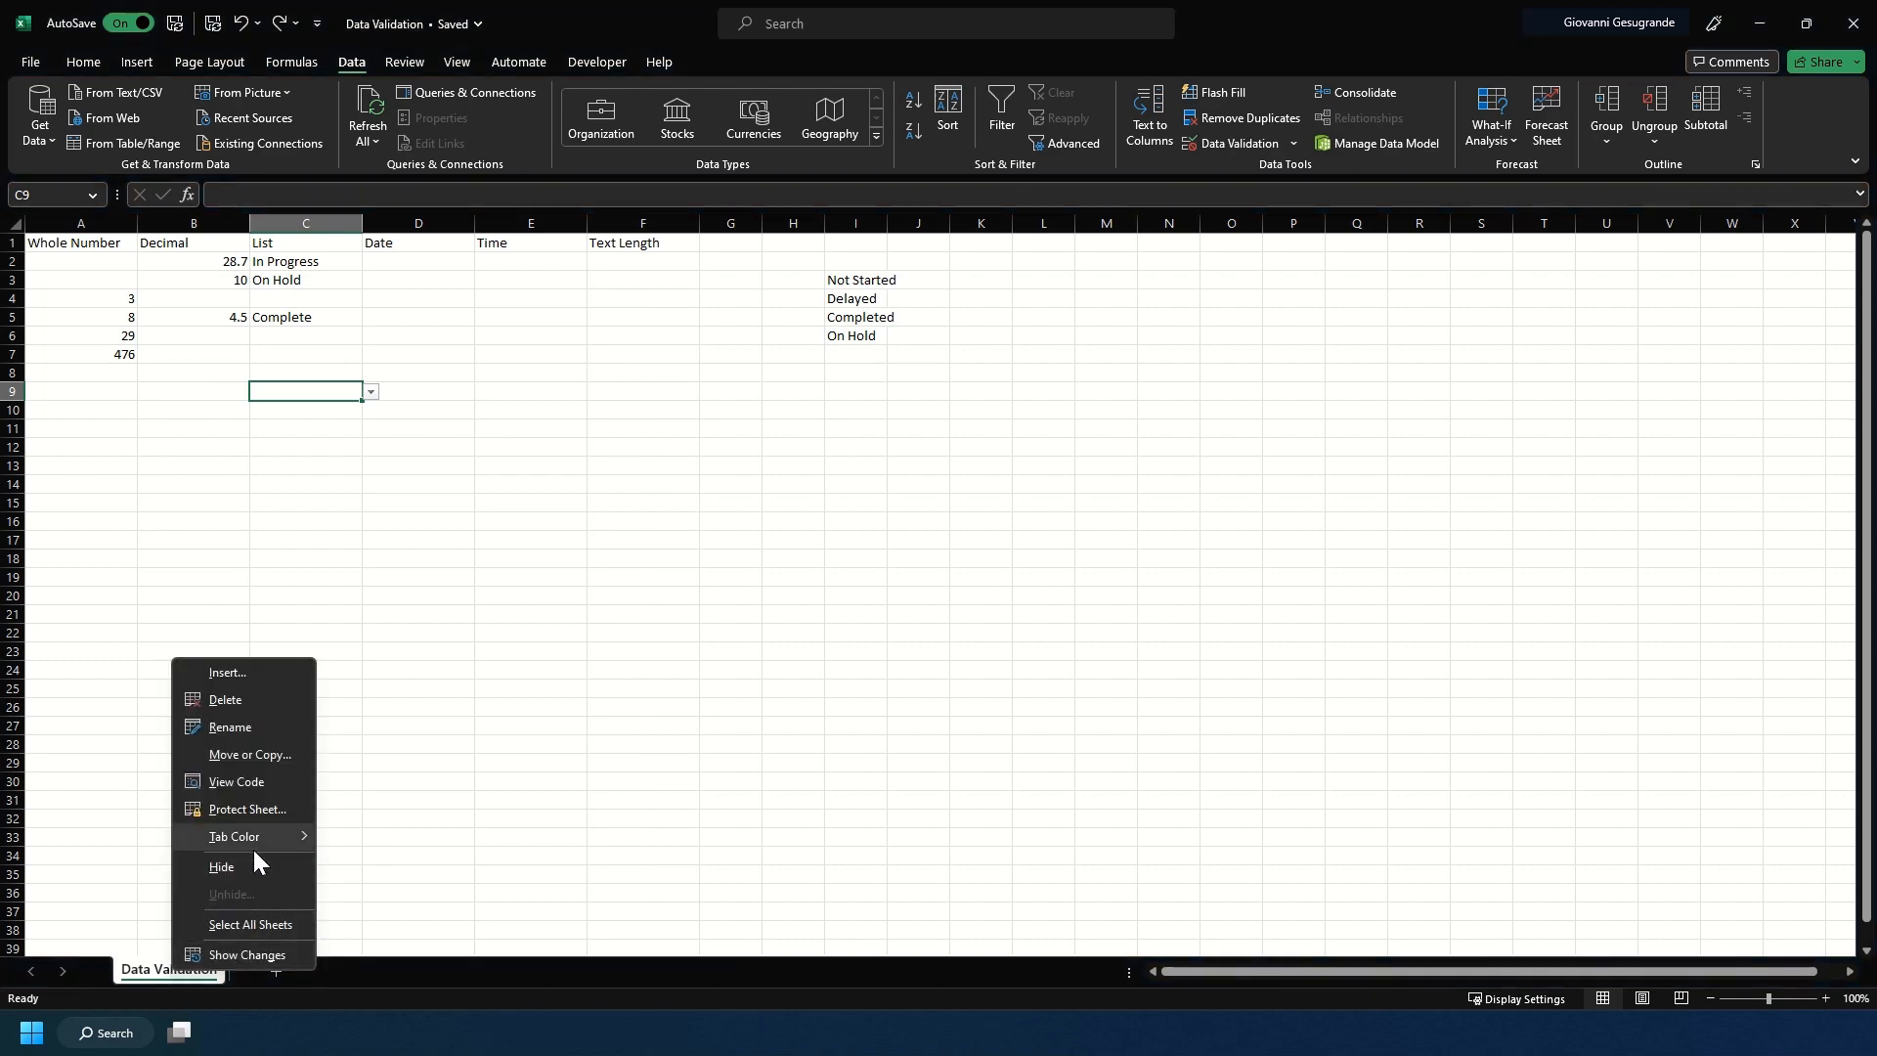
{"action": "key", "text": "ctrl"}
{"action": "key", "text": "ctrl"}
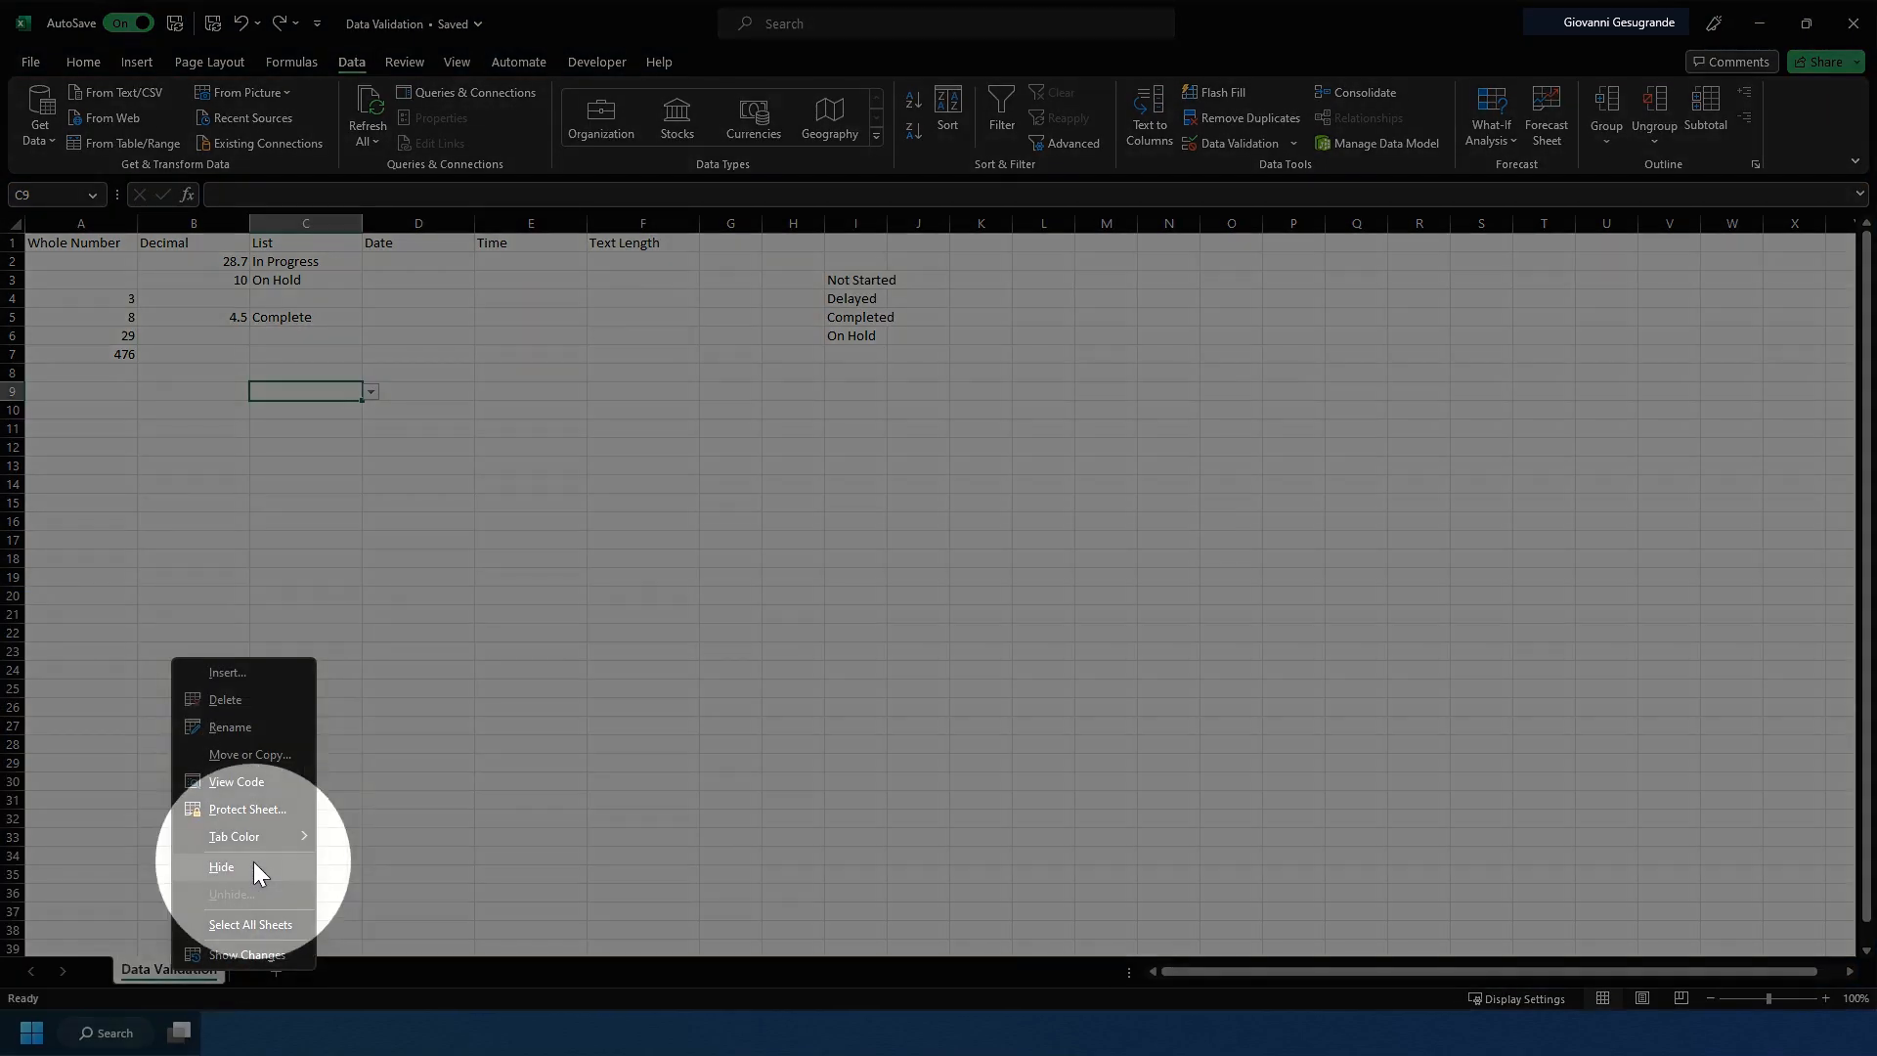
{"action": "left_click", "coordinate": [486, 800]}
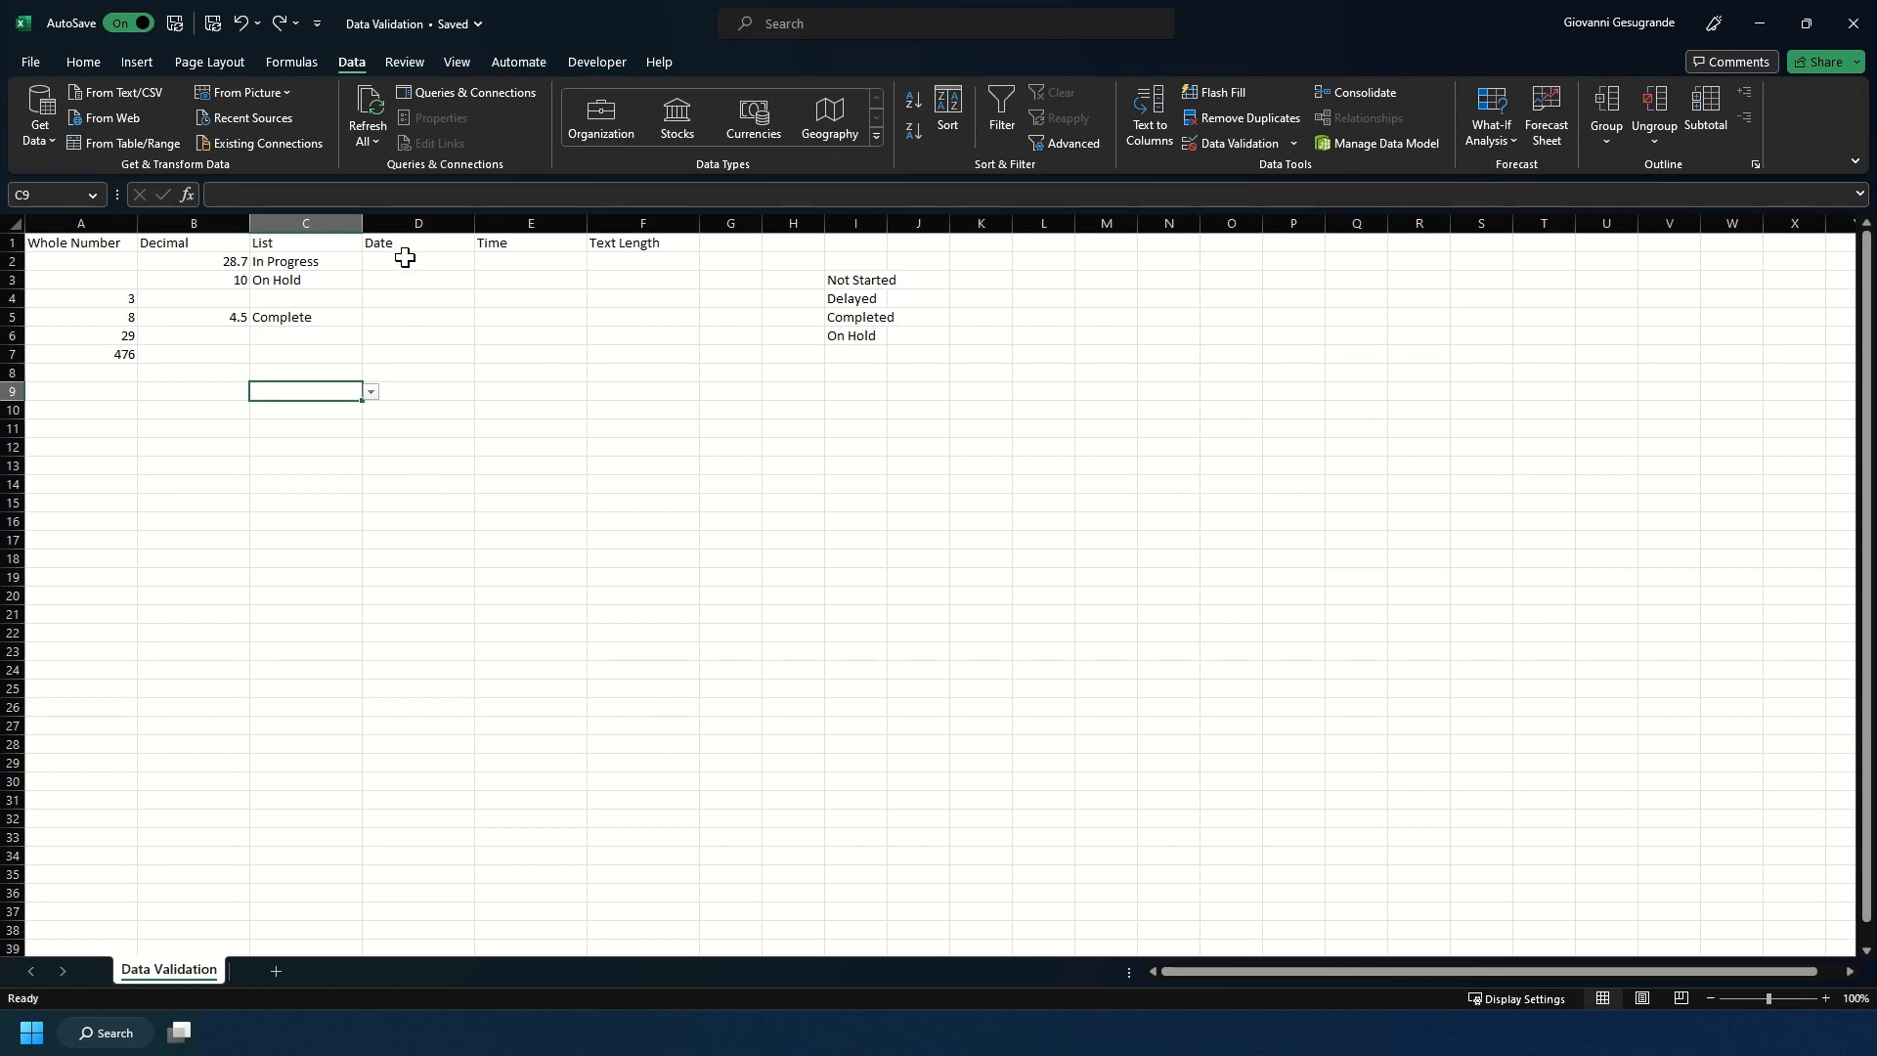
Restrict cells D2:D11 with a Date validation rule allowing dates between 01/01/2023 and 31/12/2024
{"action": "left_click_drag", "start_coordinate": [405, 257], "coordinate": [405, 422]}
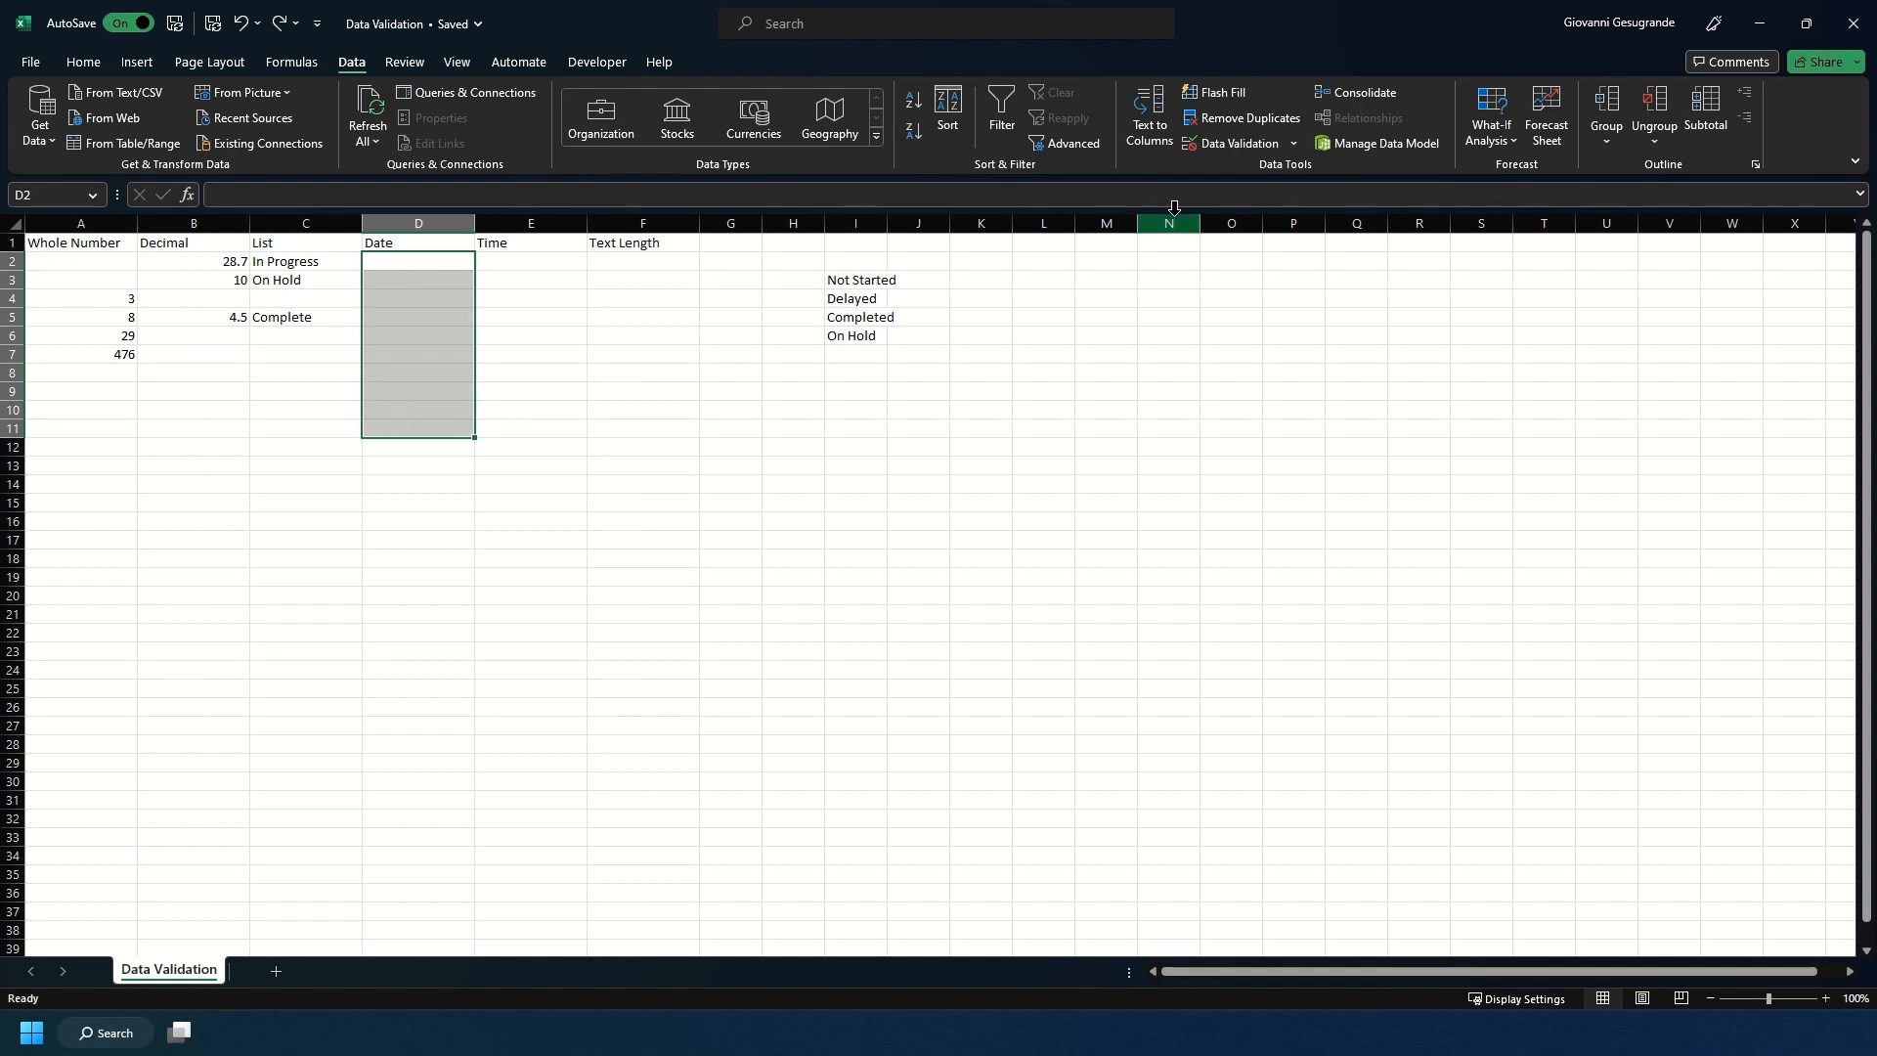
{"action": "left_click", "coordinate": [1258, 146]}
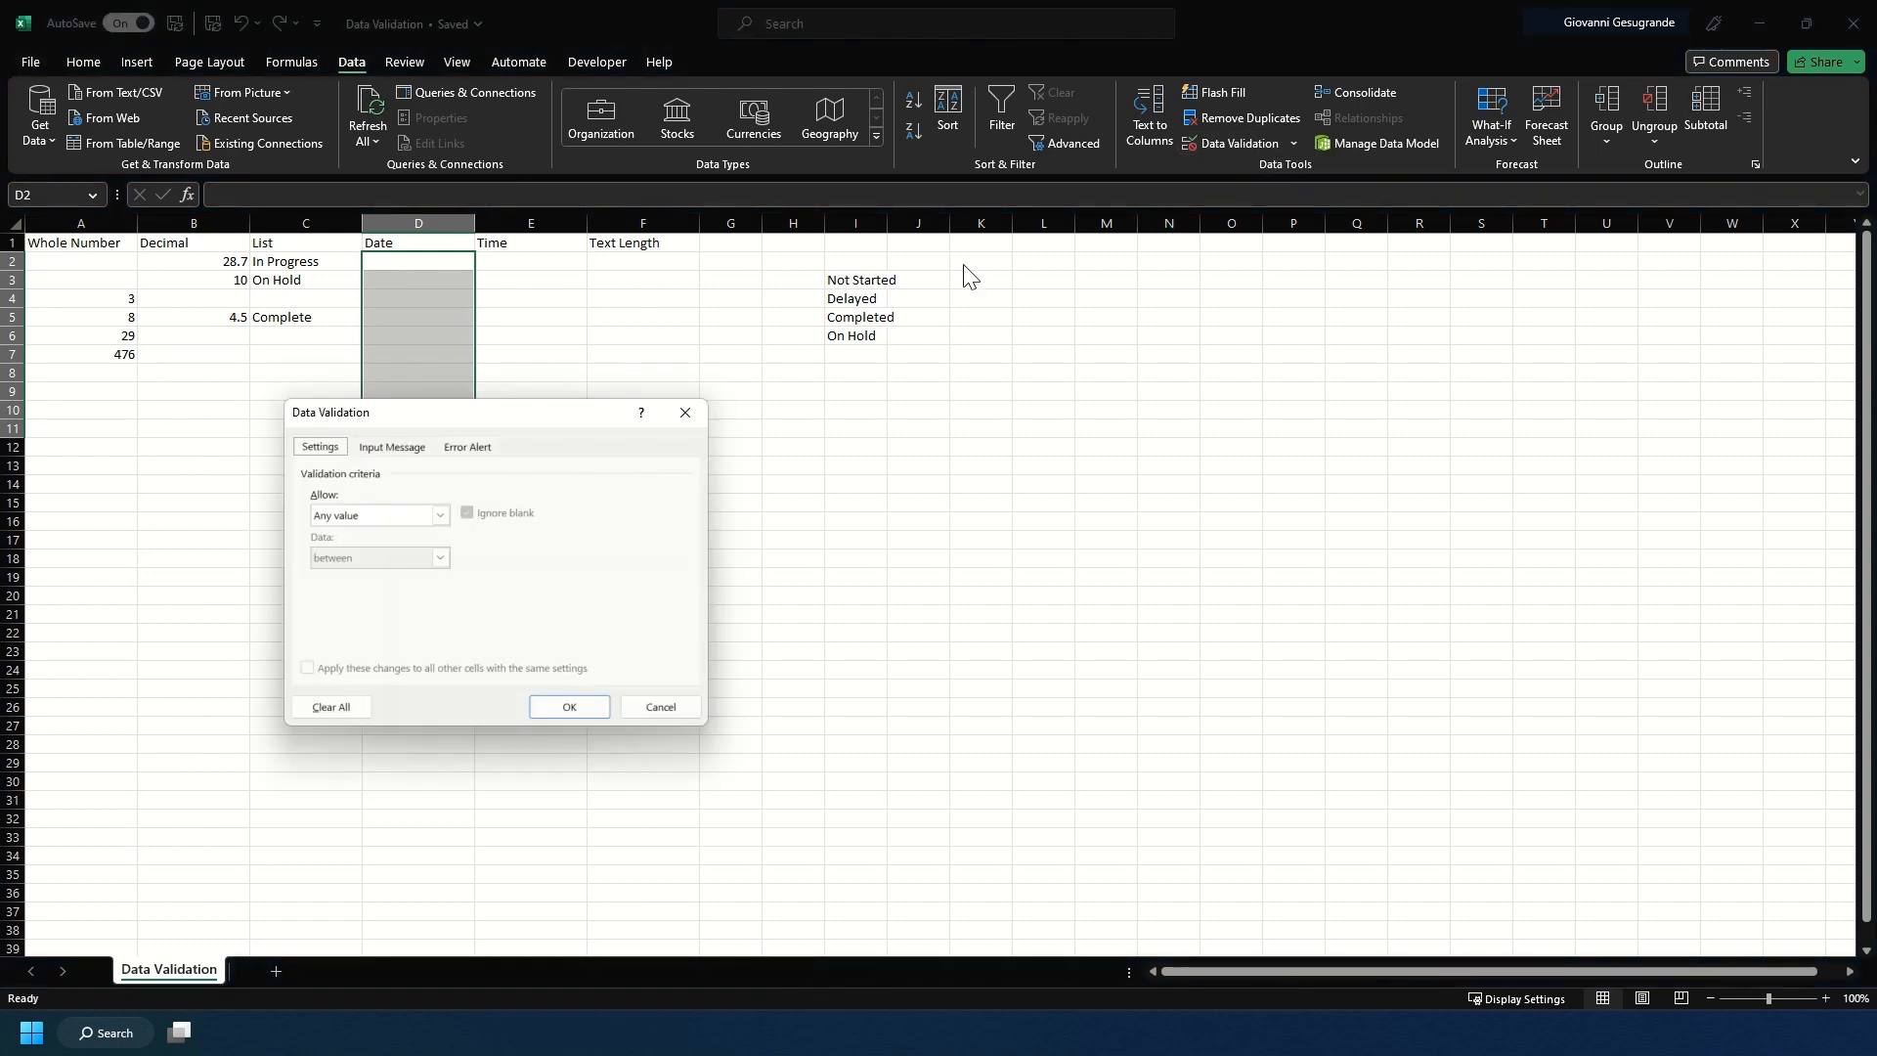
{"action": "left_click", "coordinate": [440, 515]}
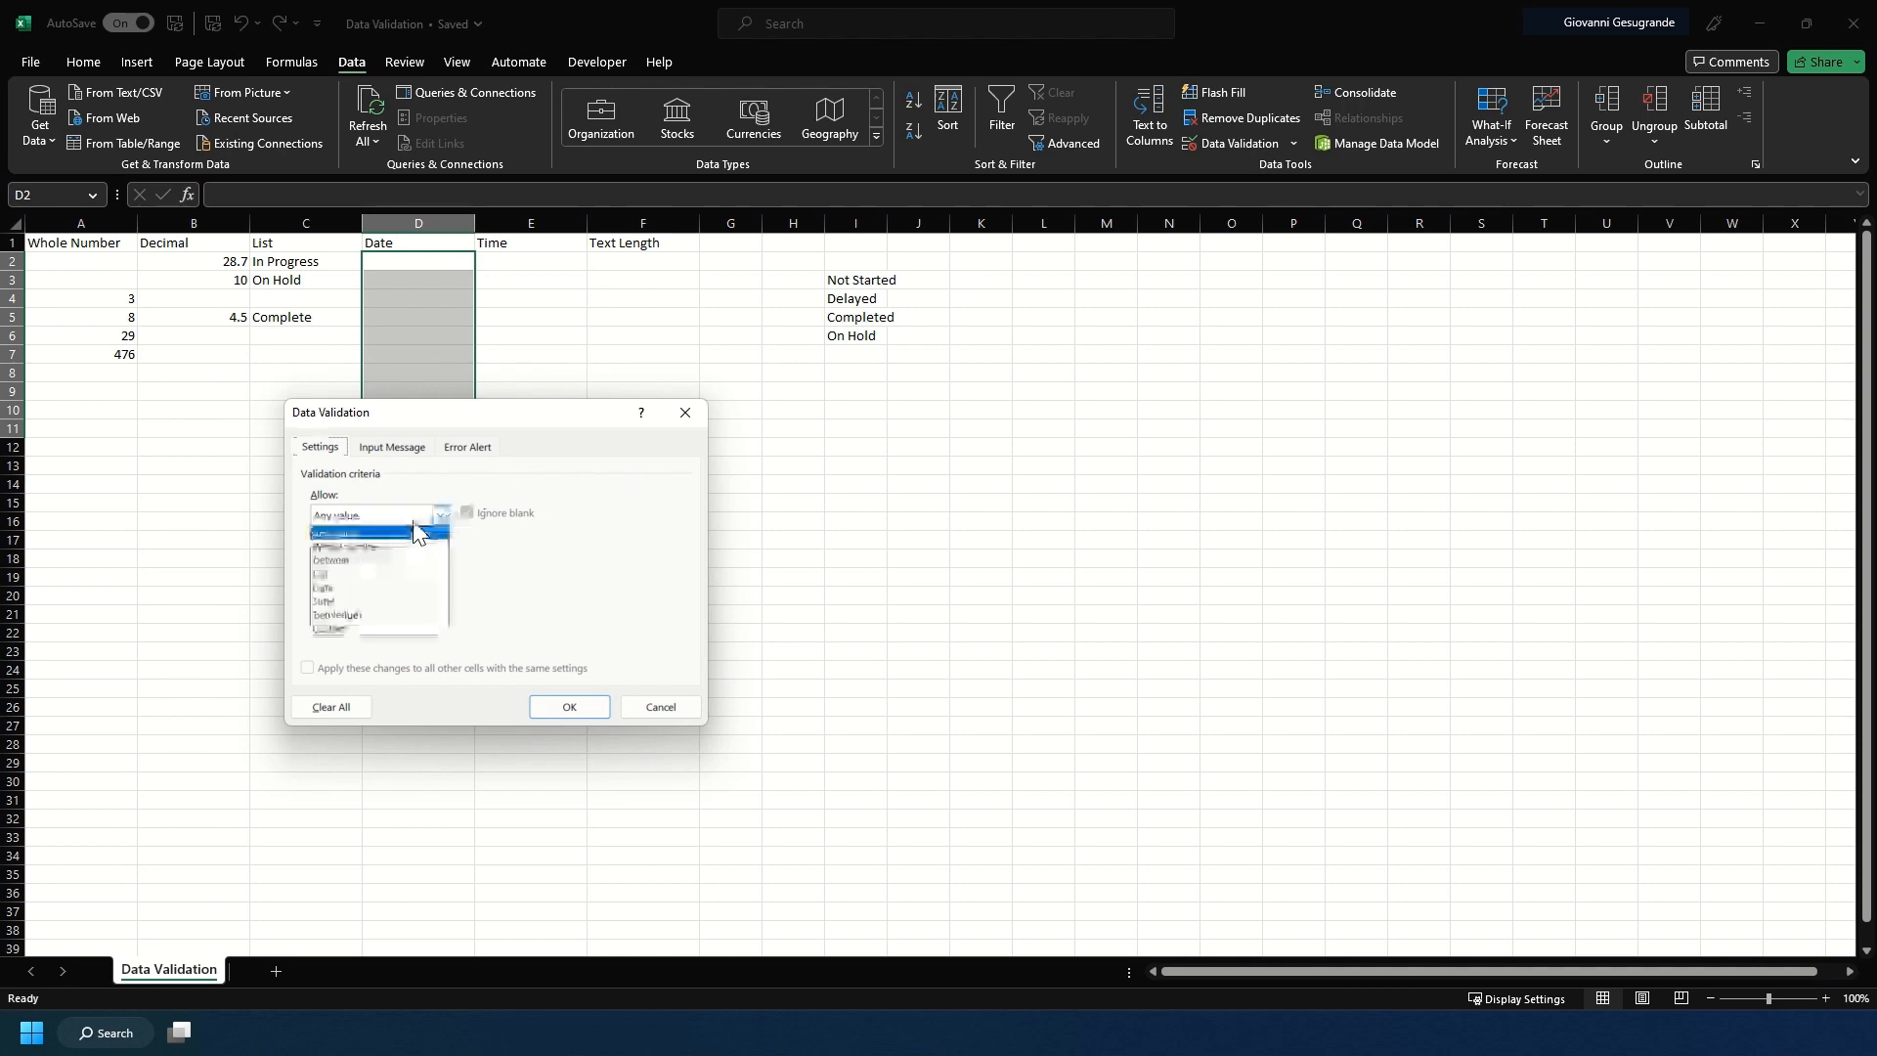
{"action": "left_click", "coordinate": [388, 587]}
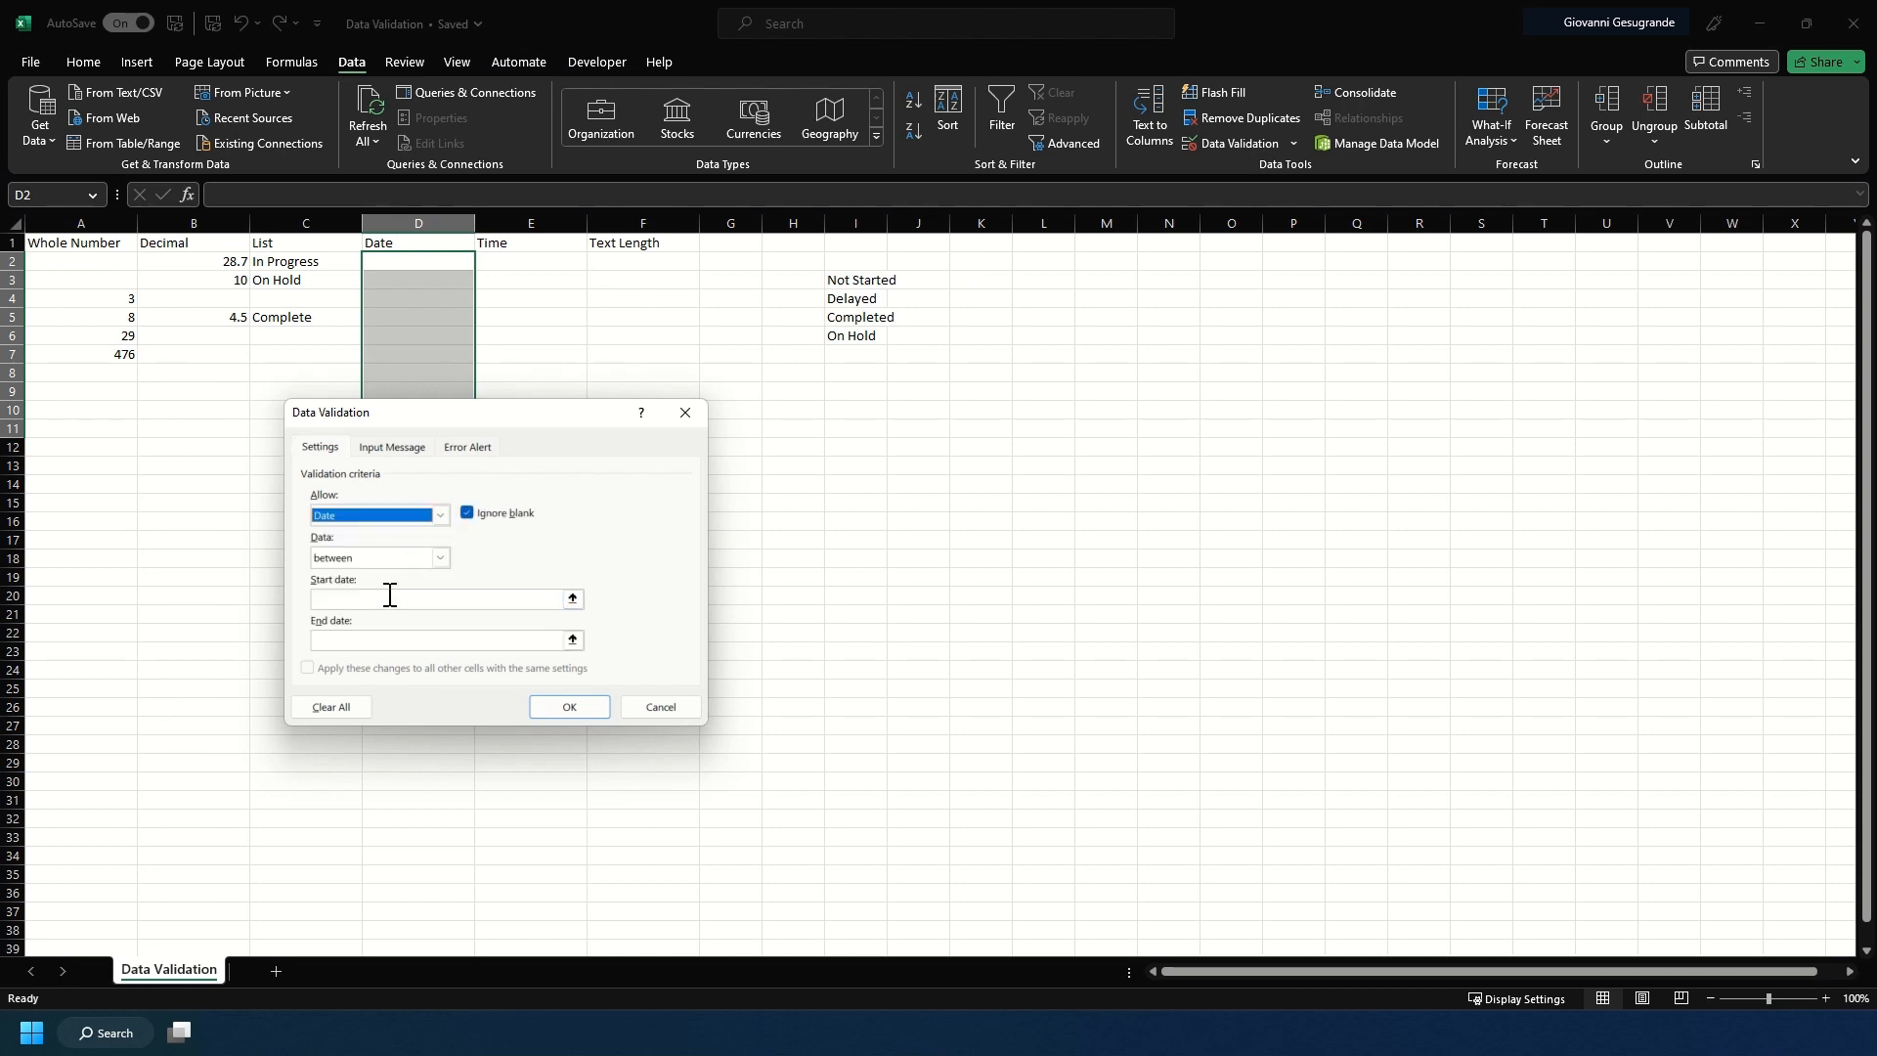
{"action": "left_click", "coordinate": [391, 597]}
{"action": "type", "text": "0"}
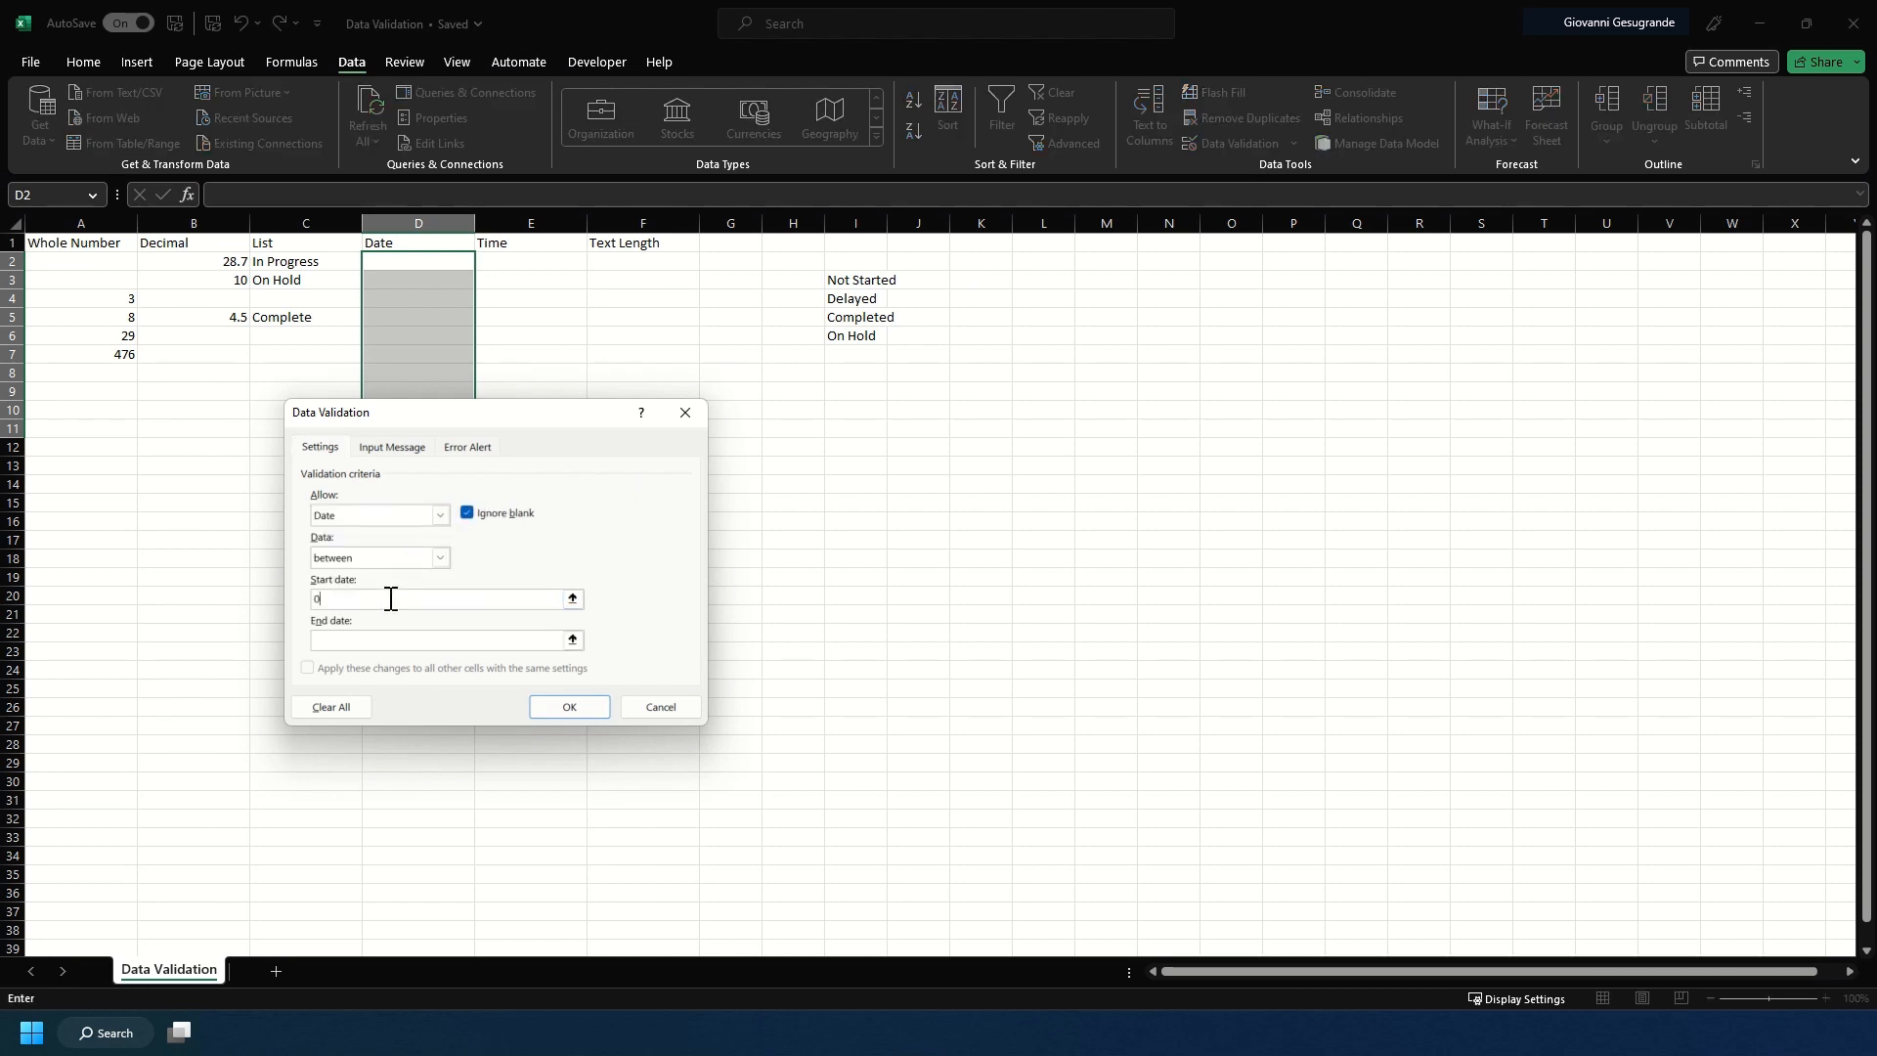
{"action": "type", "text": "1/01/202331/12/2024"}
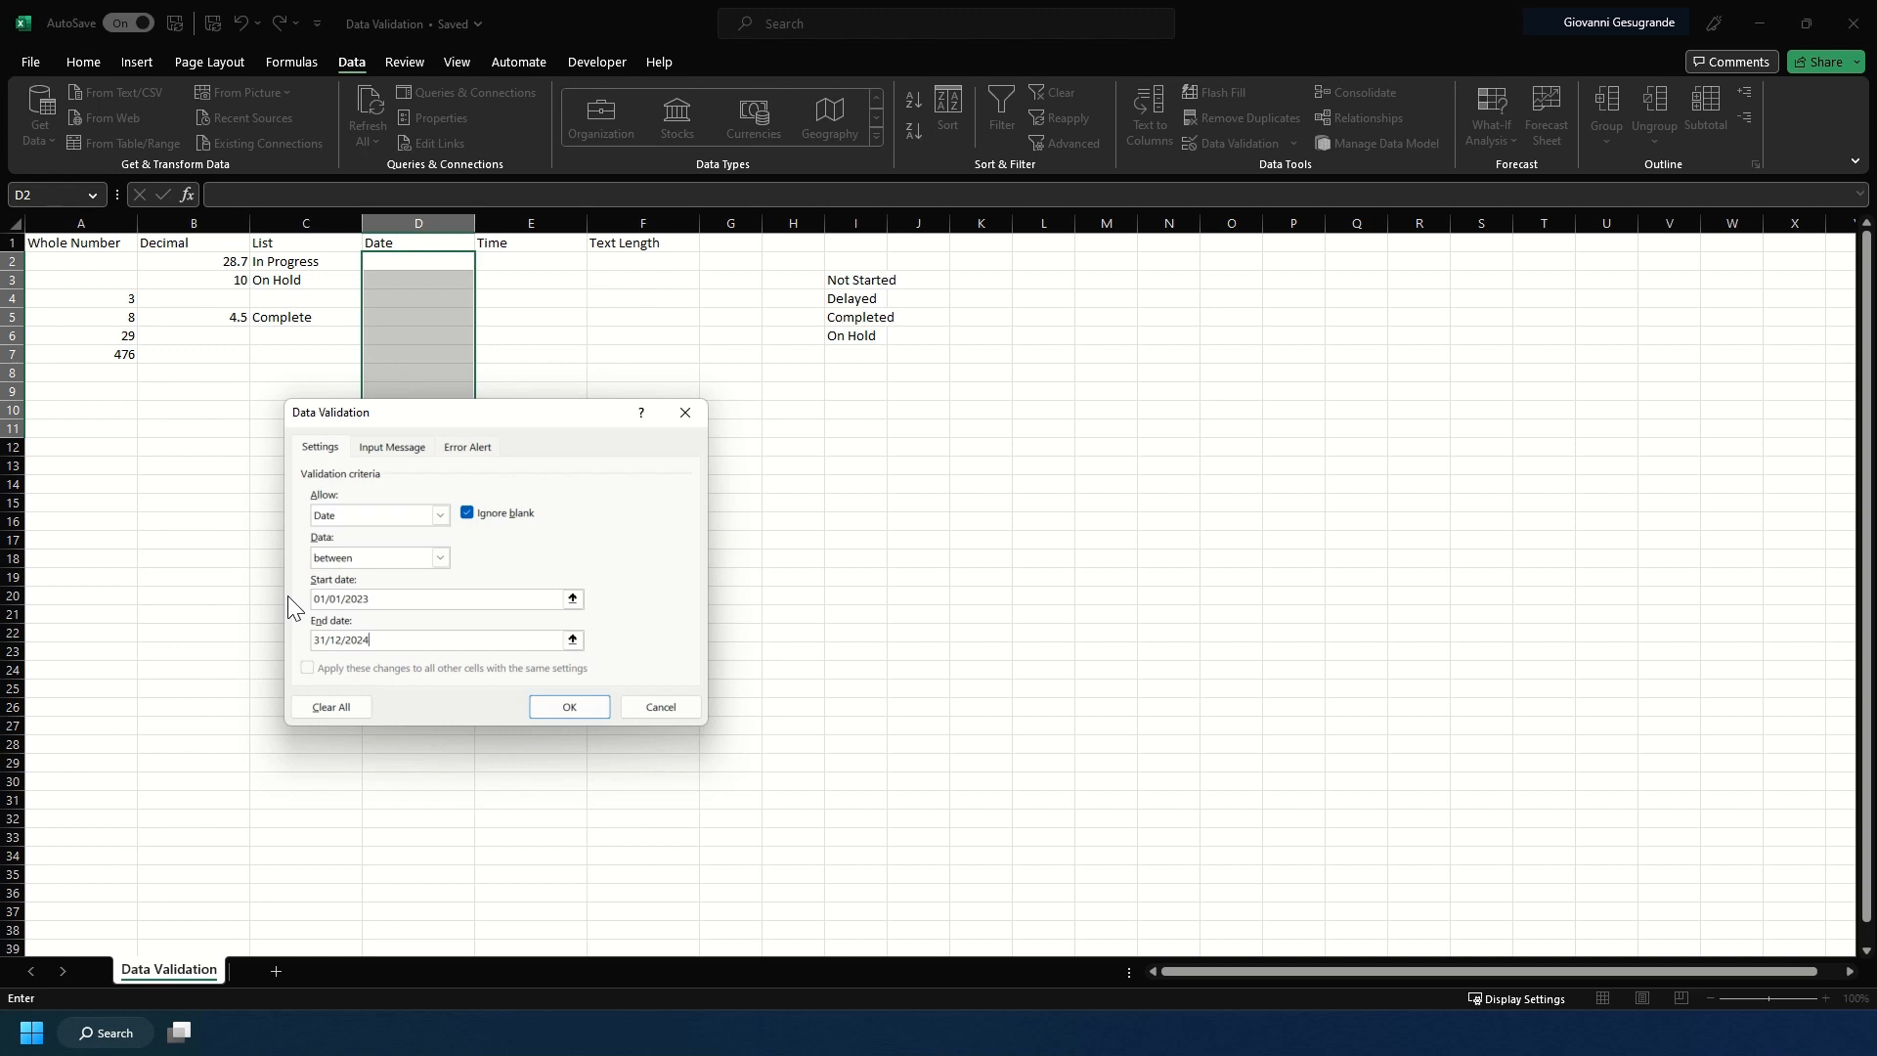
{"action": "left_click", "coordinate": [571, 706]}
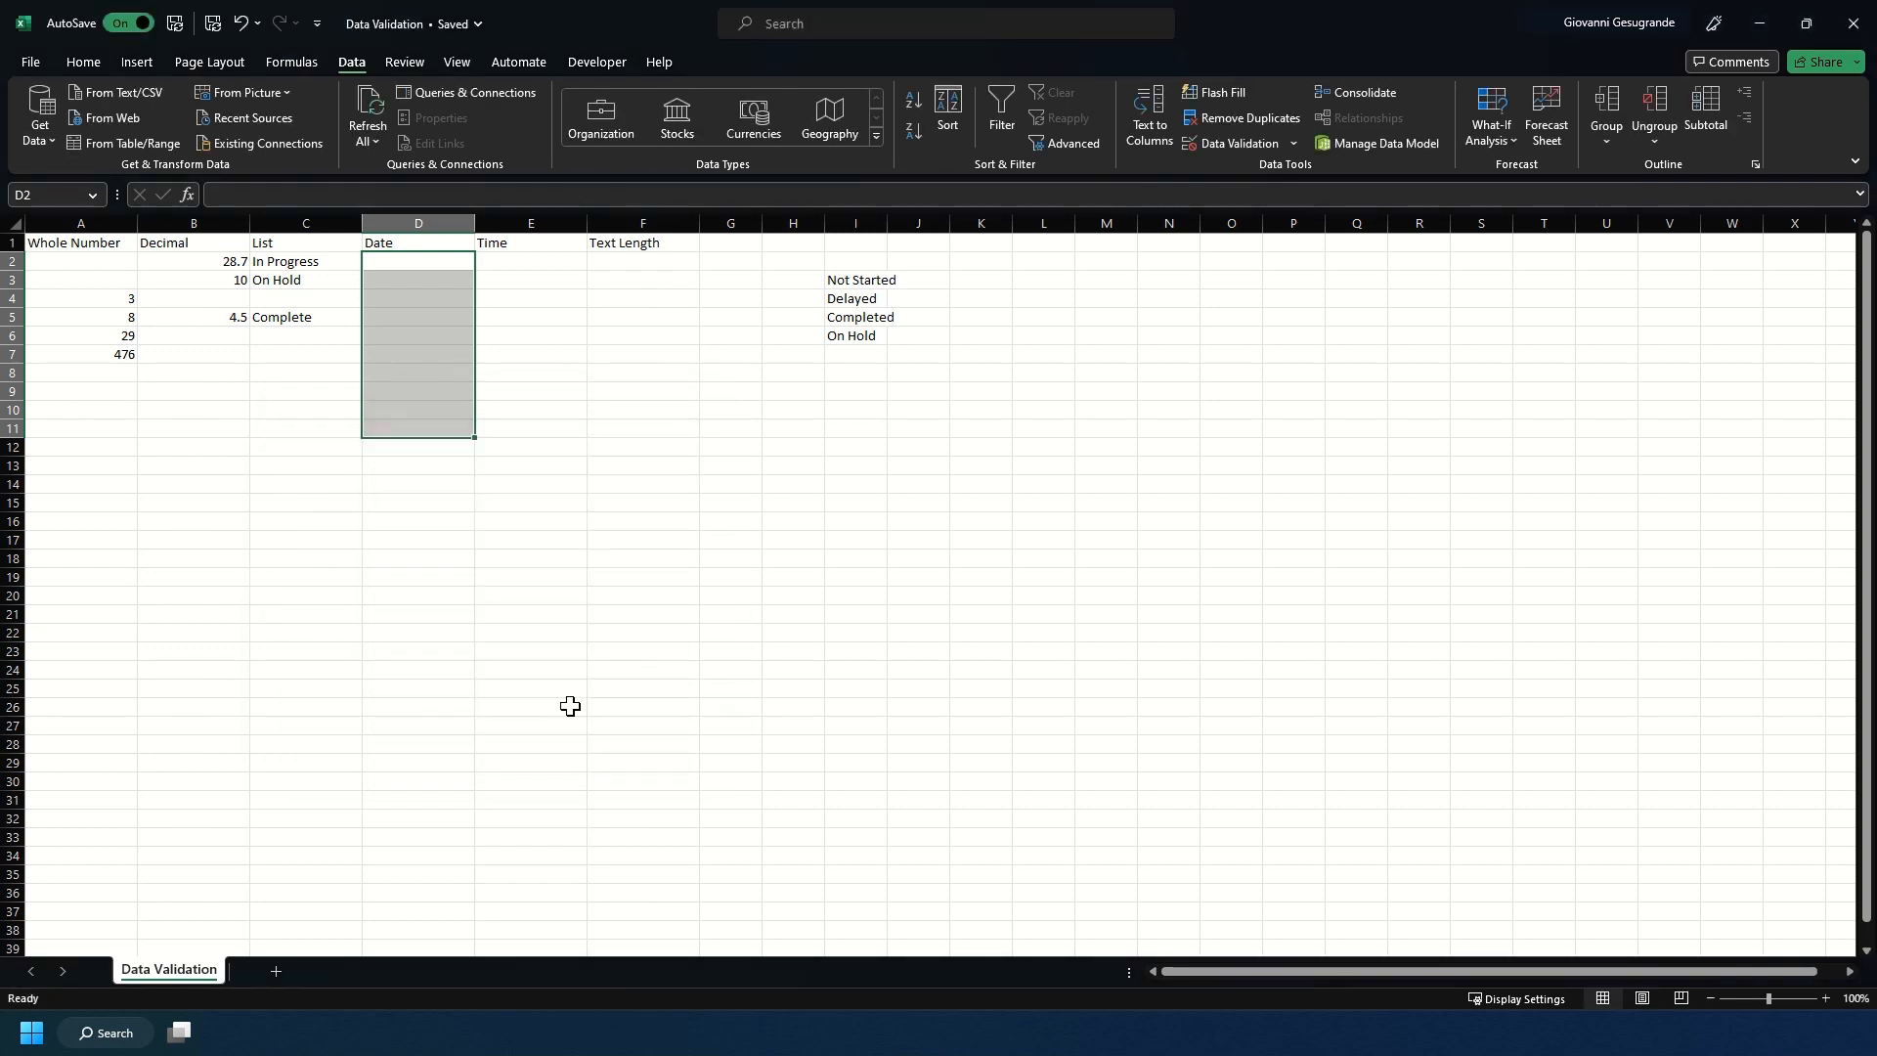
Enter the date 06/04/2023 in cell D6 to test the Date rule
{"action": "left_click", "coordinate": [397, 335]}
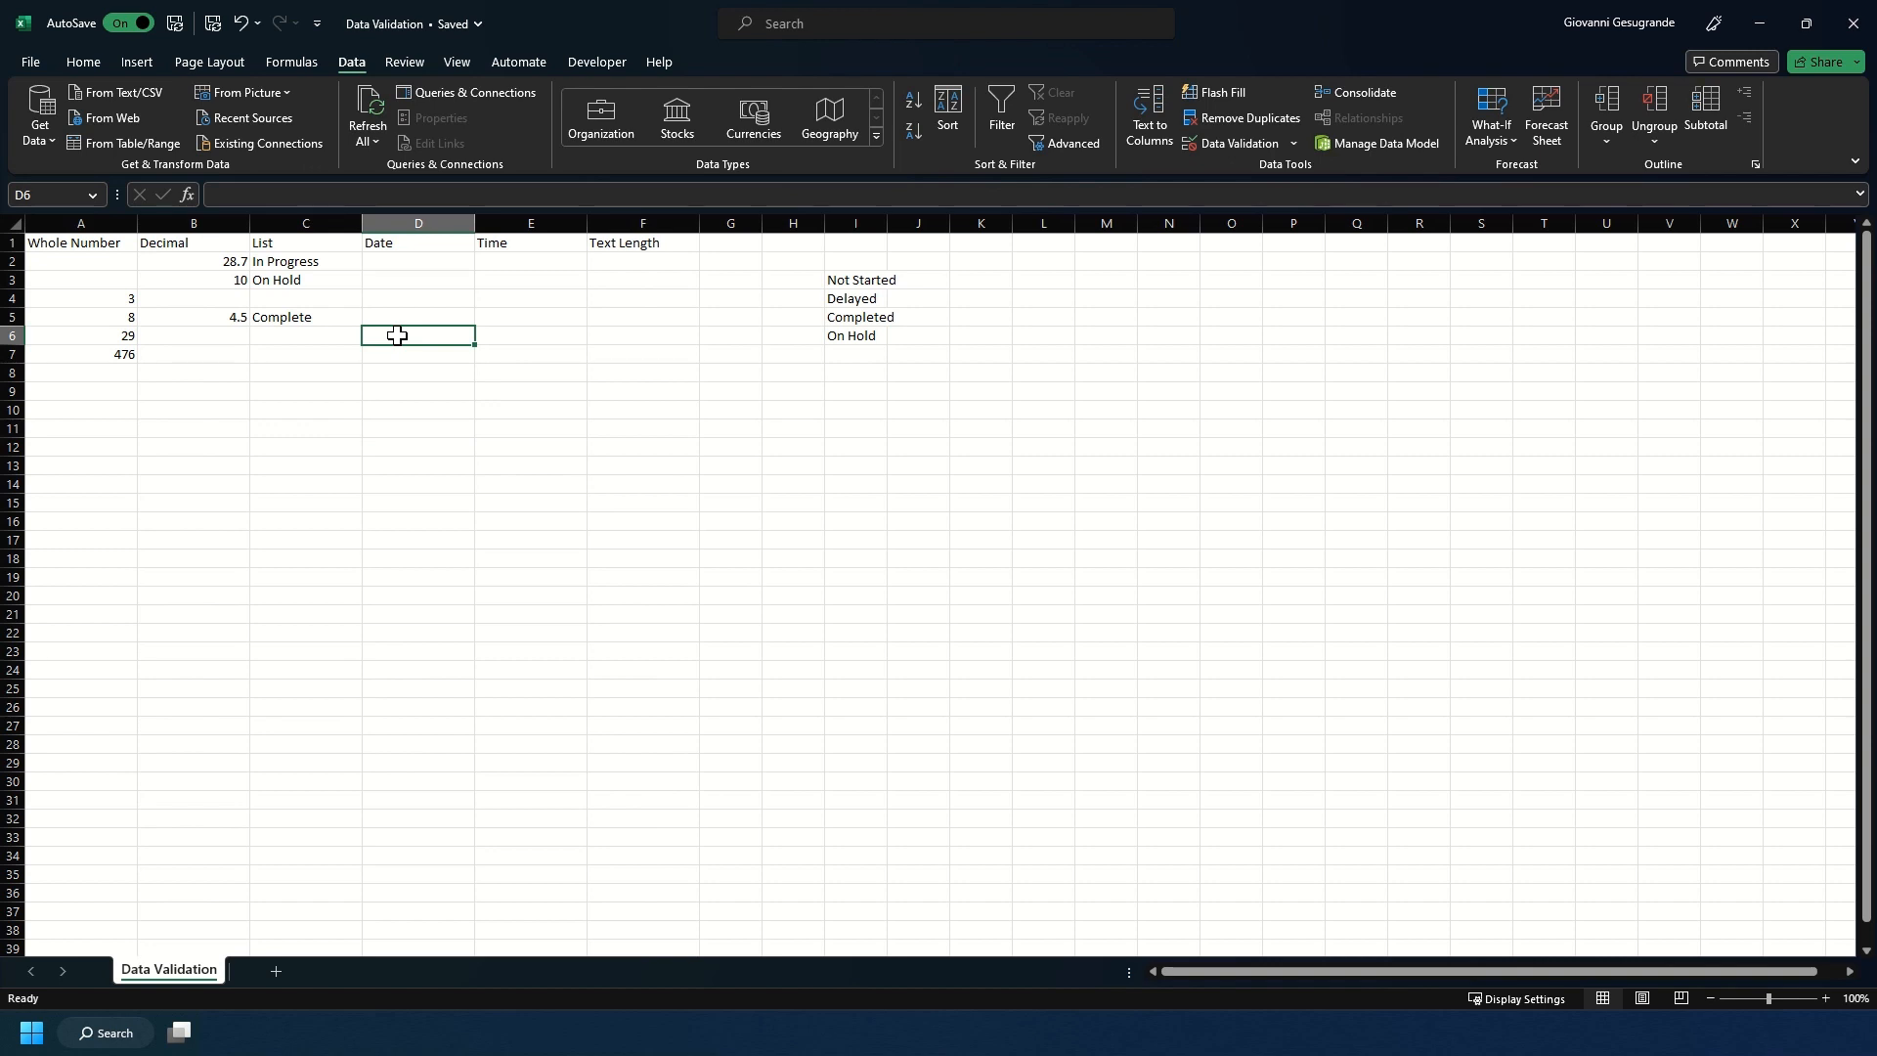
{"action": "type", "text": "06/04/2023"}
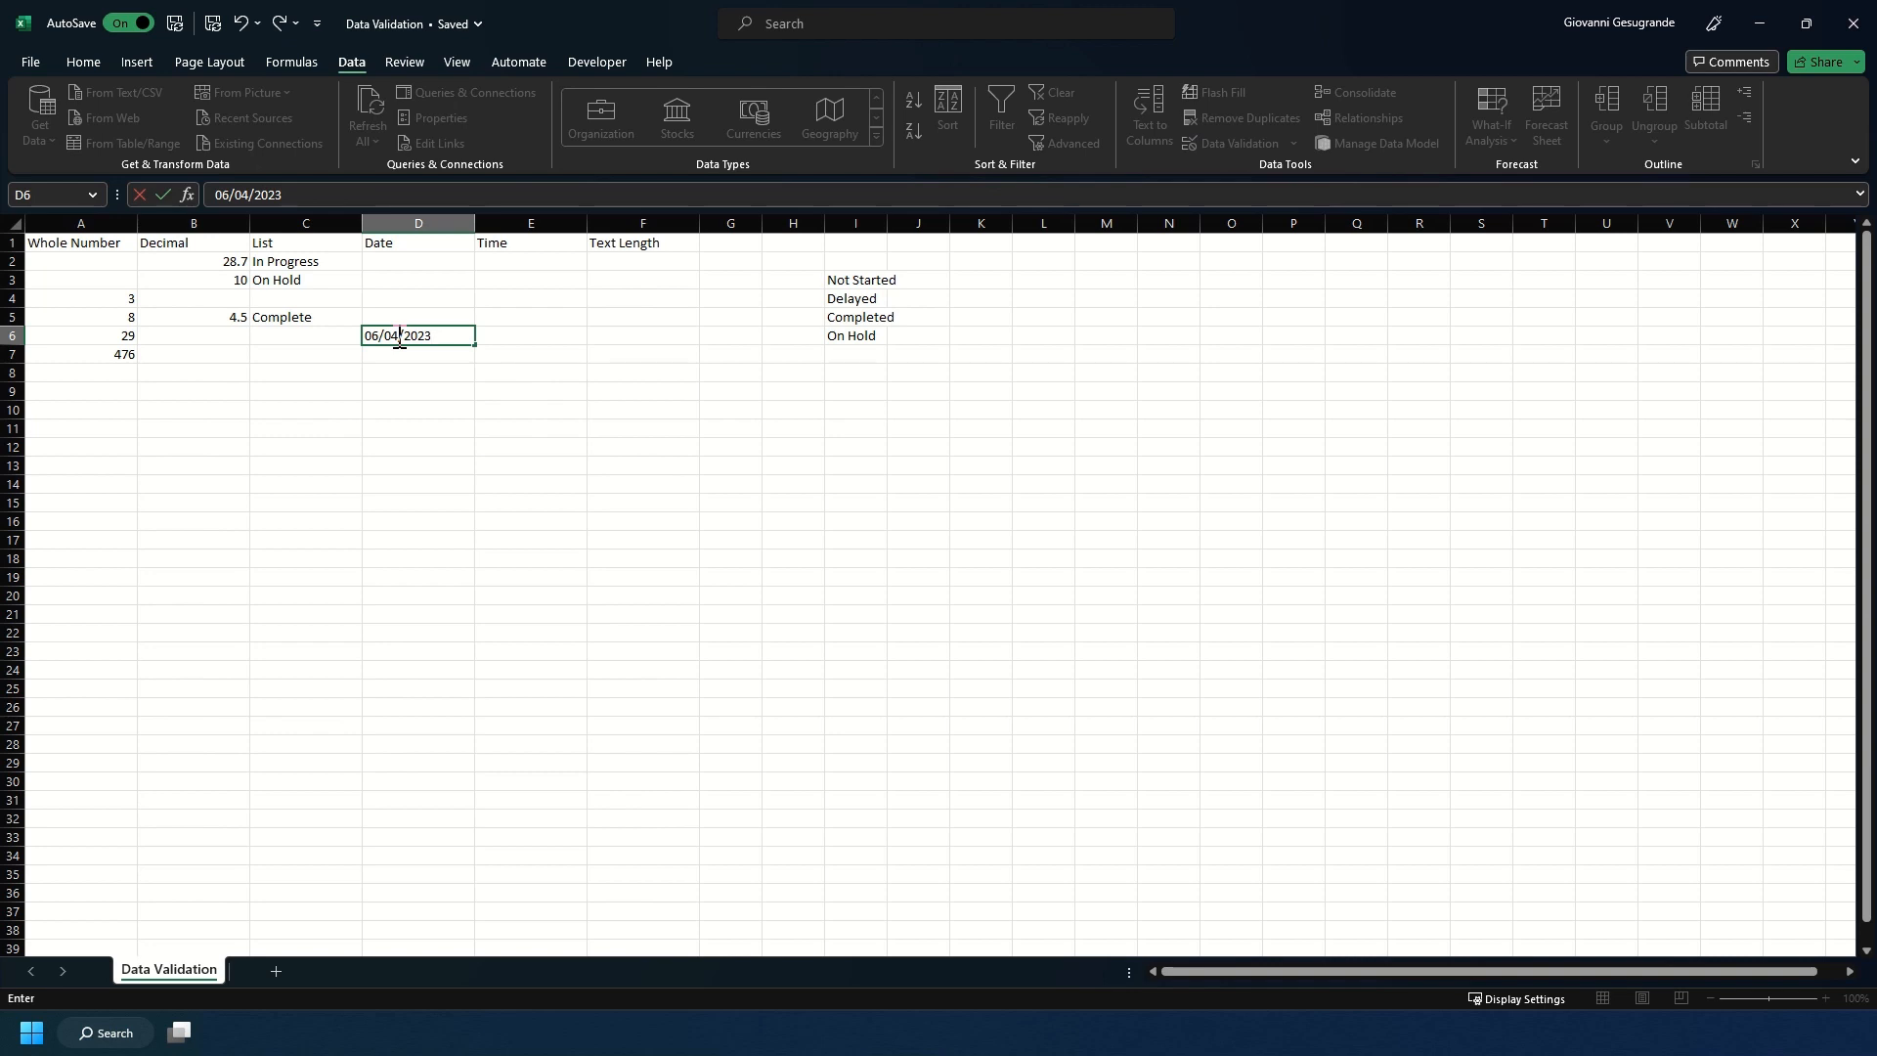
{"action": "key", "text": "Return"}
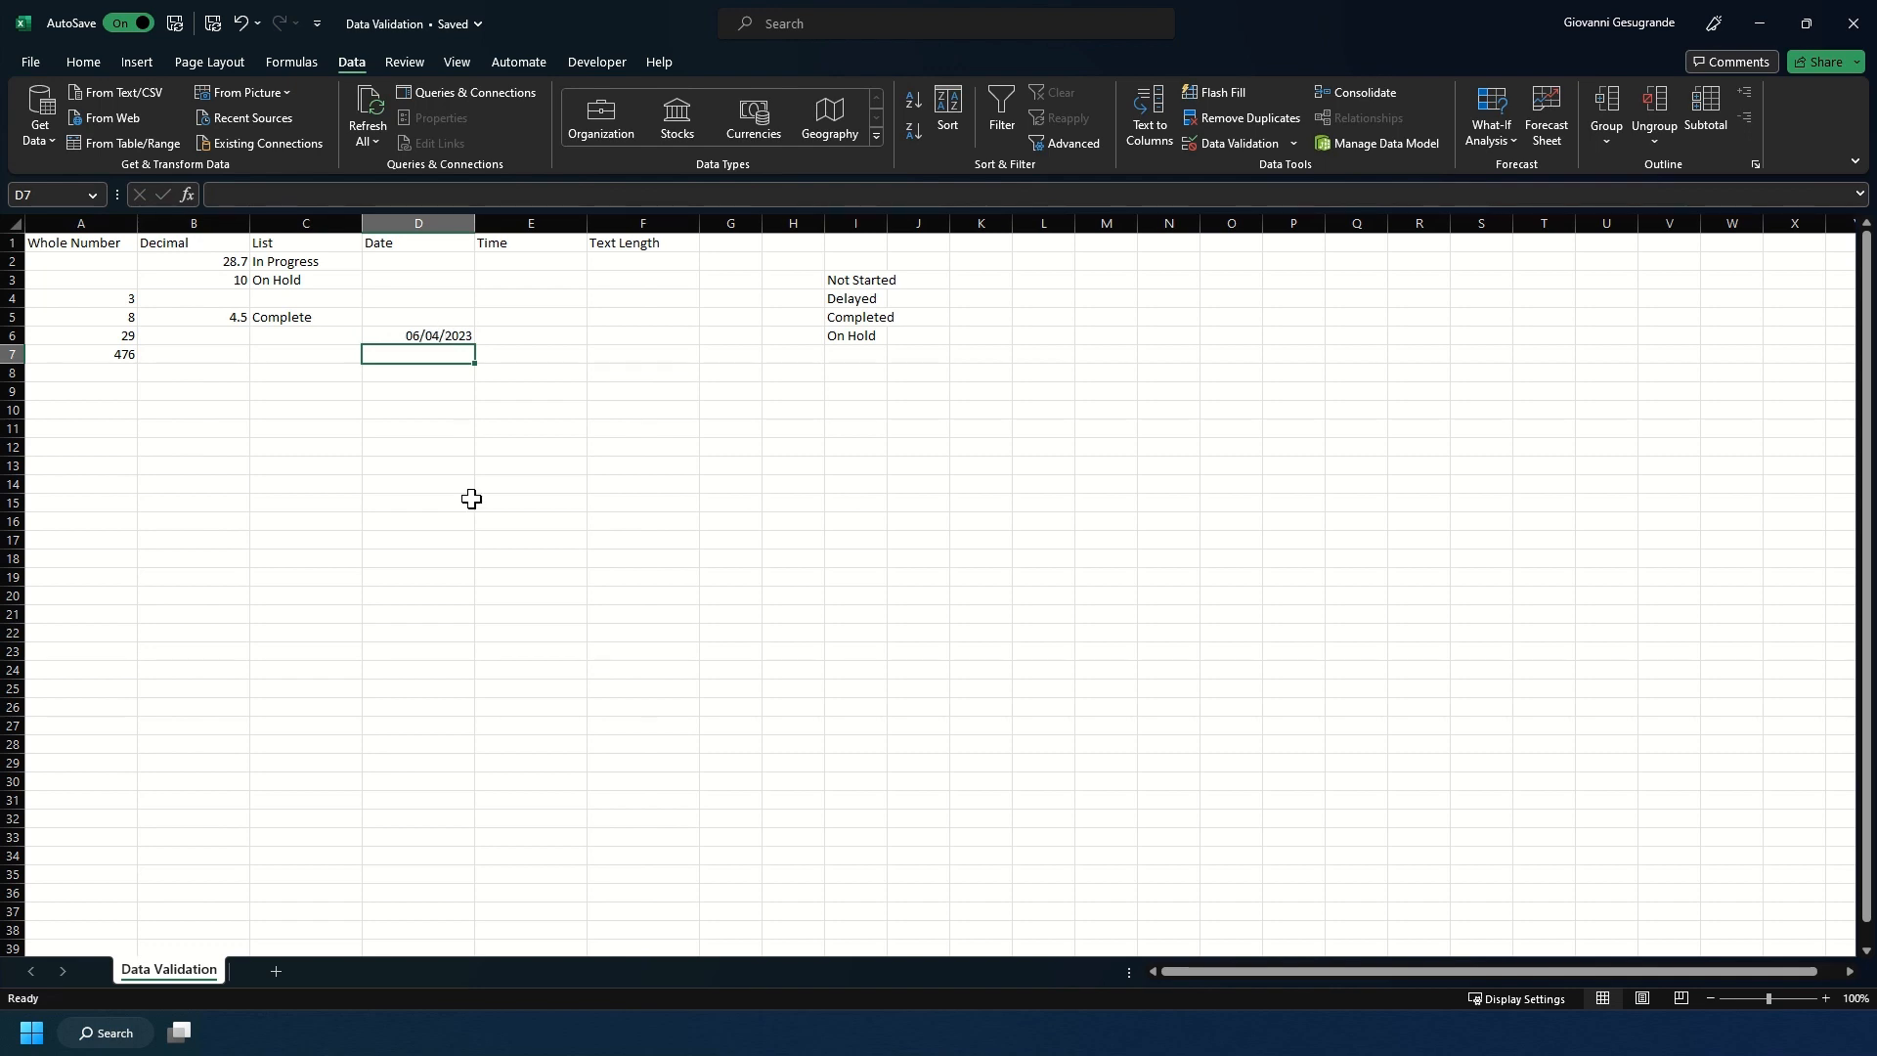
Try to enter the out-of-range date 06/04/2025 in cell D7, and discard the entry
{"action": "type", "text": "06/04/2025"}
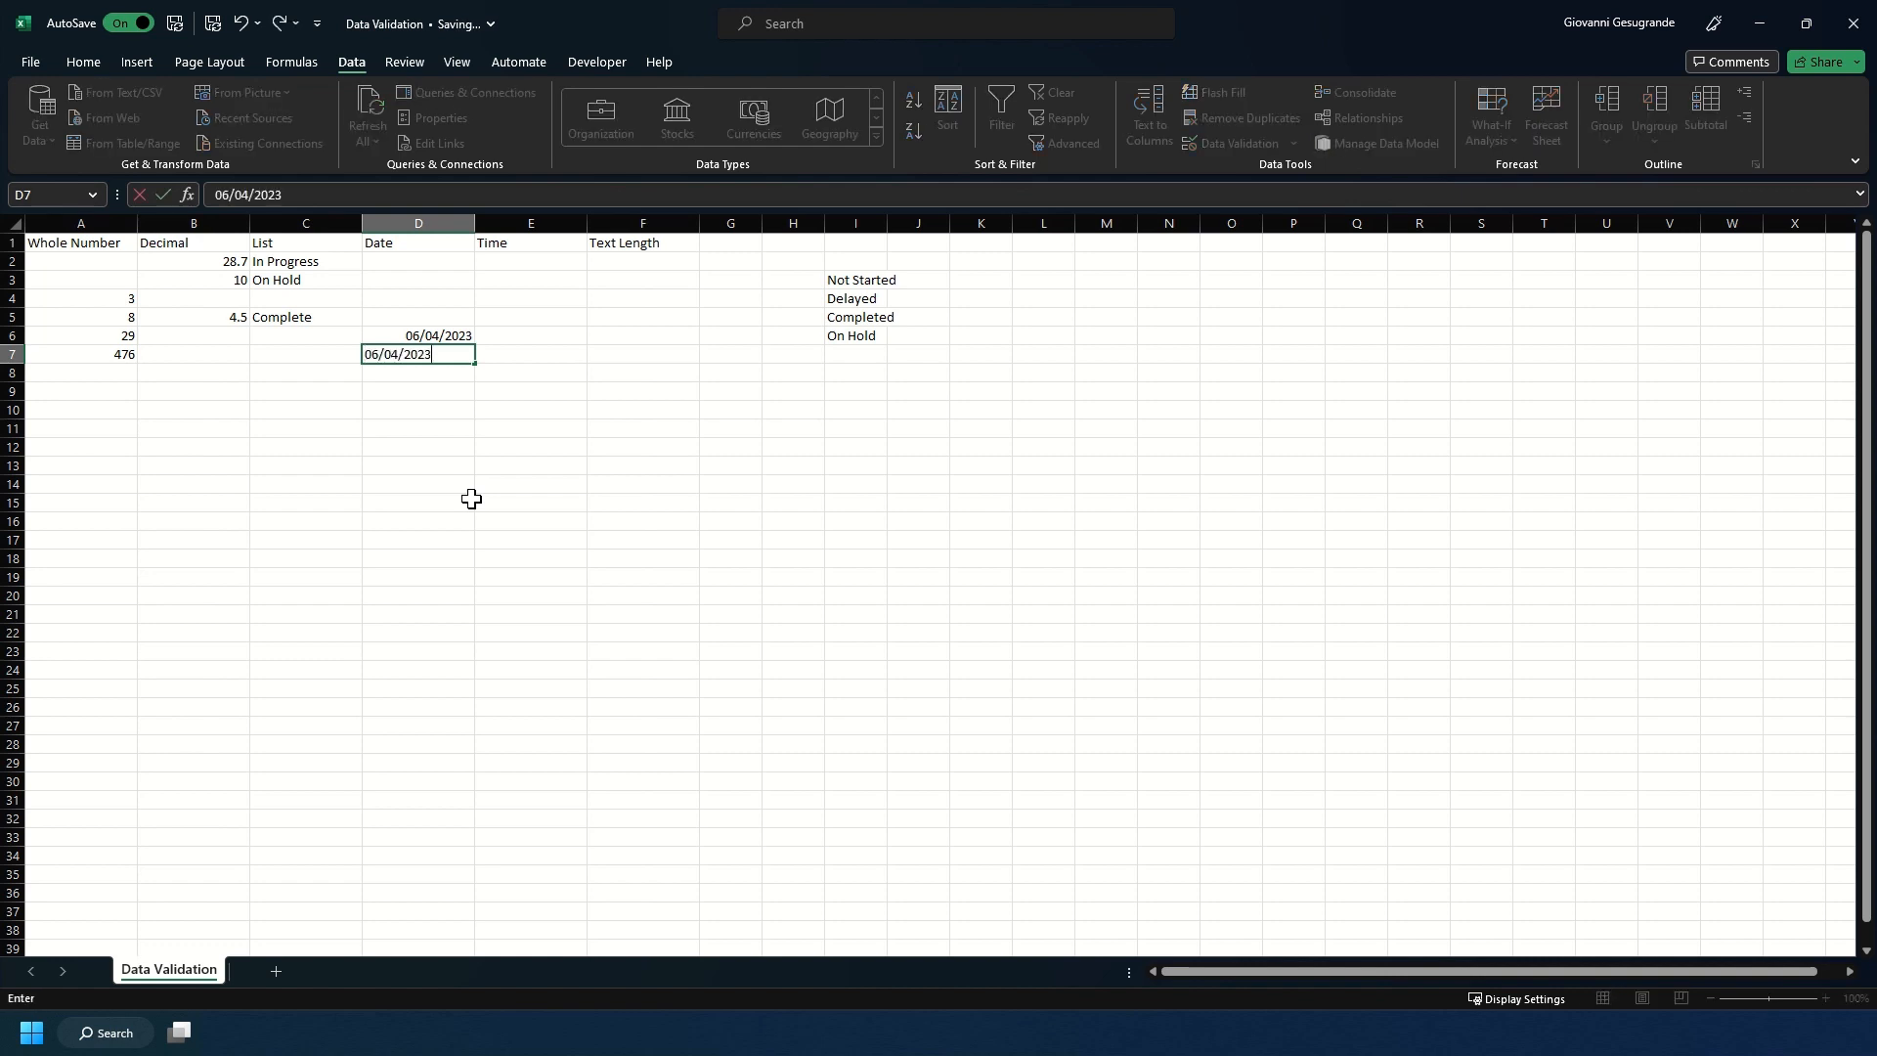
{"action": "key", "text": "Return"}
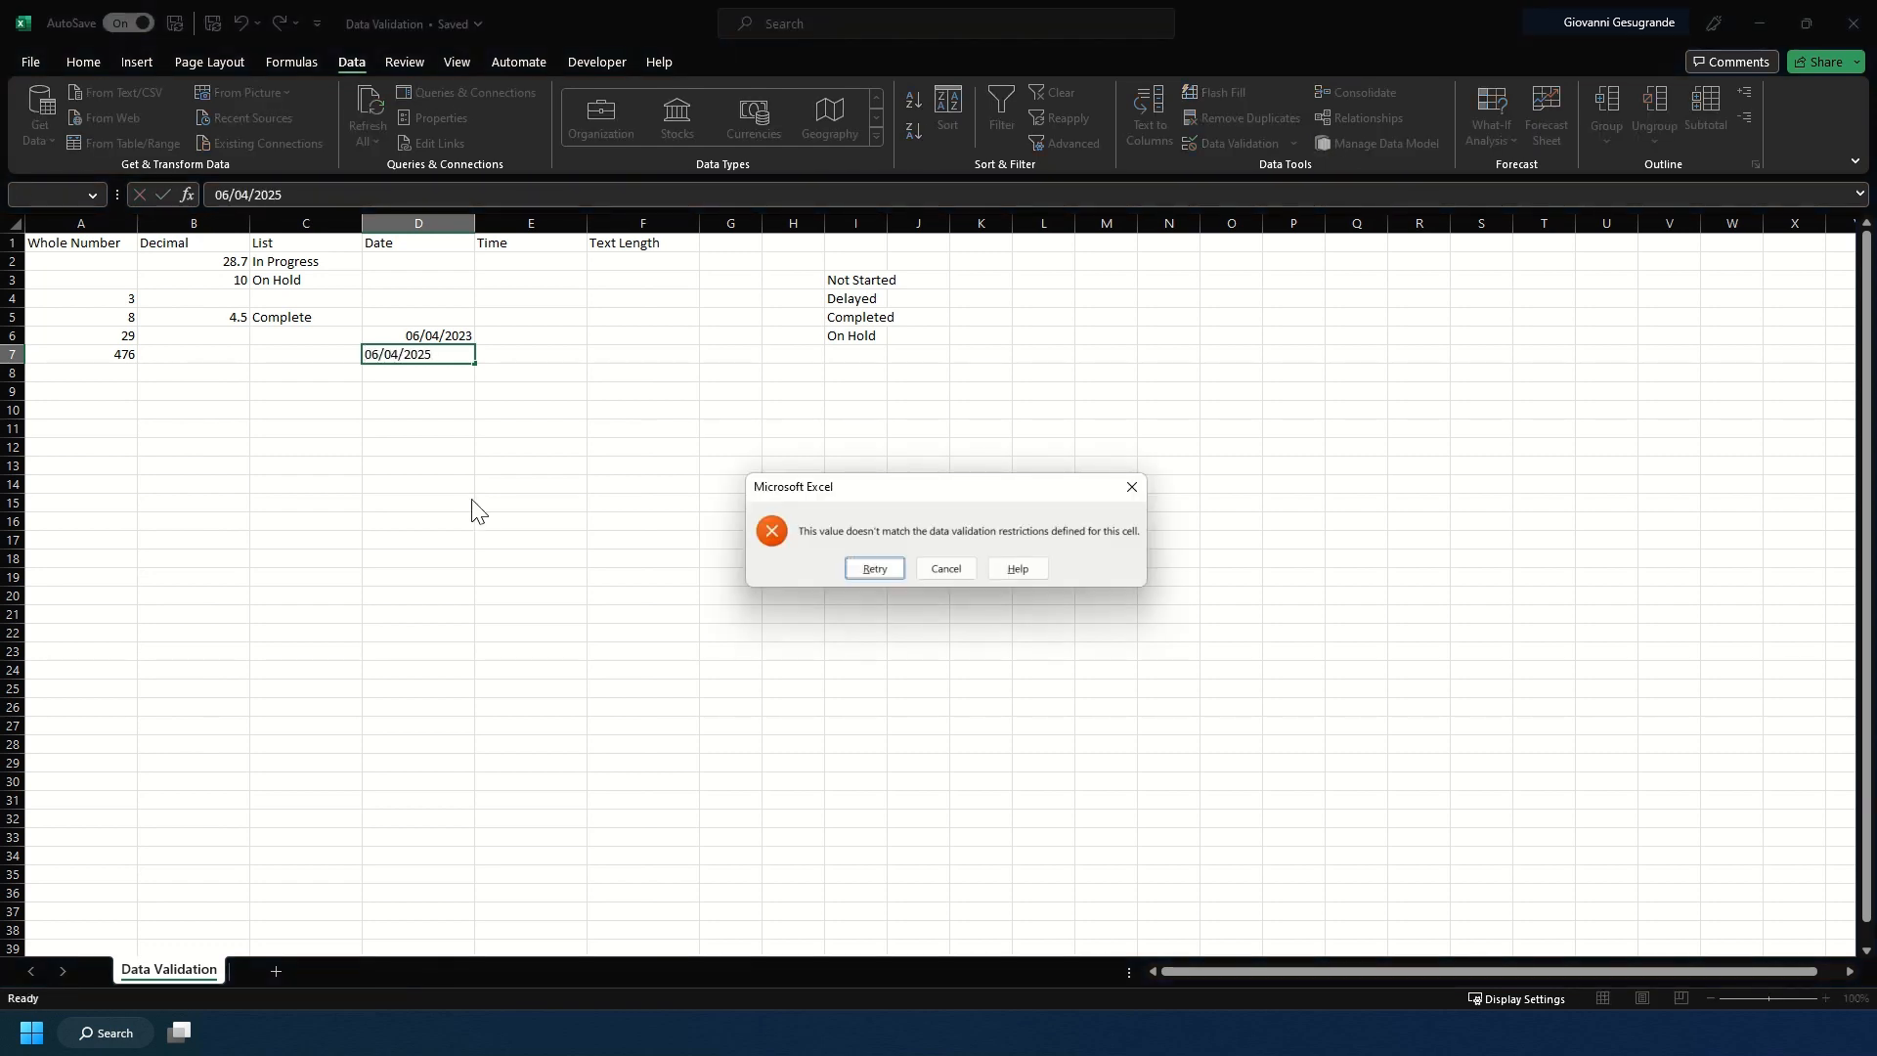
{"action": "key", "text": "Escape"}
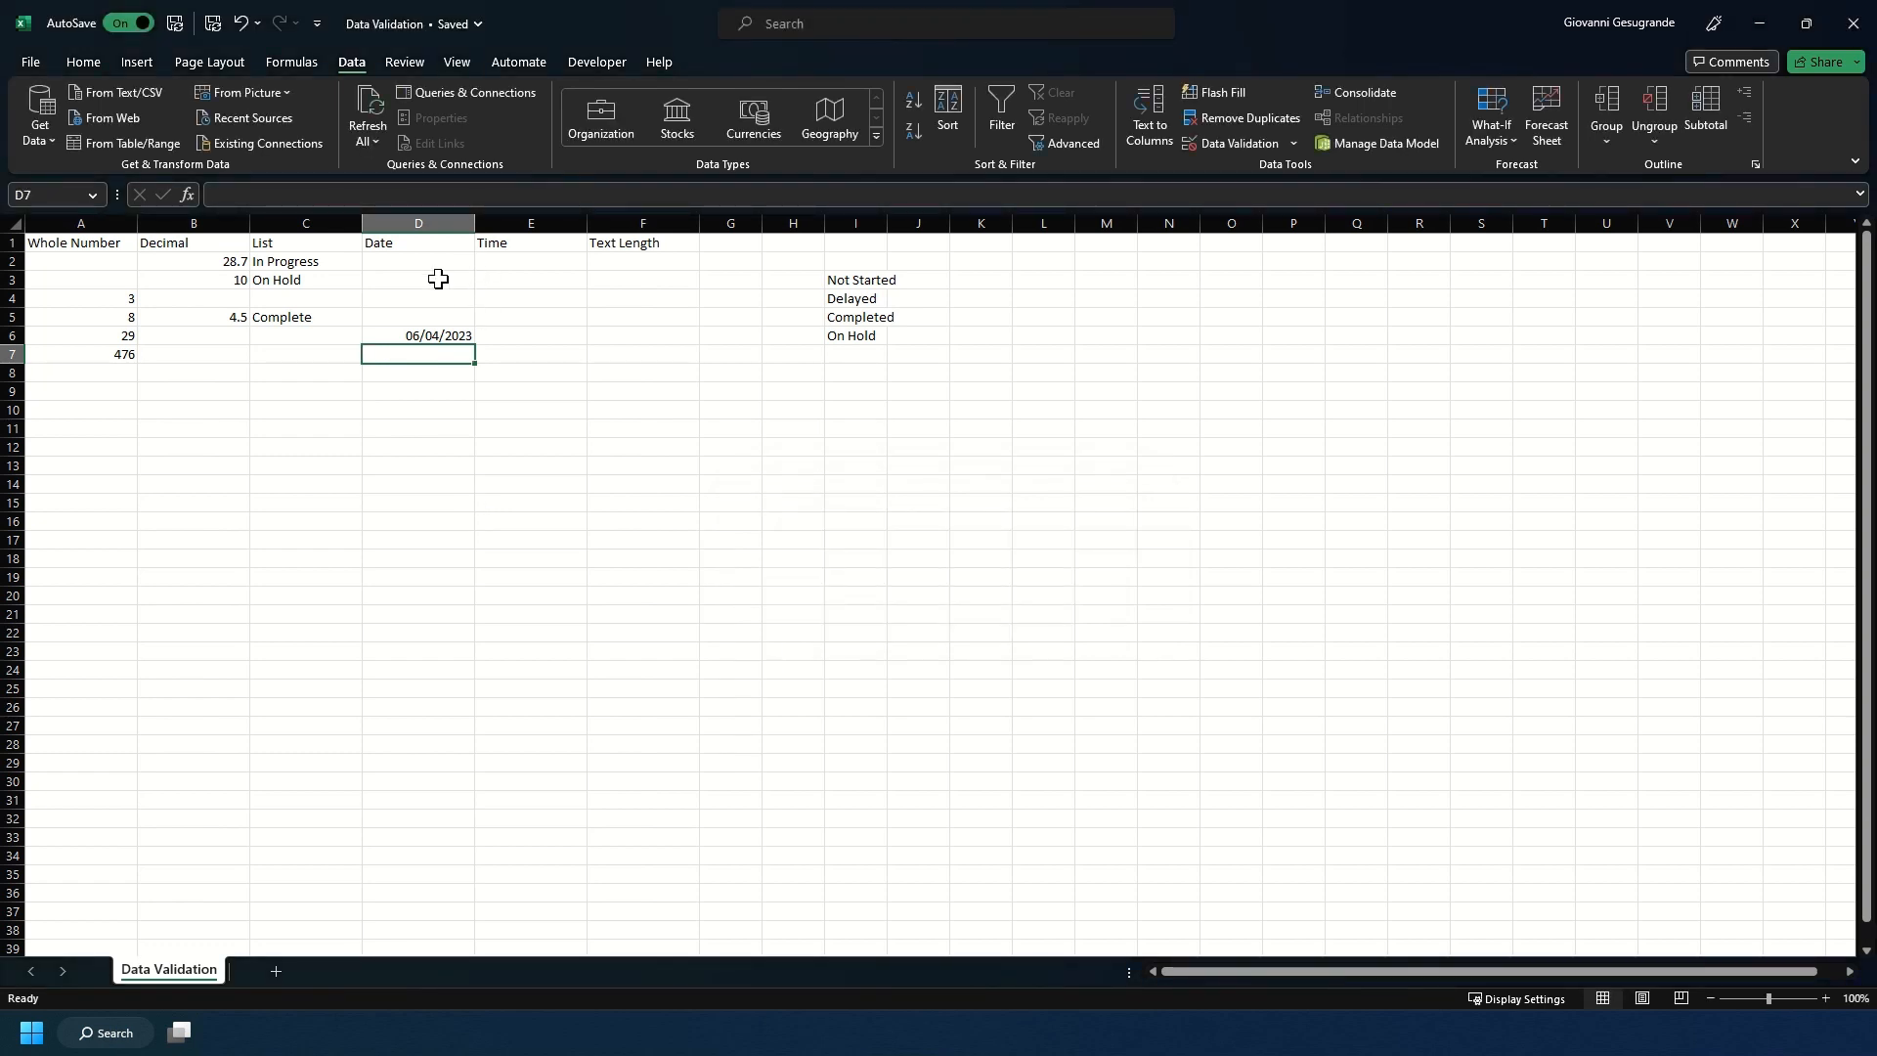
Give the validation of D2:D11 an error alert titled "Date Not In Range" with the message "The date entered doesn't fall within the project timeline."
{"action": "left_click_drag", "start_coordinate": [431, 257], "coordinate": [449, 427]}
{"action": "left_click", "coordinate": [1231, 142]}
{"action": "left_click", "coordinate": [459, 446]}
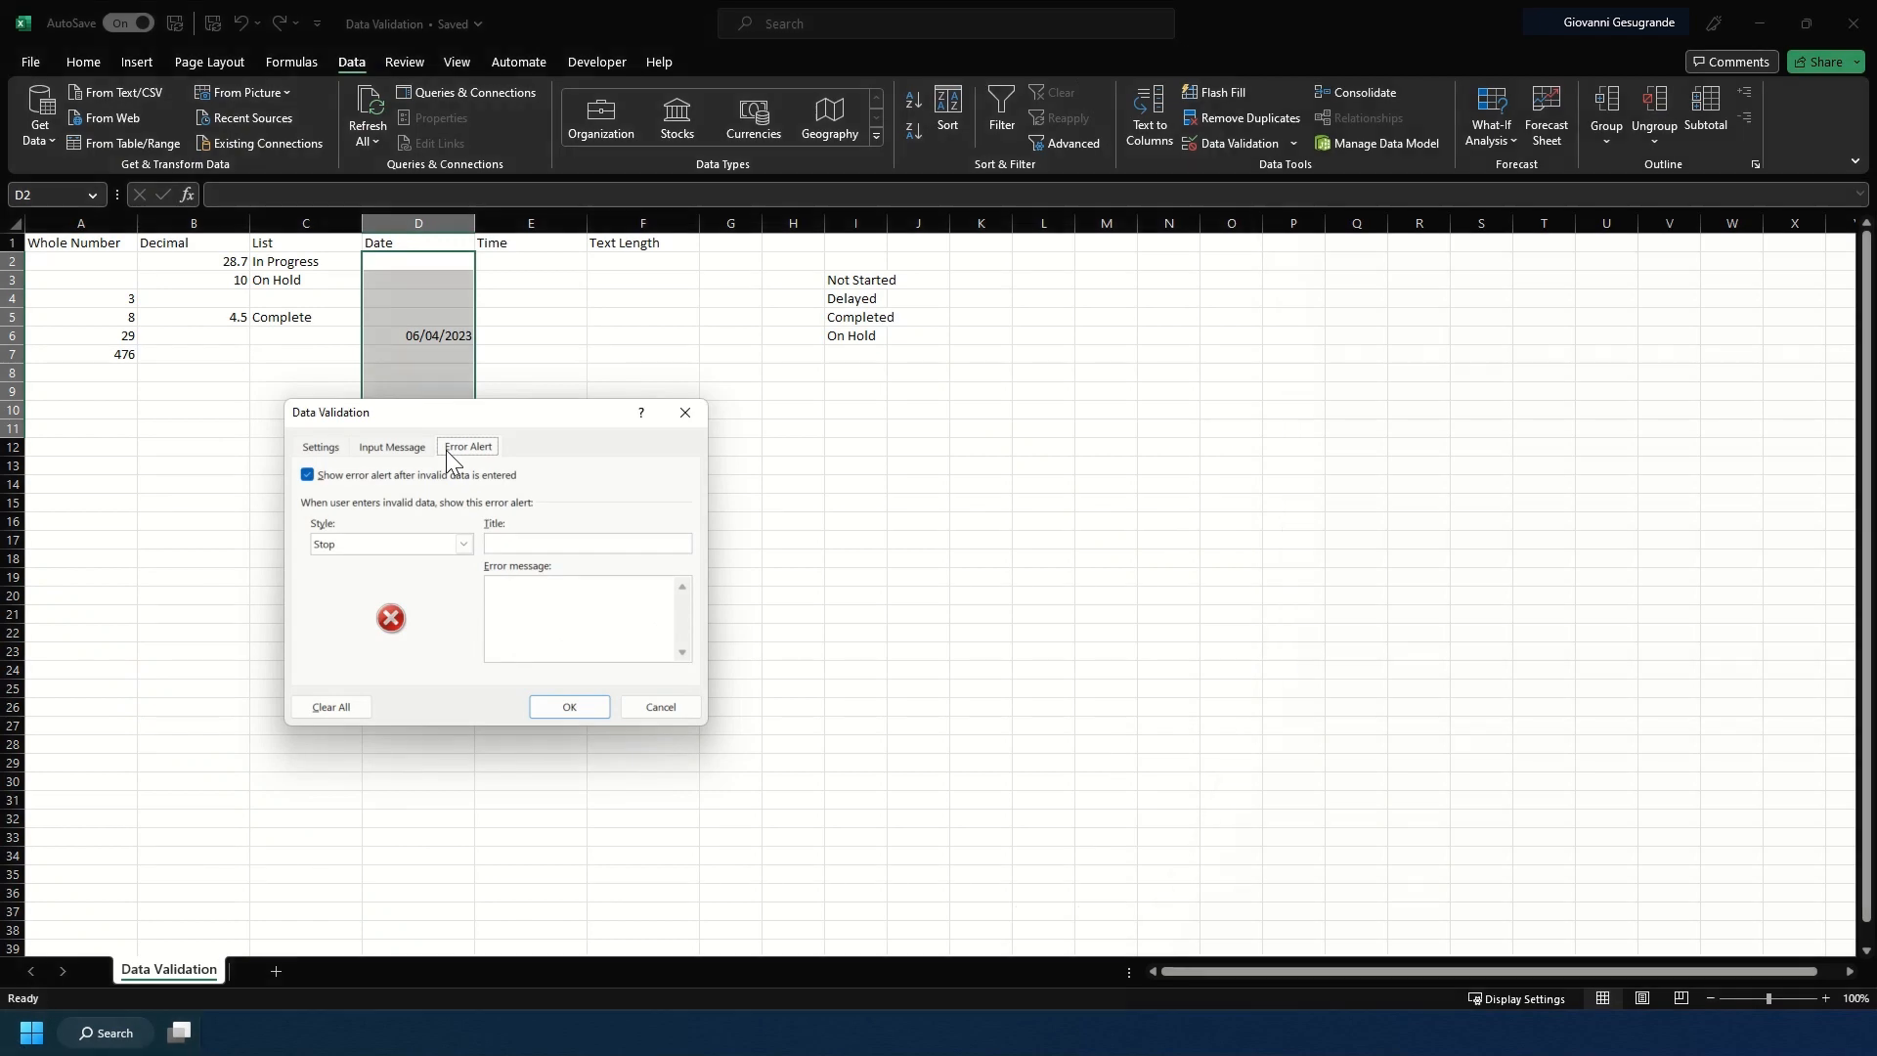
{"action": "left_click", "coordinate": [516, 543]}
{"action": "type", "text": "Date Not In Range"}
{"action": "left_click", "coordinate": [561, 608]}
{"action": "type", "text": "The date entered doesn't fall within the pro"}
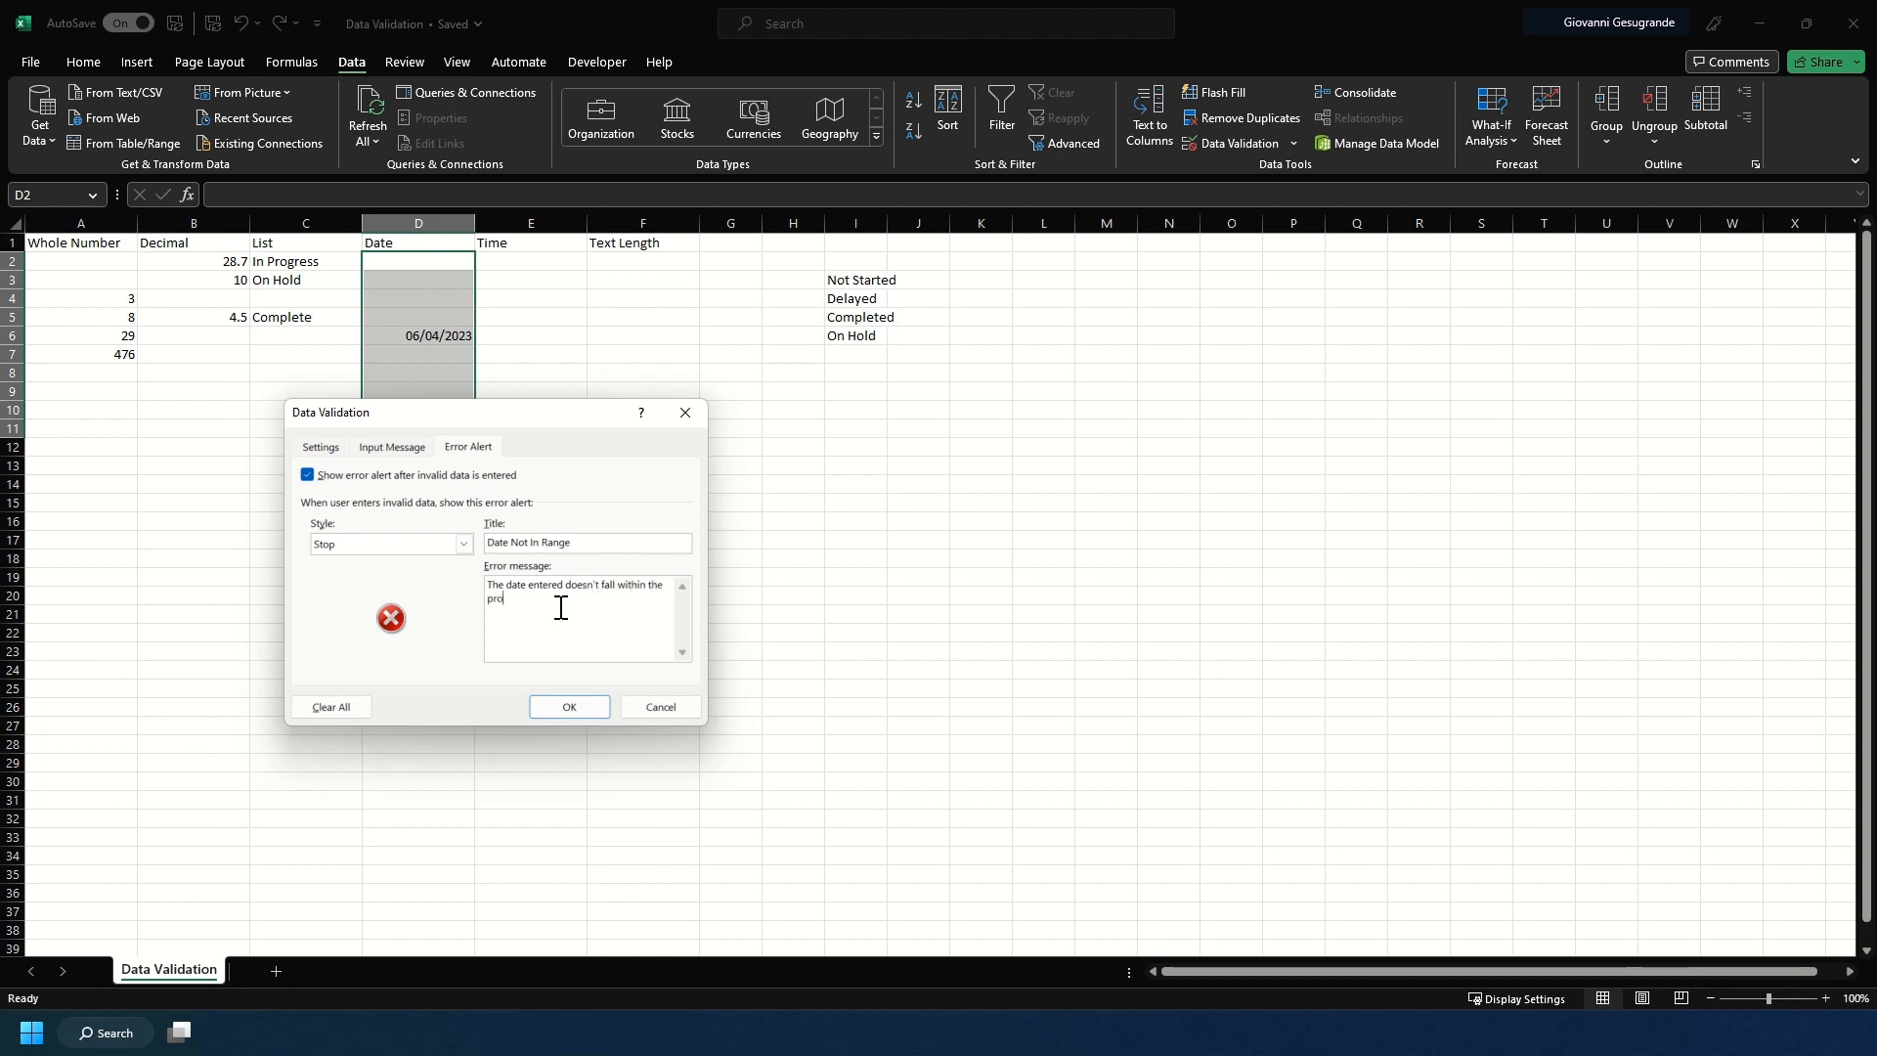
{"action": "type", "text": "ject timeline."}
{"action": "left_click", "coordinate": [573, 706]}
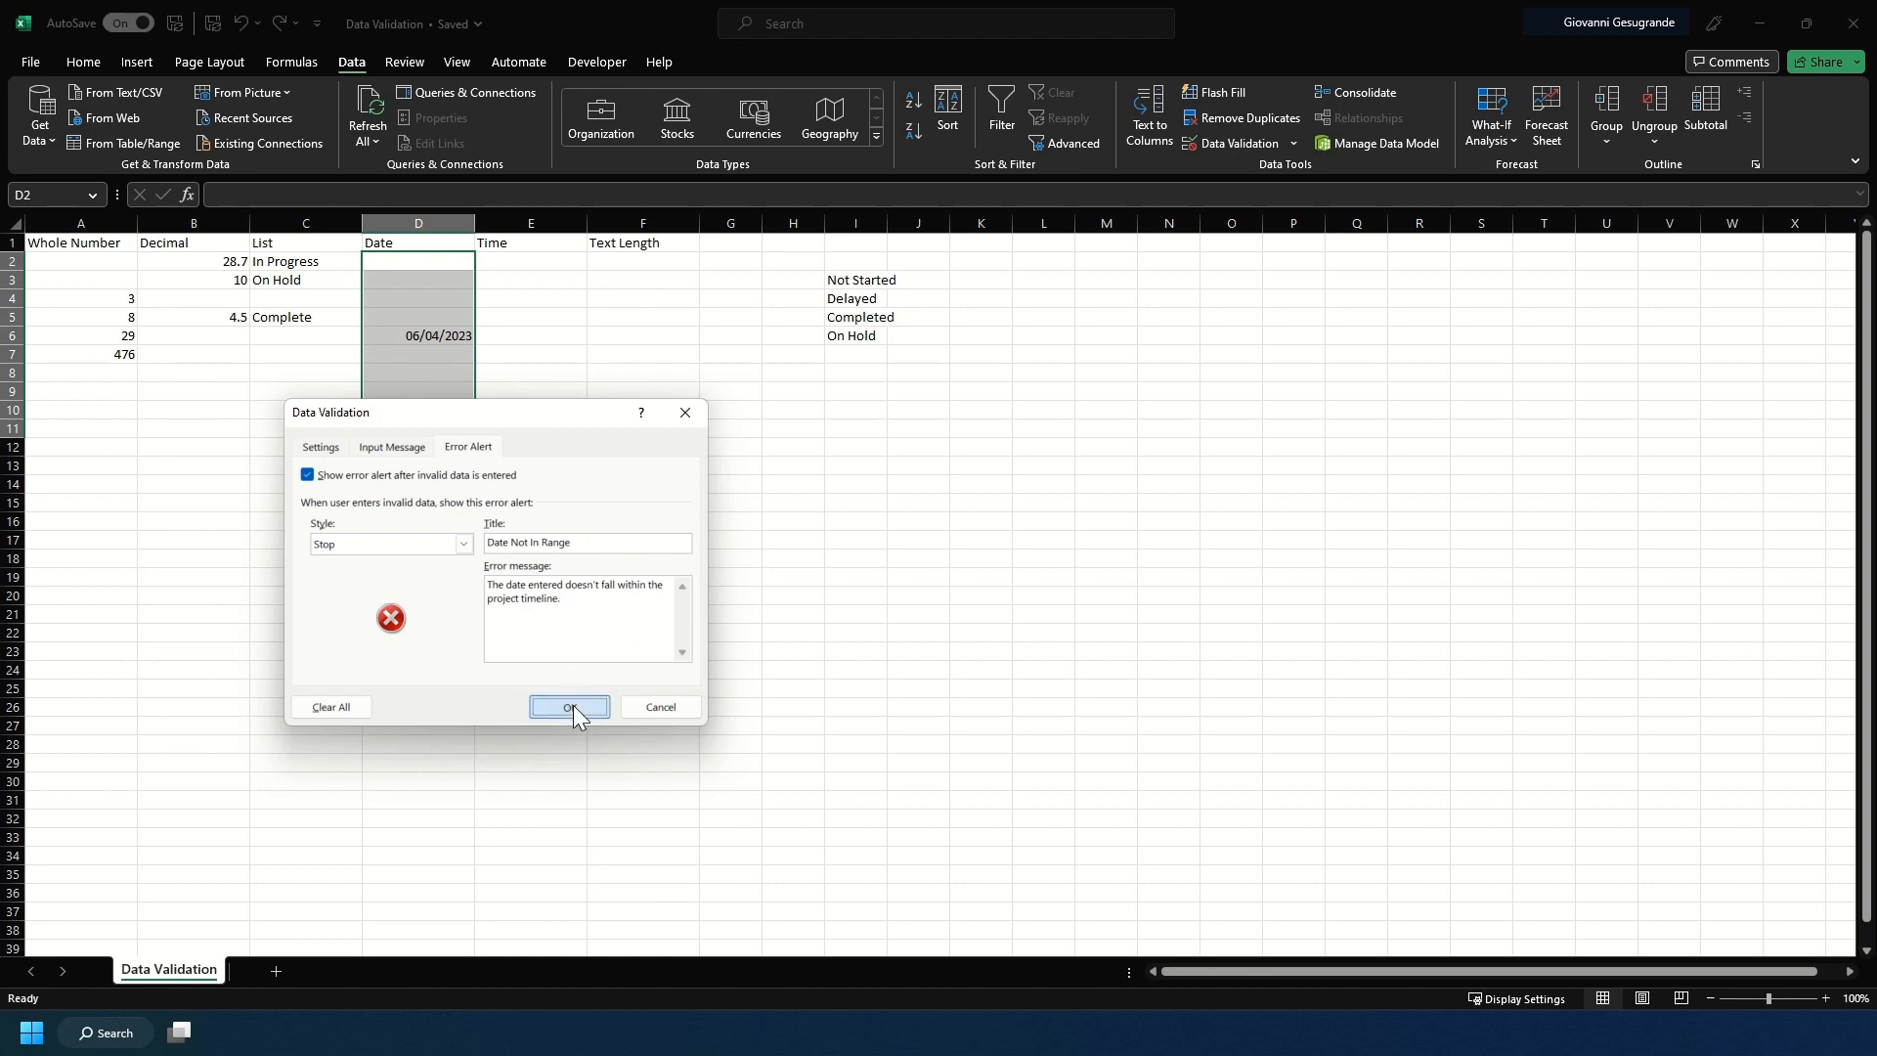
Try to enter 06/04/2025 in cell D8 to test the custom error alert, and discard the entry
{"action": "left_click", "coordinate": [431, 375]}
{"action": "type", "text": "06/04/2023"}
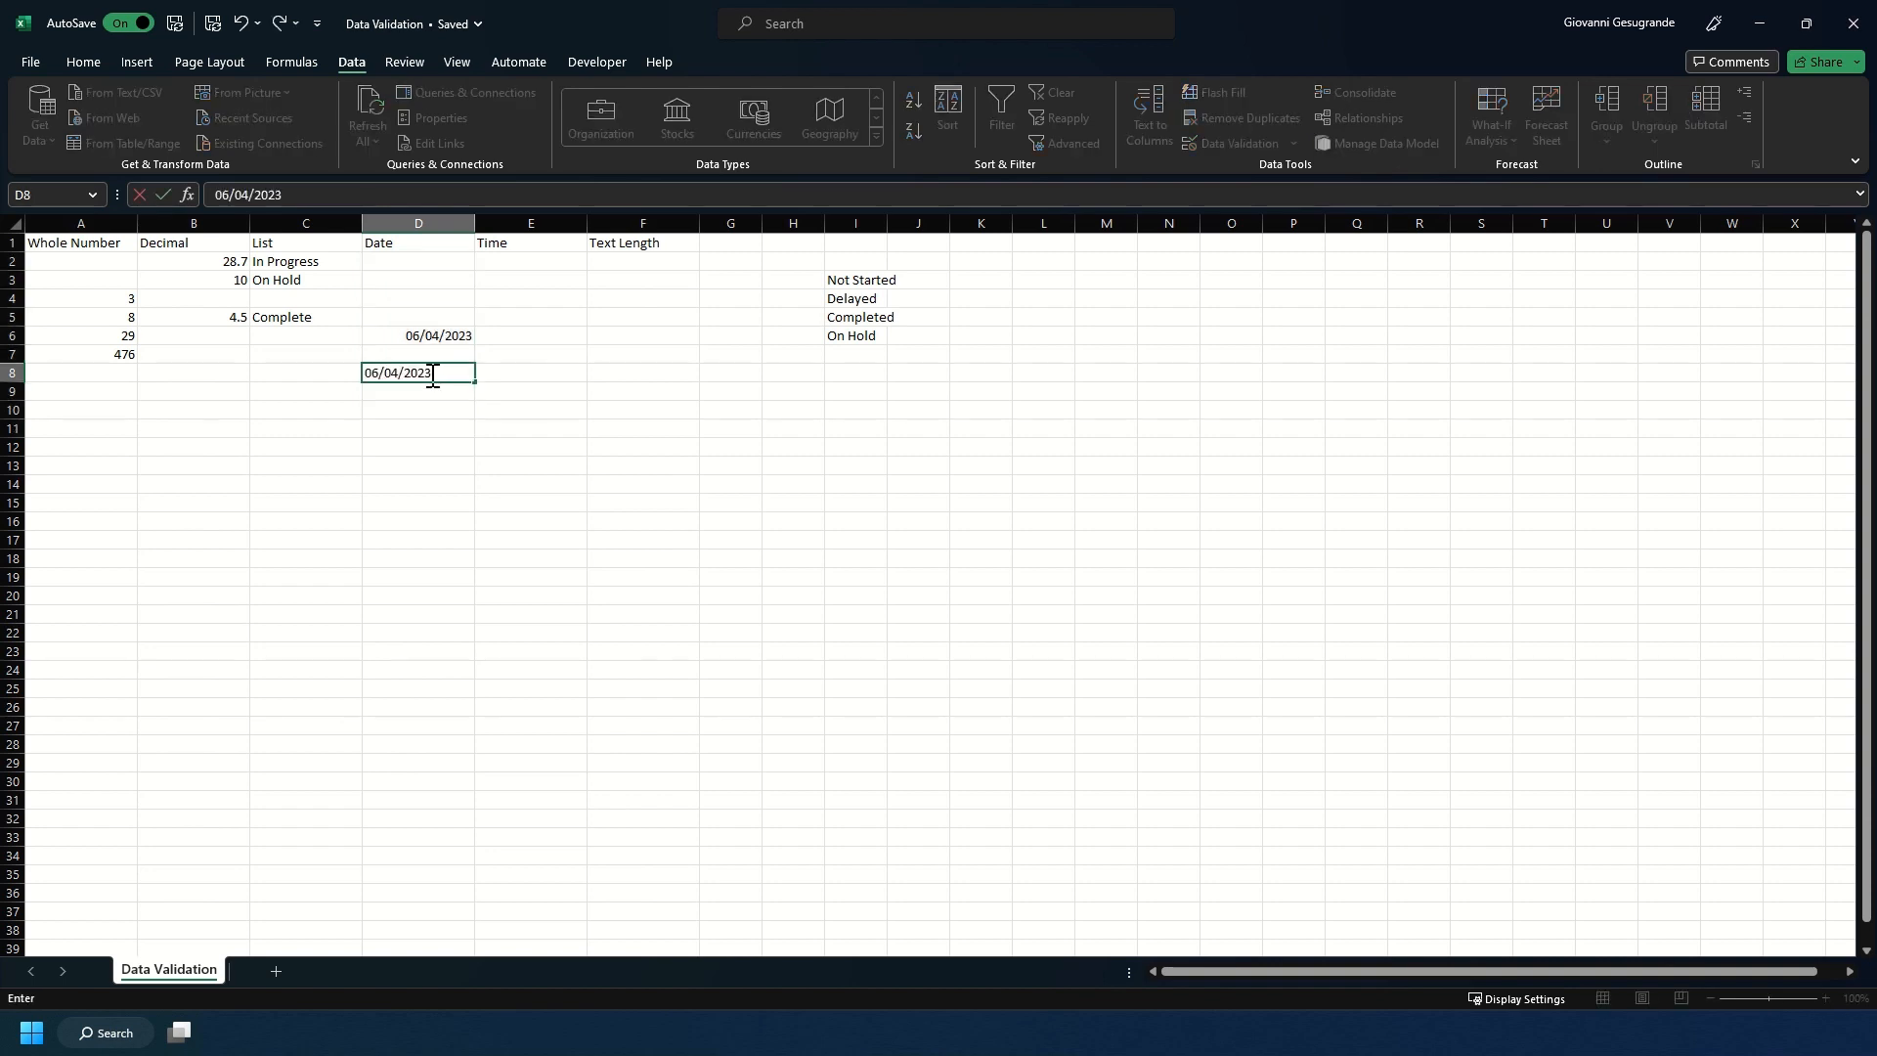
{"action": "key", "text": "BackSpace"}
{"action": "type", "text": "5"}
{"action": "key", "text": "Return"}
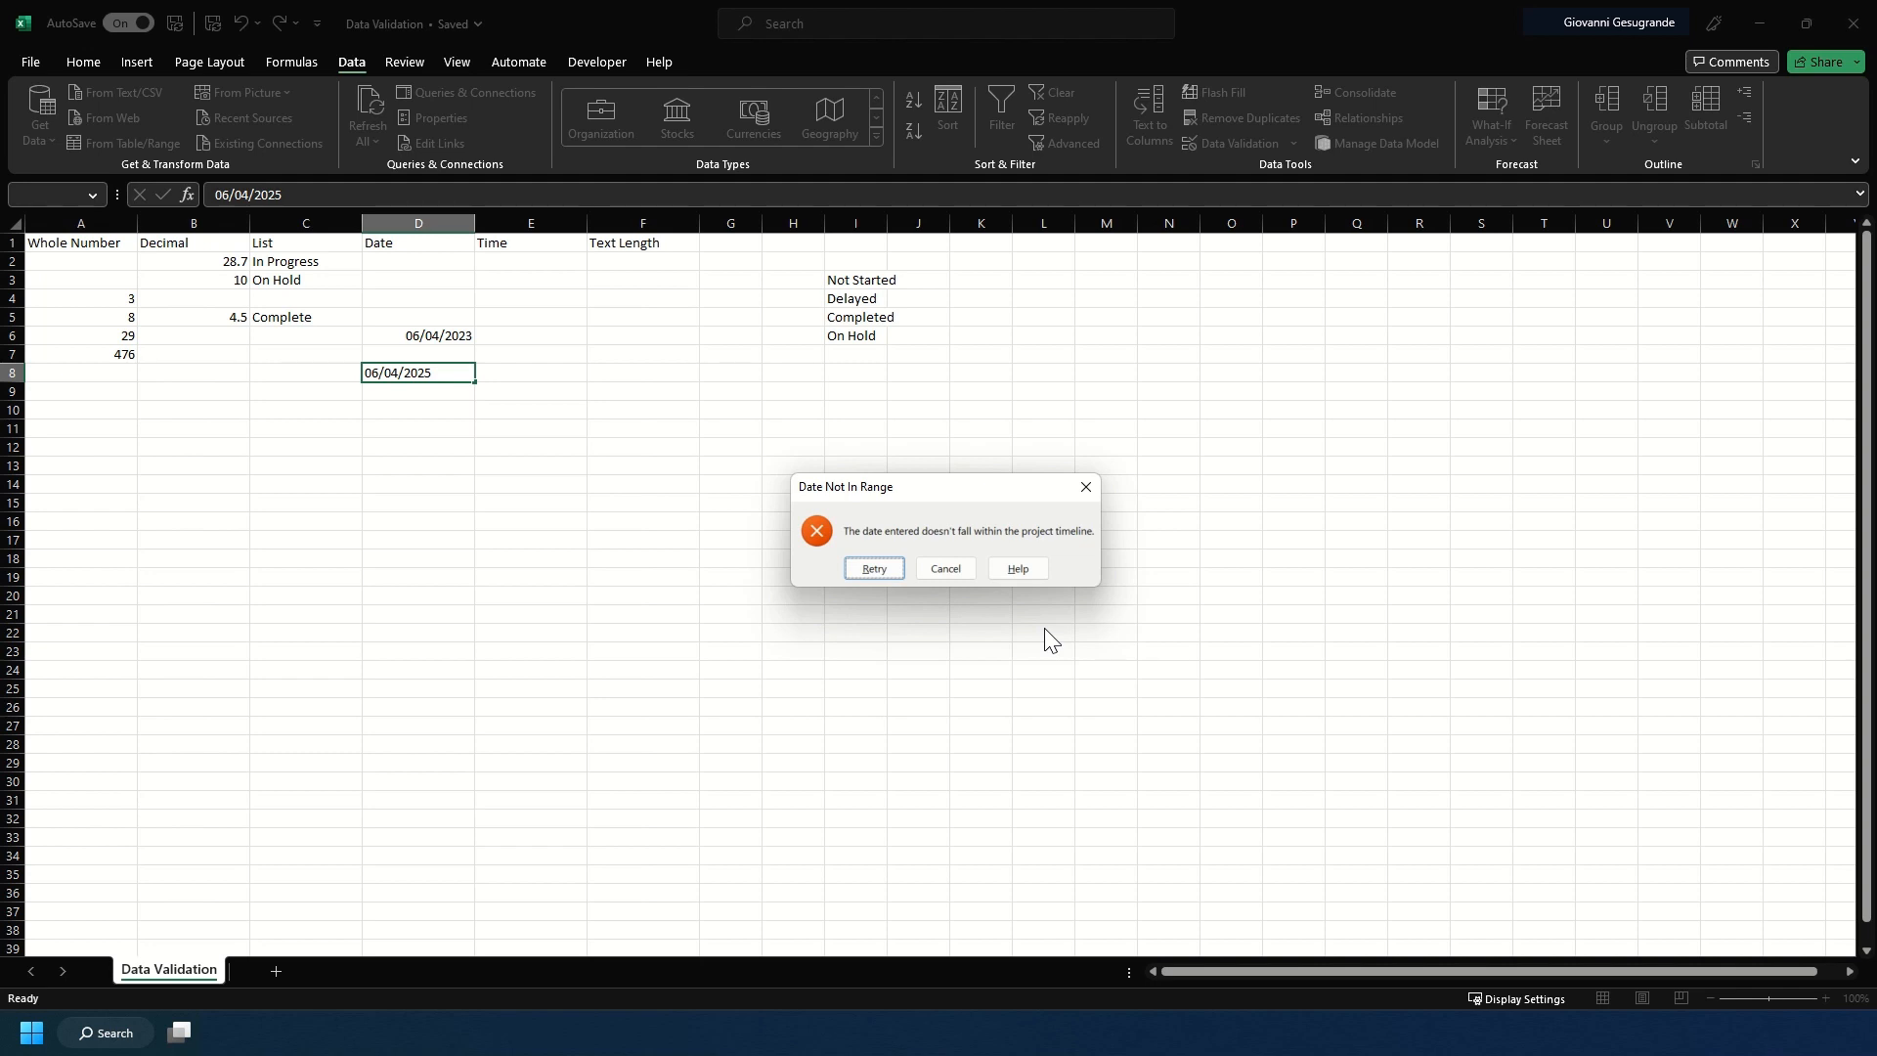
{"action": "key", "text": "Escape"}
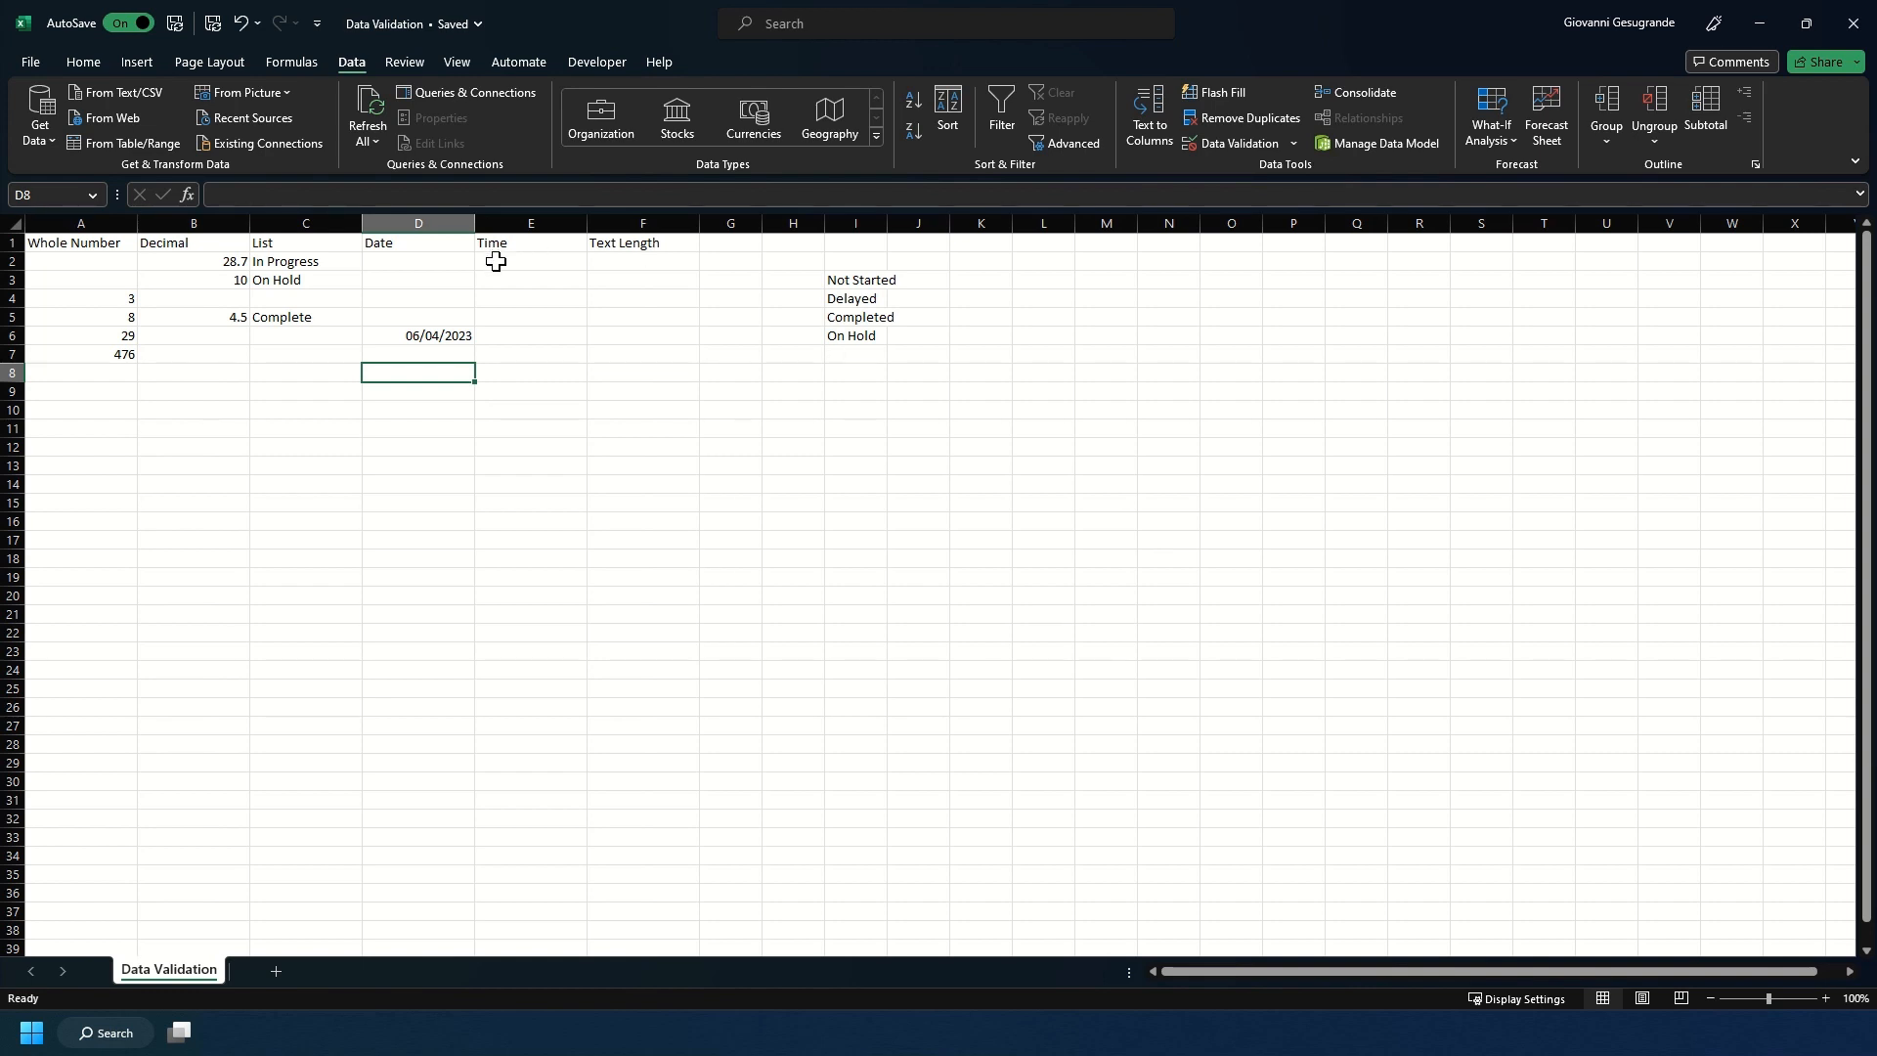
Restrict cells E2:E11 with a Time validation rule allowing times between 09:00:00 and 17:30:00
{"action": "left_click_drag", "start_coordinate": [496, 261], "coordinate": [498, 333]}
{"action": "left_click_drag", "start_coordinate": [508, 386], "coordinate": [513, 423]}
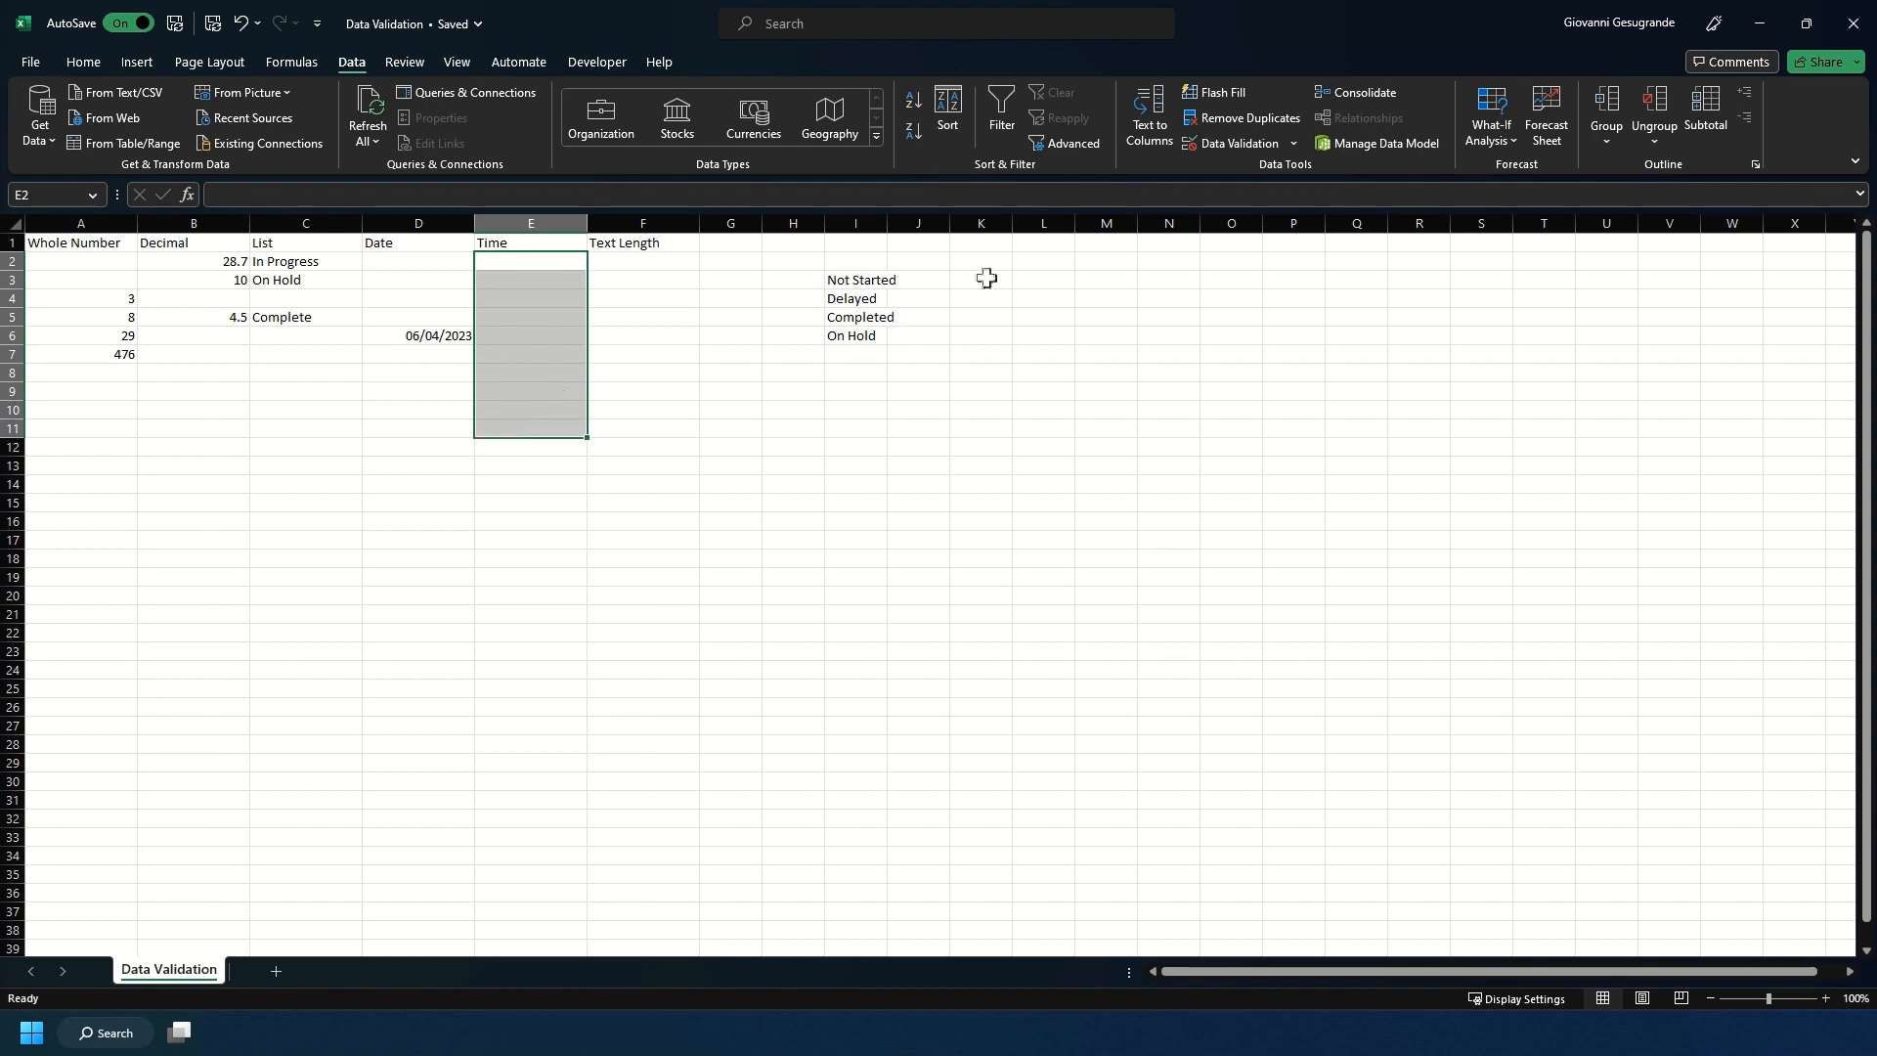
{"action": "left_click", "coordinate": [1202, 143]}
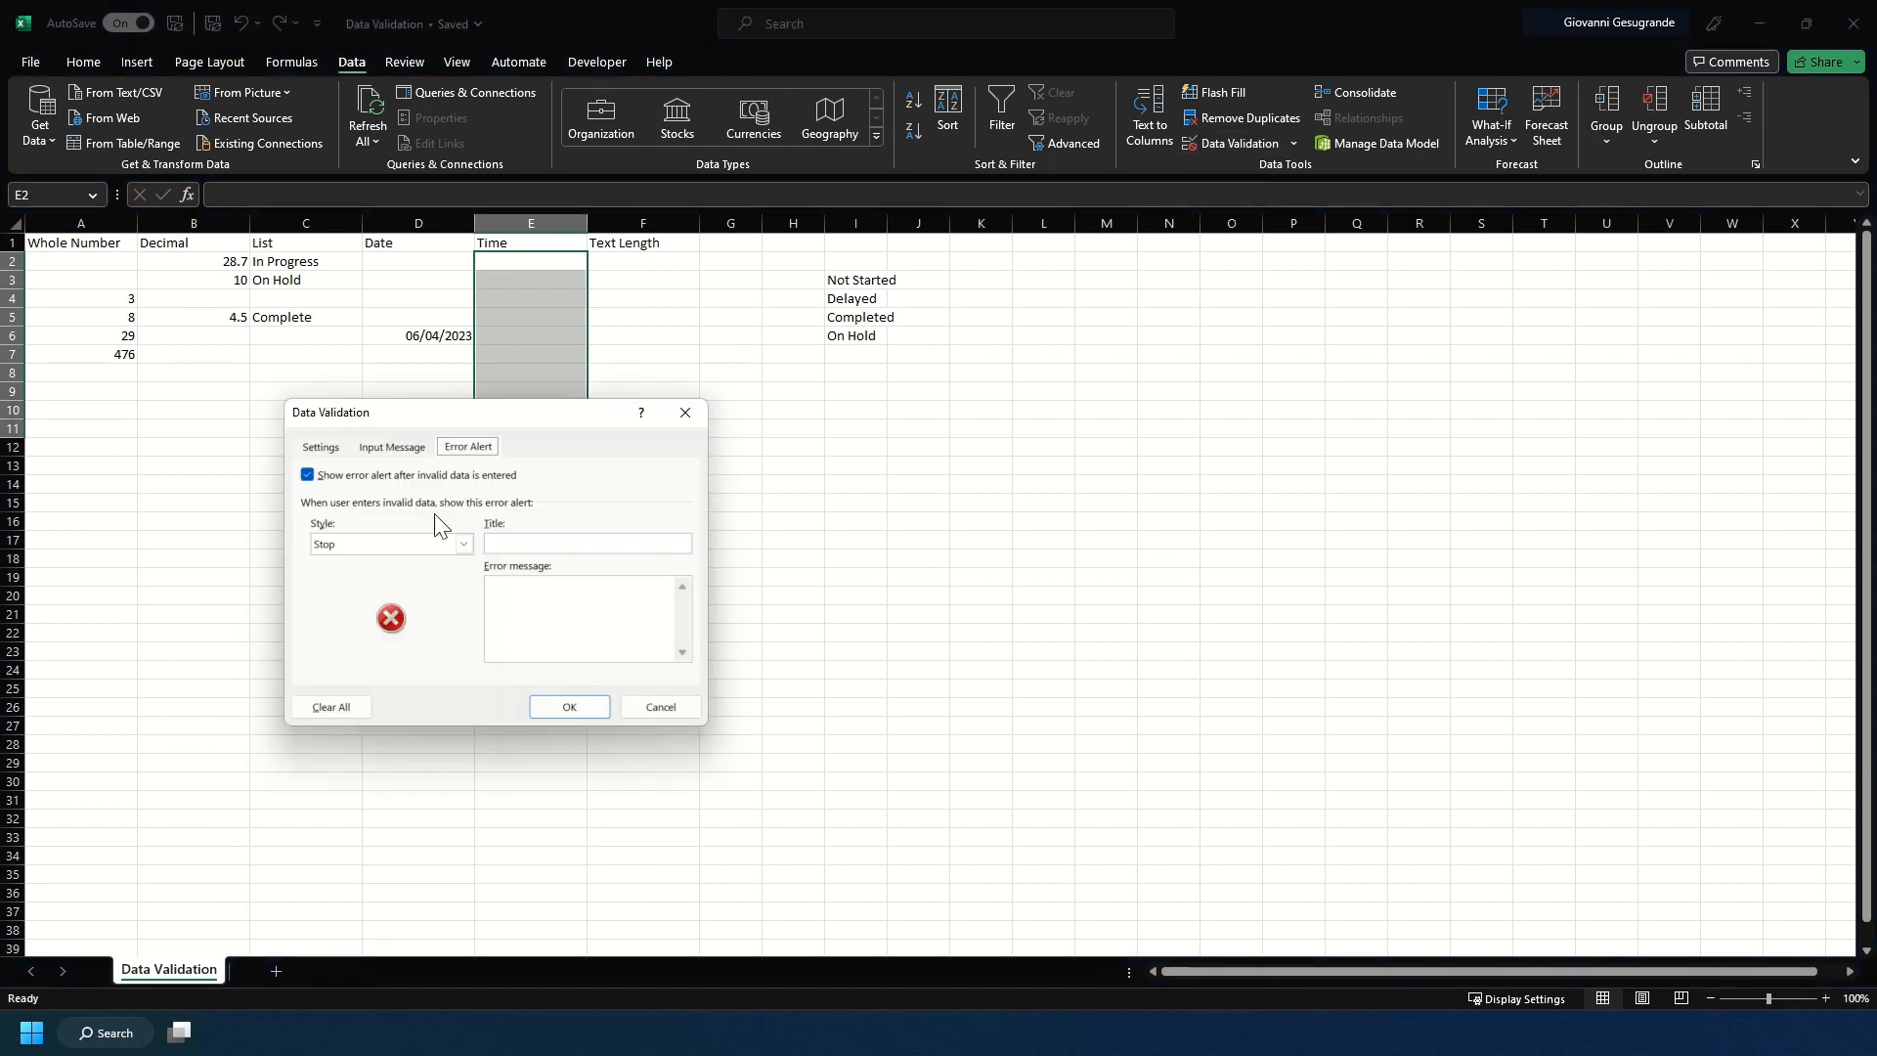
{"action": "left_click", "coordinate": [320, 445]}
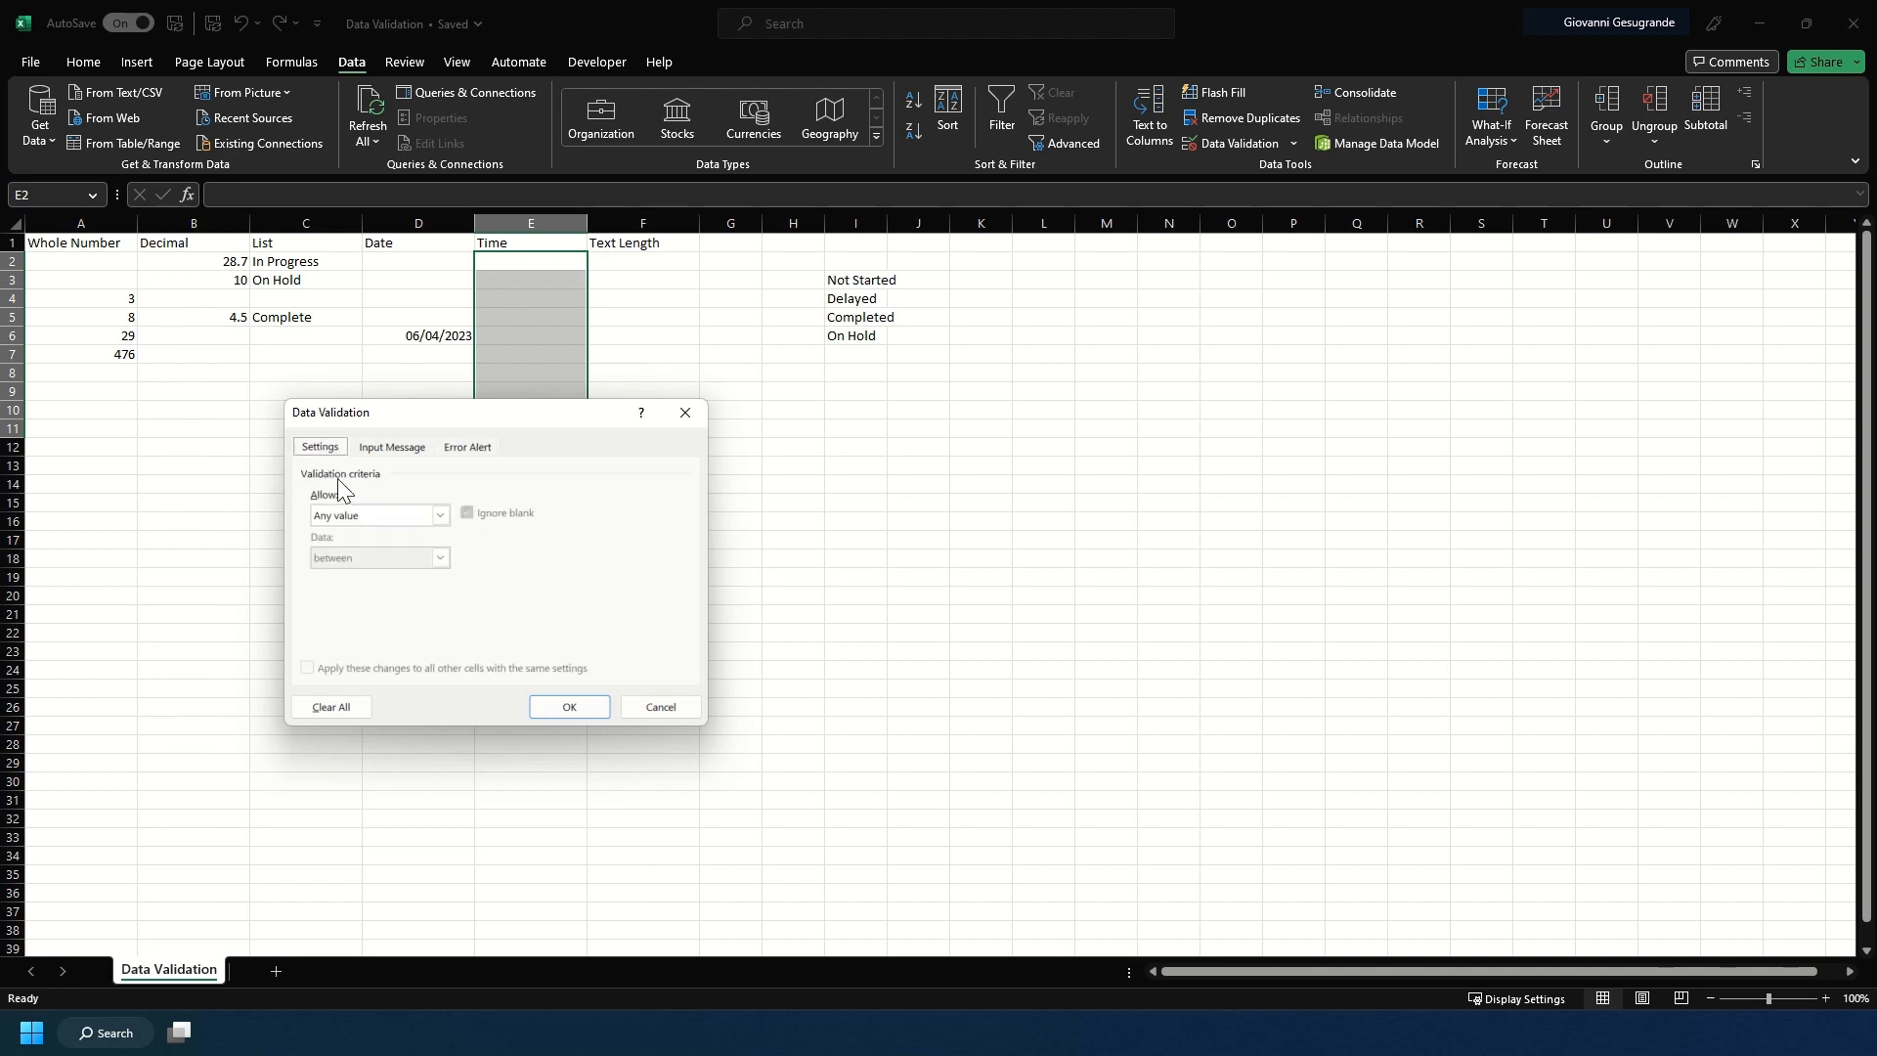
{"action": "left_click", "coordinate": [361, 515]}
{"action": "left_click", "coordinate": [384, 601]}
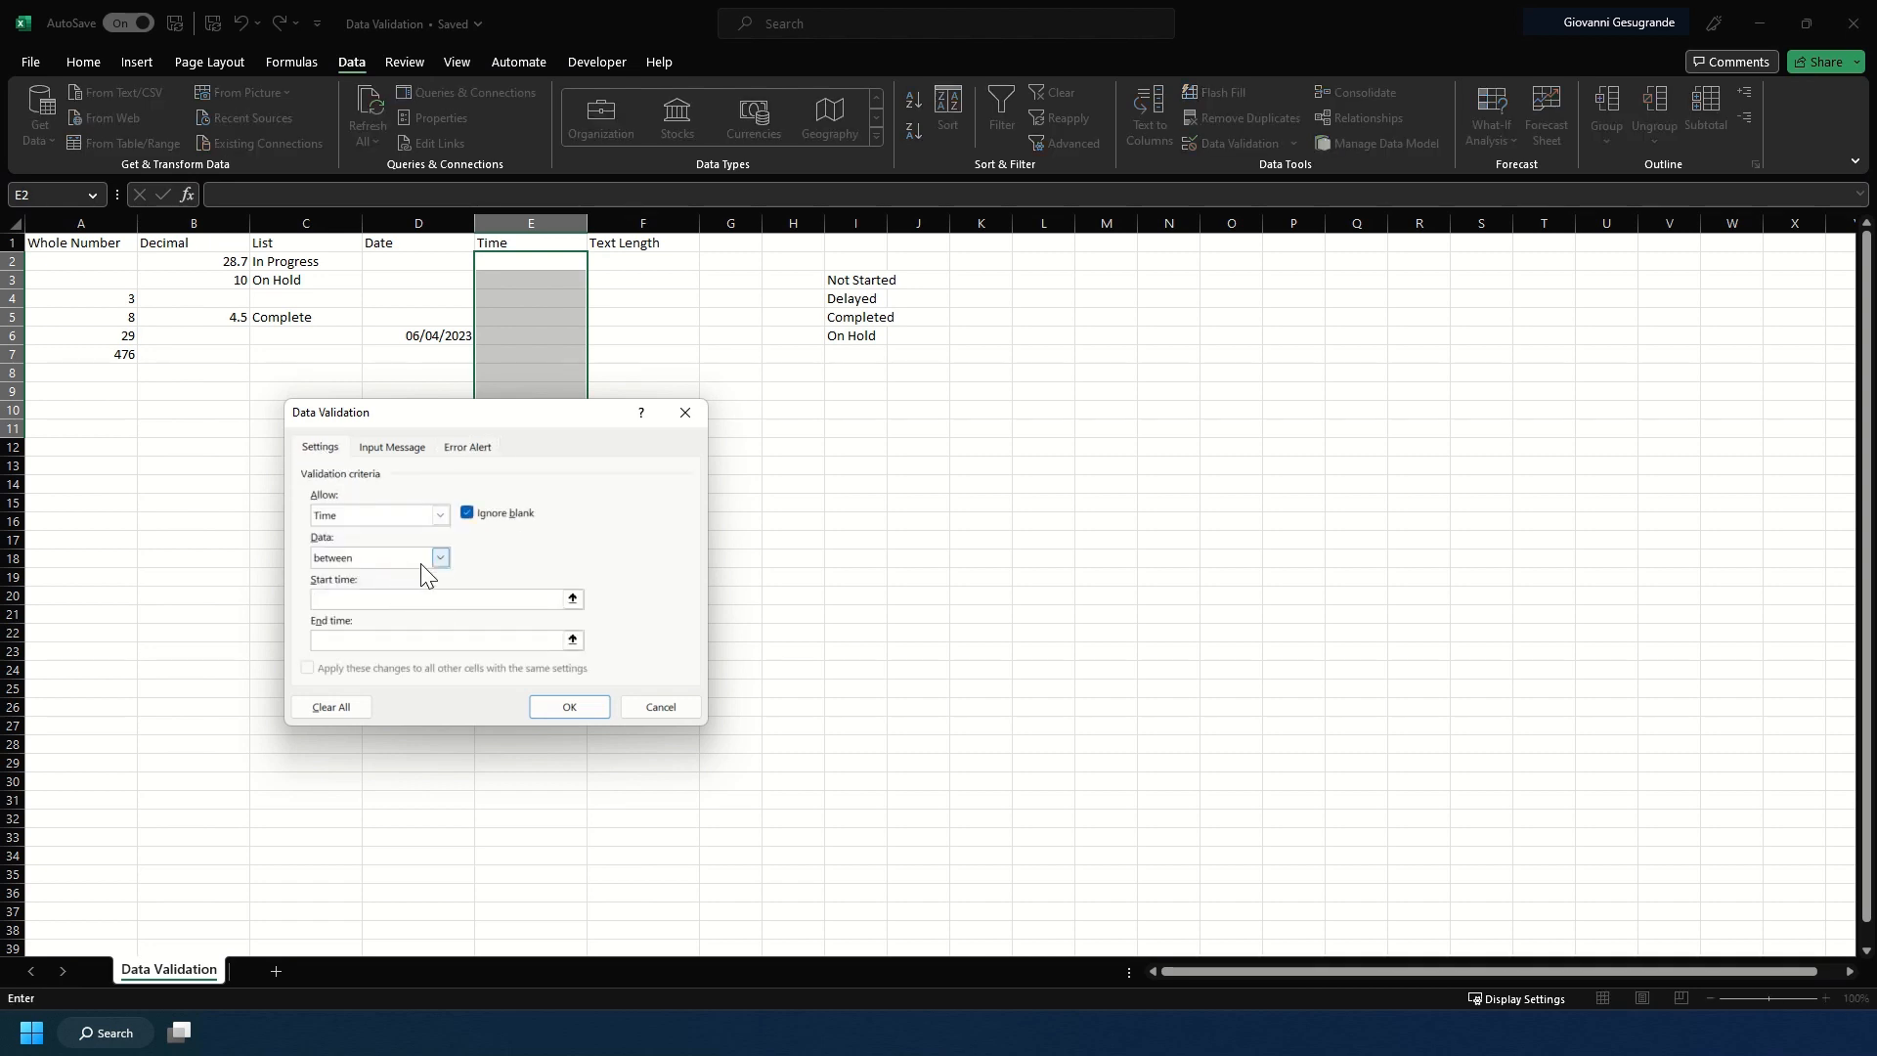
{"action": "left_click", "coordinate": [480, 593]}
{"action": "type", "text": "09:00:00"}
{"action": "left_click", "coordinate": [381, 639]}
{"action": "type", "text": "17:30:00"}
{"action": "left_click", "coordinate": [569, 707]}
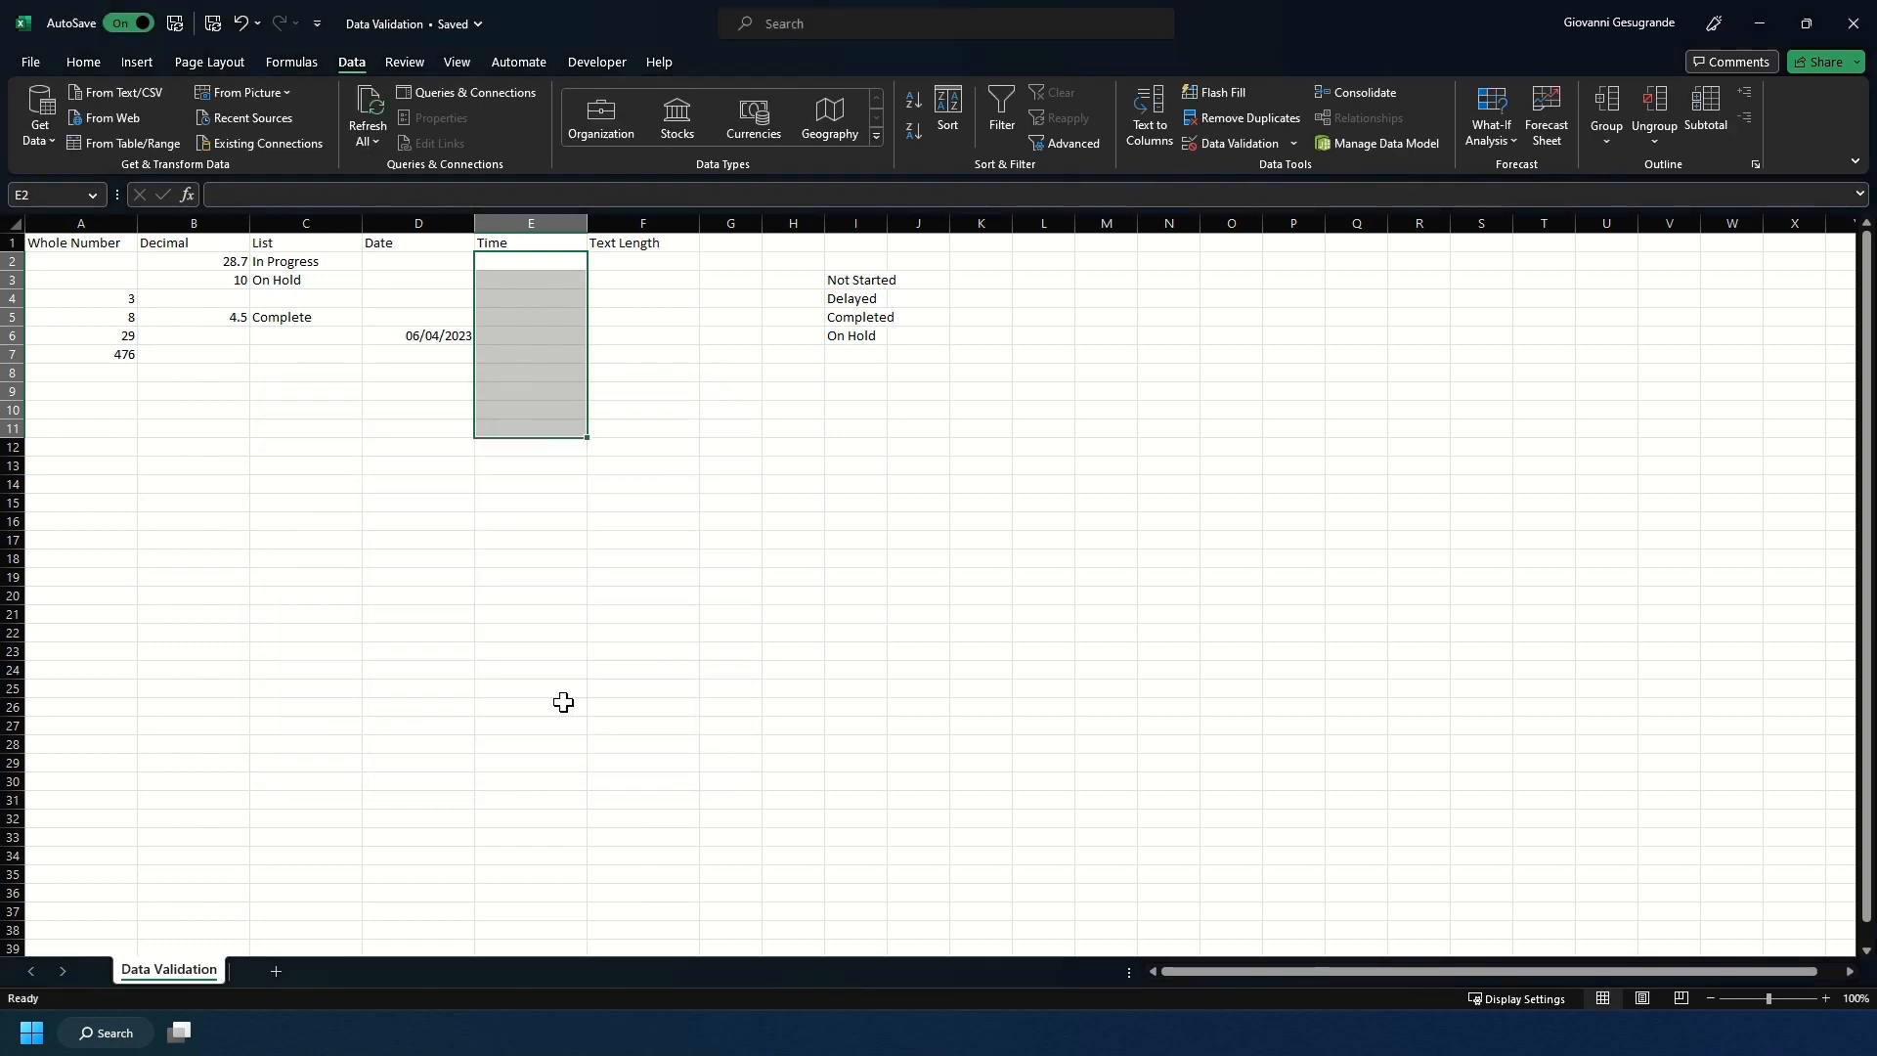
Apply the Time number format to cells E2:E11
{"action": "left_click", "coordinate": [84, 61]}
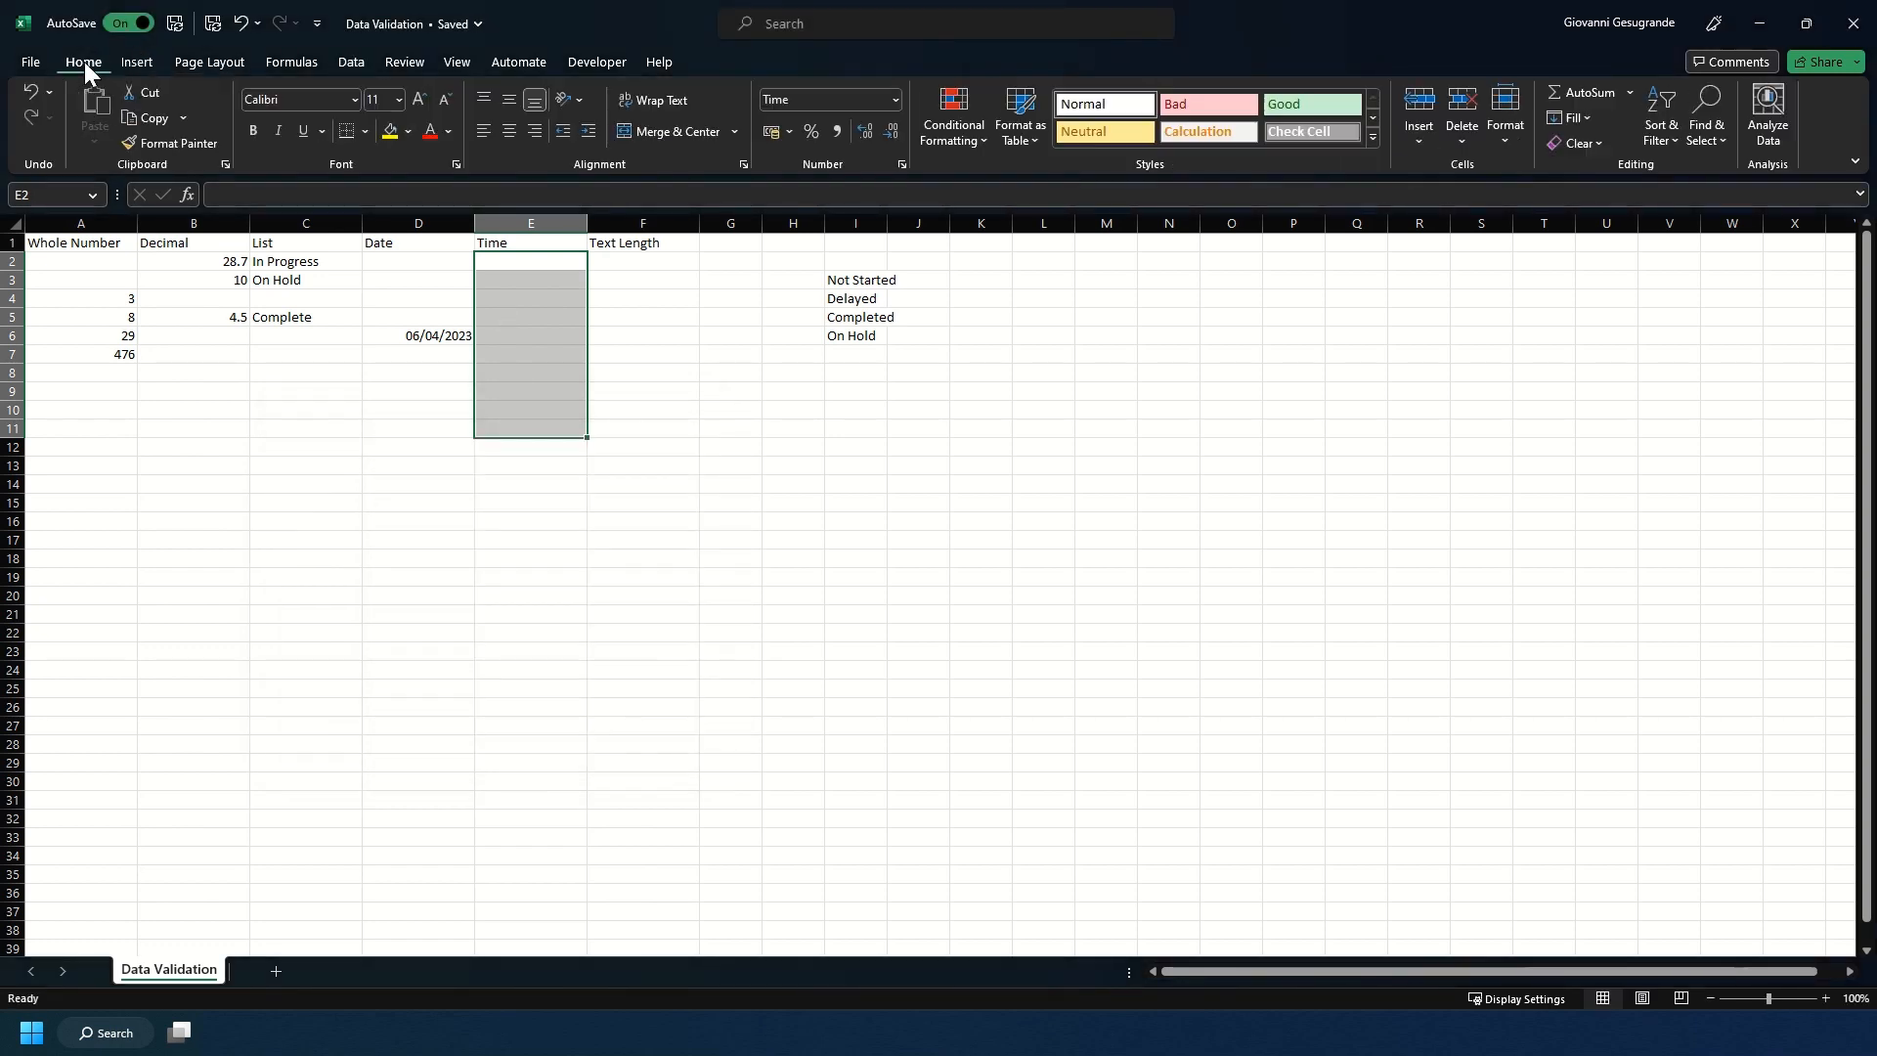
{"action": "left_click", "coordinate": [895, 100]}
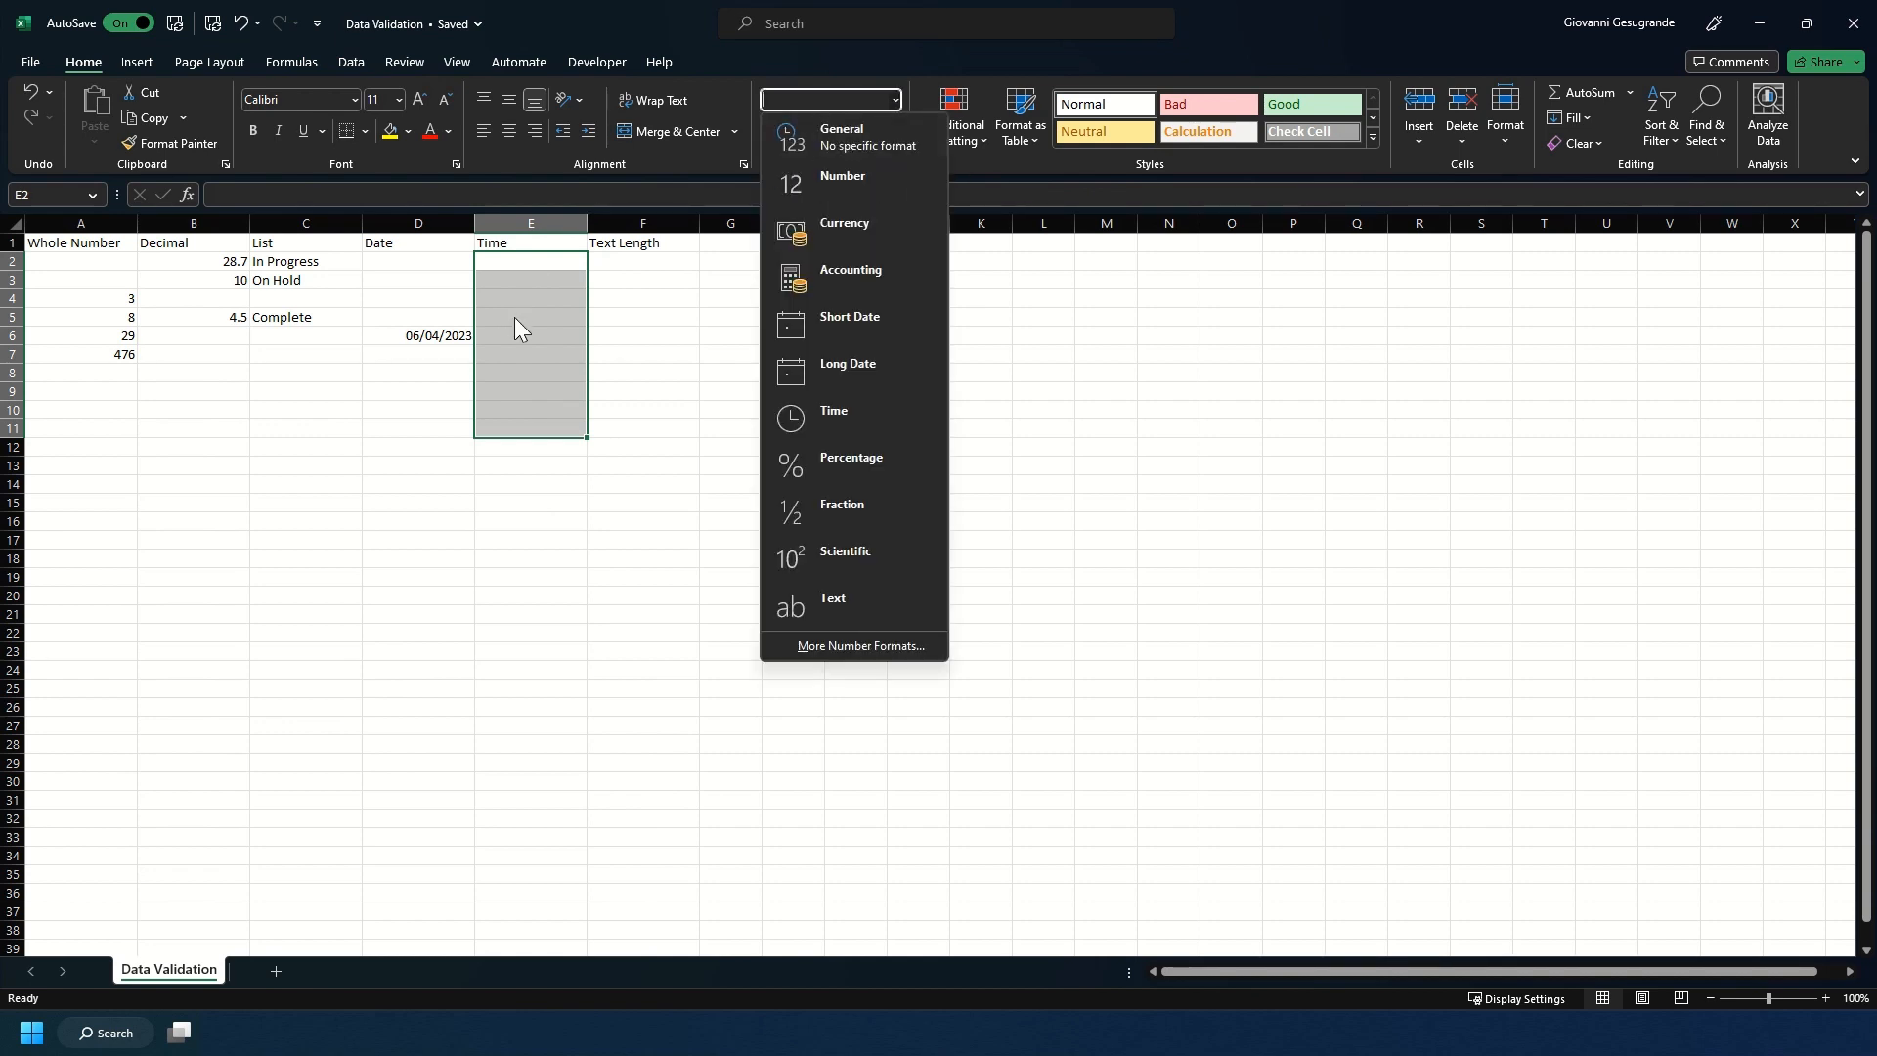
{"action": "left_click", "coordinate": [881, 416]}
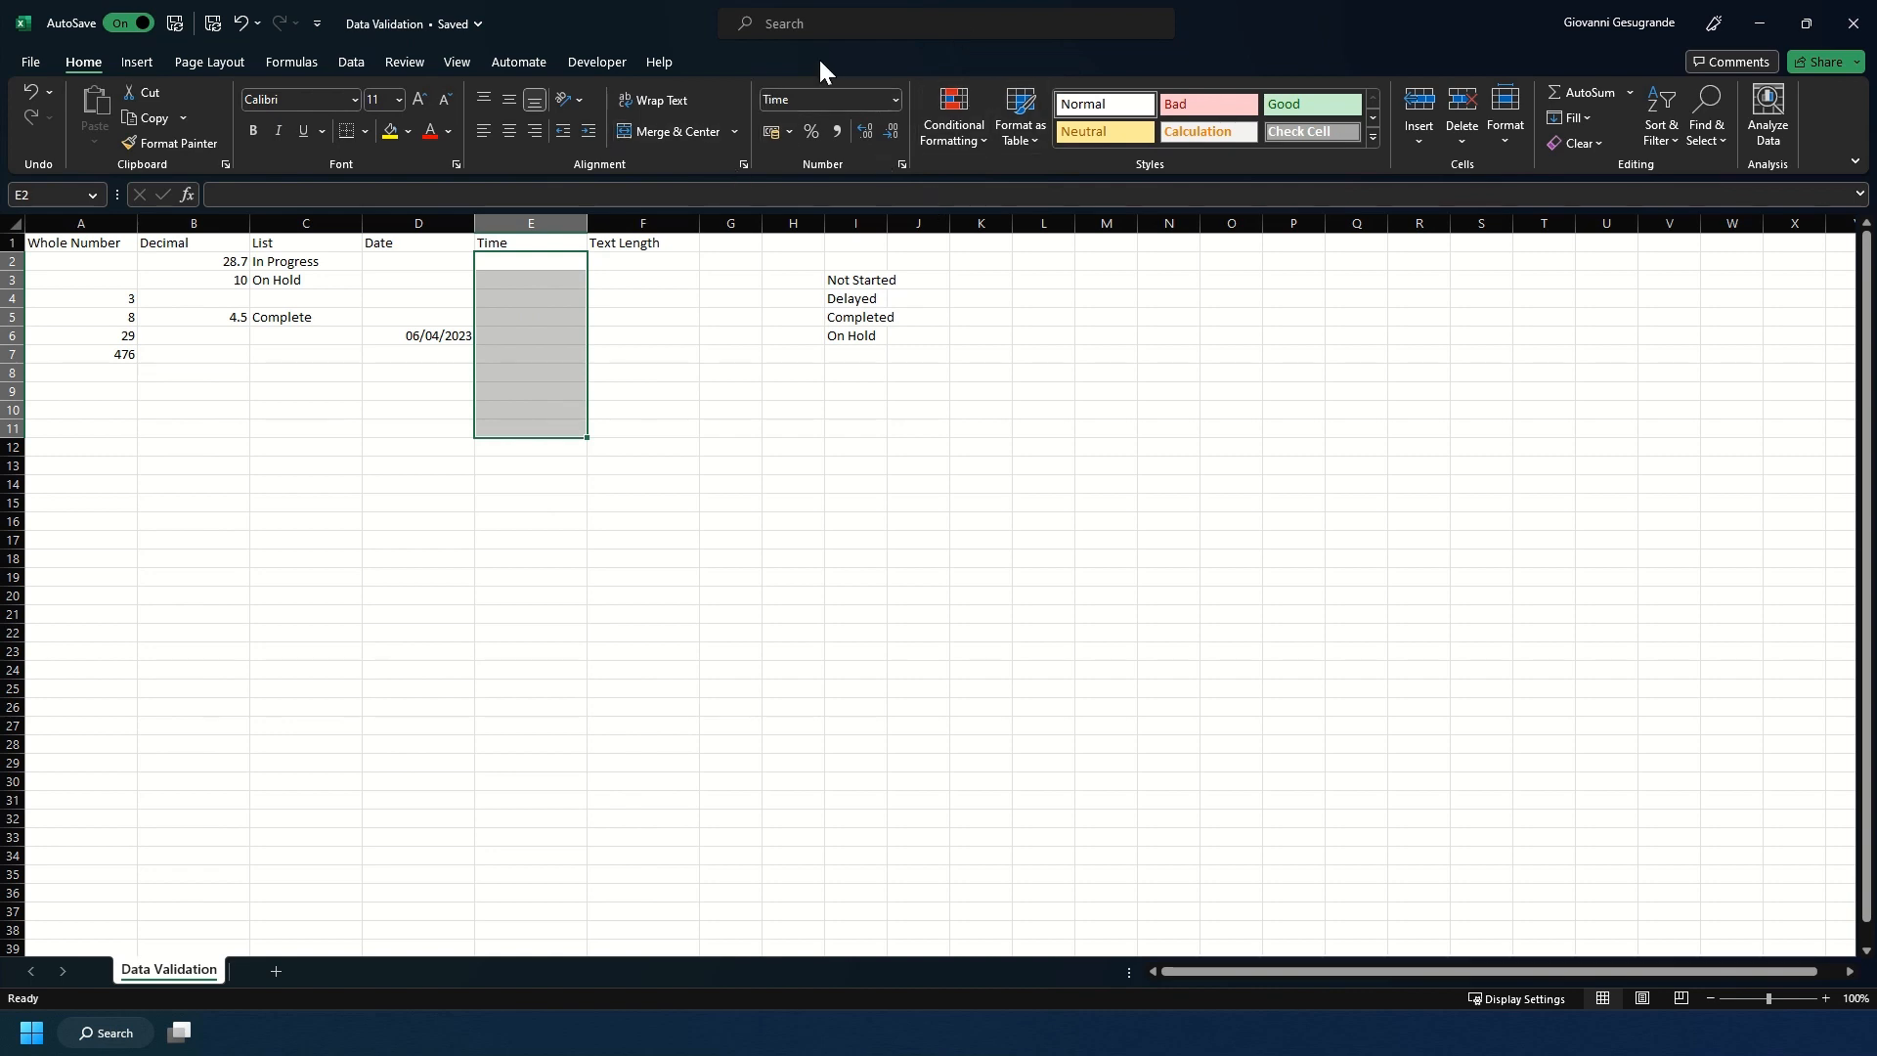
Enter the times 11:30 in cell E4 and 12:15 in cell E5 to test the Time rule
{"action": "left_click", "coordinate": [518, 314]}
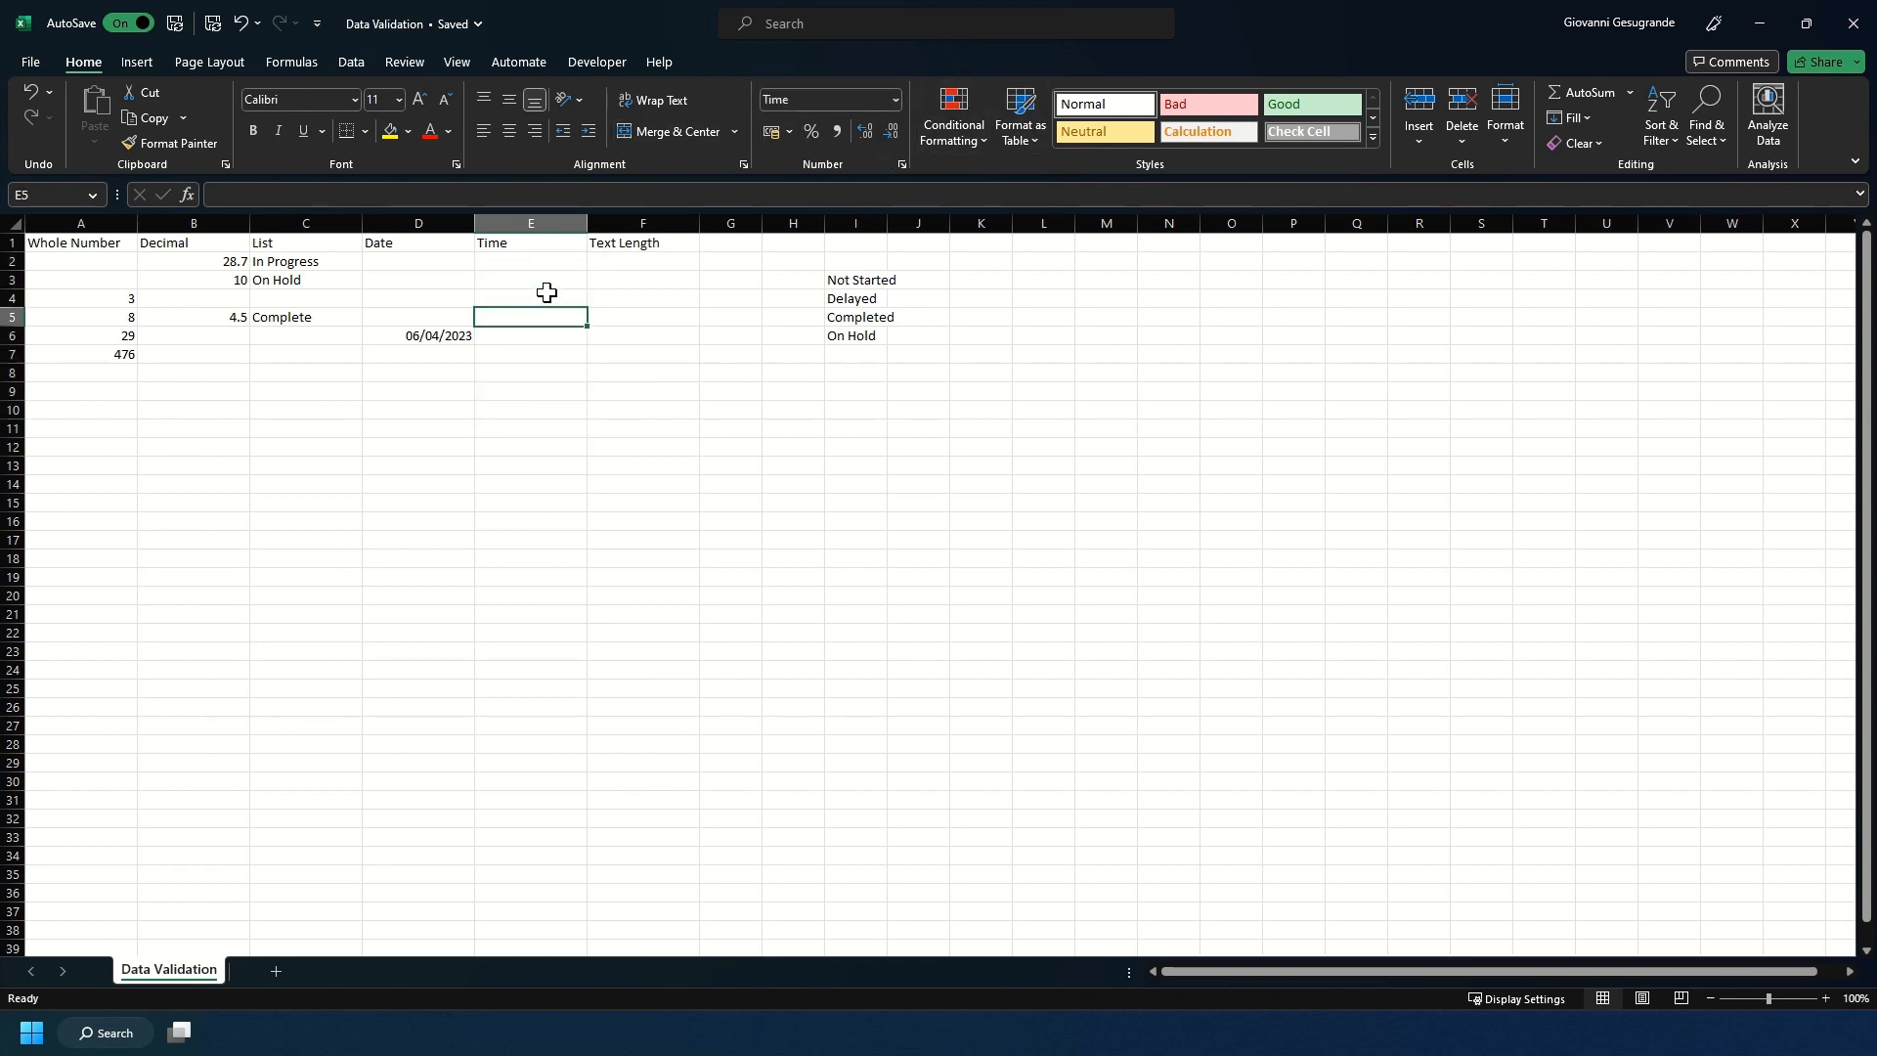
{"action": "left_click", "coordinate": [546, 298]}
{"action": "type", "text": "10:00"}
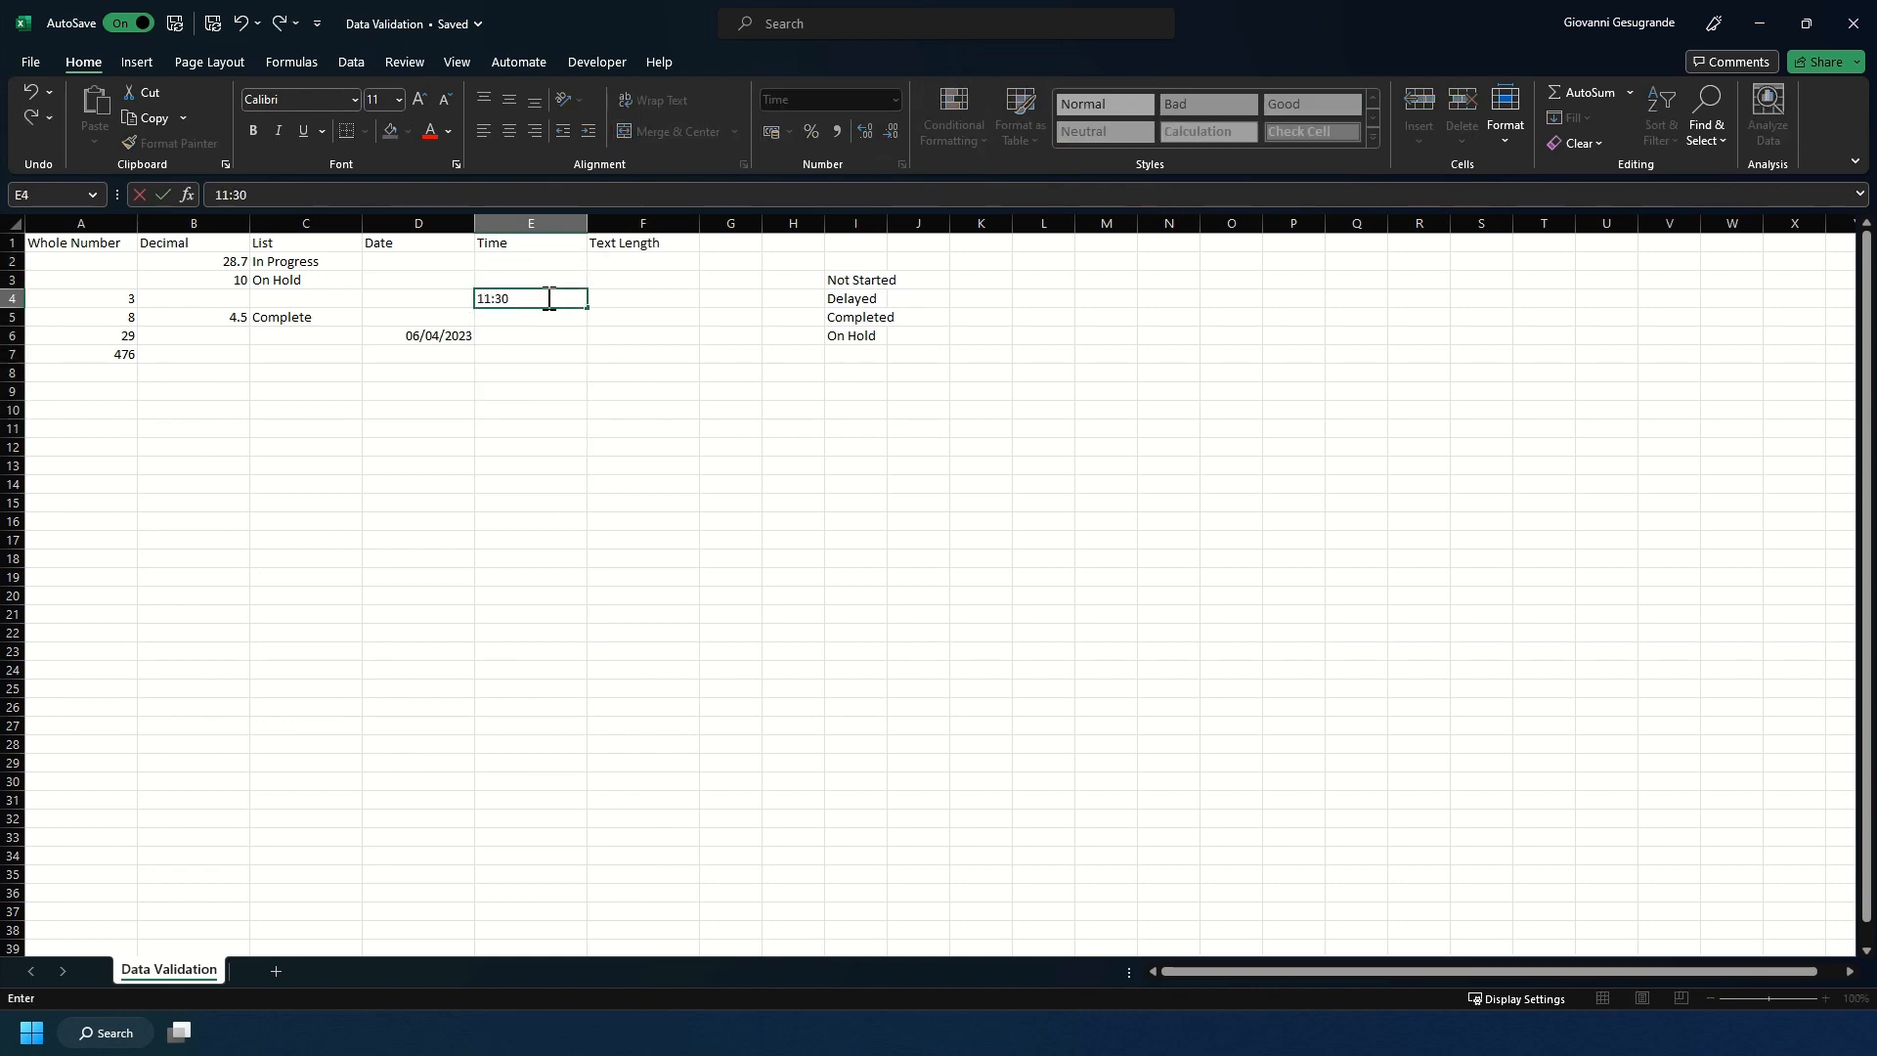
{"action": "key", "text": "Return"}
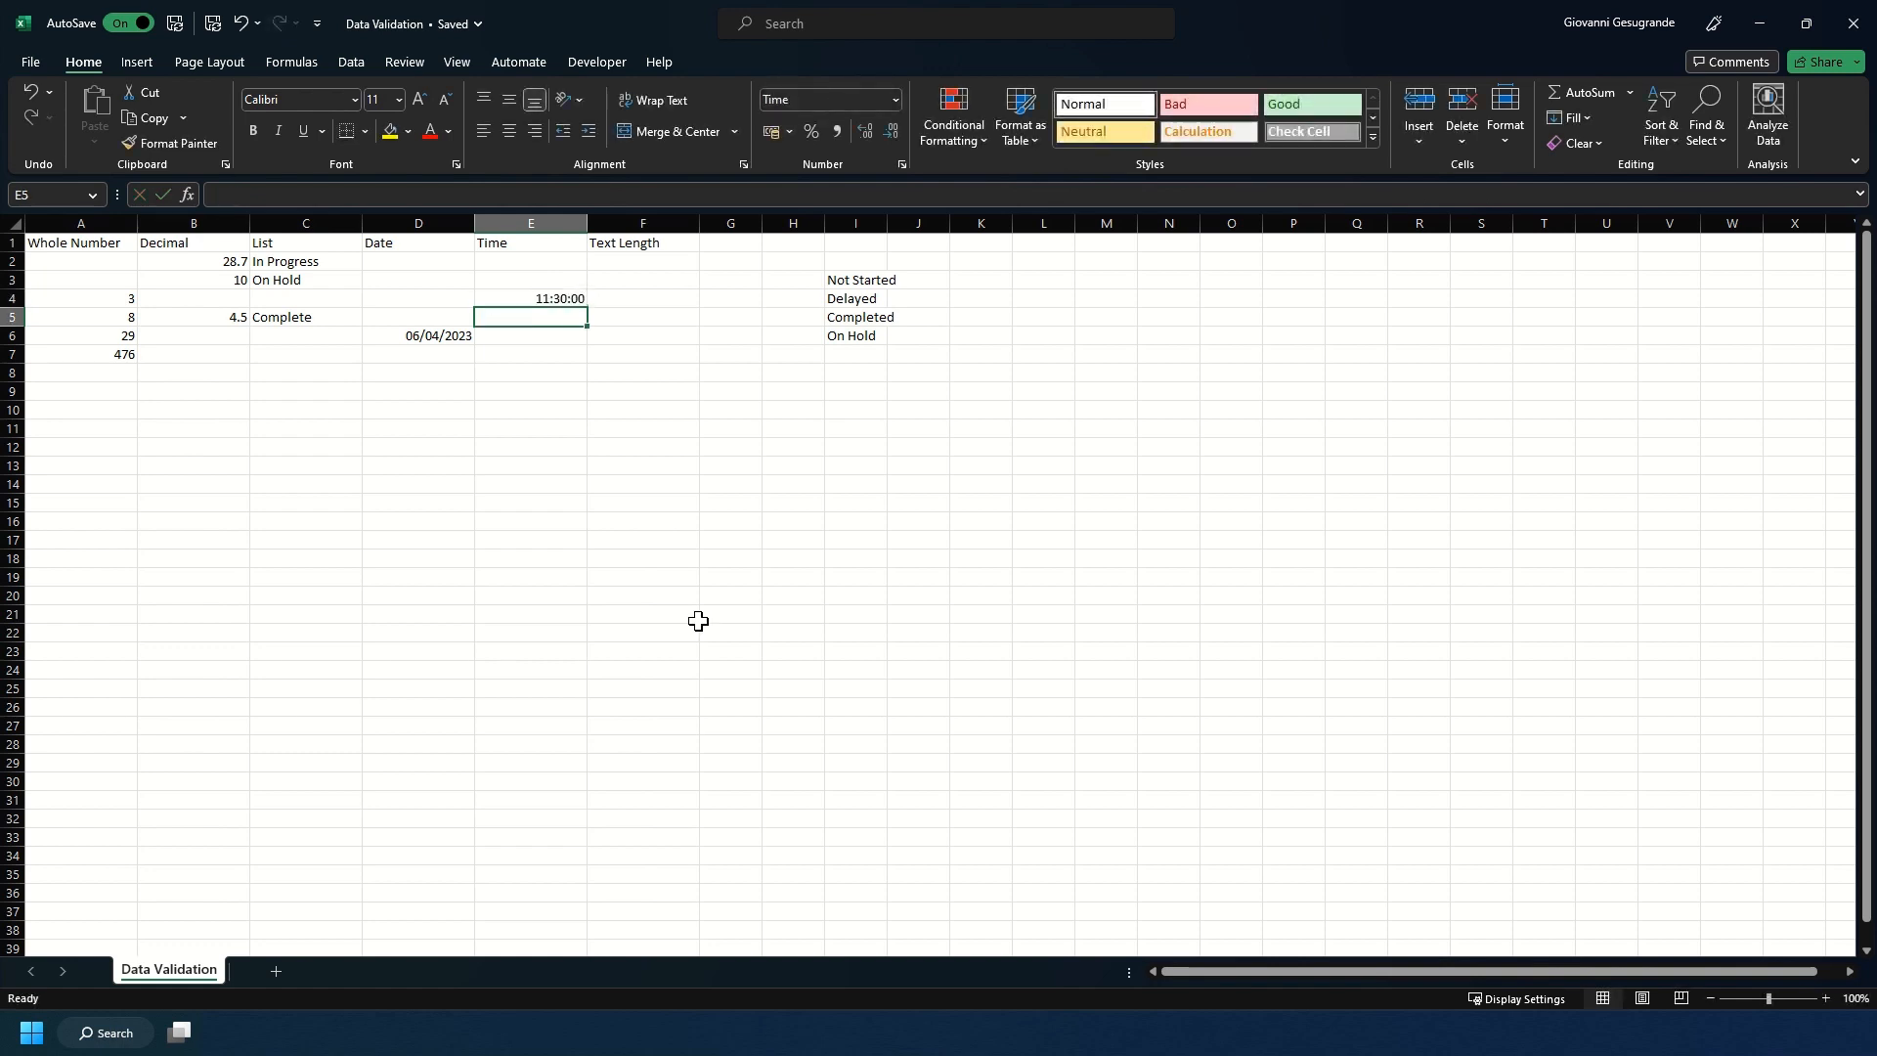
{"action": "type", "text": "12:15"}
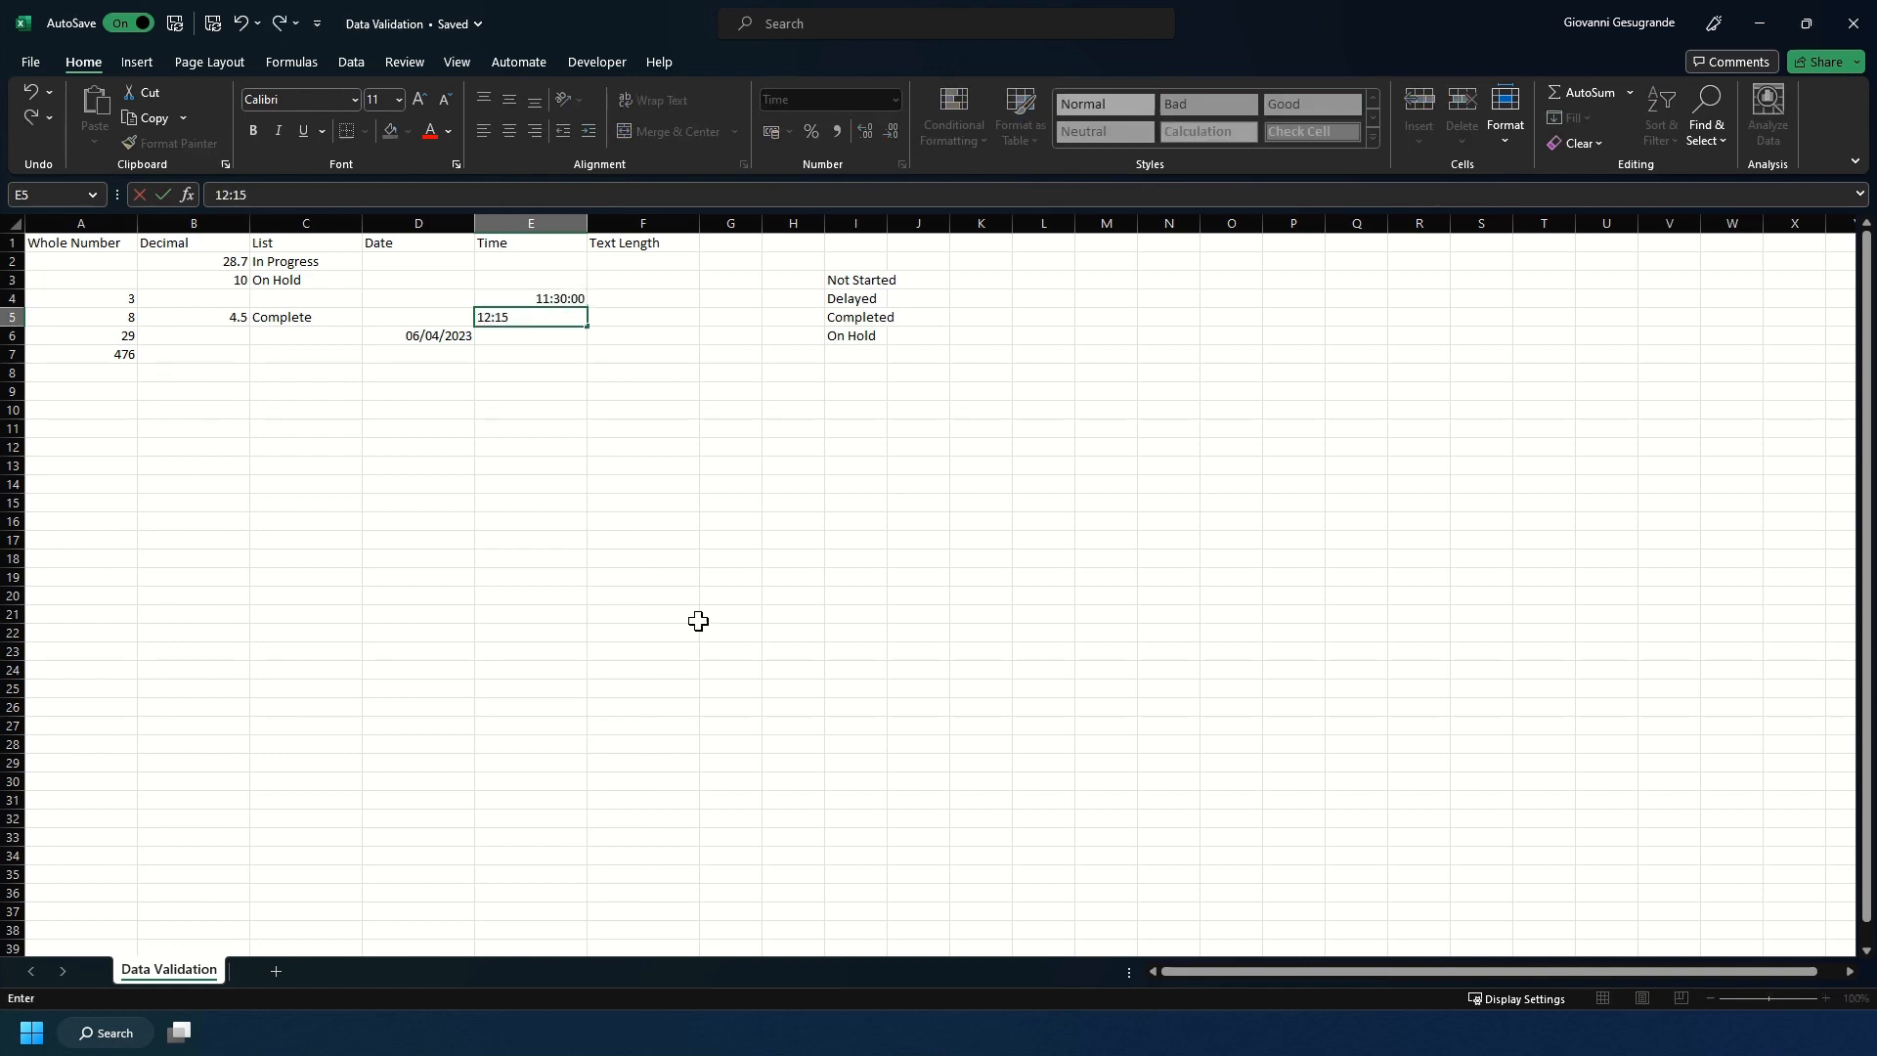
{"action": "key", "text": "Return"}
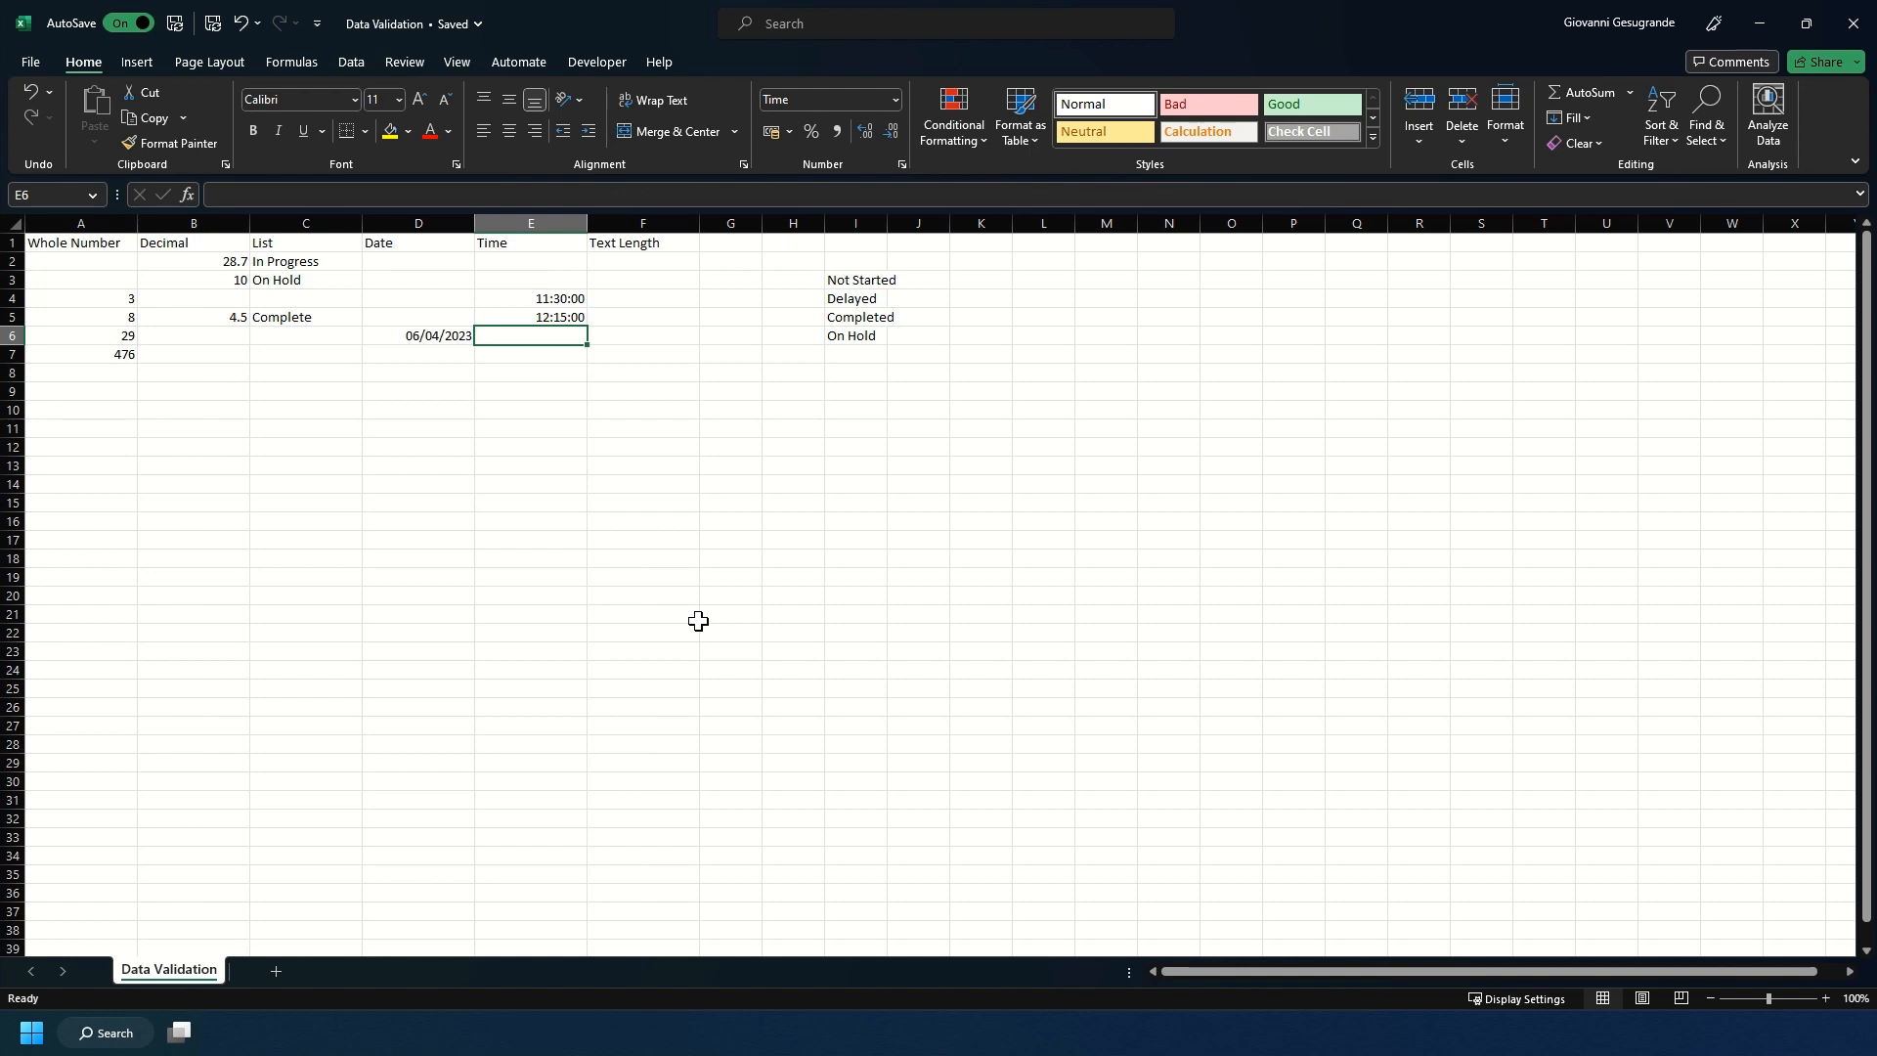
Try to enter the out-of-range time 18:45 in cell E6, and discard the entry
{"action": "type", "text": "18"}
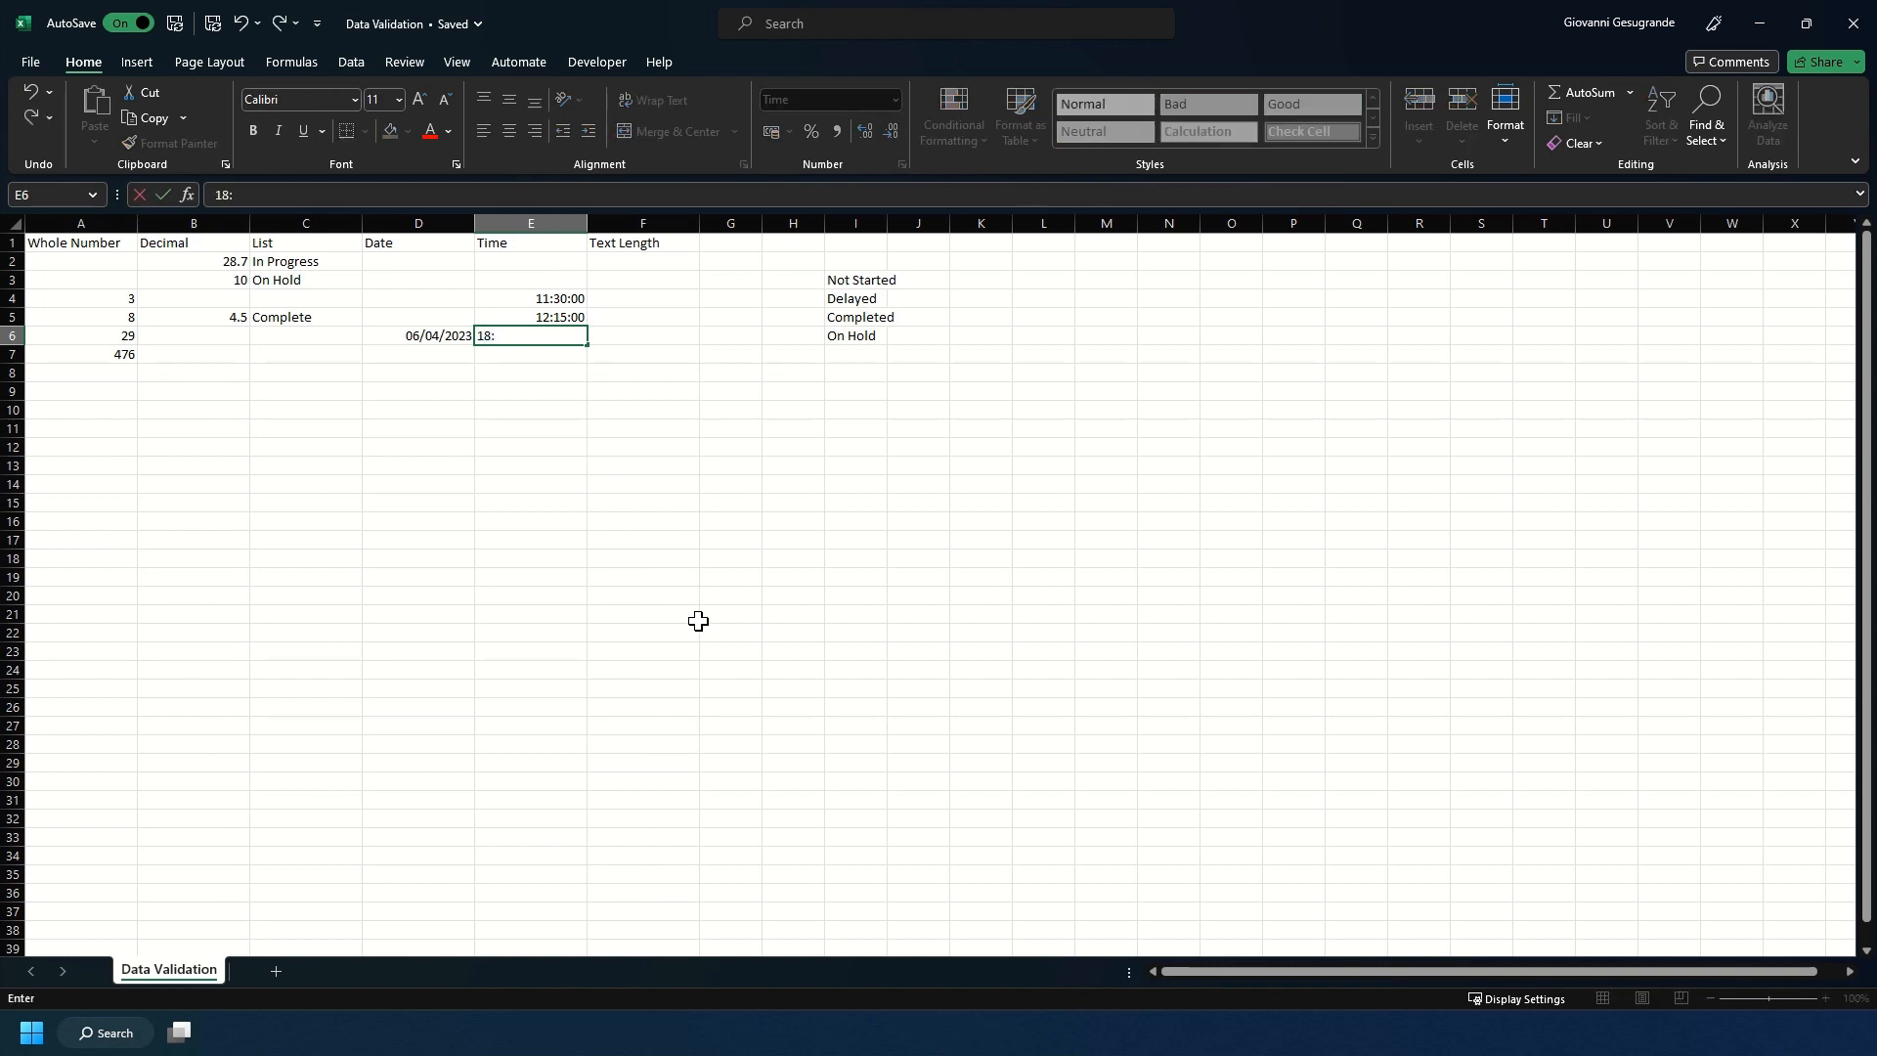
{"action": "type", "text": ":45"}
{"action": "key", "text": "Return"}
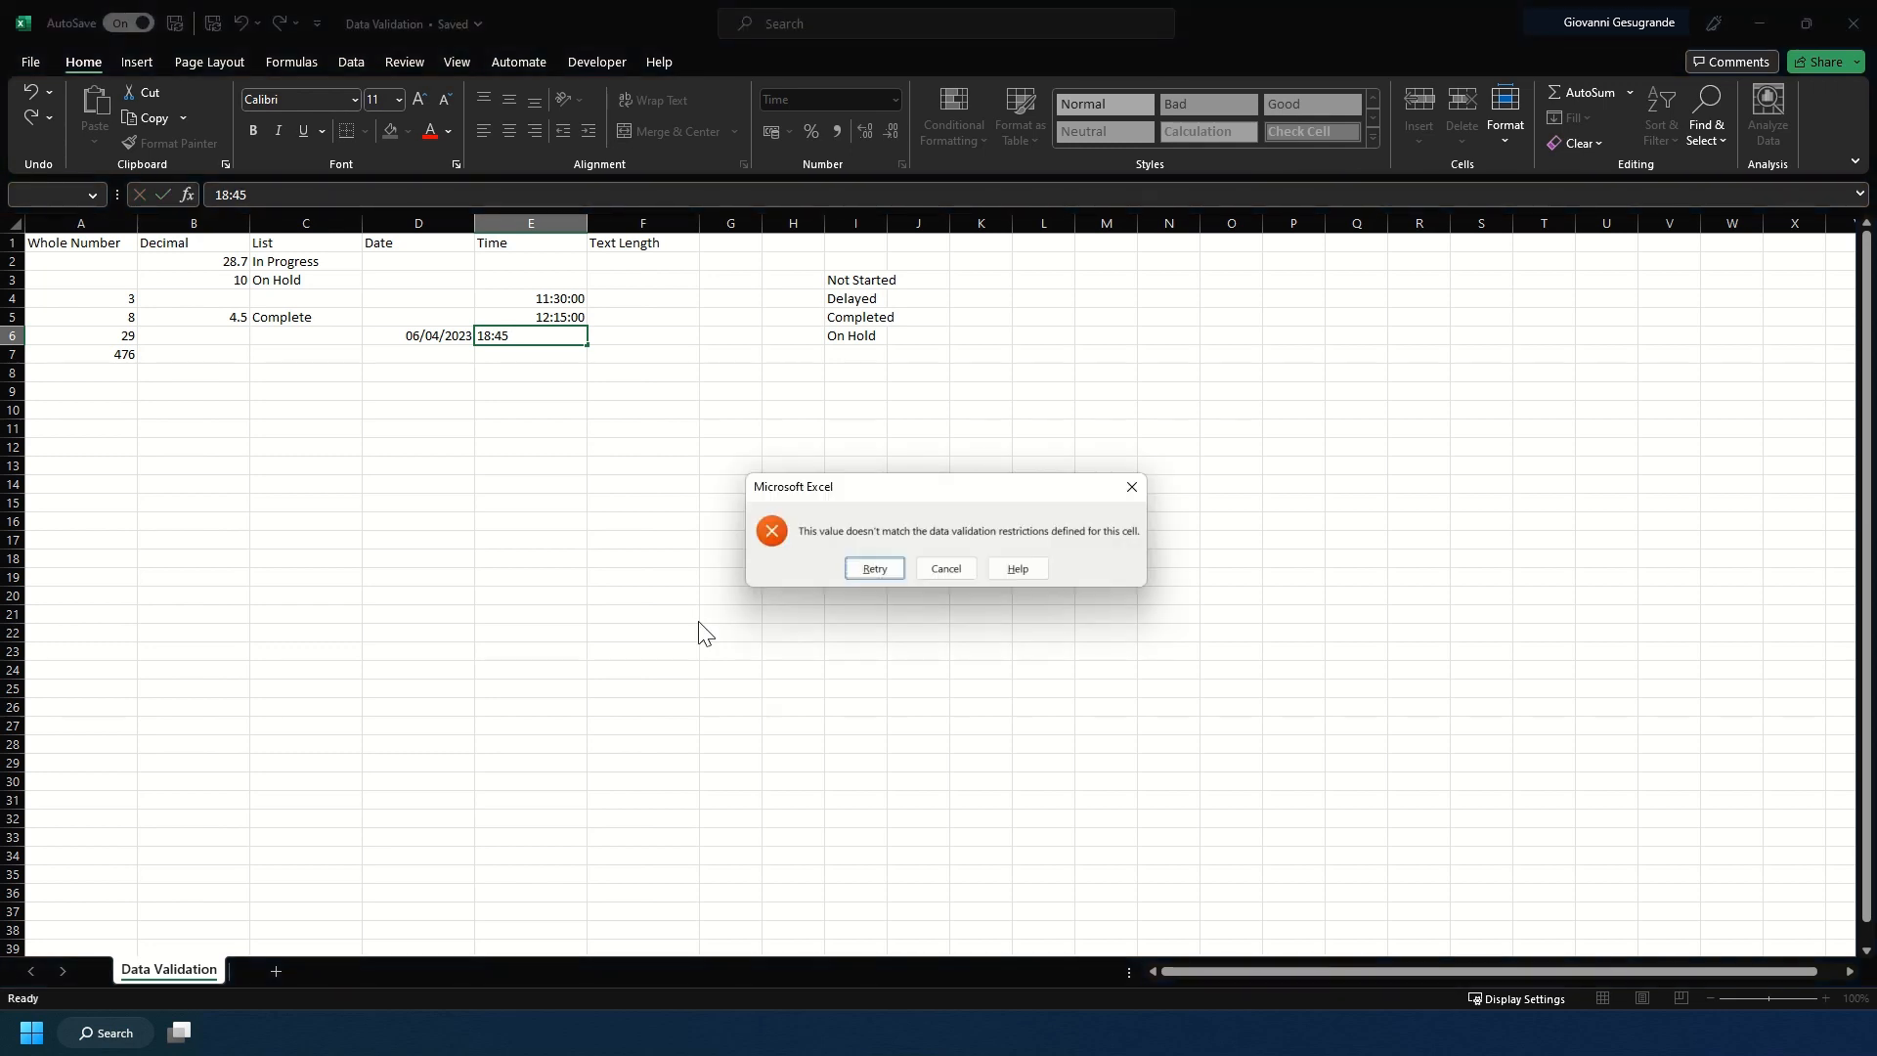
{"action": "key", "text": "Escape"}
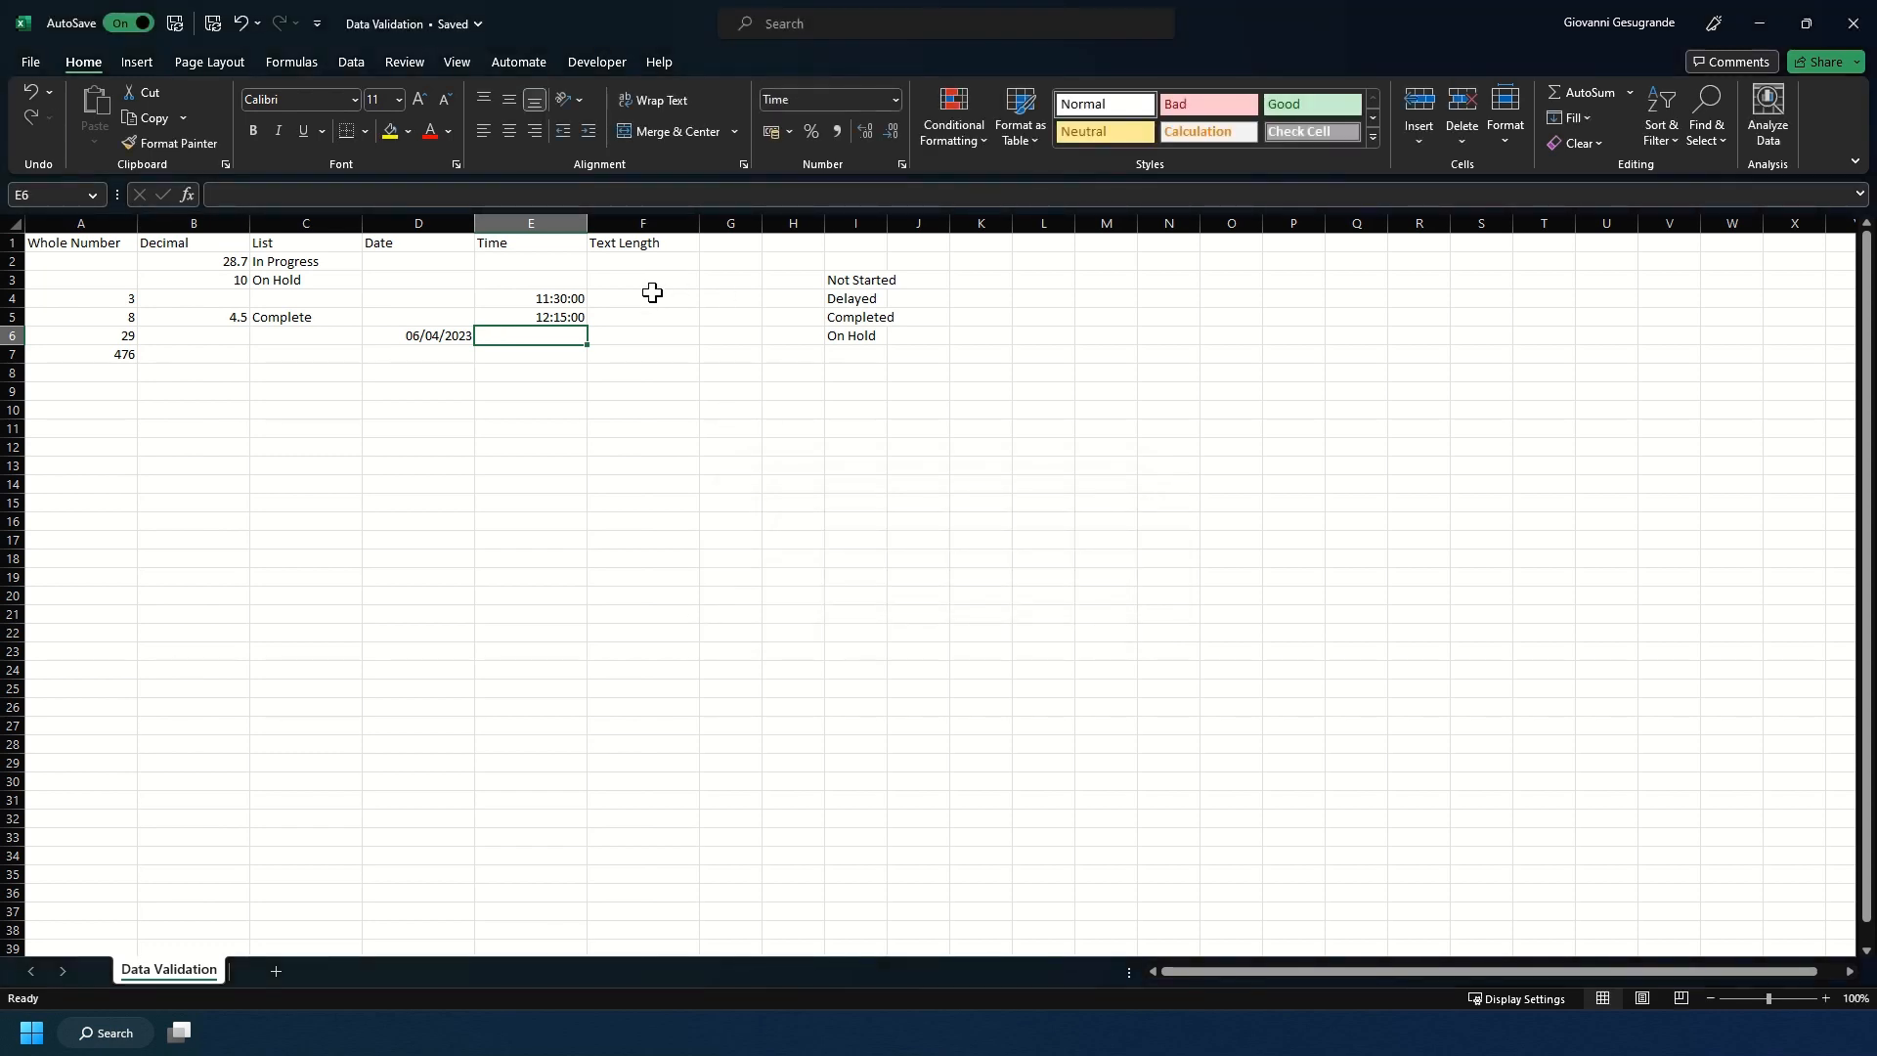
Restrict cells F2:F11 with a Text length validation rule allowing entries less than 5 characters long
{"action": "left_click", "coordinate": [628, 264]}
{"action": "left_click_drag", "start_coordinate": [628, 264], "coordinate": [664, 429]}
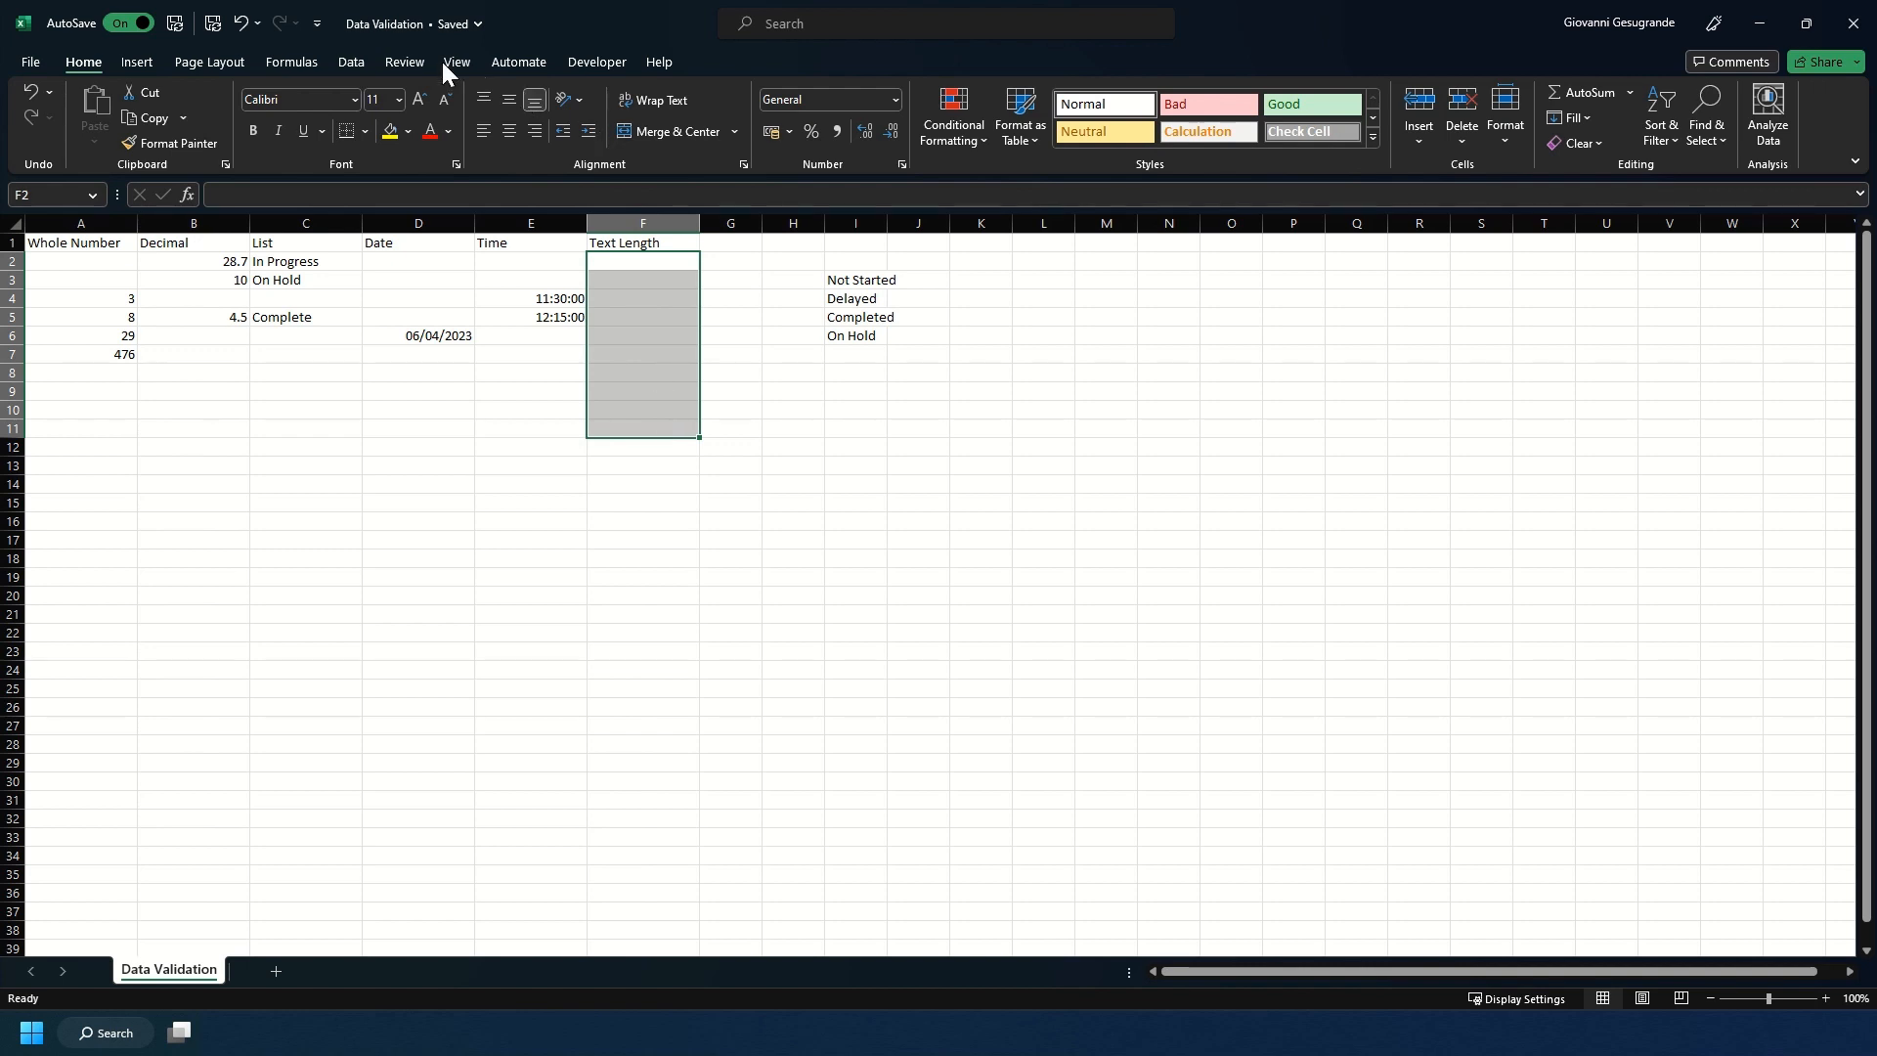
{"action": "left_click", "coordinate": [361, 57]}
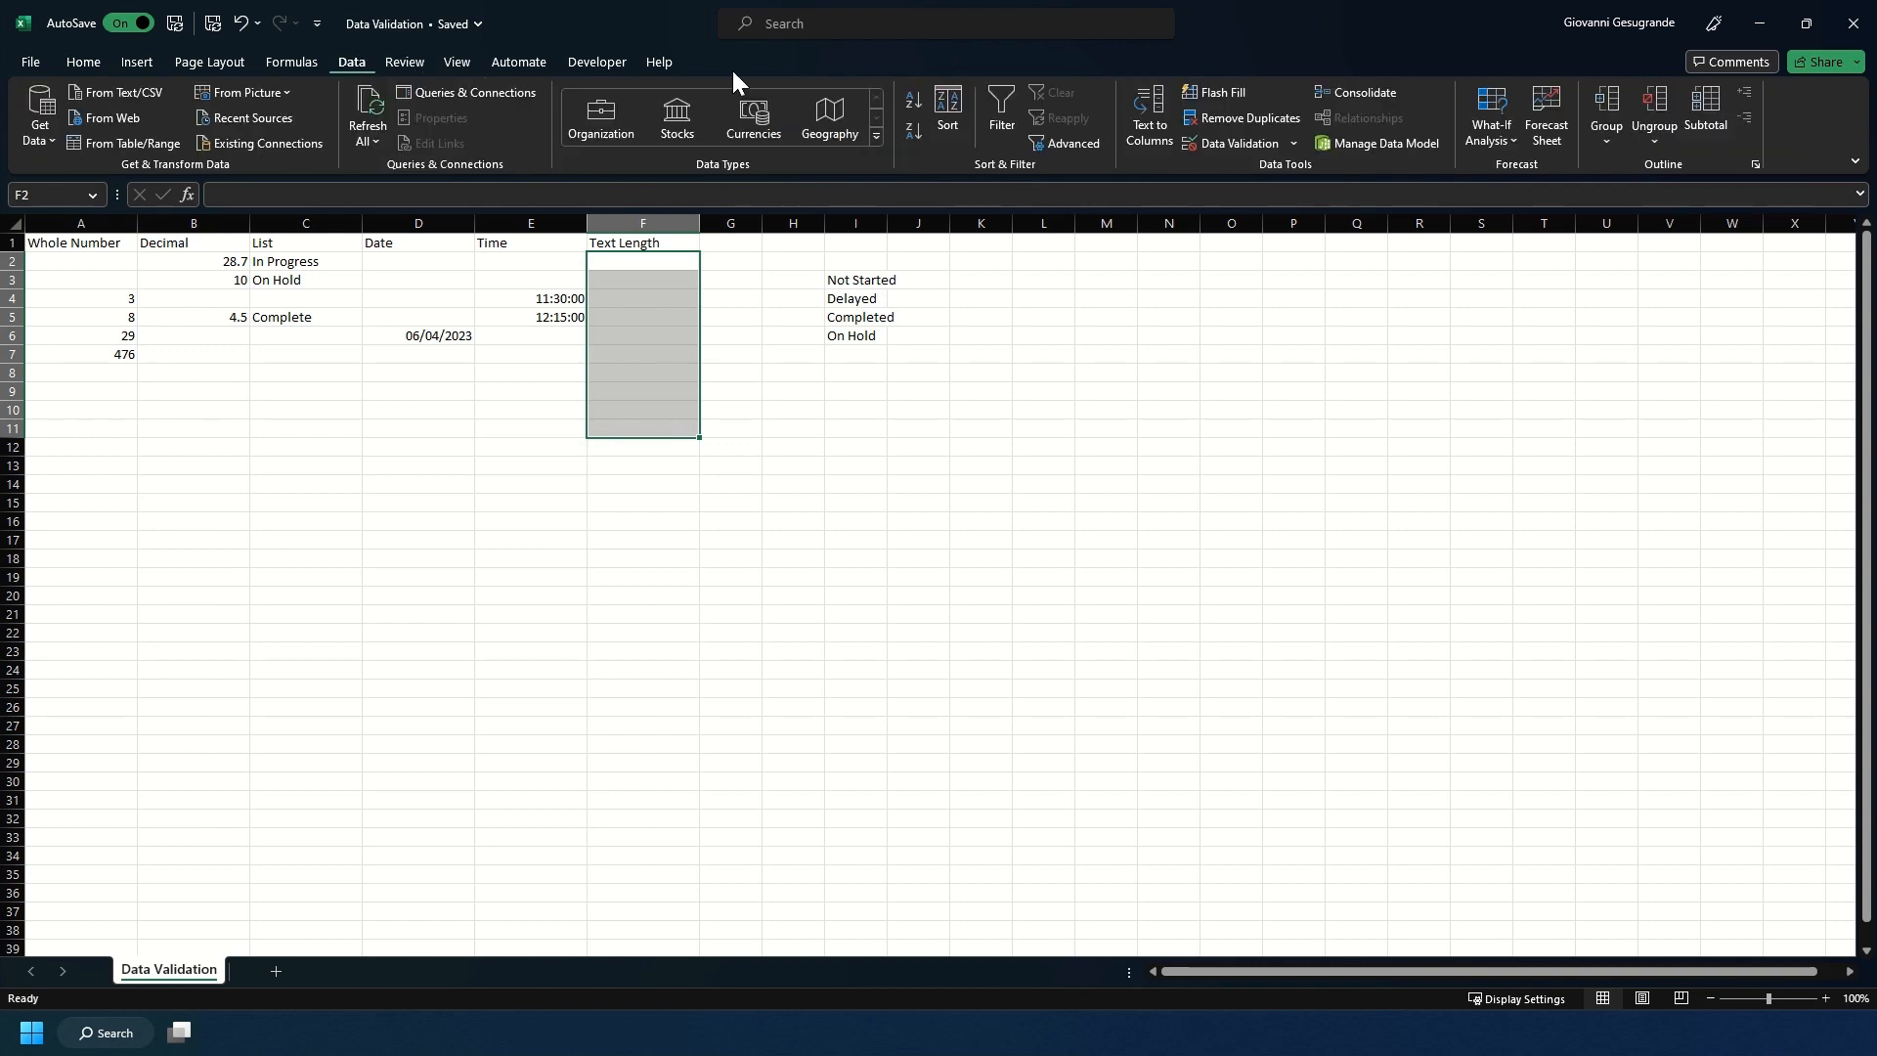
{"action": "left_click", "coordinate": [1200, 143]}
{"action": "left_click", "coordinate": [397, 515]}
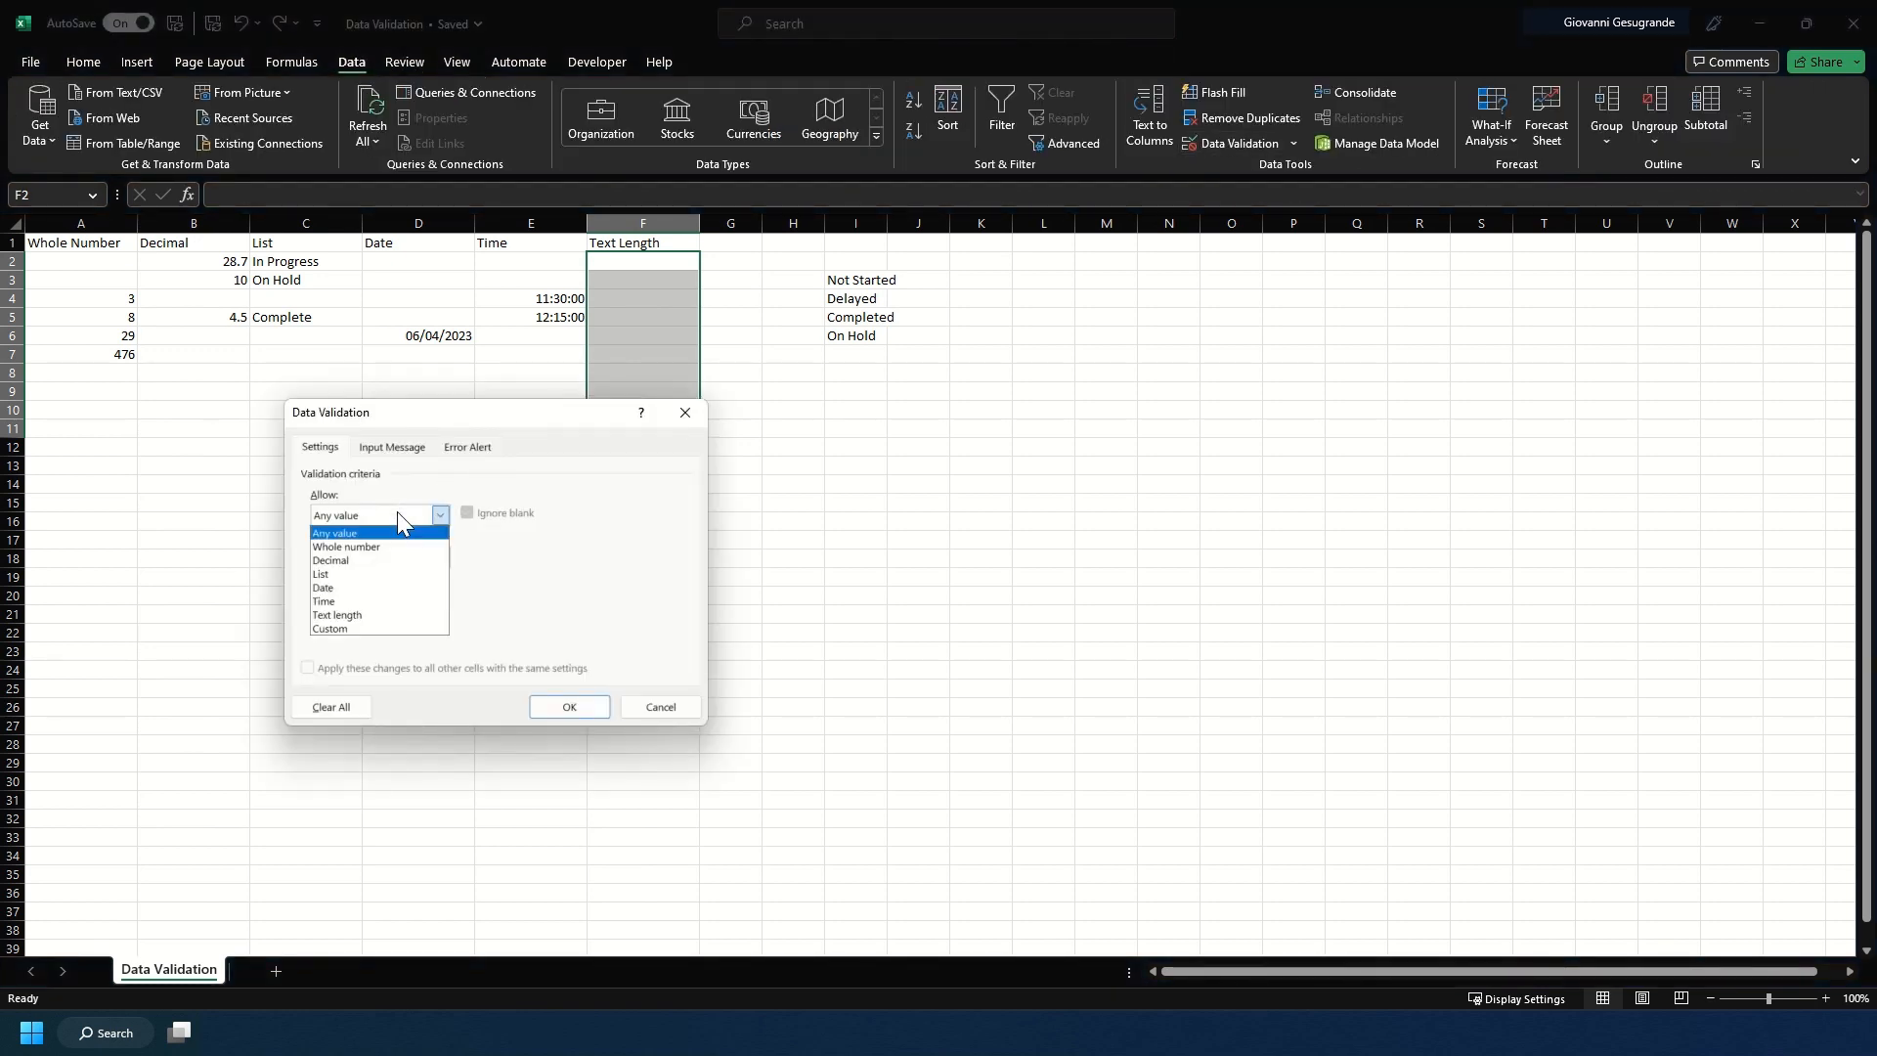
{"action": "left_click", "coordinate": [389, 616]}
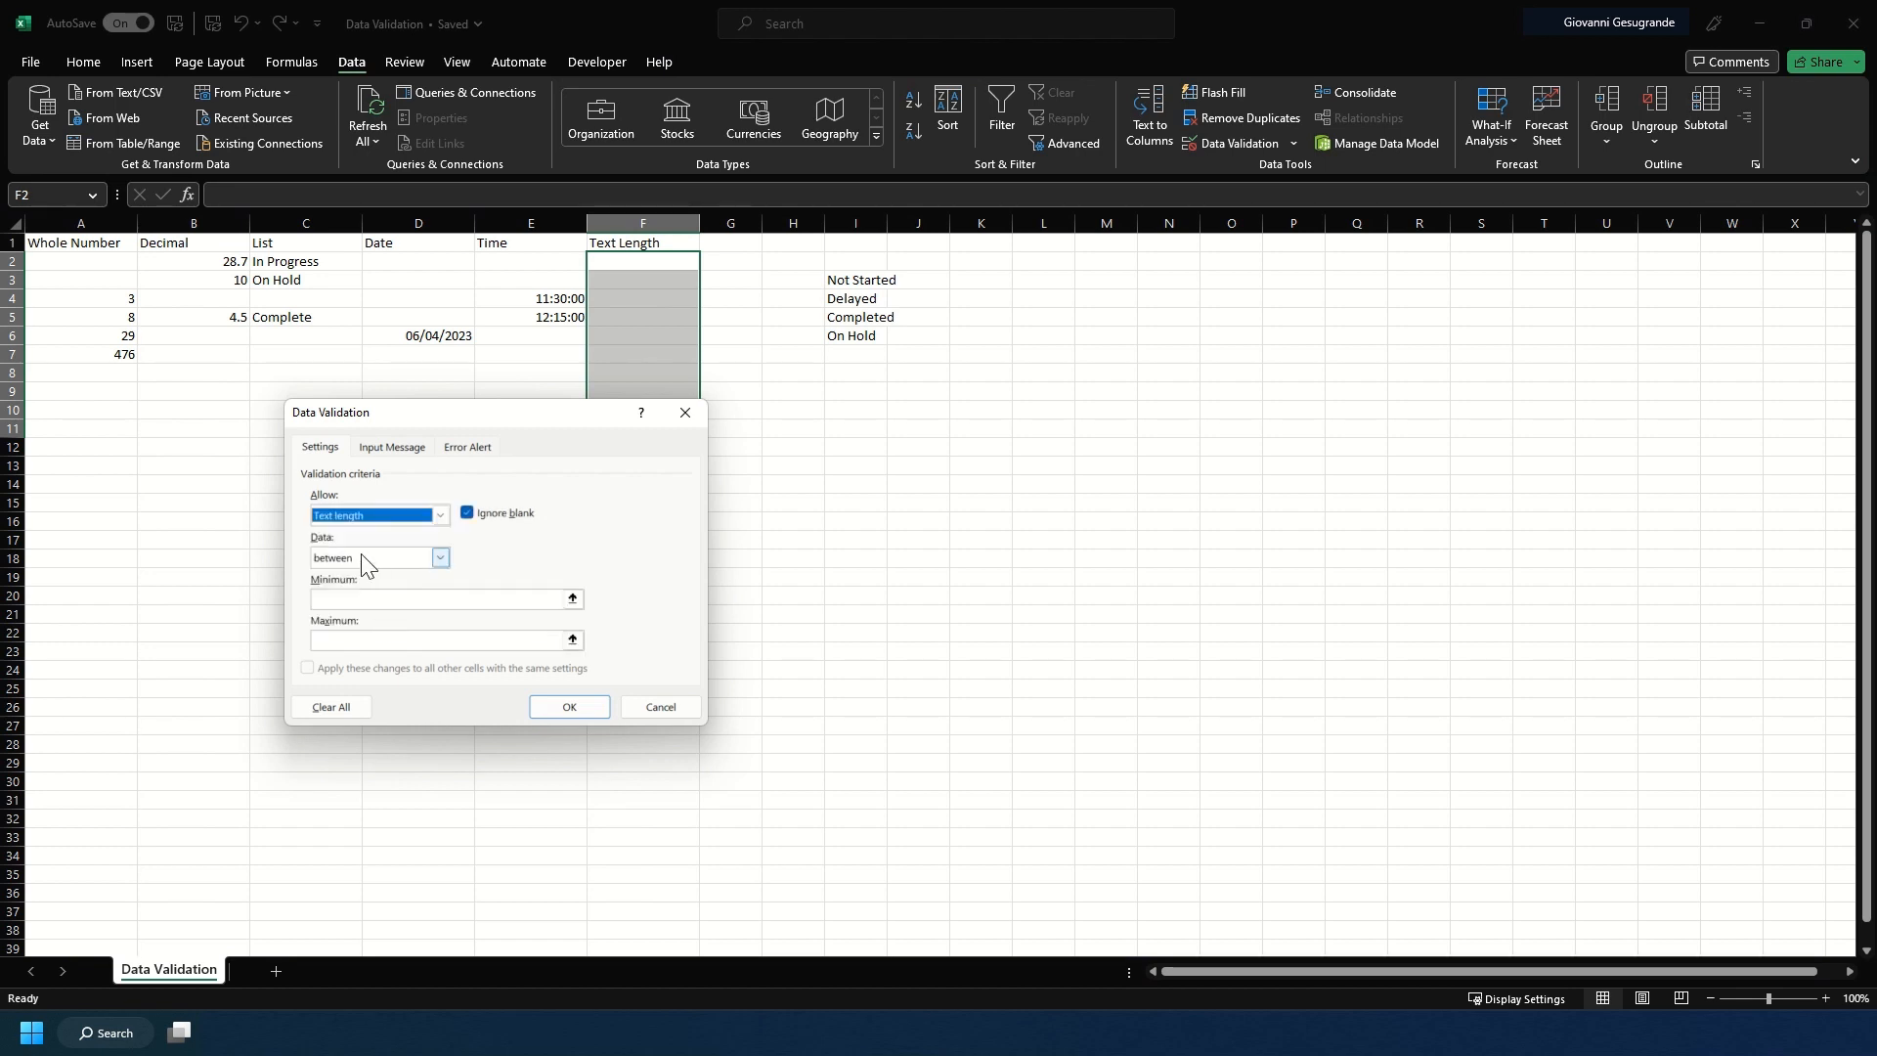
{"action": "left_click", "coordinate": [359, 555]}
{"action": "left_click", "coordinate": [333, 645]}
{"action": "left_click", "coordinate": [379, 599]}
{"action": "type", "text": "5"}
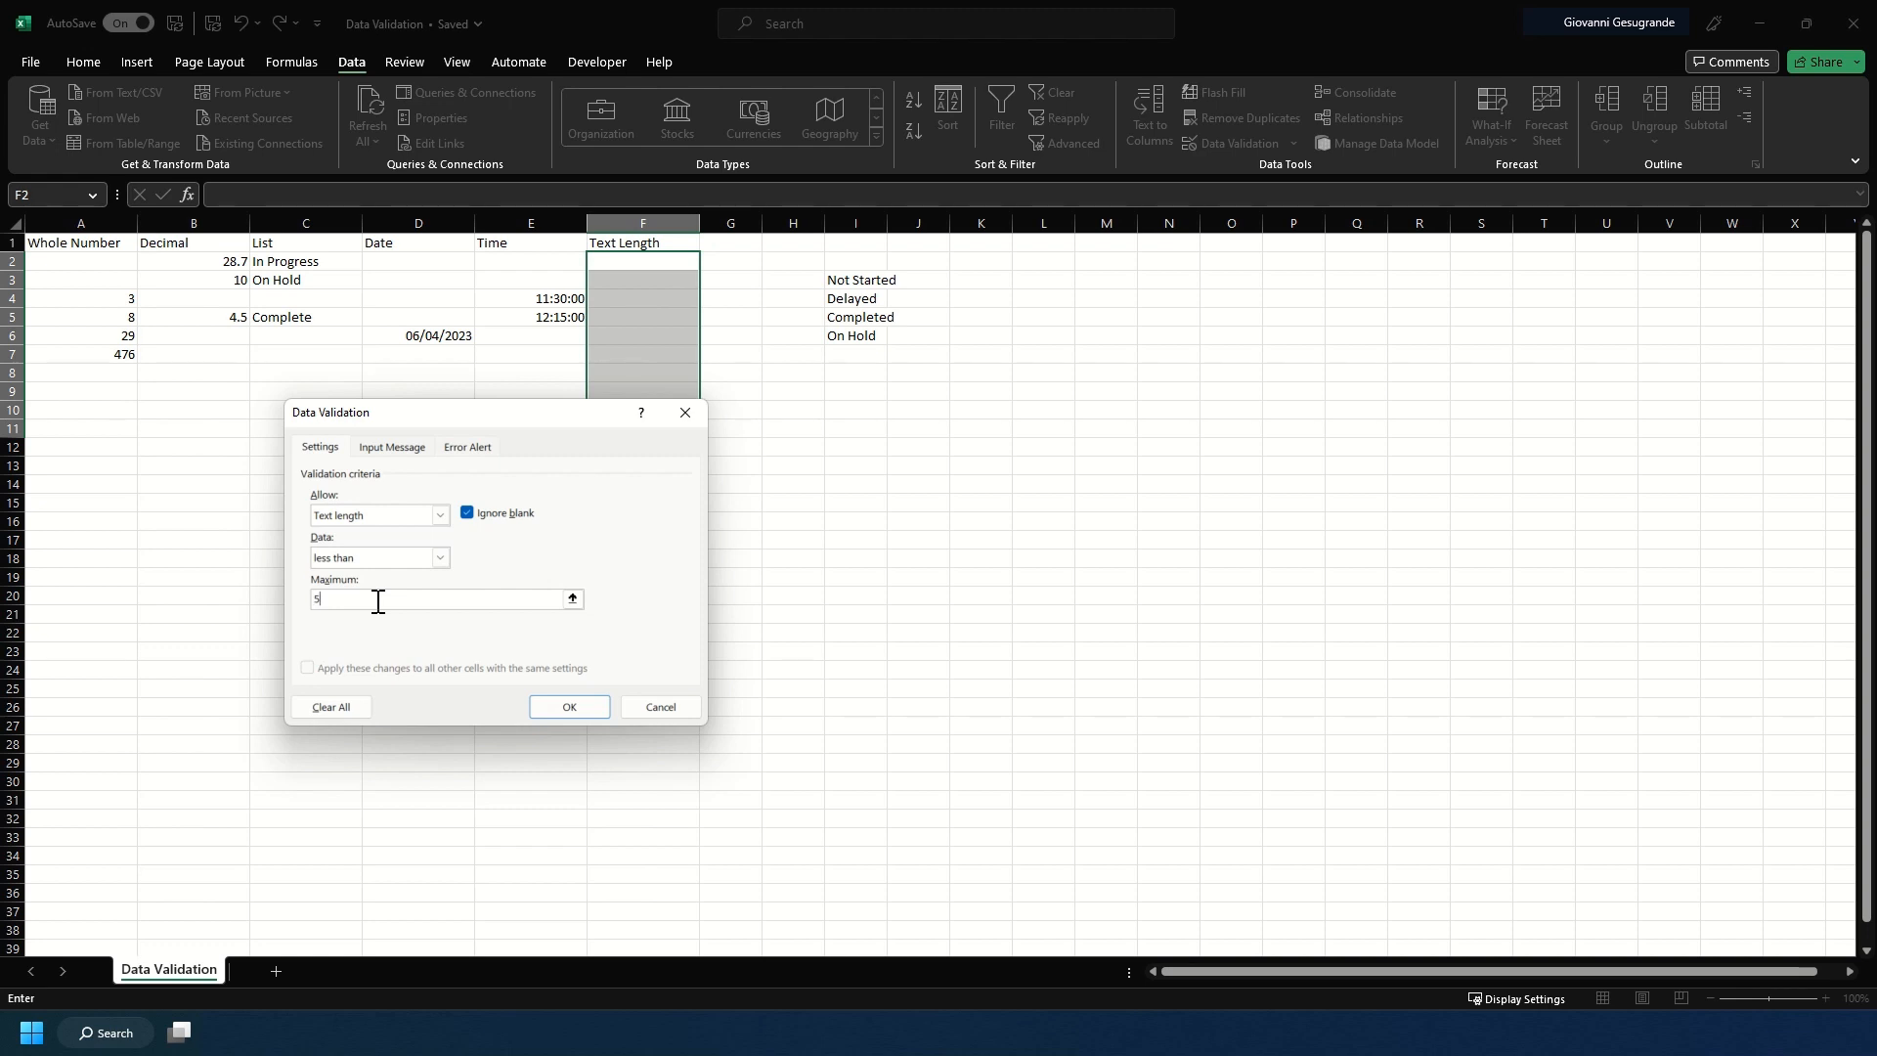
{"action": "key", "text": "Return"}
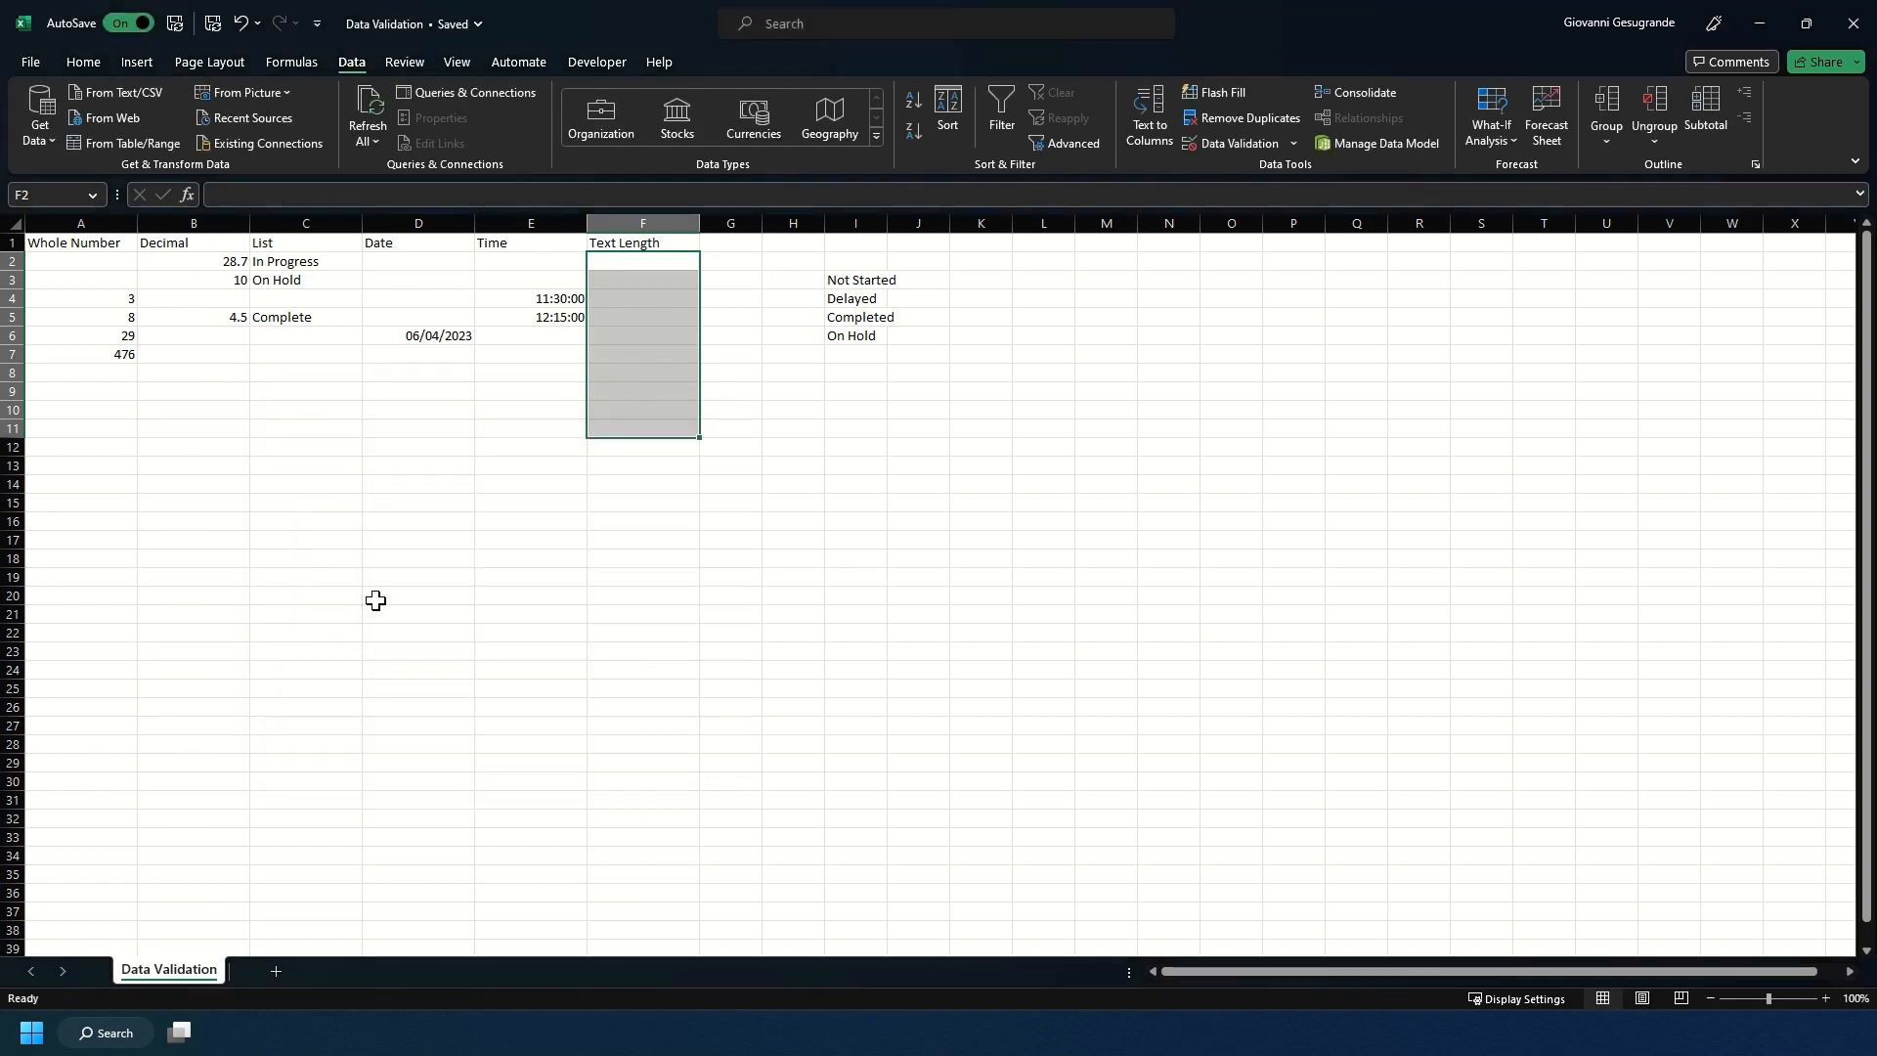
Enter the four-character code AB01 in cell F2 to test the Text length rule
{"action": "left_click", "coordinate": [631, 258]}
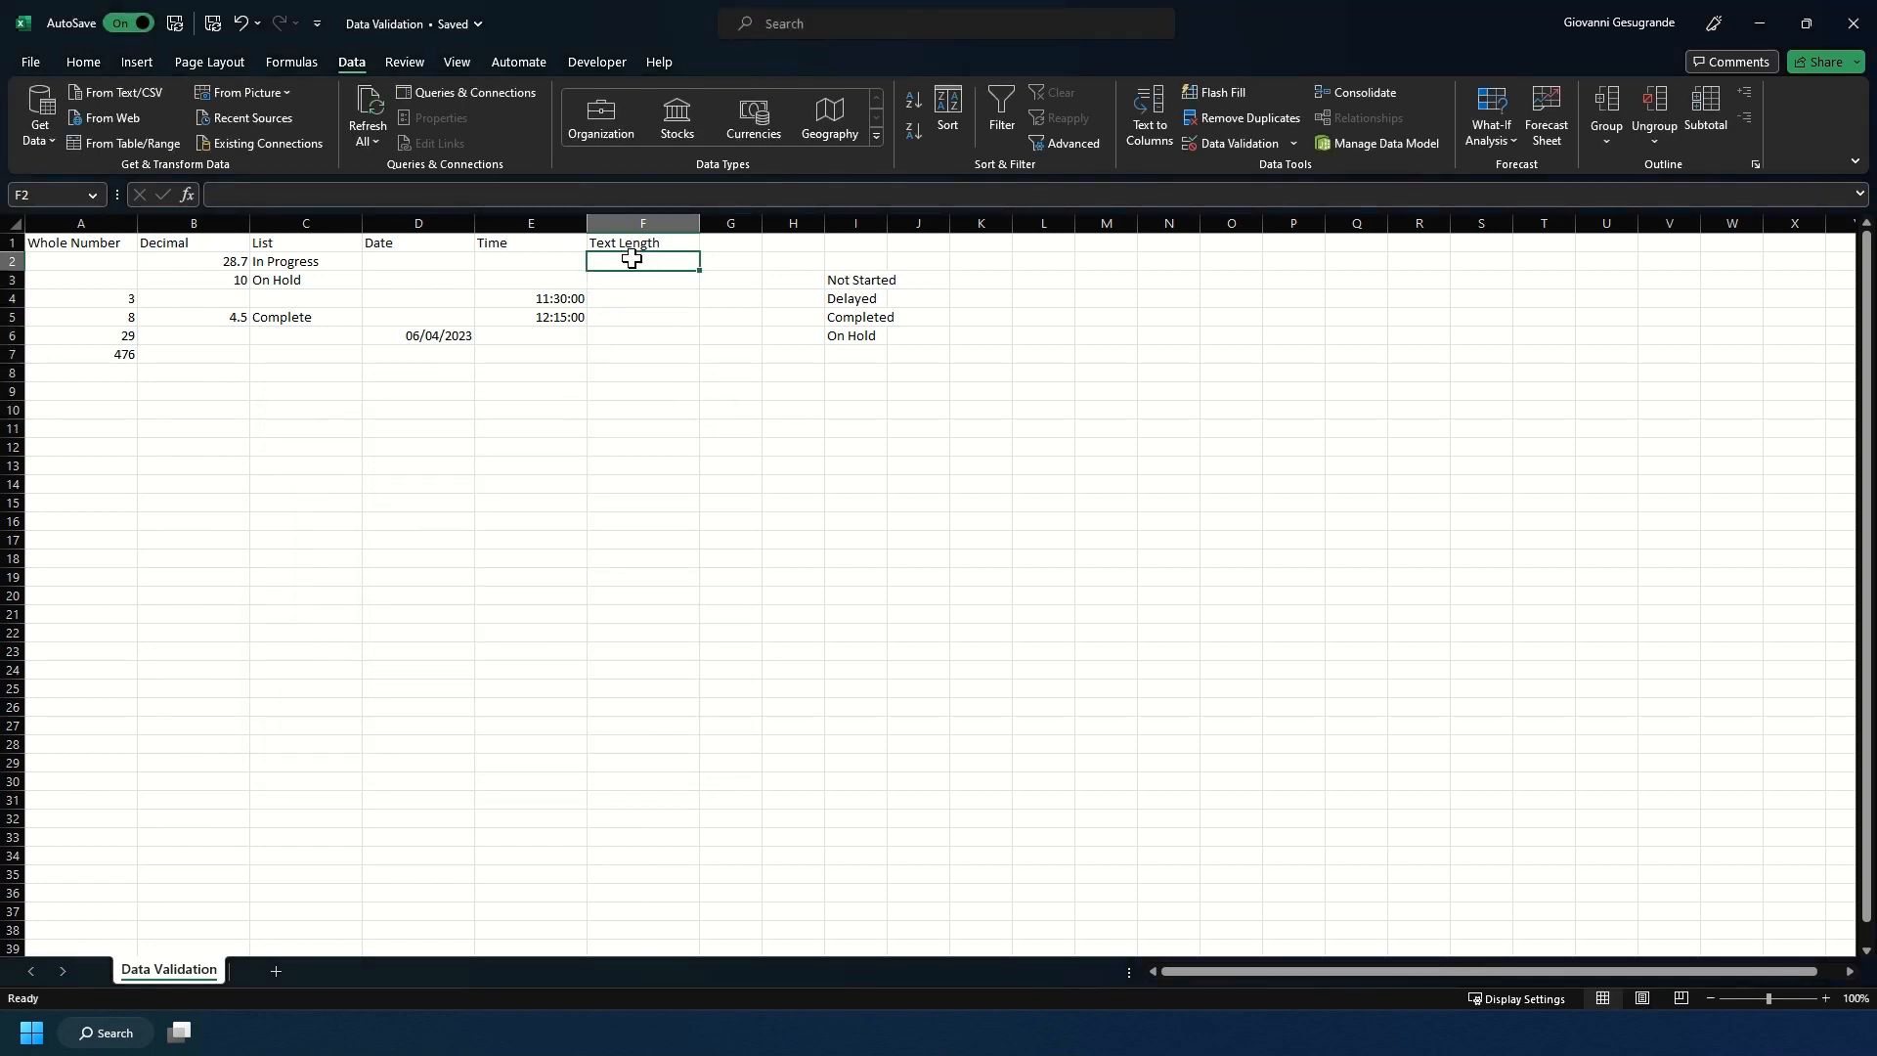
{"action": "type", "text": "AB01"}
{"action": "key", "text": "Return"}
Try to enter the five-character code AB100 in cell F3, and discard the entry
{"action": "type", "text": "AB100"}
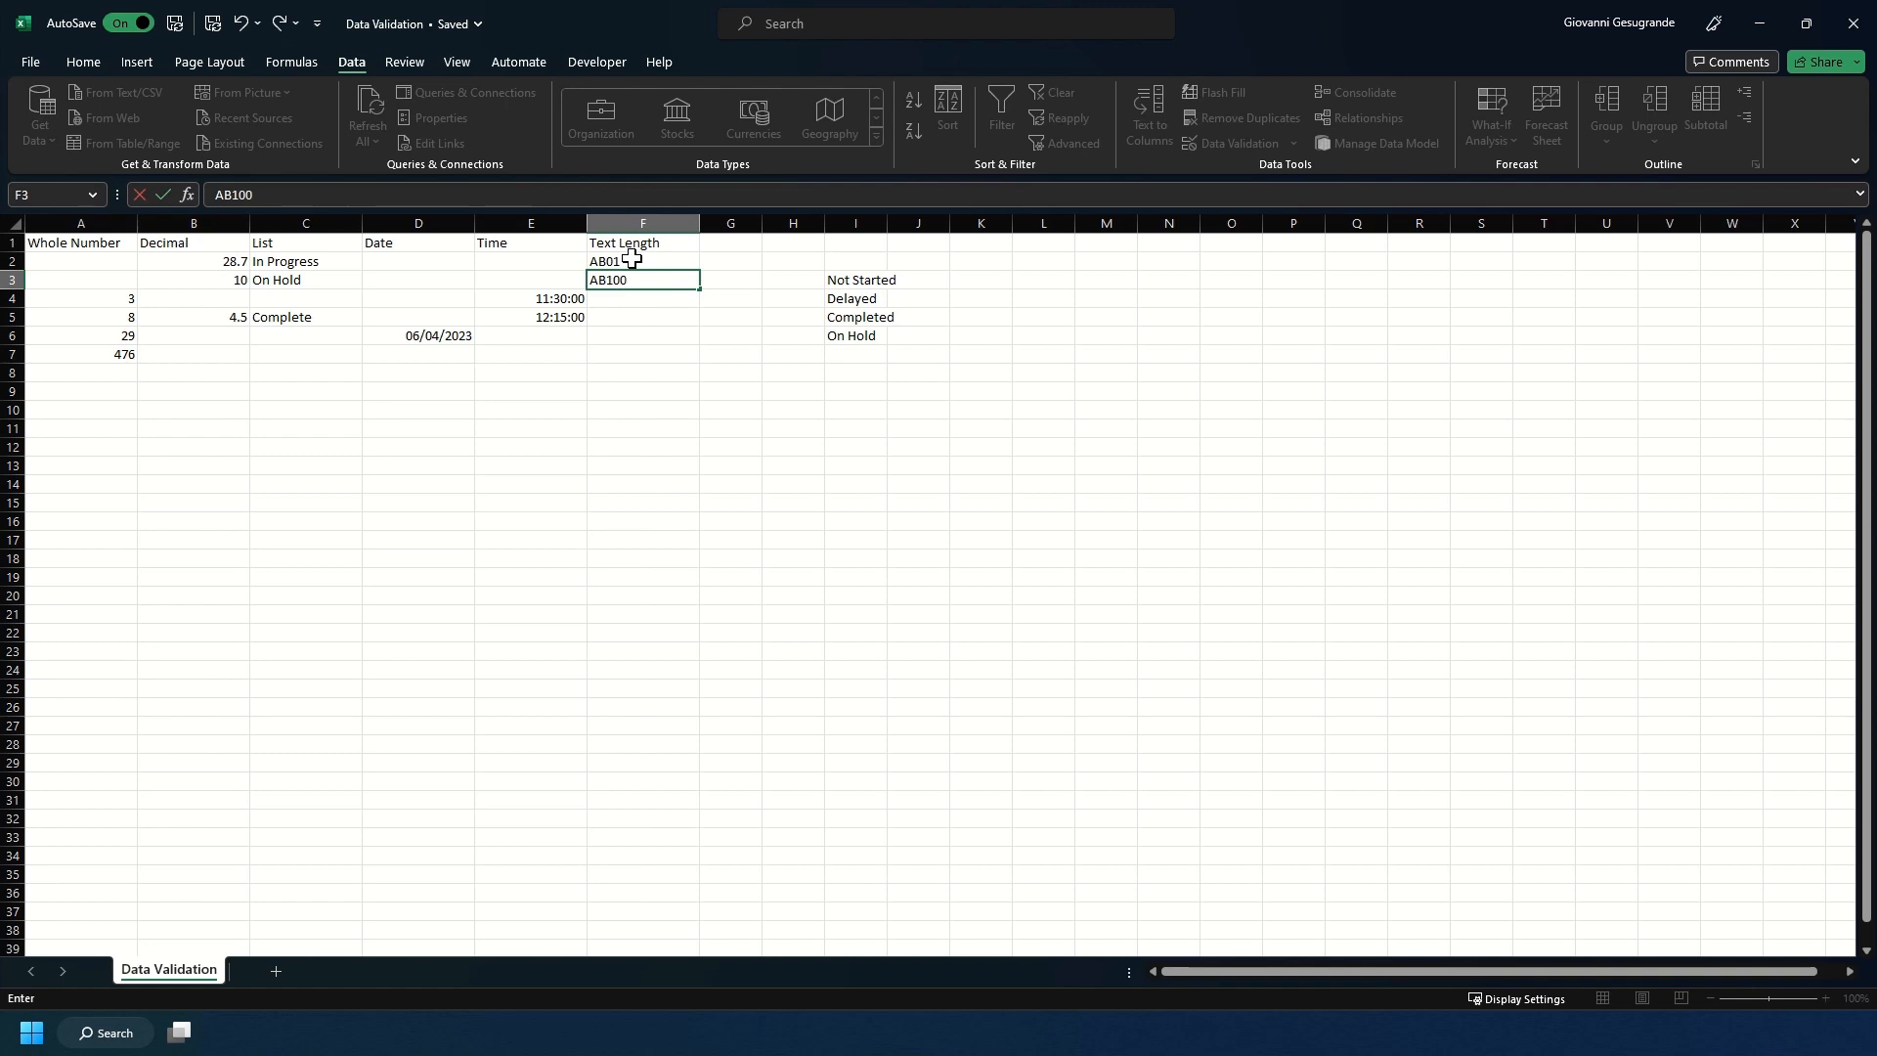
{"action": "key", "text": "Return"}
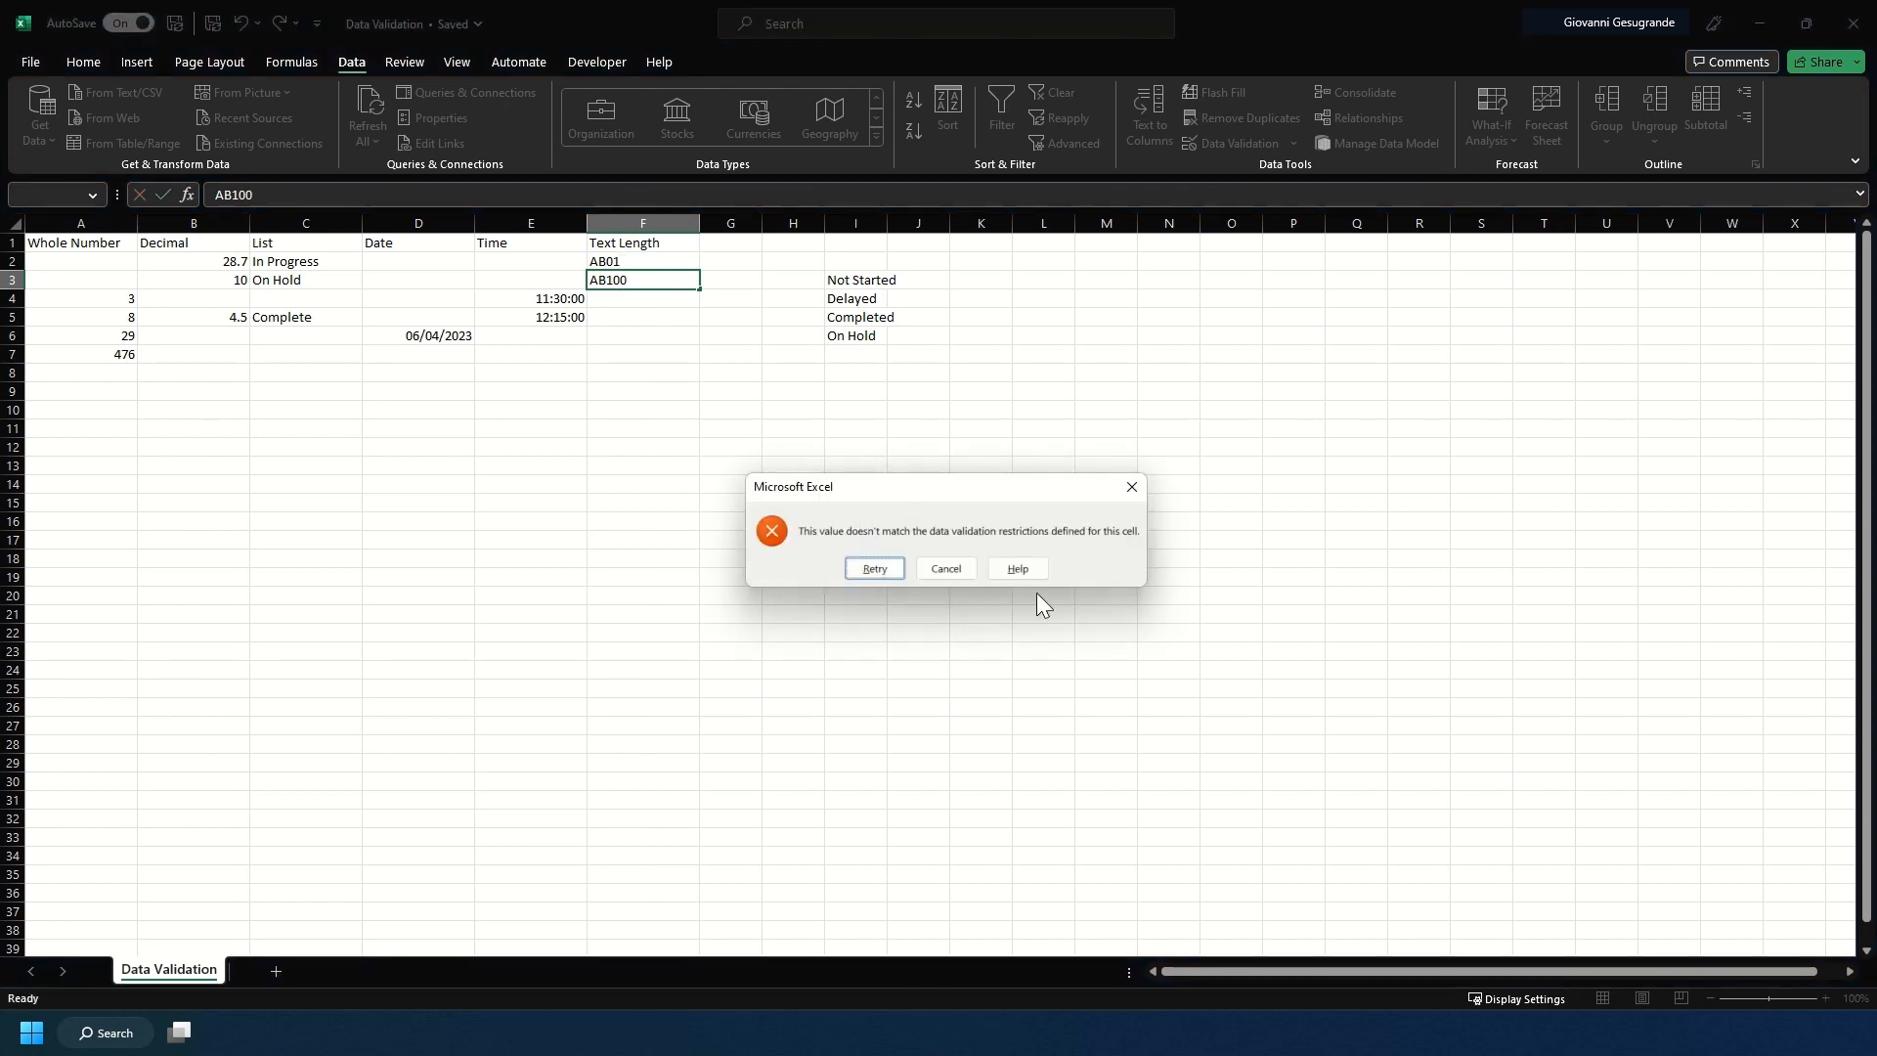
{"action": "left_click", "coordinate": [1132, 486]}
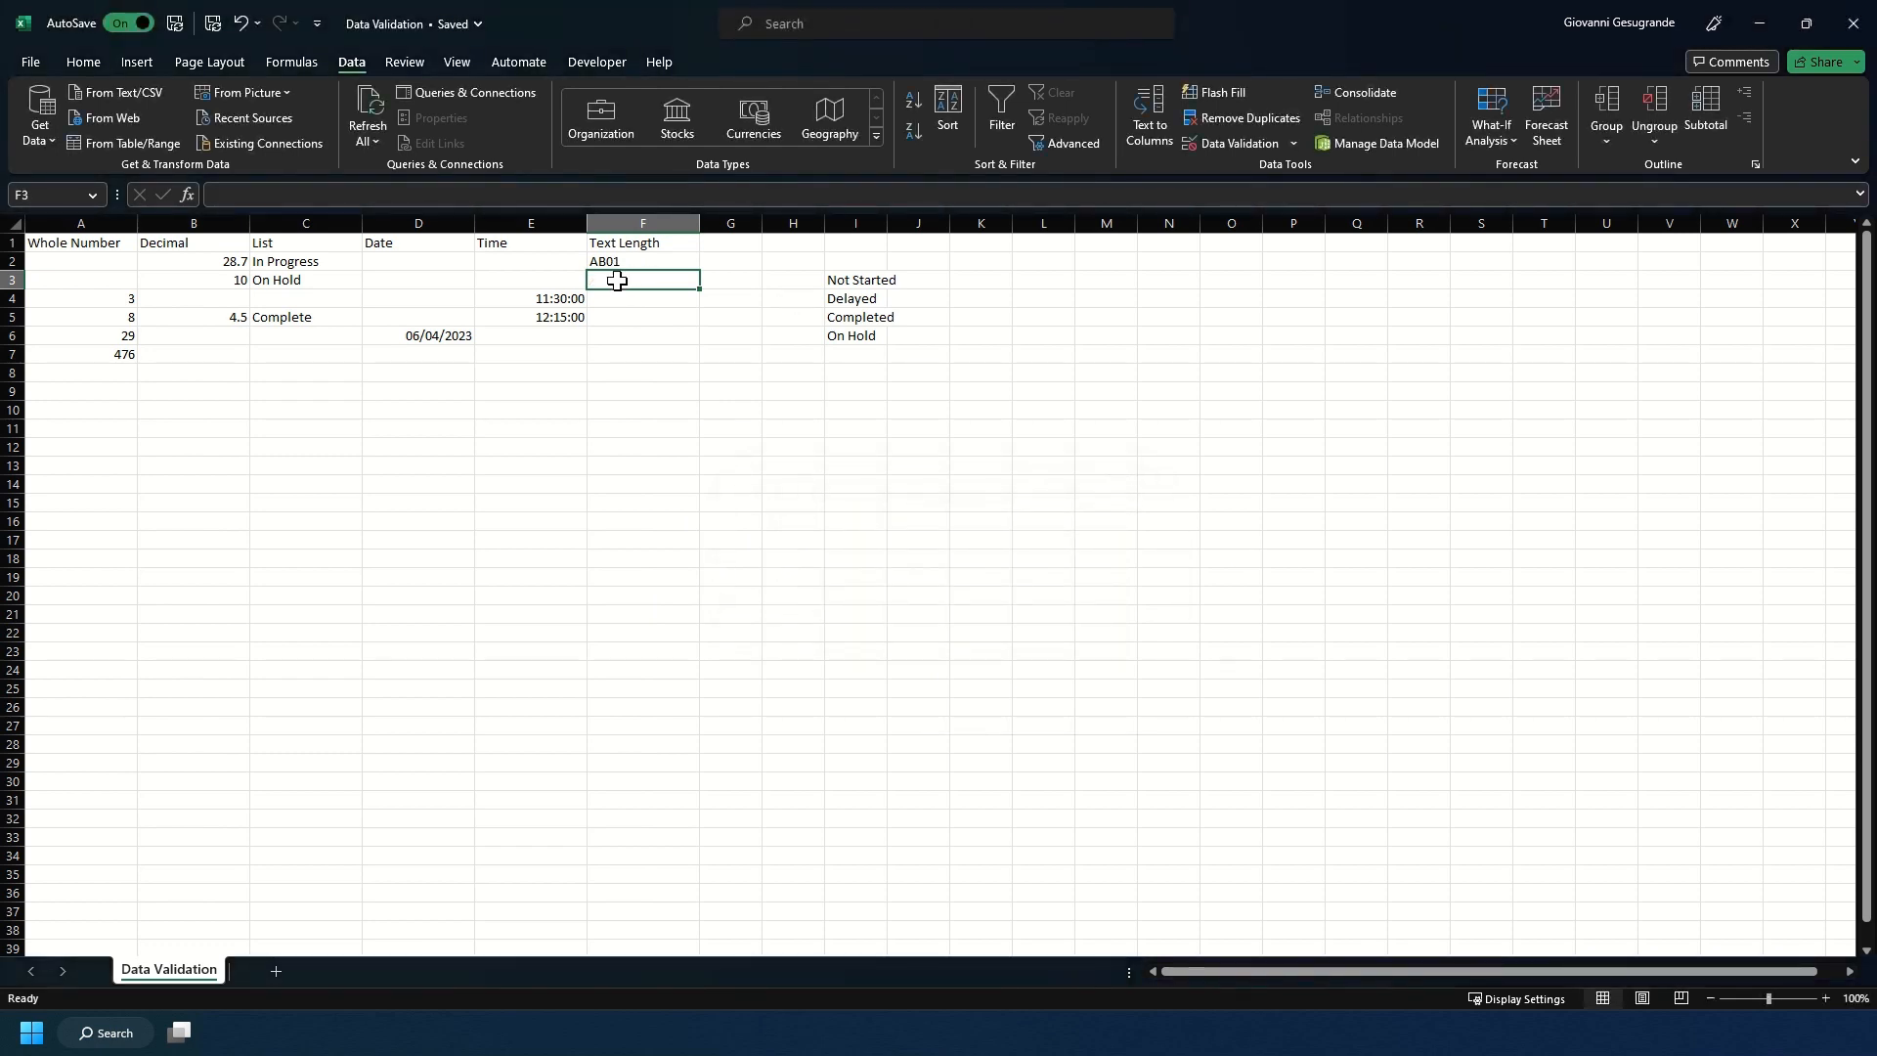
Enter the code AC01 in cell F3 and reselect that cell
{"action": "type", "text": "AC01"}
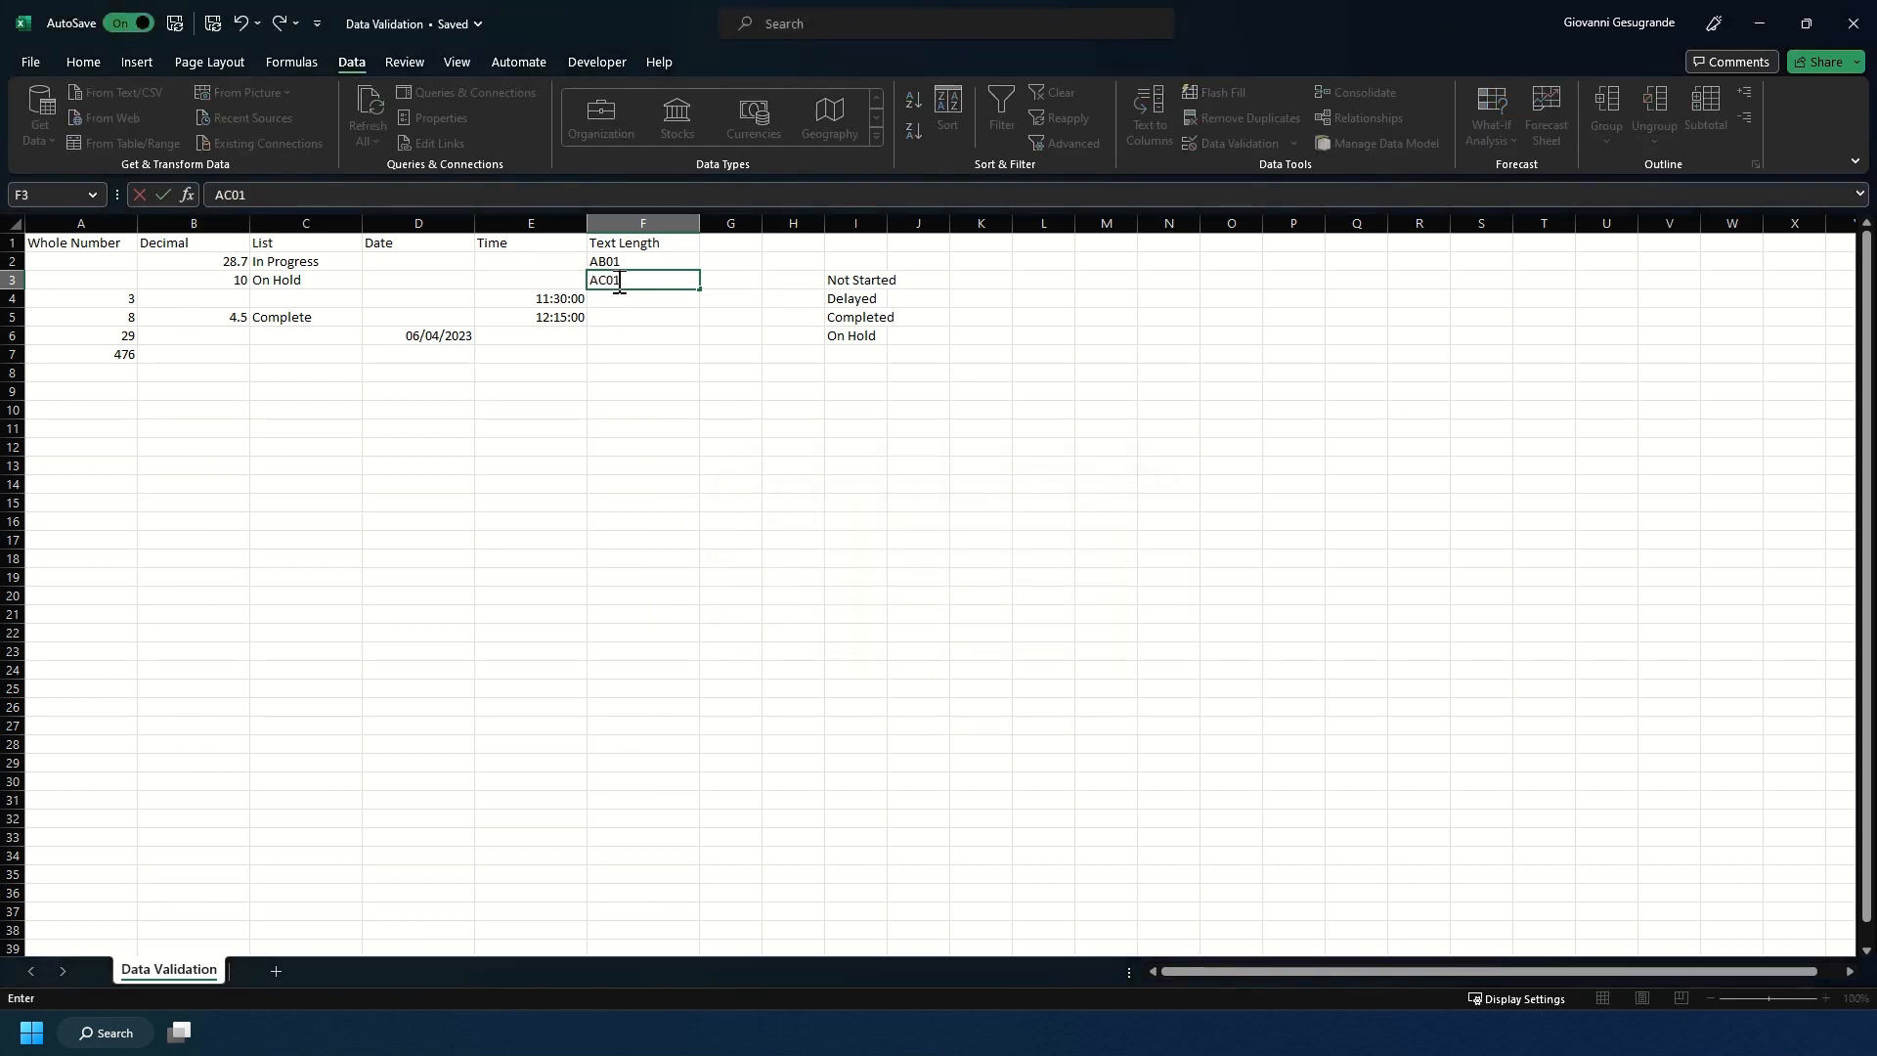
{"action": "key", "text": "Return"}
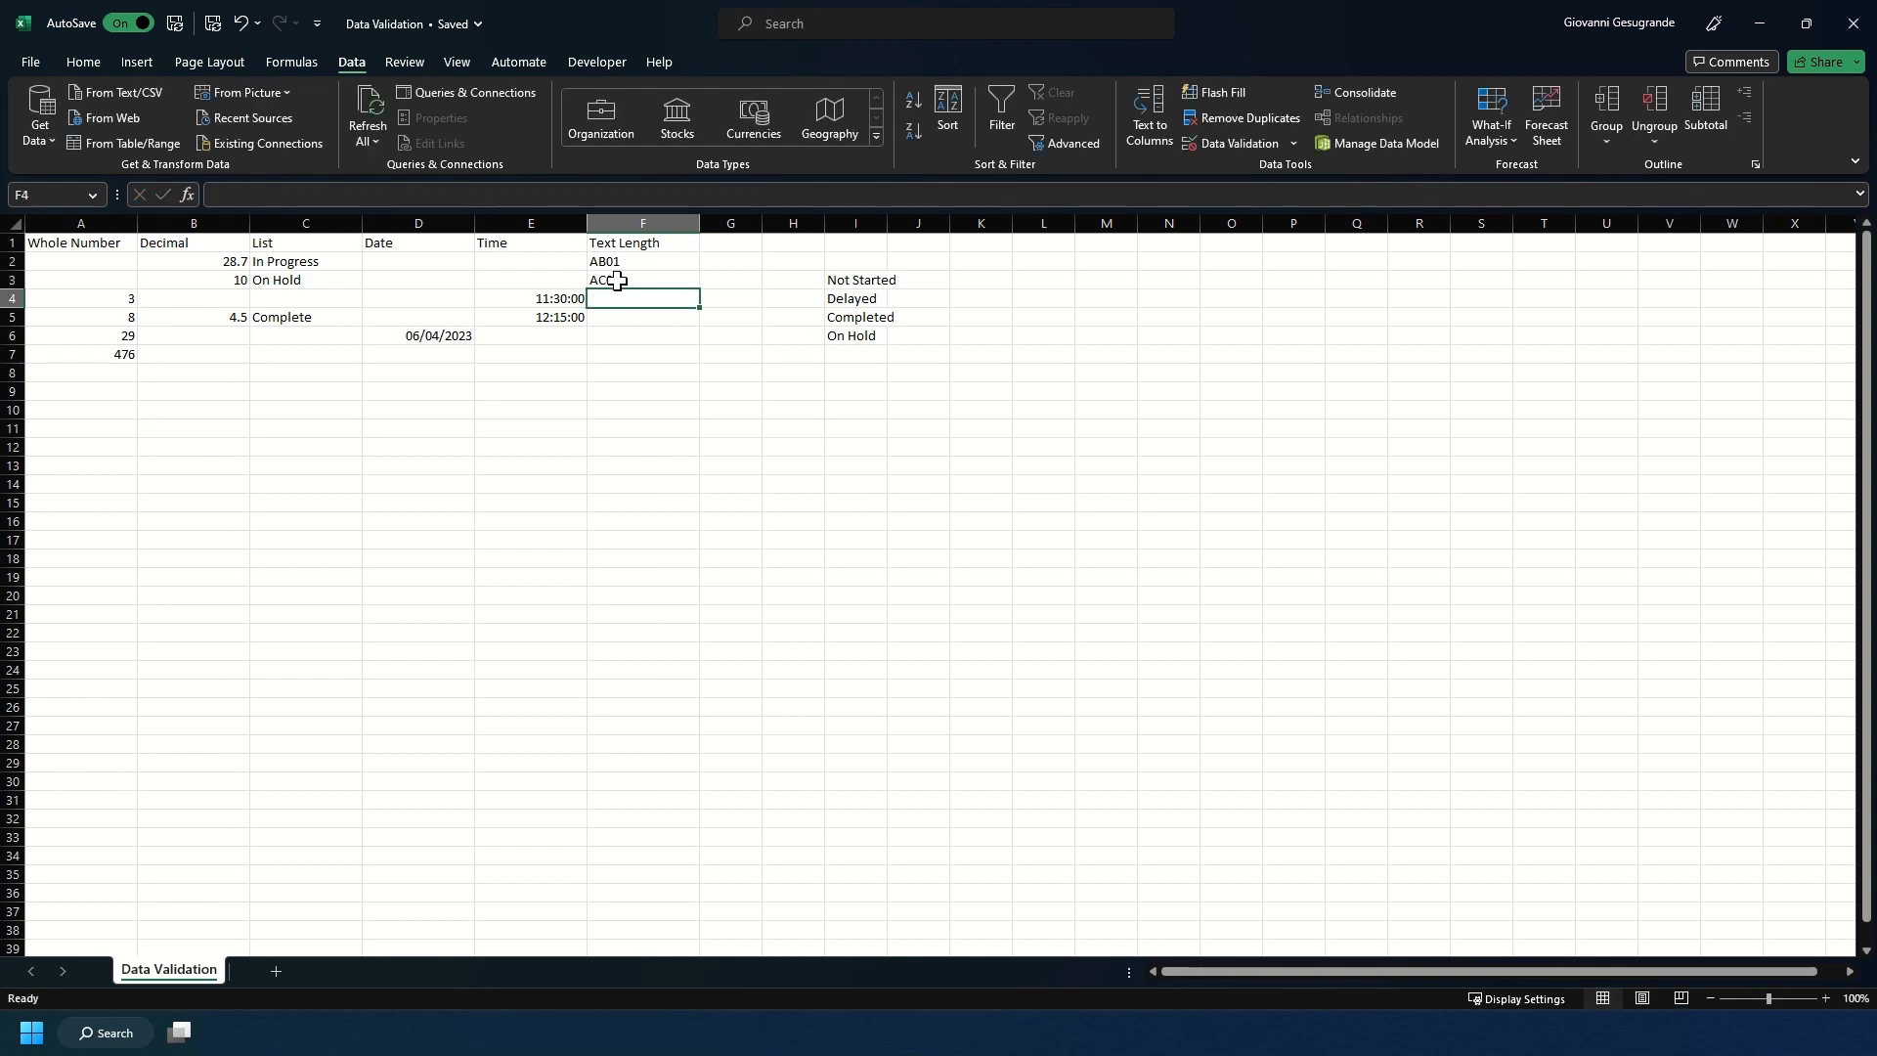
{"action": "left_click", "coordinate": [617, 281]}
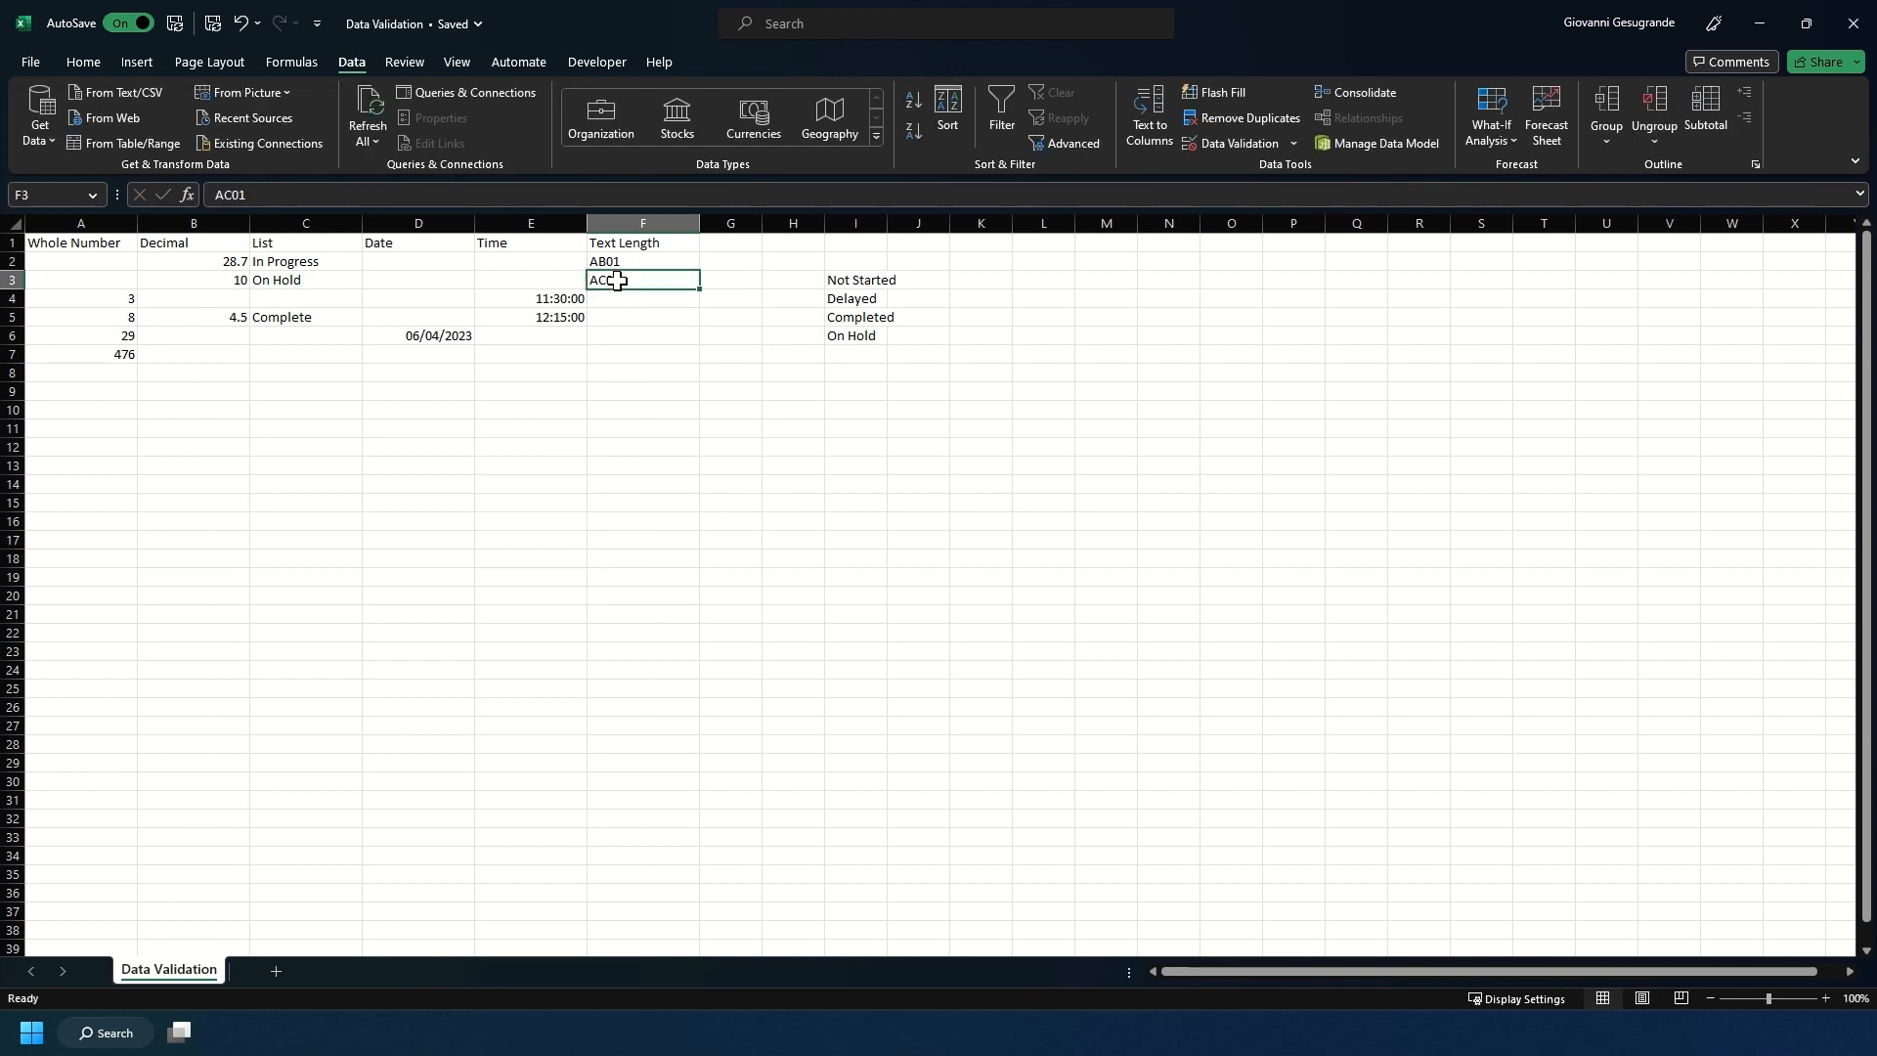